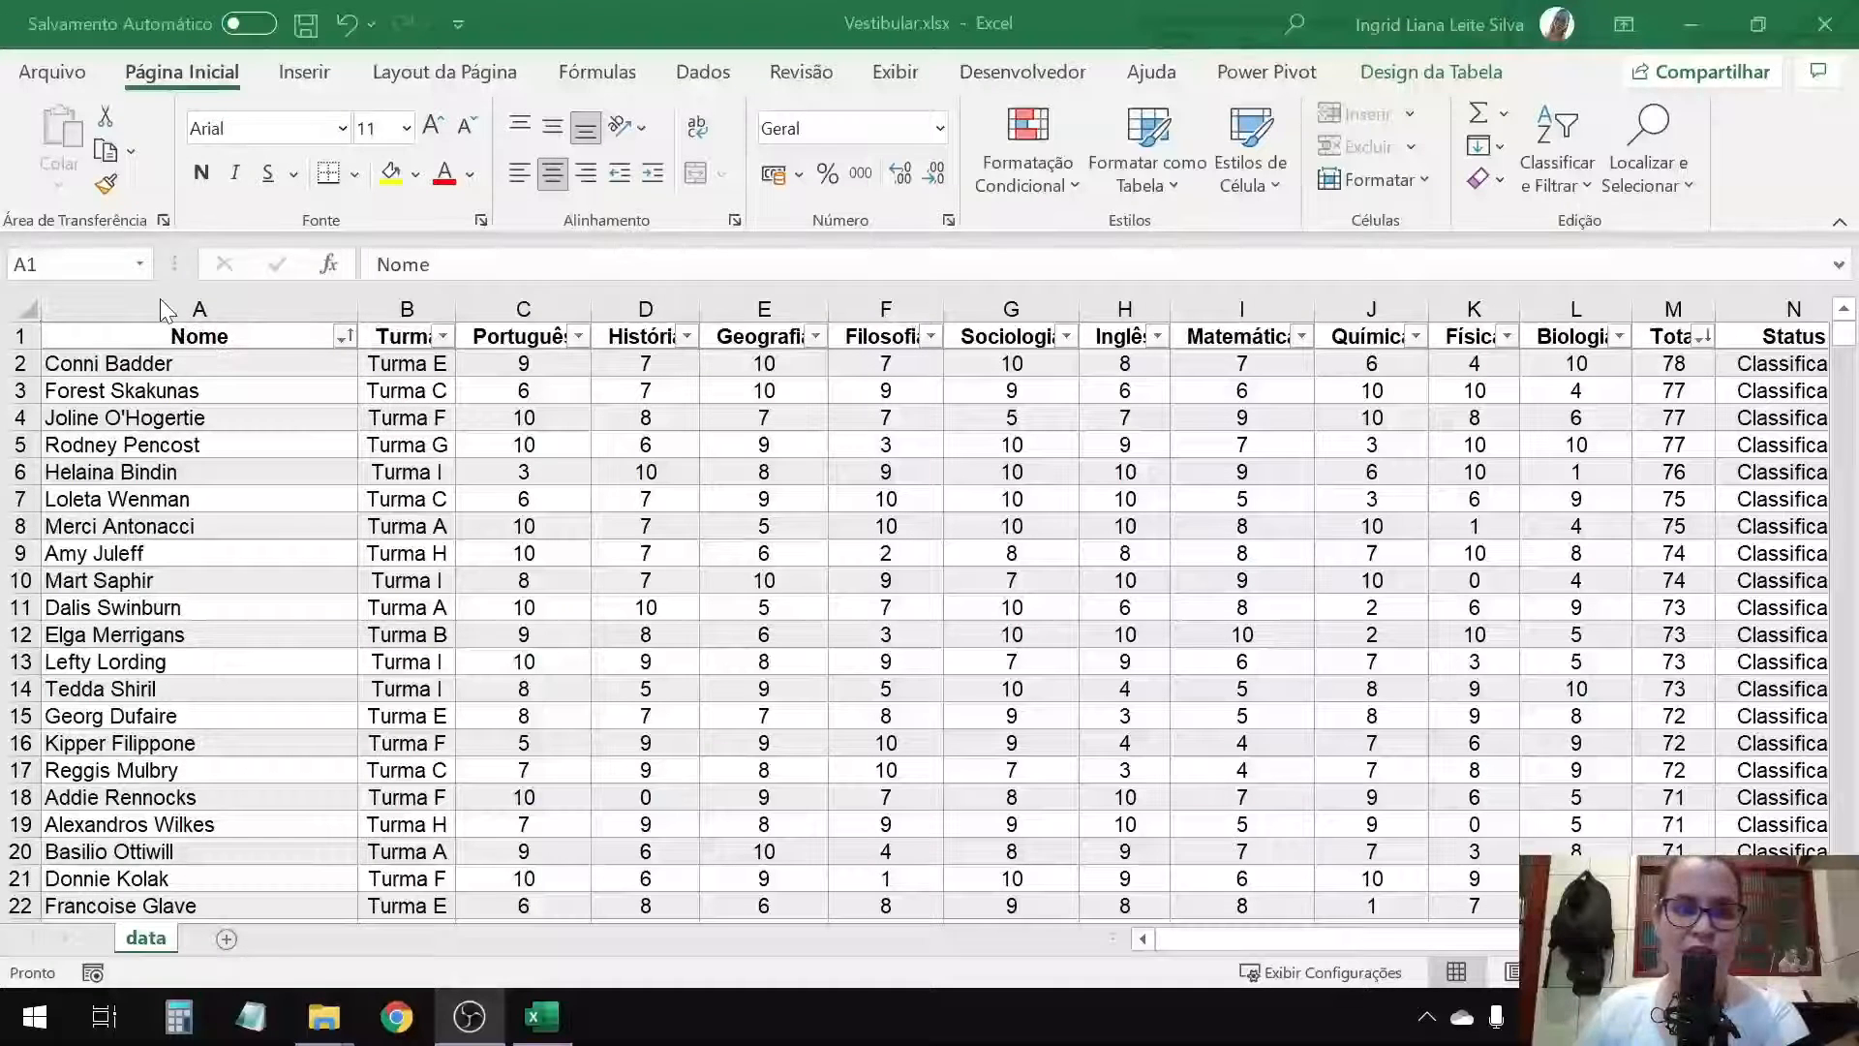
Step: Review the results table's columns by selecting Nome, the subject grades from Português to Biologia, Total and Status
left_click(179, 332)
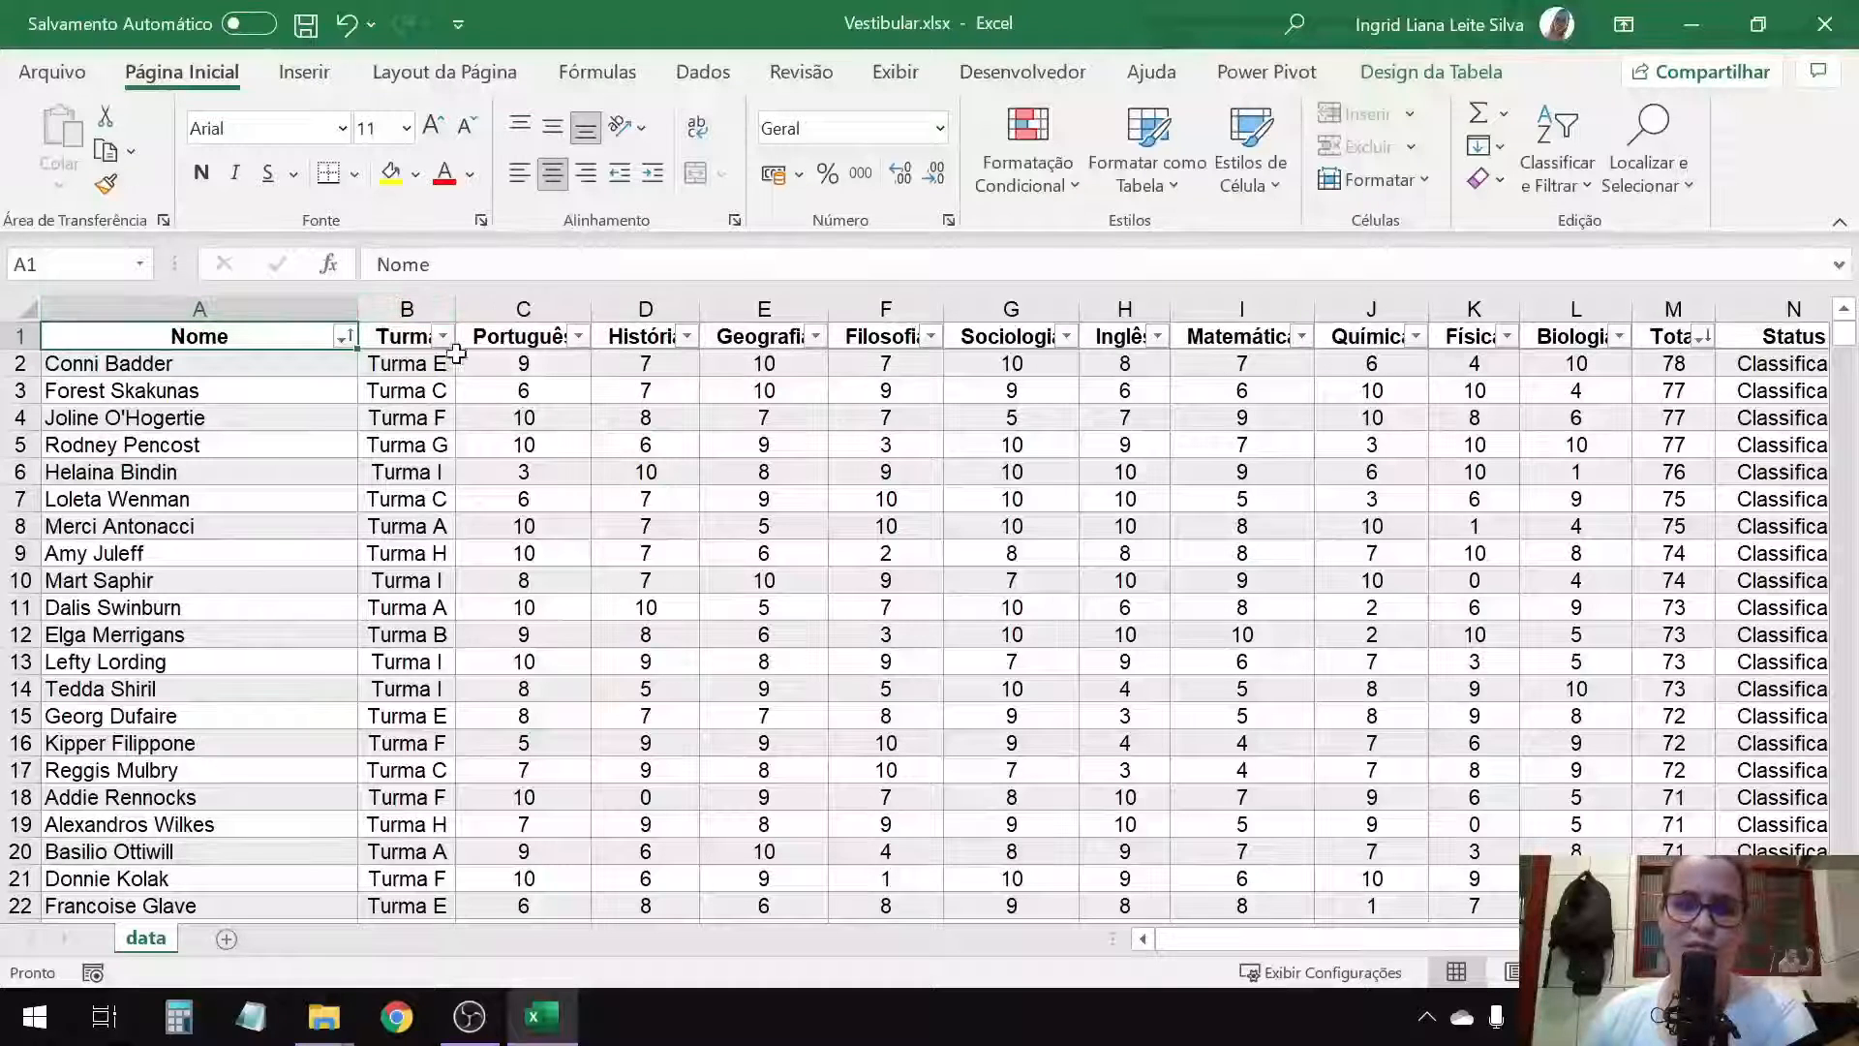
left_click(495, 320)
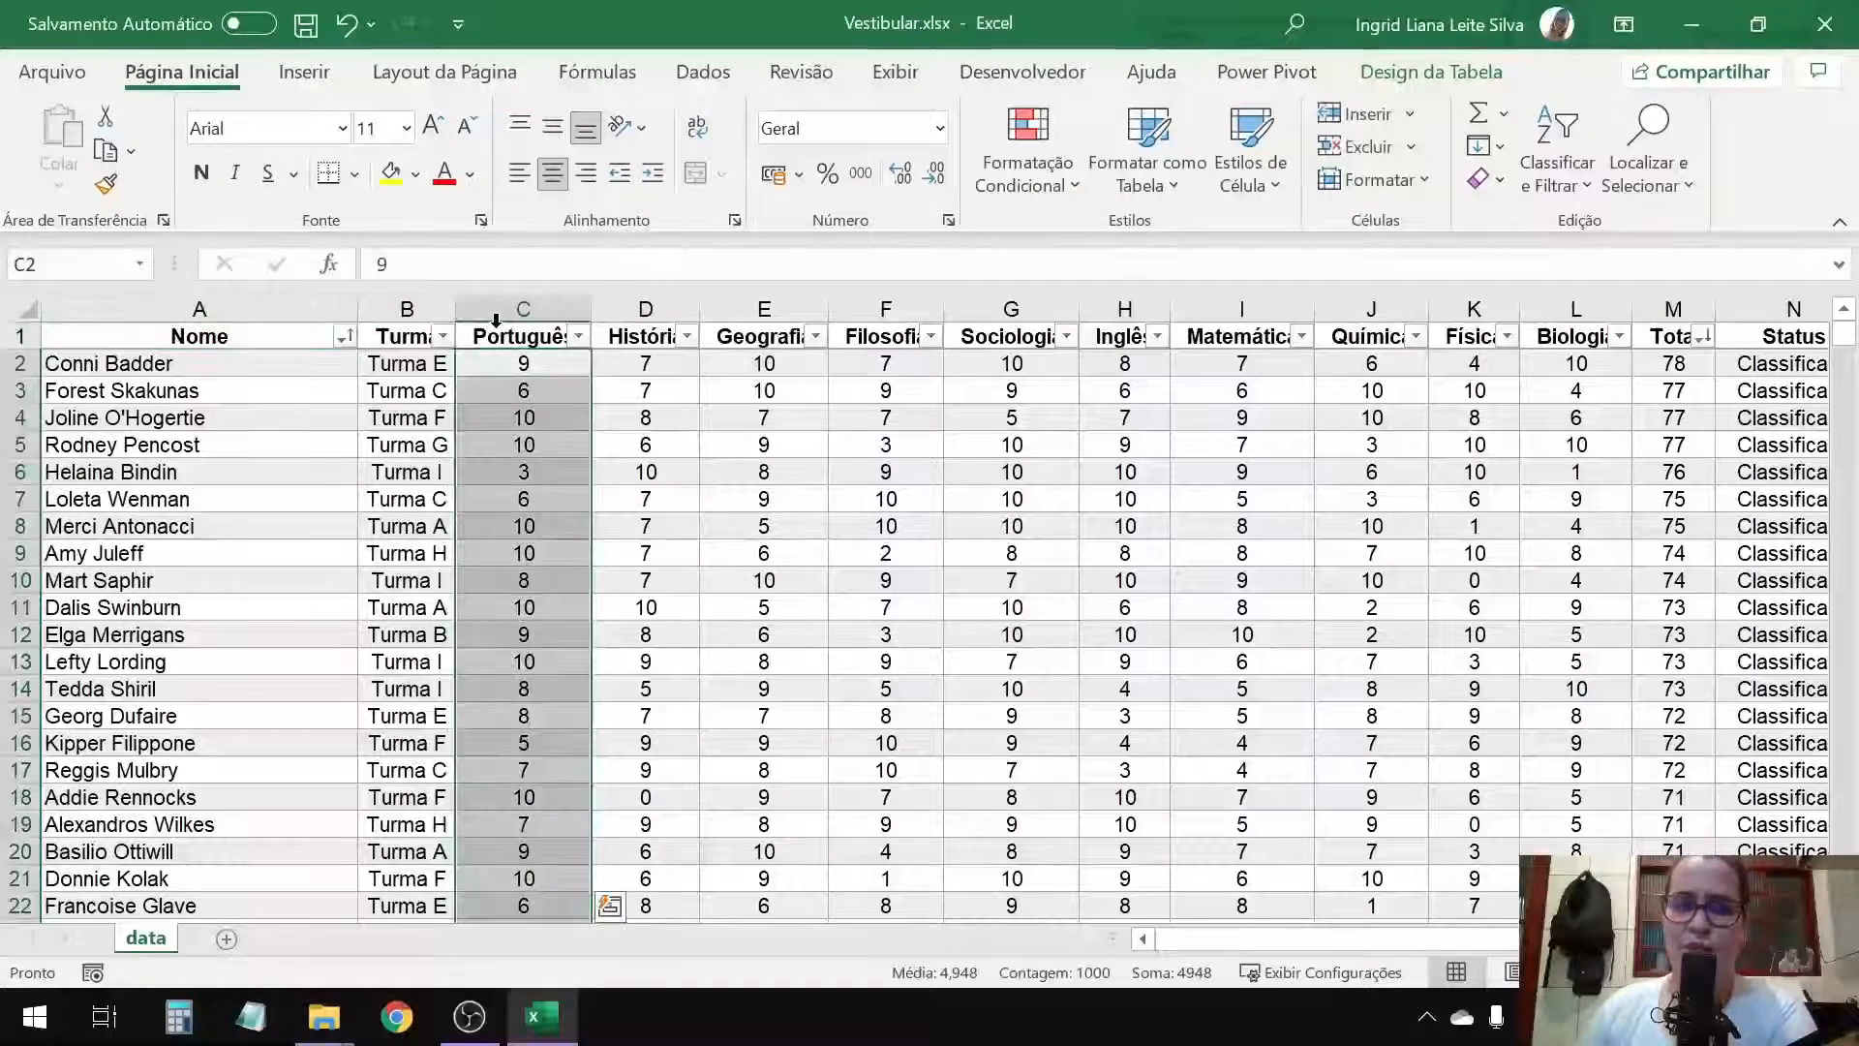
left_click(520, 308)
left_click_drag(520, 309, 1576, 310)
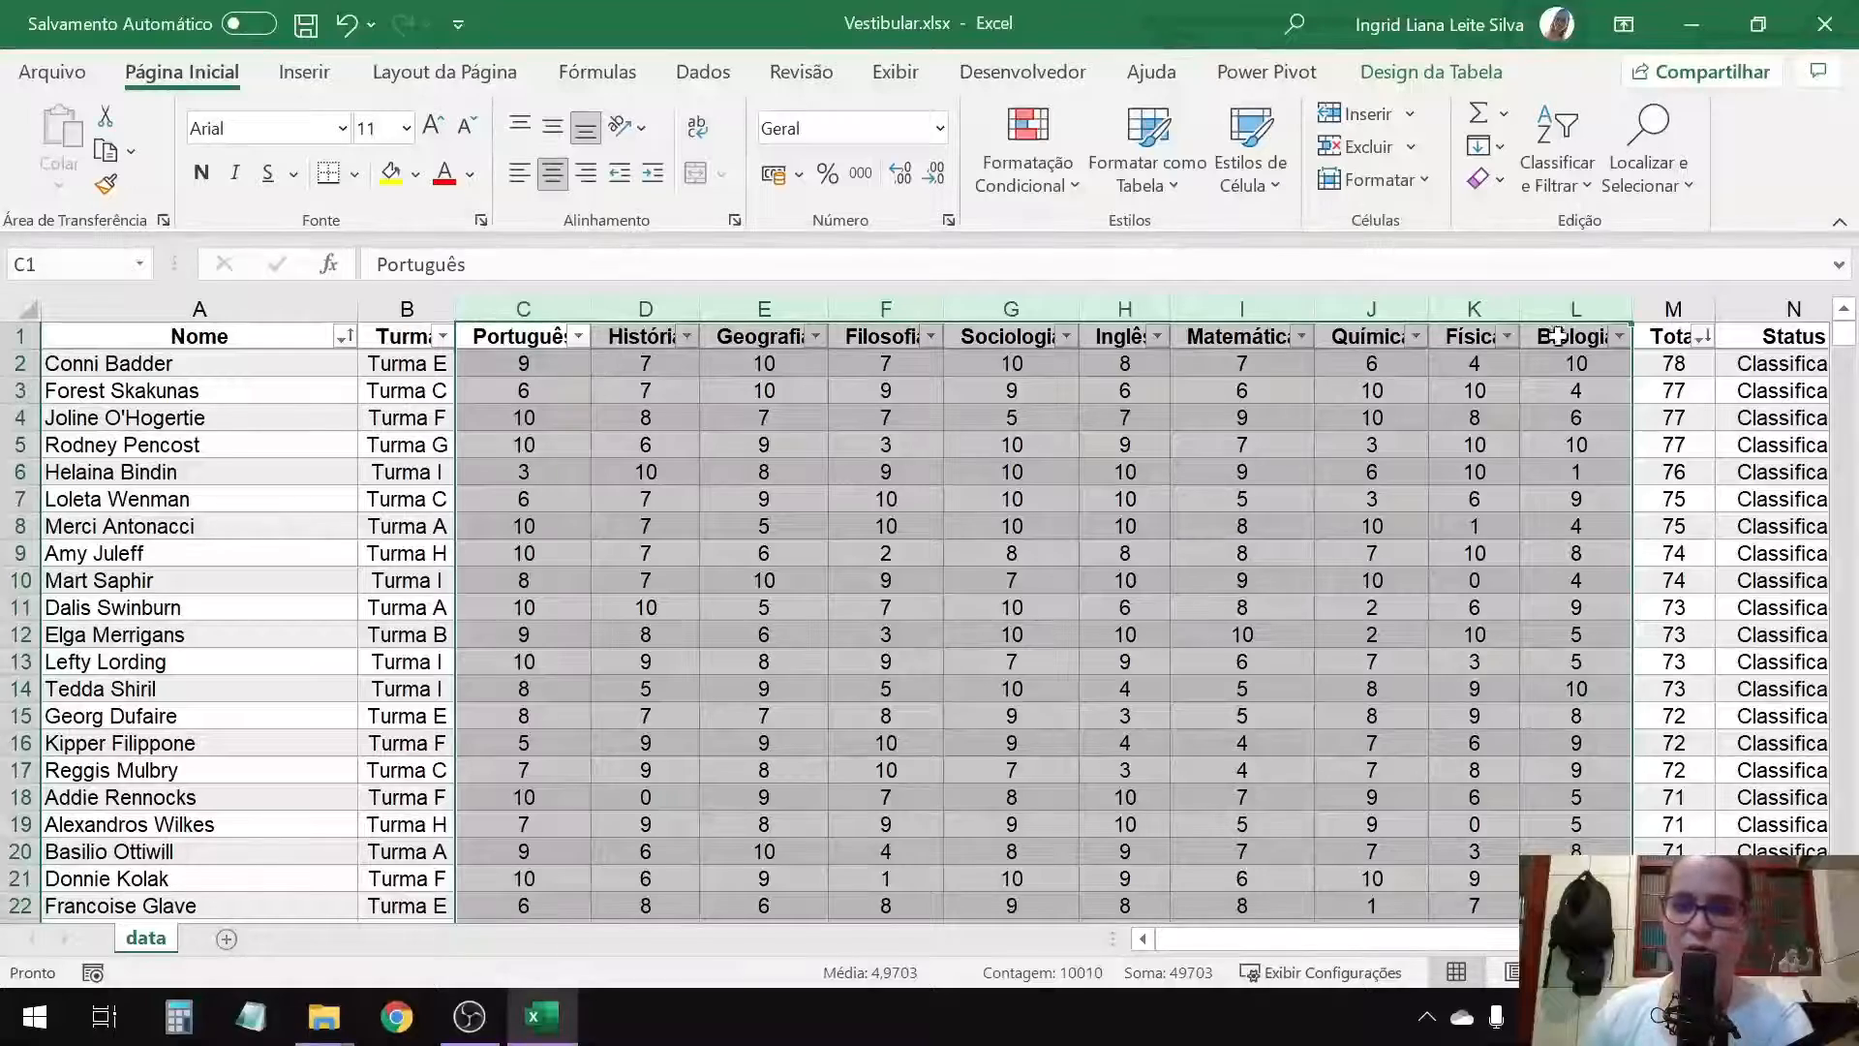
left_click(1653, 330)
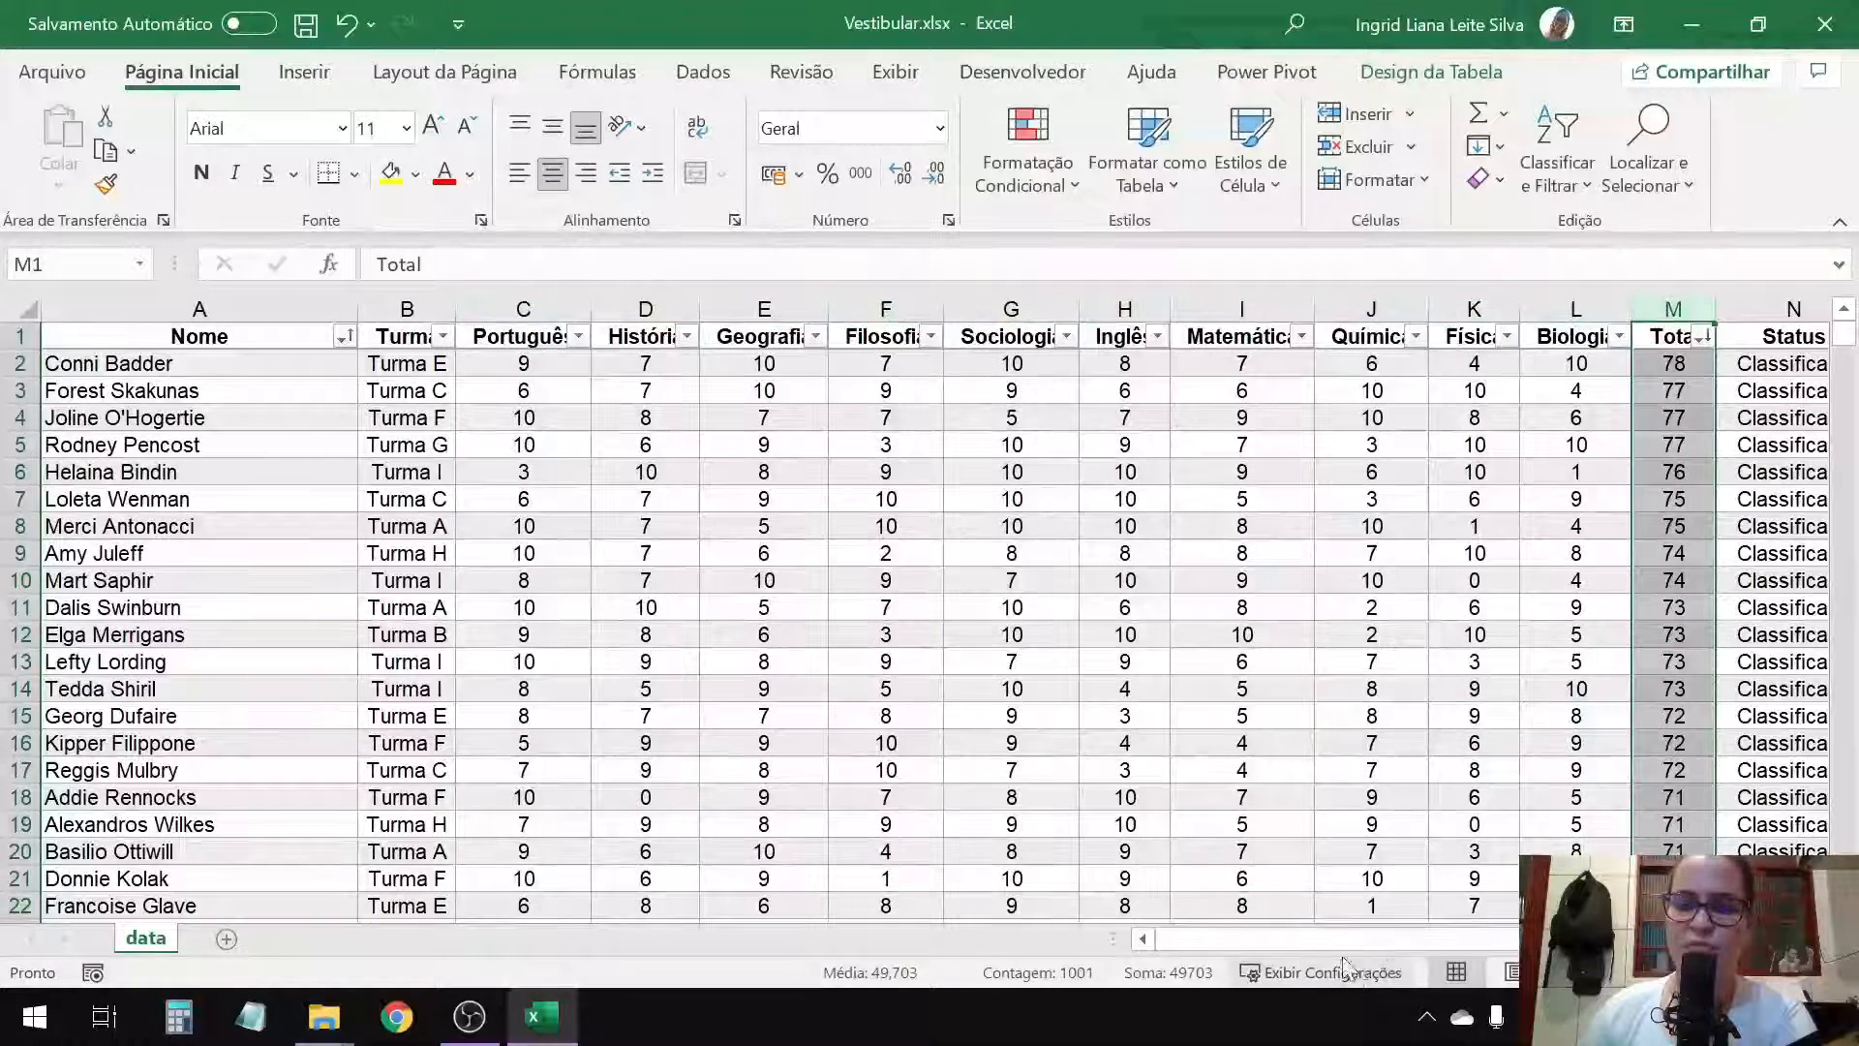
left_click_drag(1328, 939, 1352, 944)
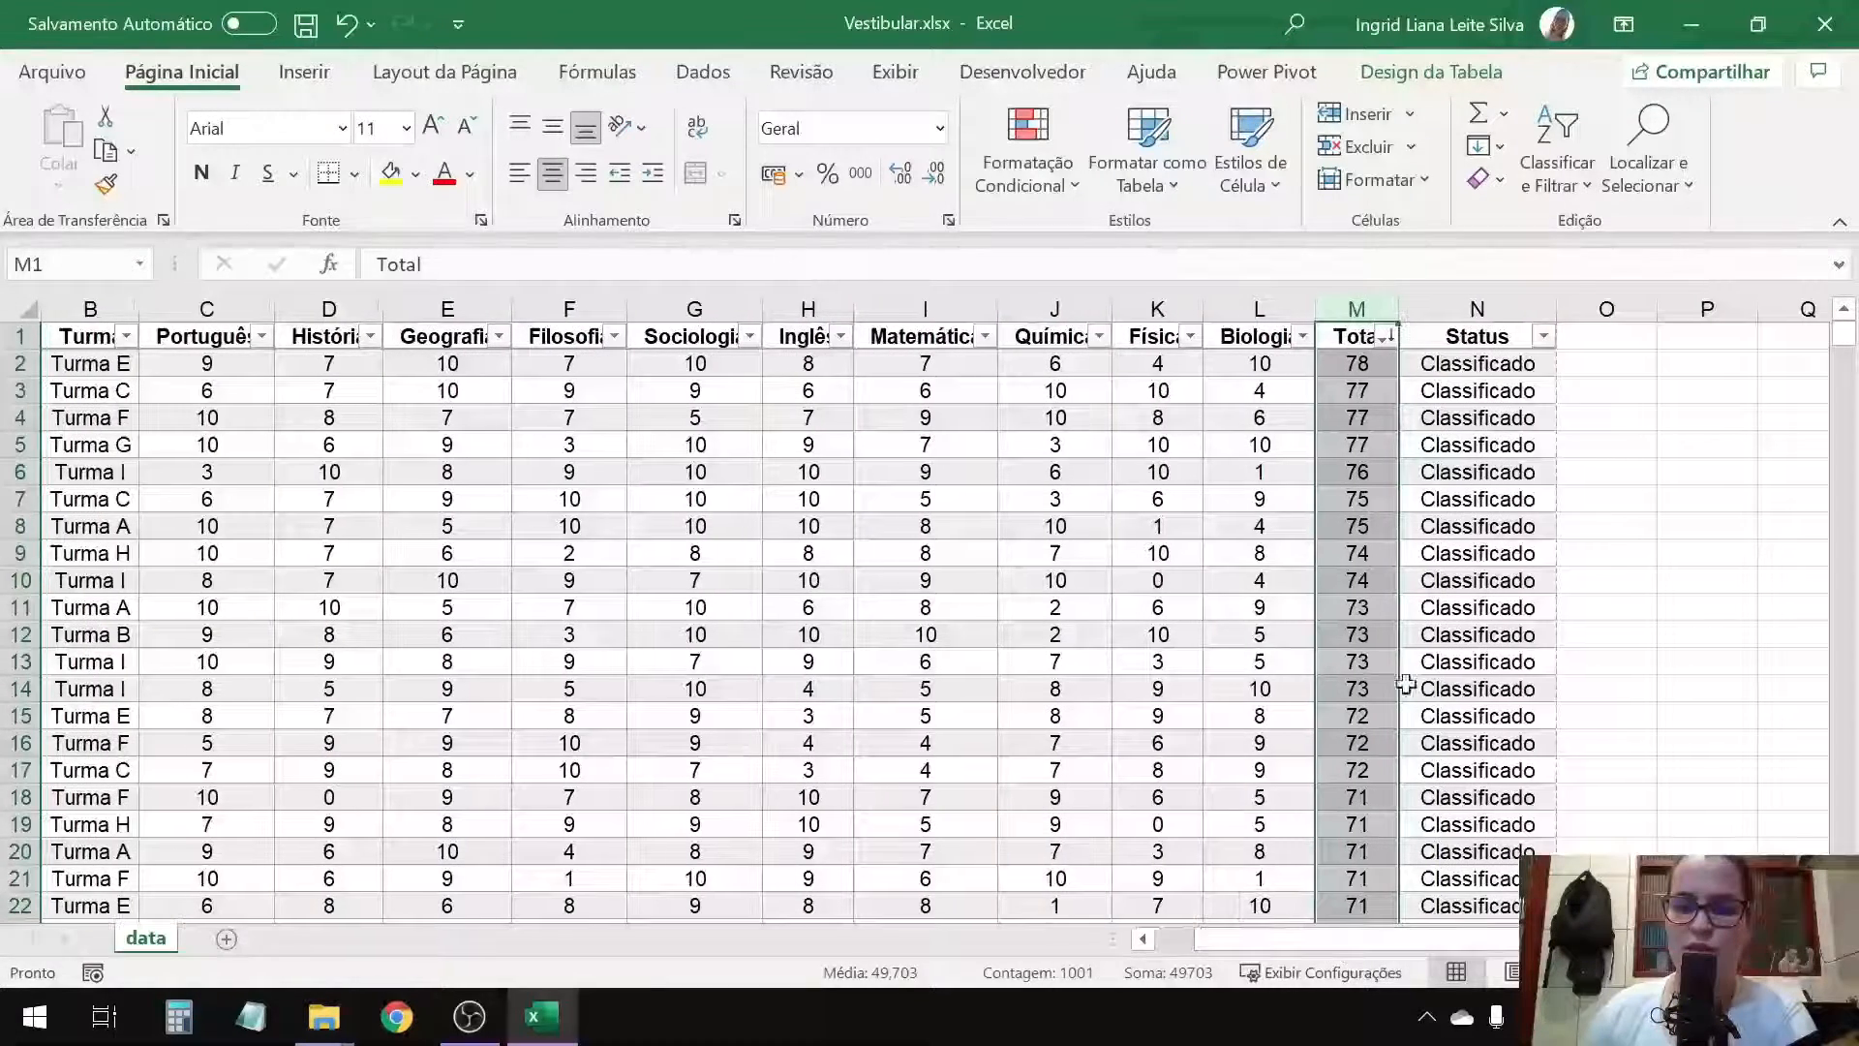
left_click(1475, 310)
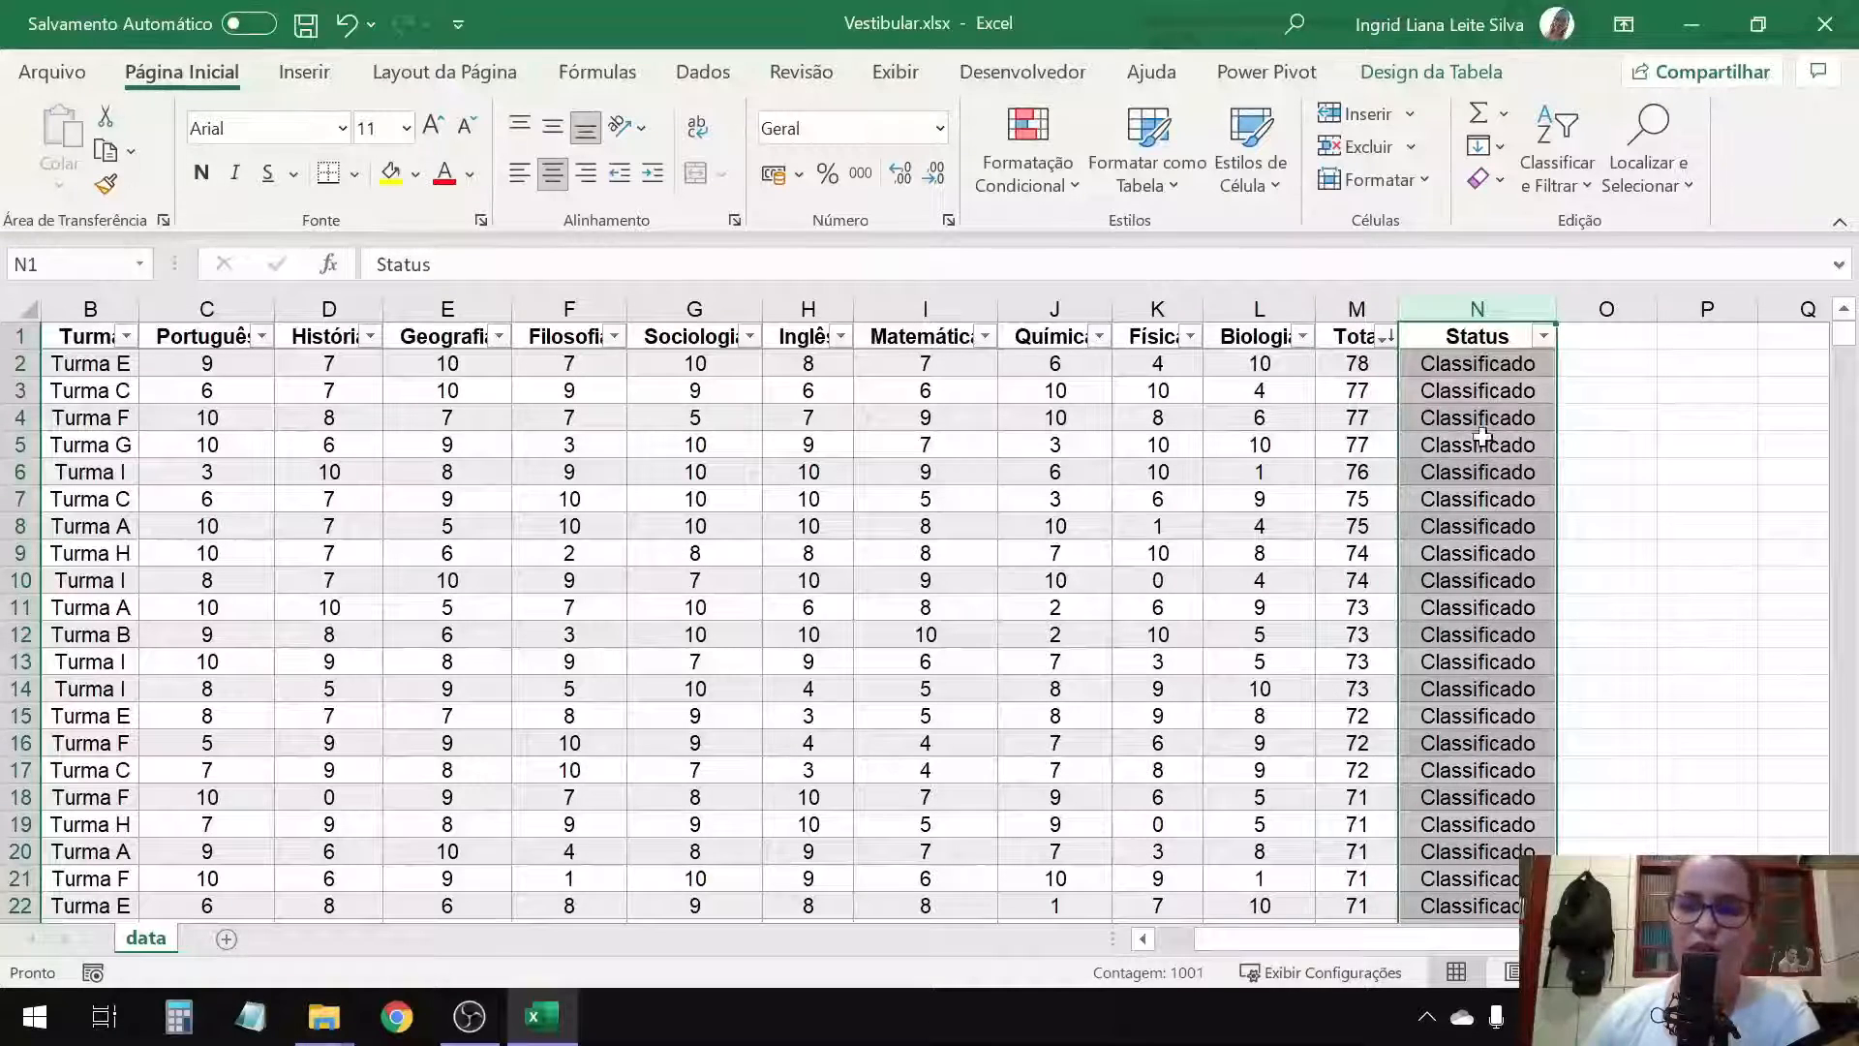
left_click_drag(1357, 933, 1262, 966)
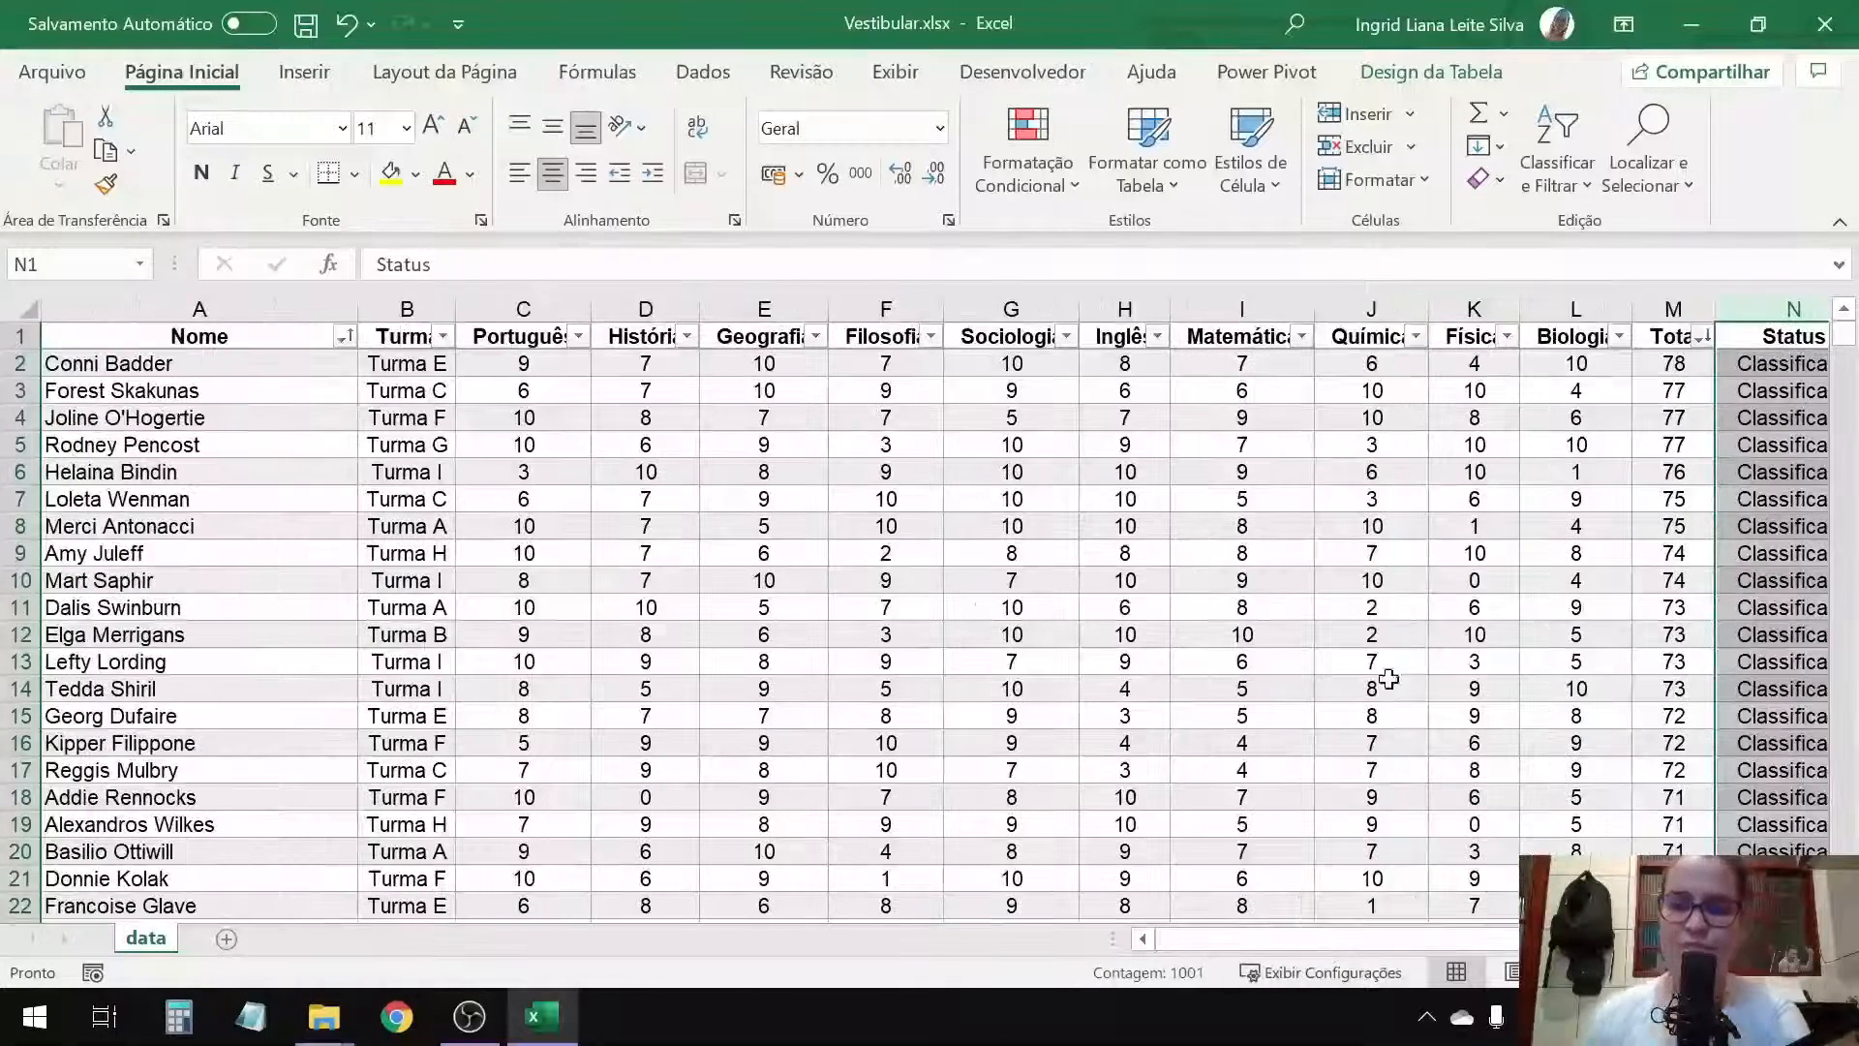
Step: Examine the table's full width from the Nome column across to the Status column
left_click(1267, 385)
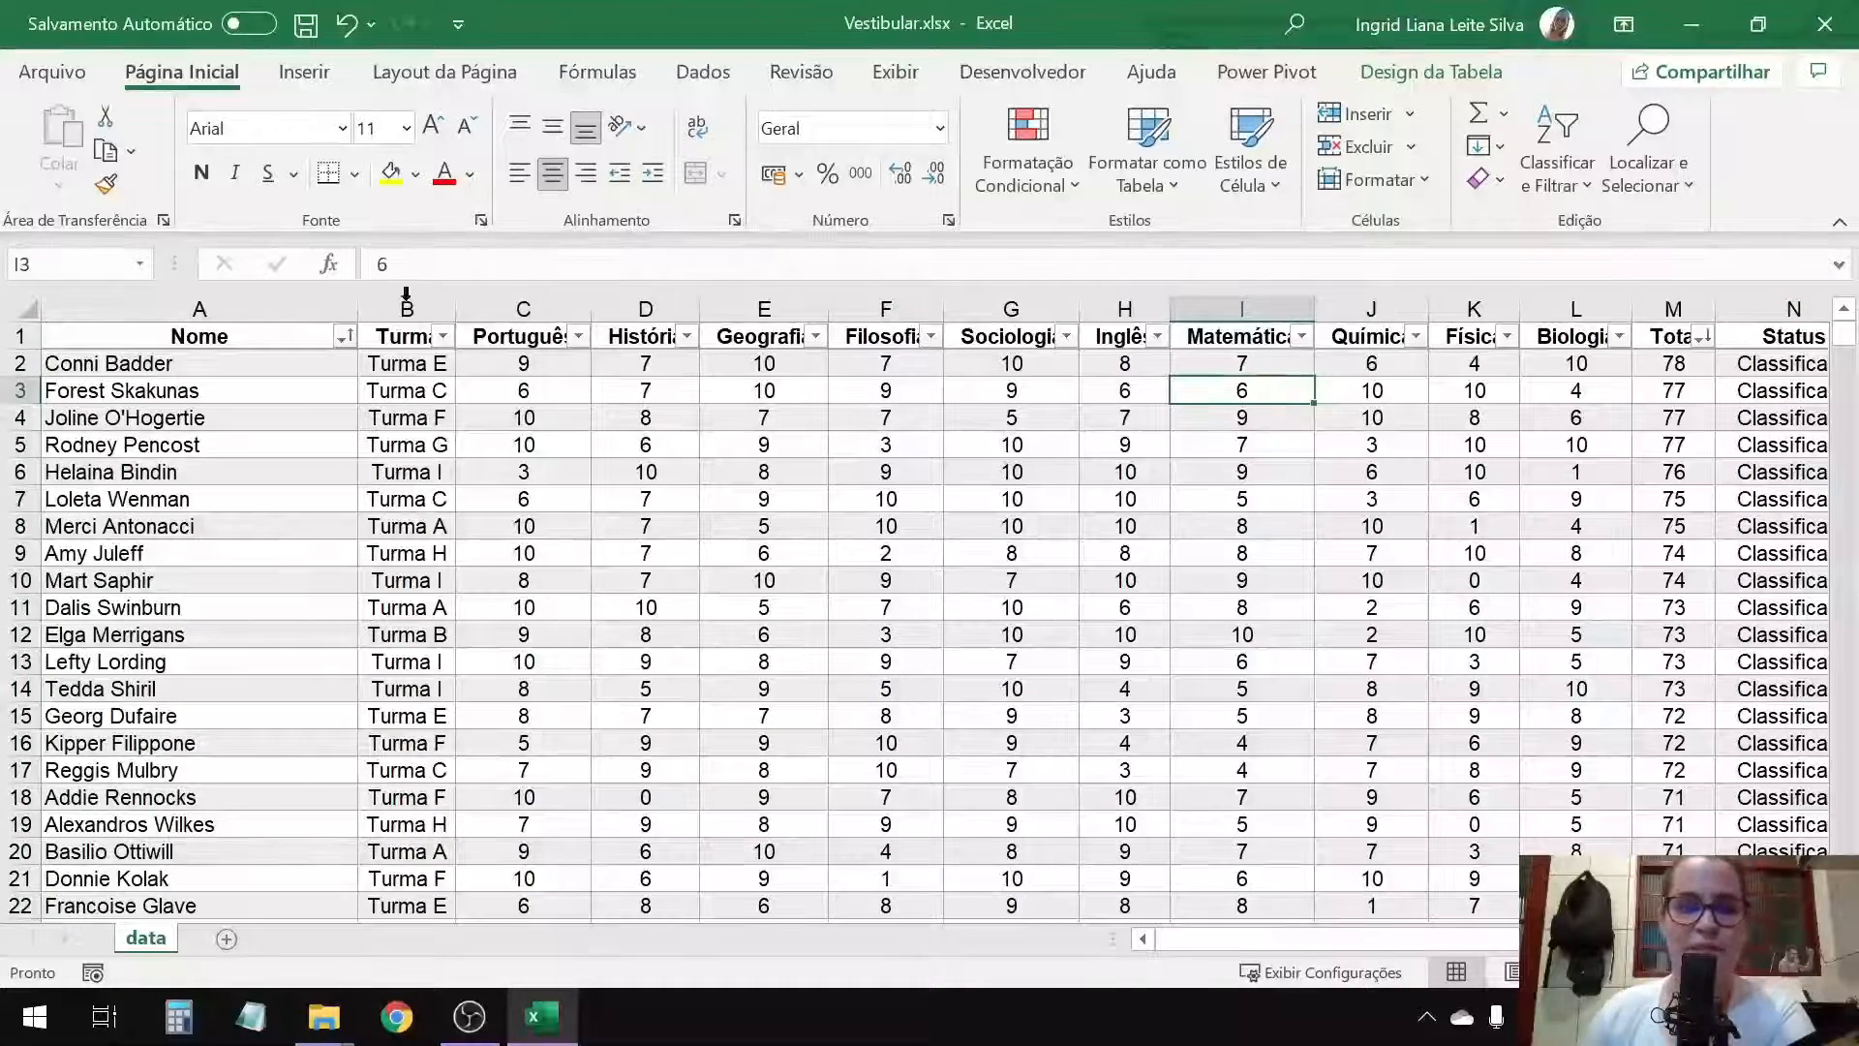
left_click(199, 300)
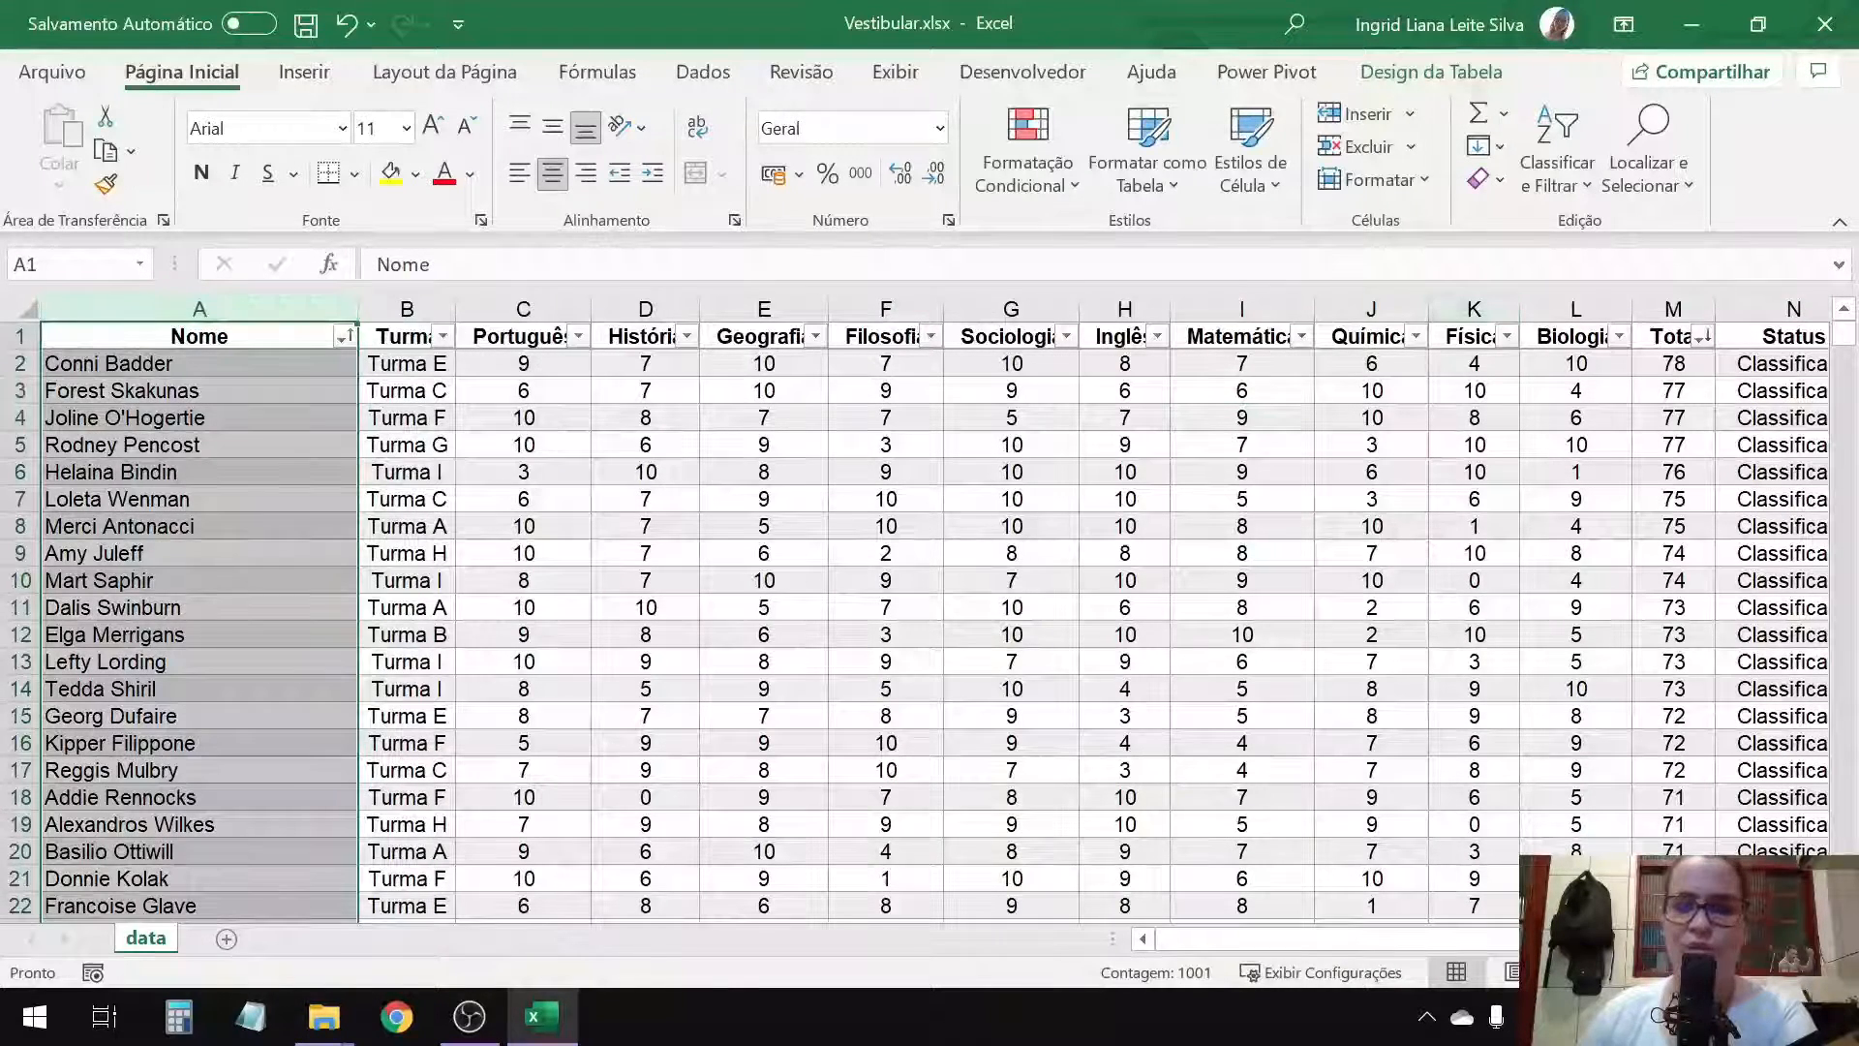
left_click(1746, 308)
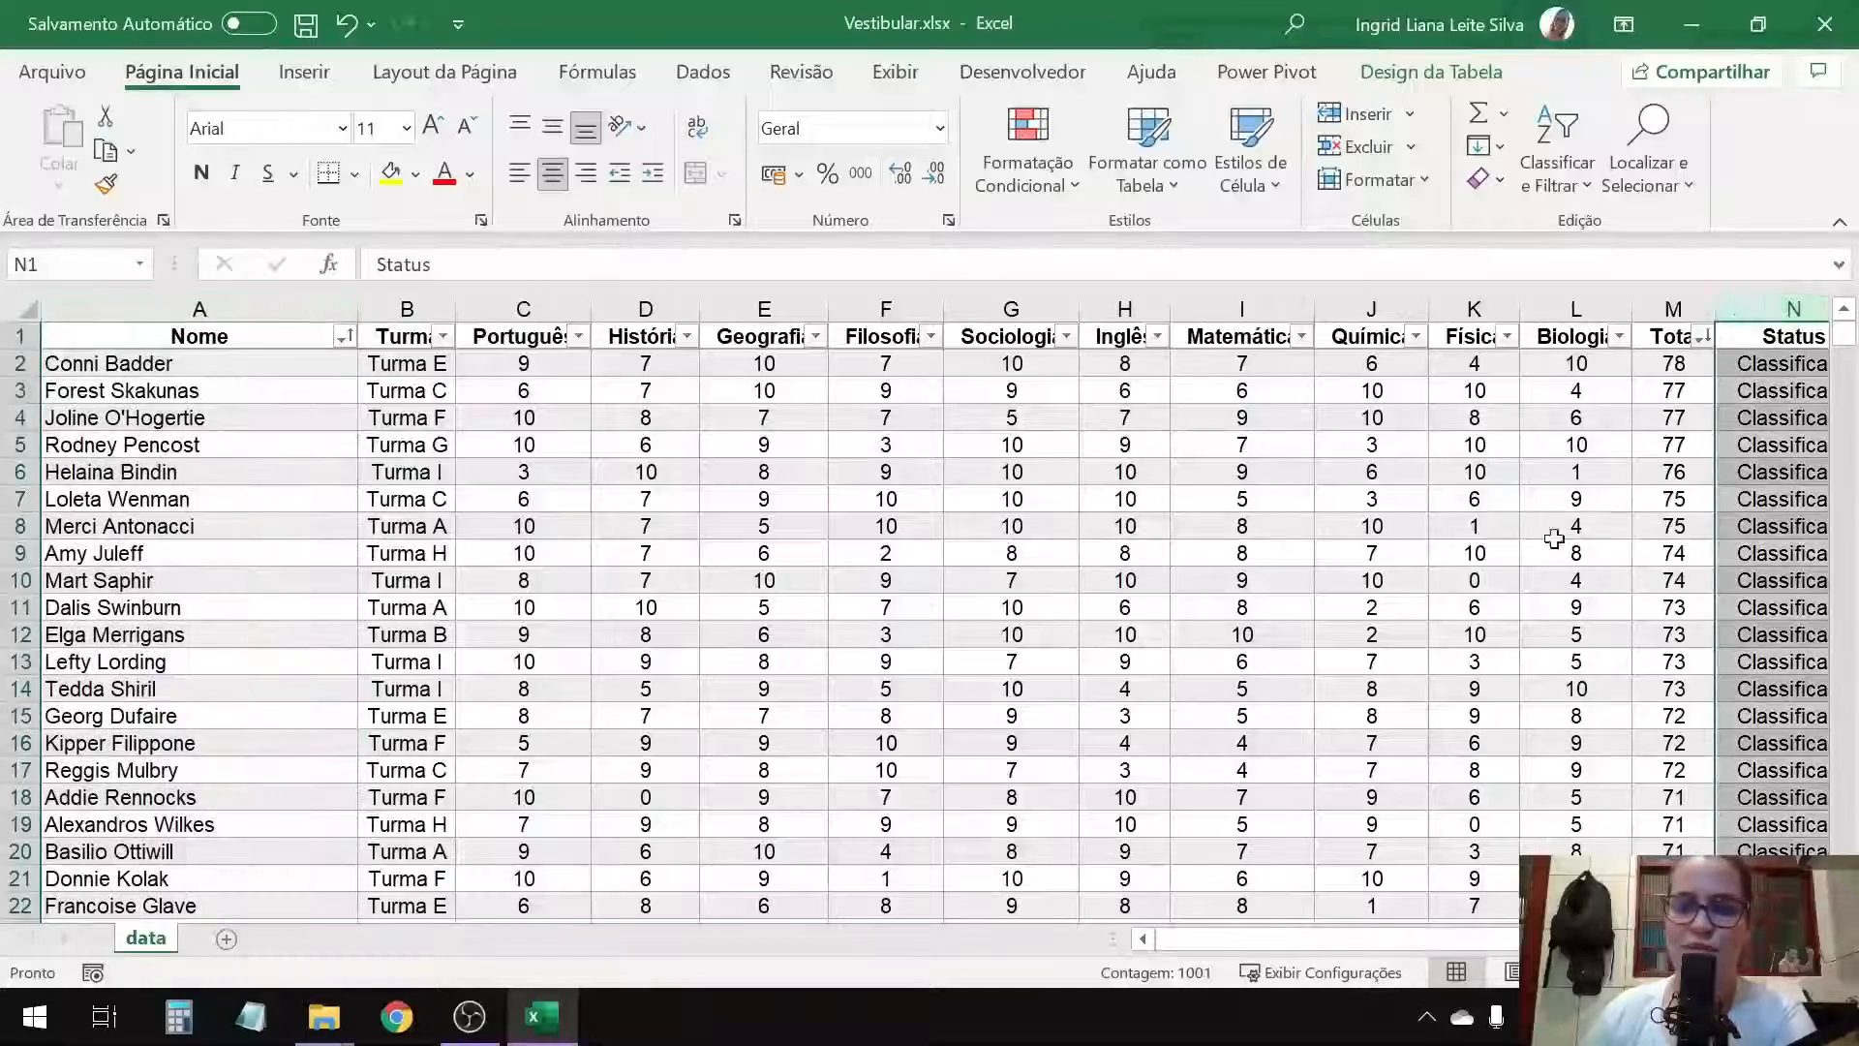
left_click_drag(1283, 936, 1300, 939)
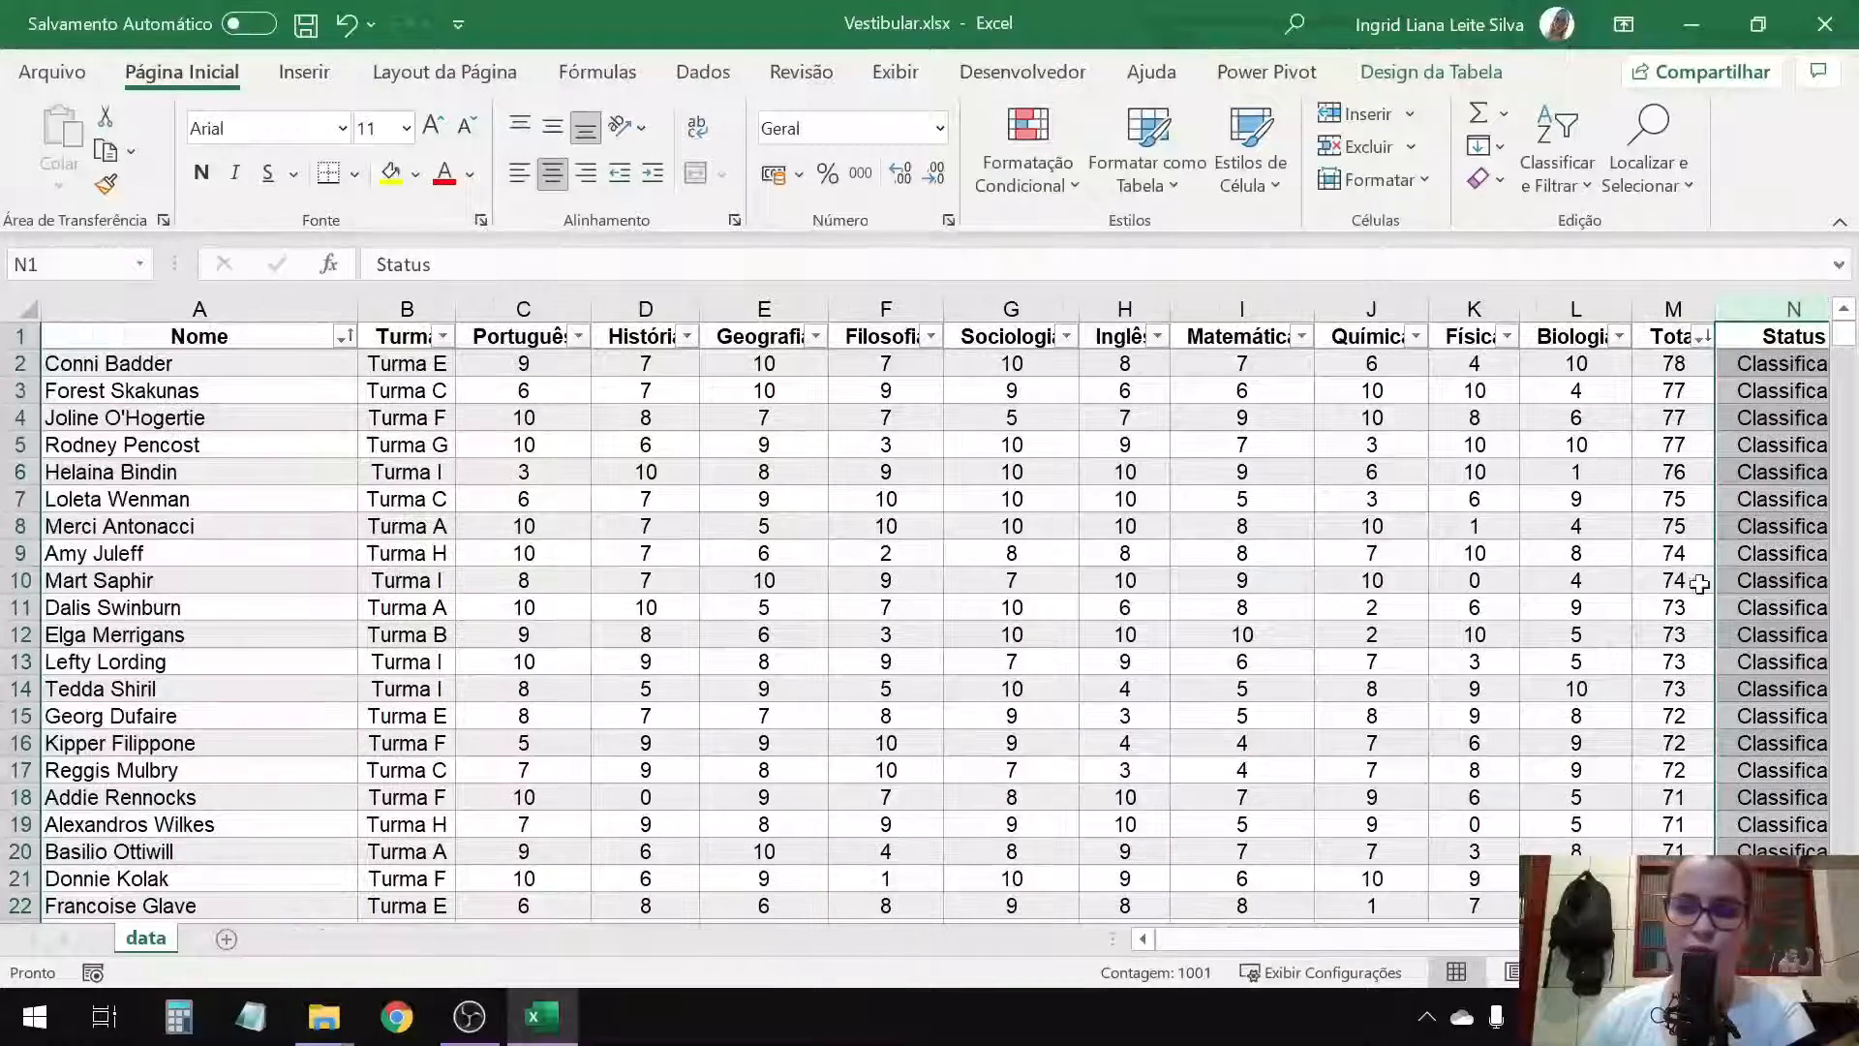
left_click_drag(1416, 939, 1492, 939)
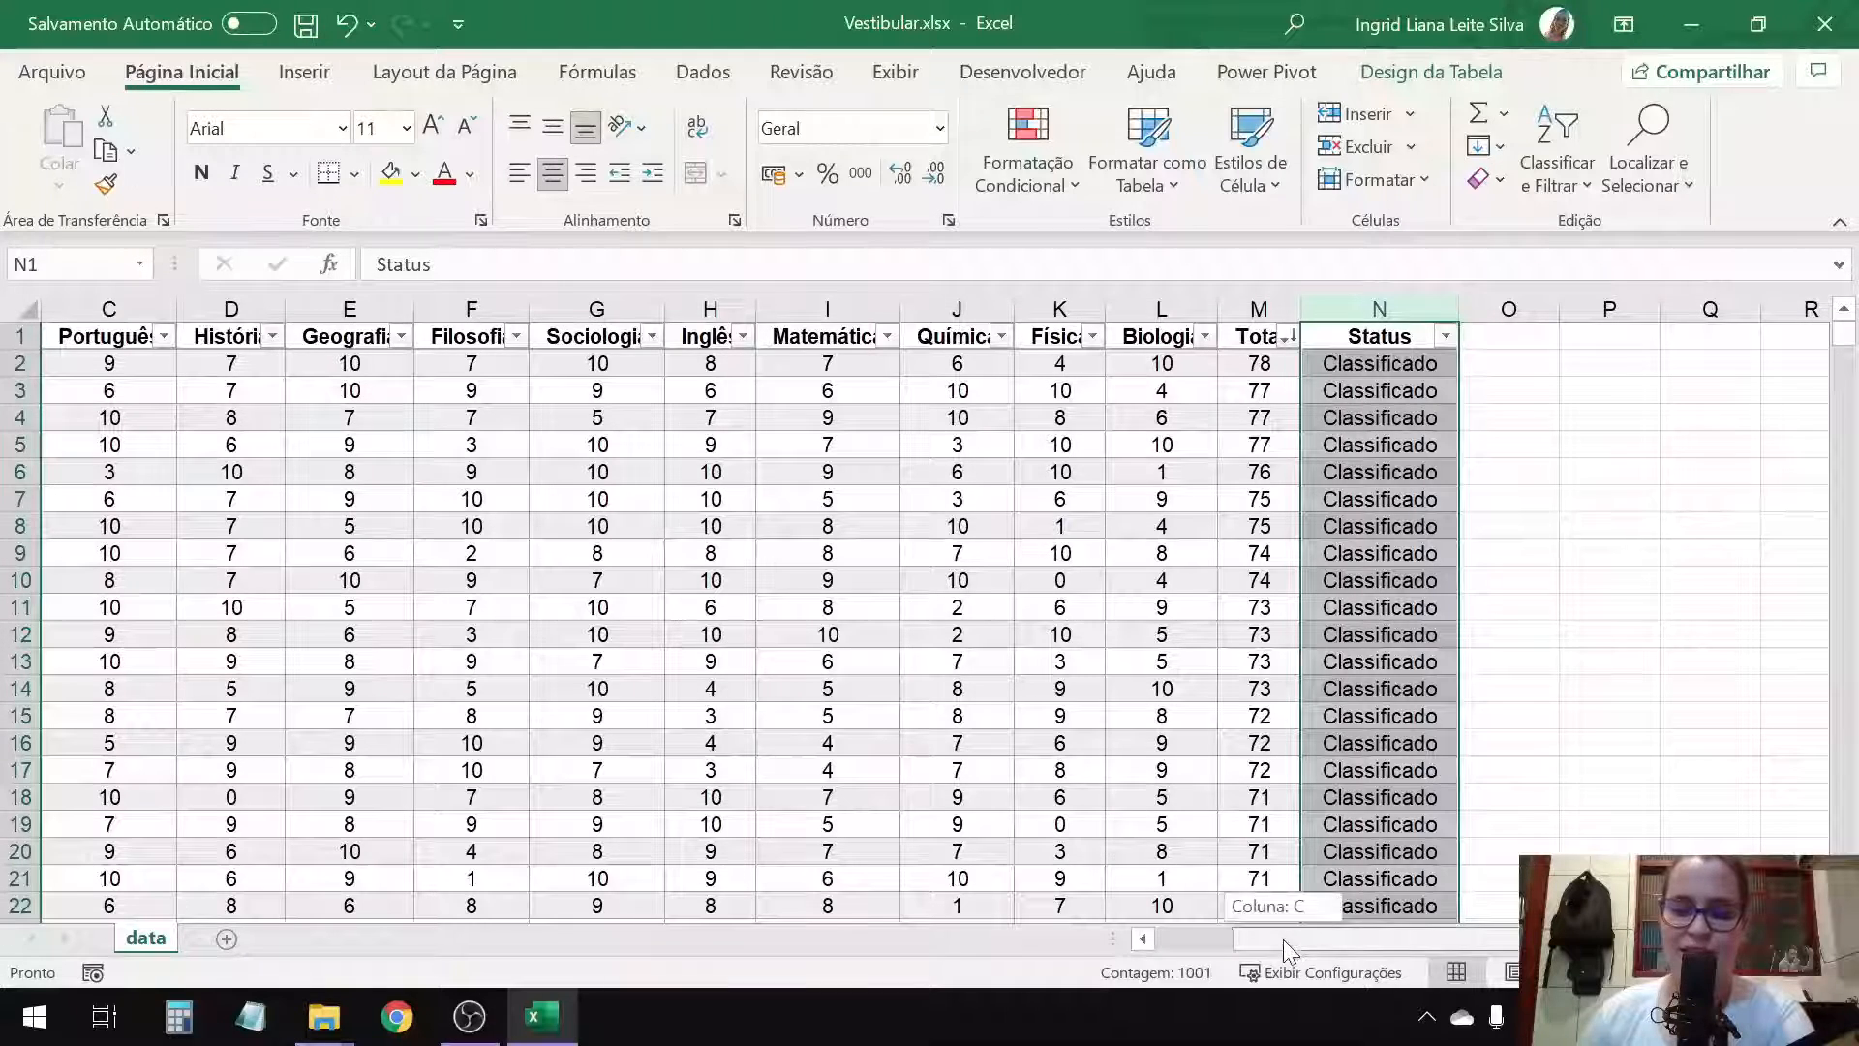
left_click_drag(1282, 939, 1166, 949)
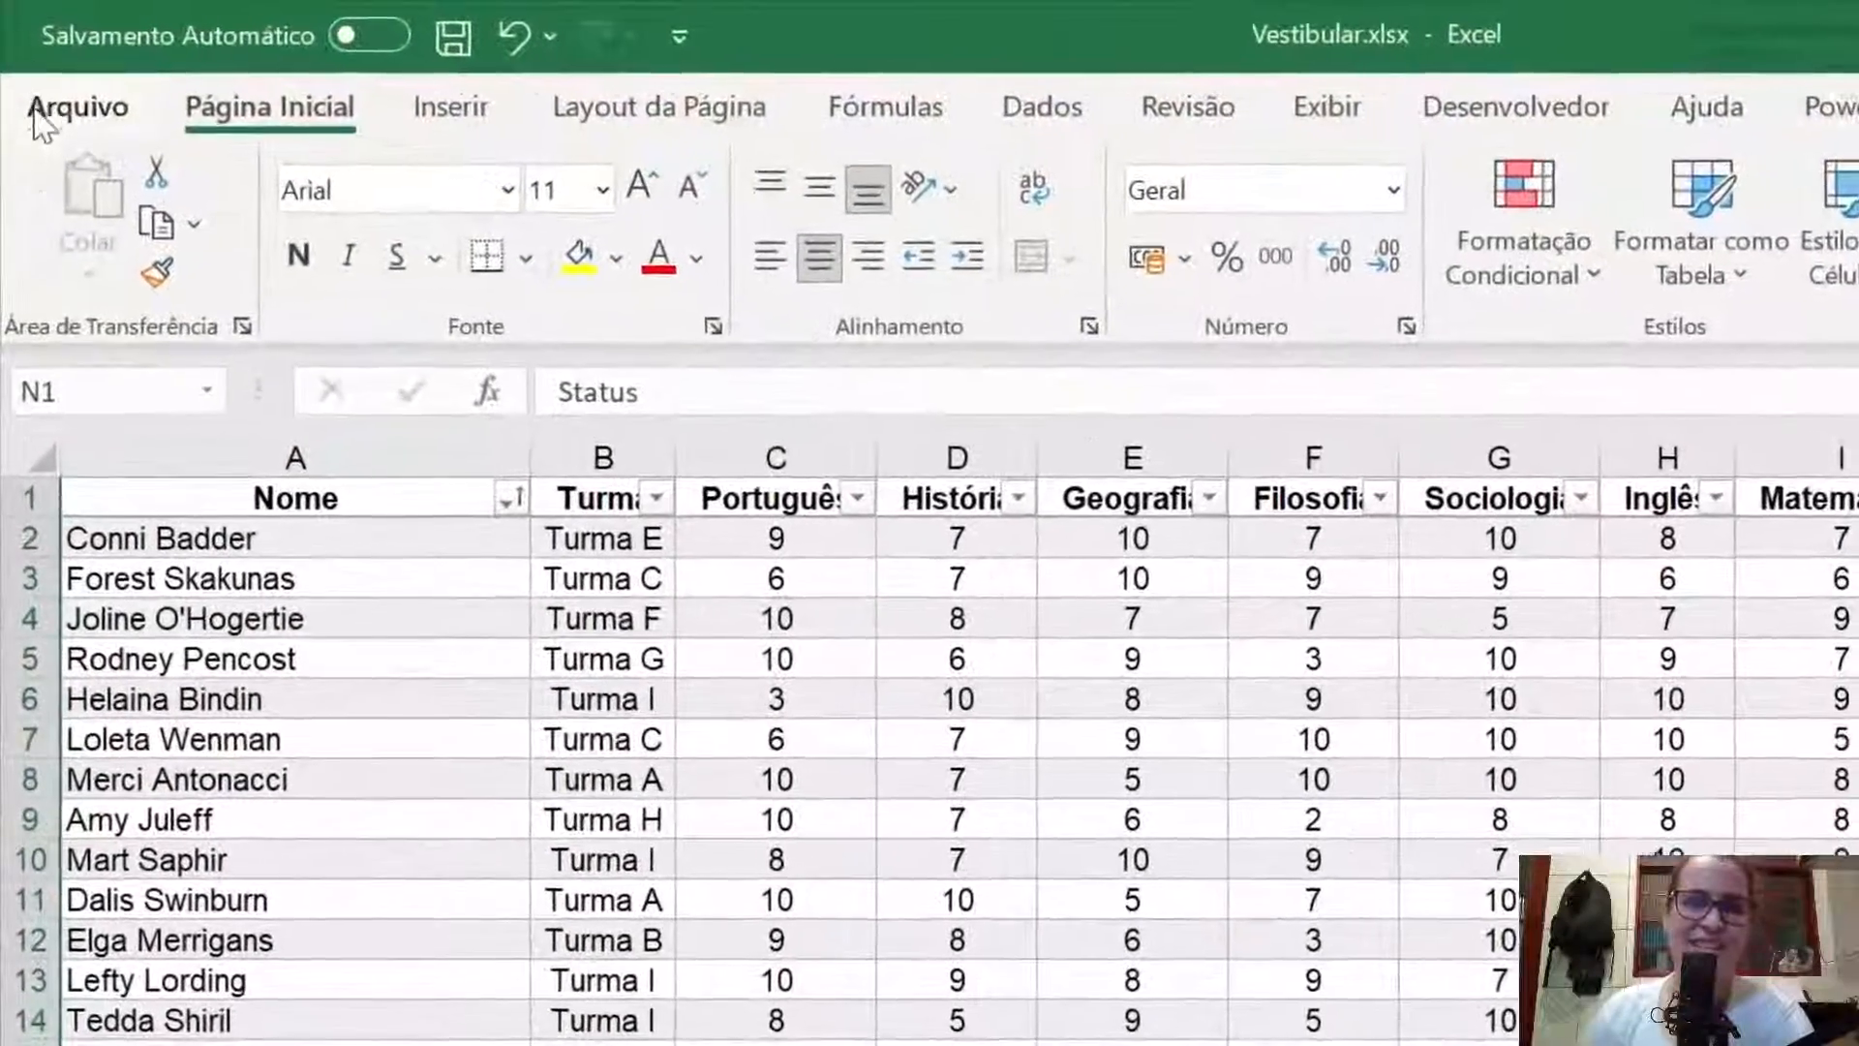
Step: Open the print preview of the worksheet and zoom in on its first page
left_click(39, 111)
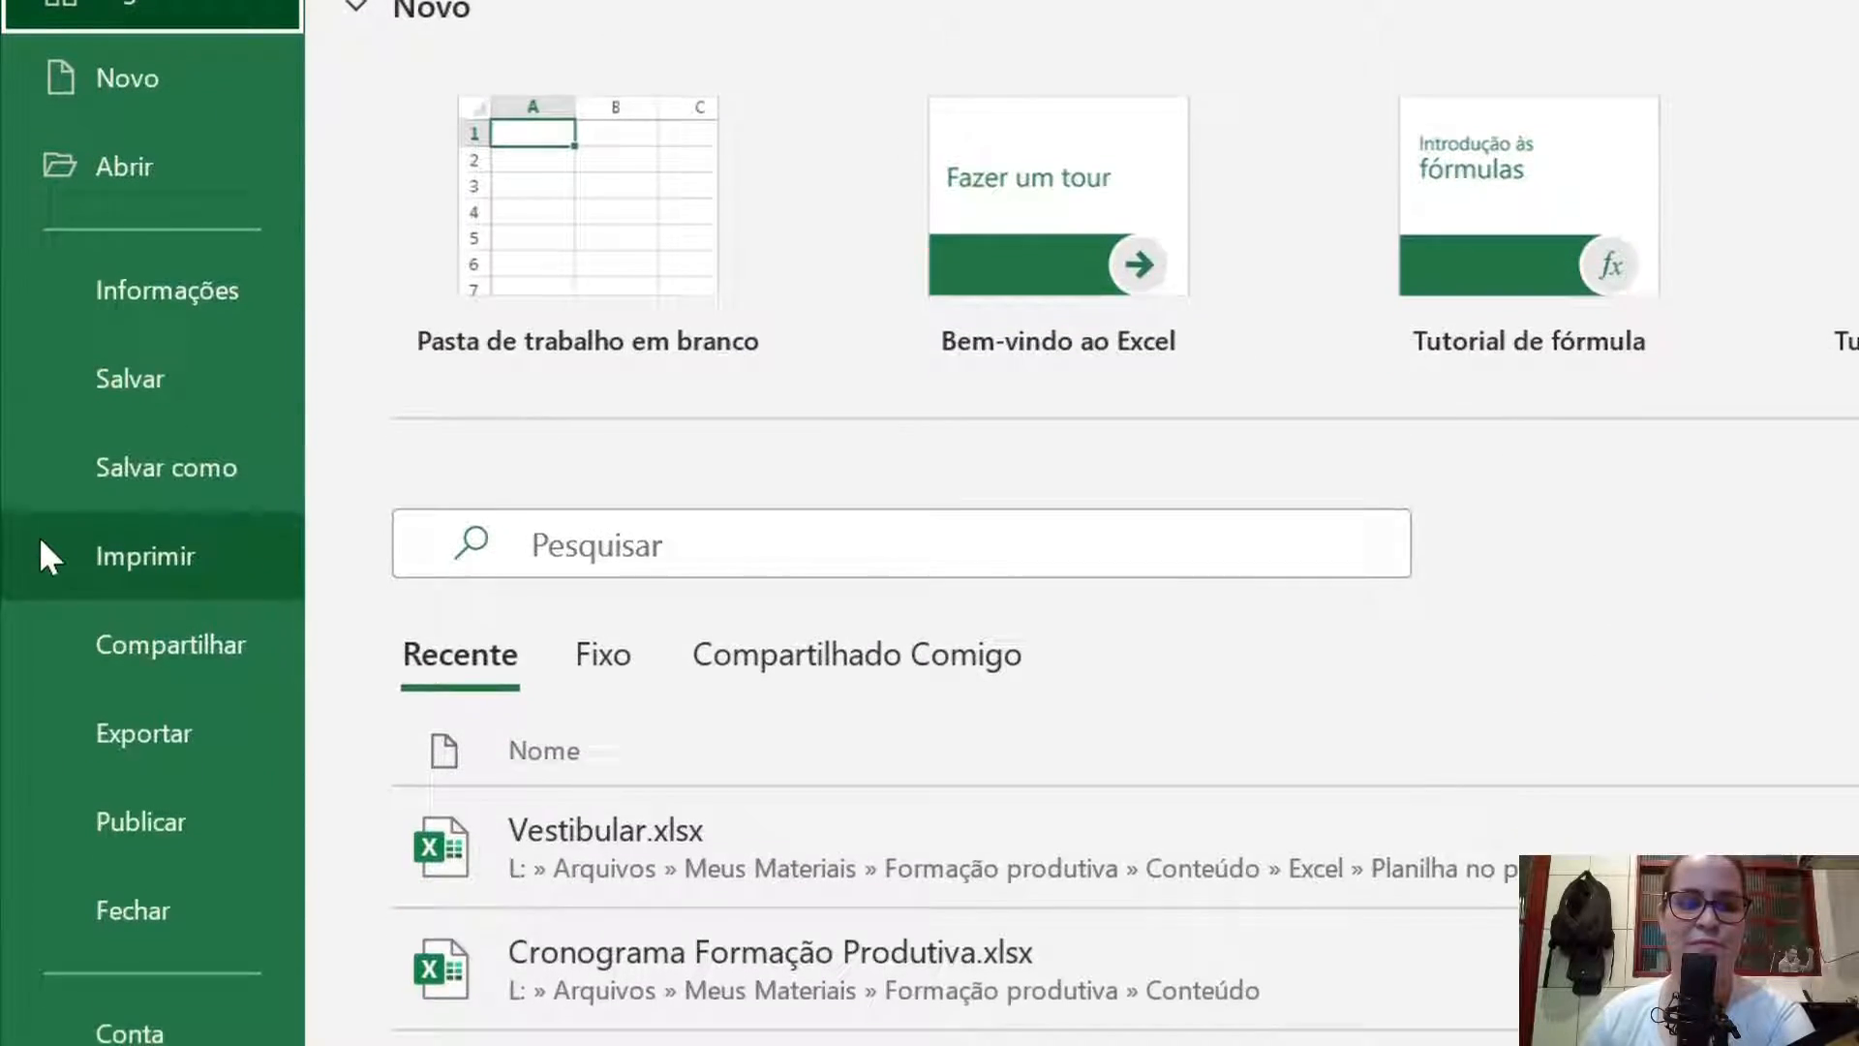
left_click(39, 790)
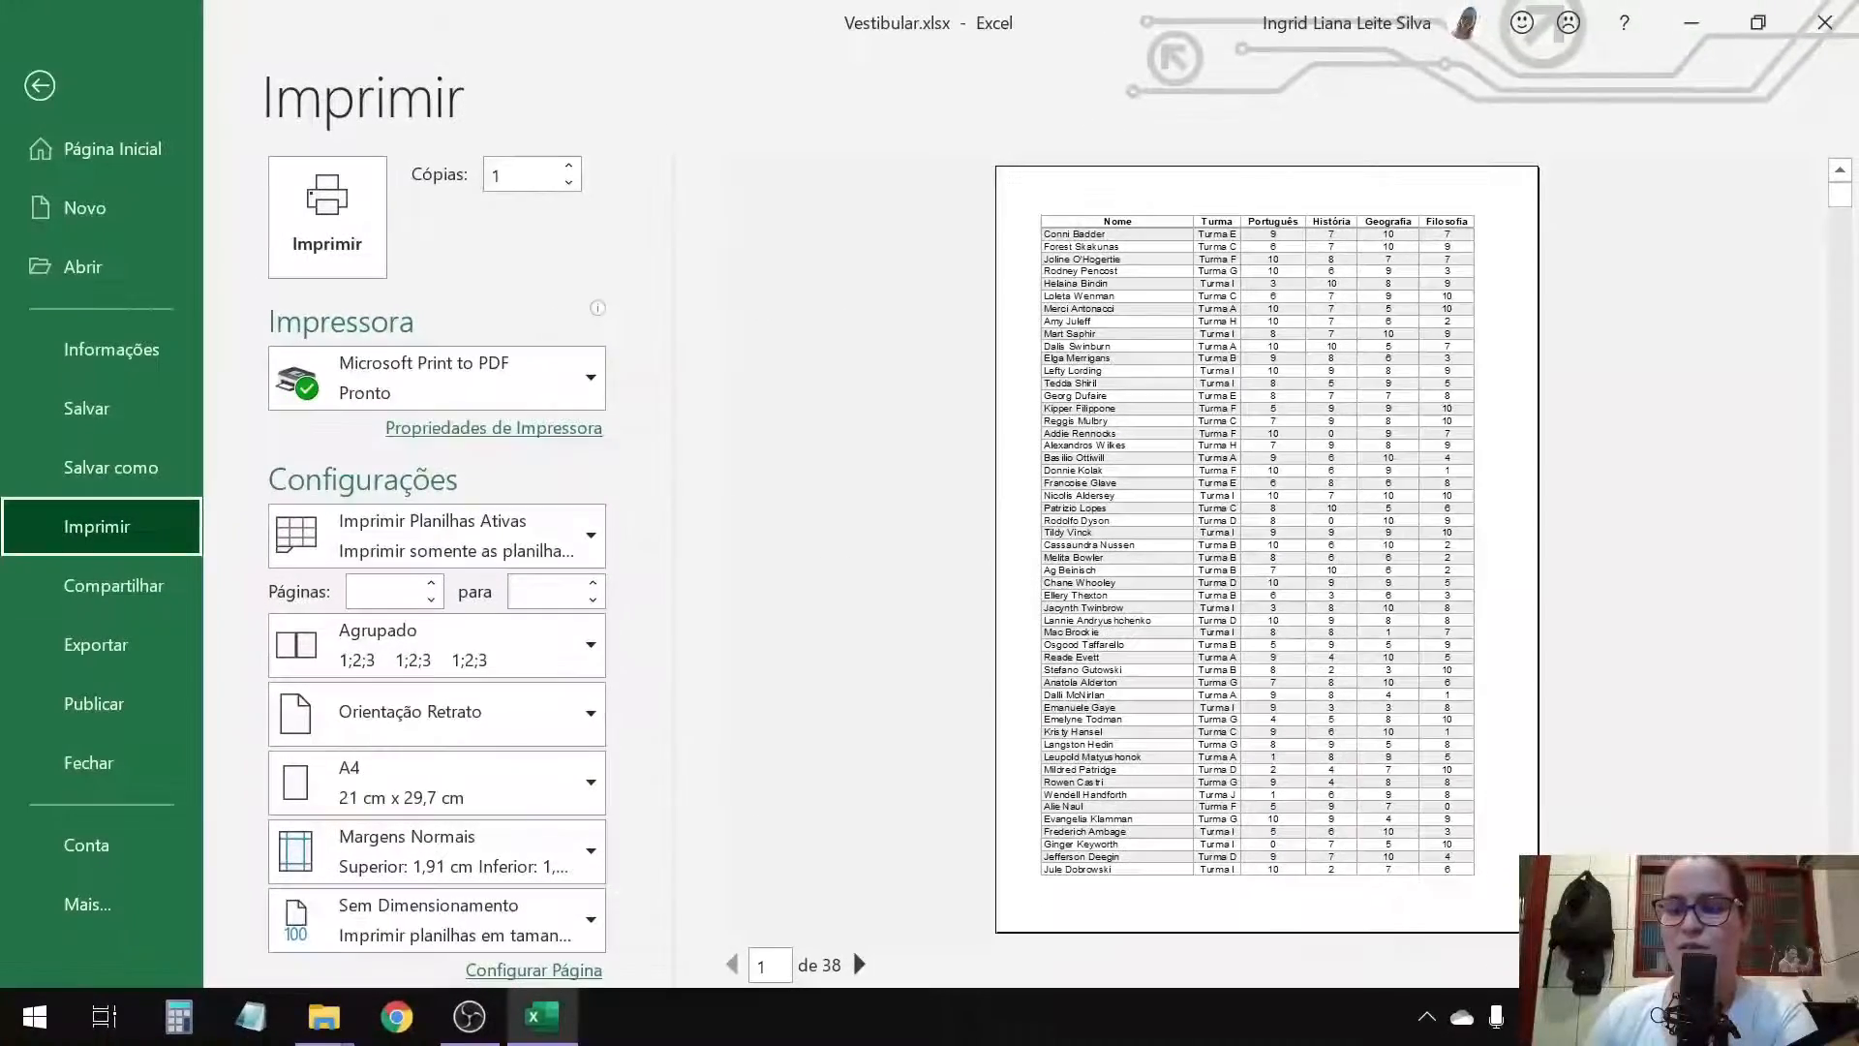
left_click(1835, 965)
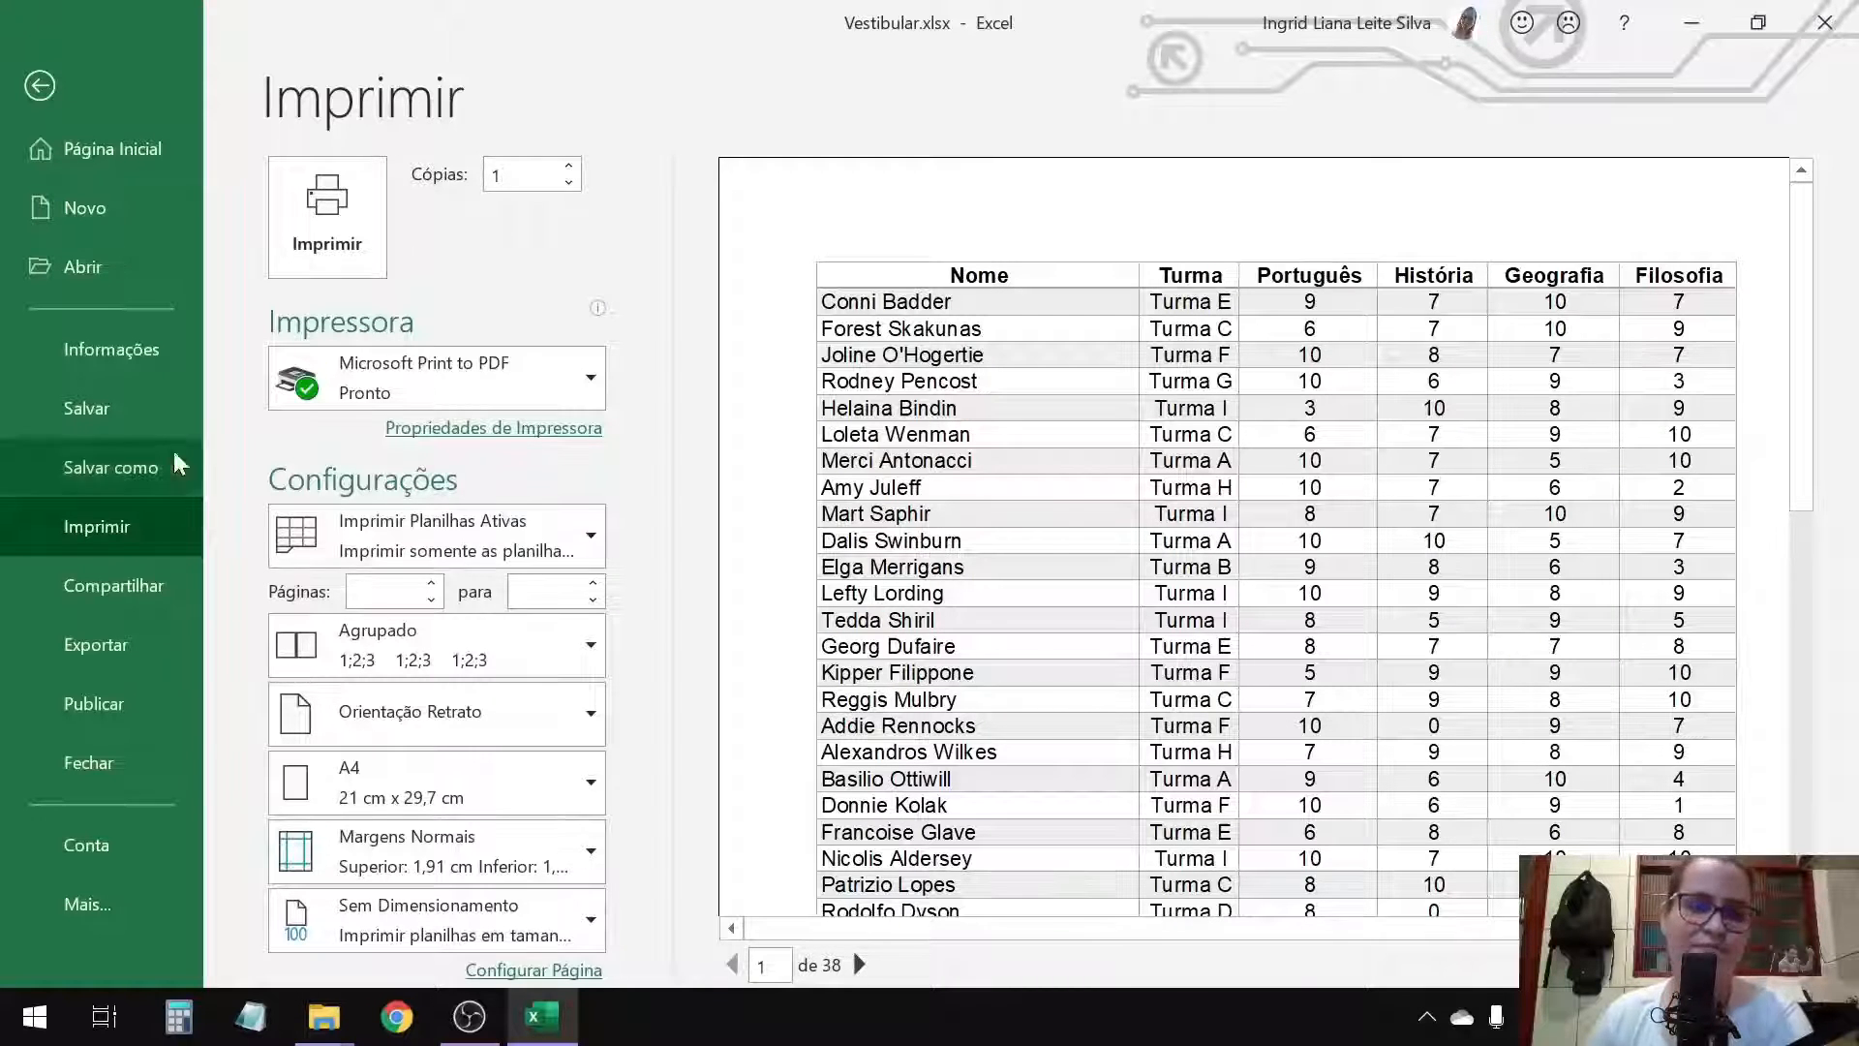
Step: Return to the worksheet and inspect the formula in cell N2 of the Status column
left_click(39, 85)
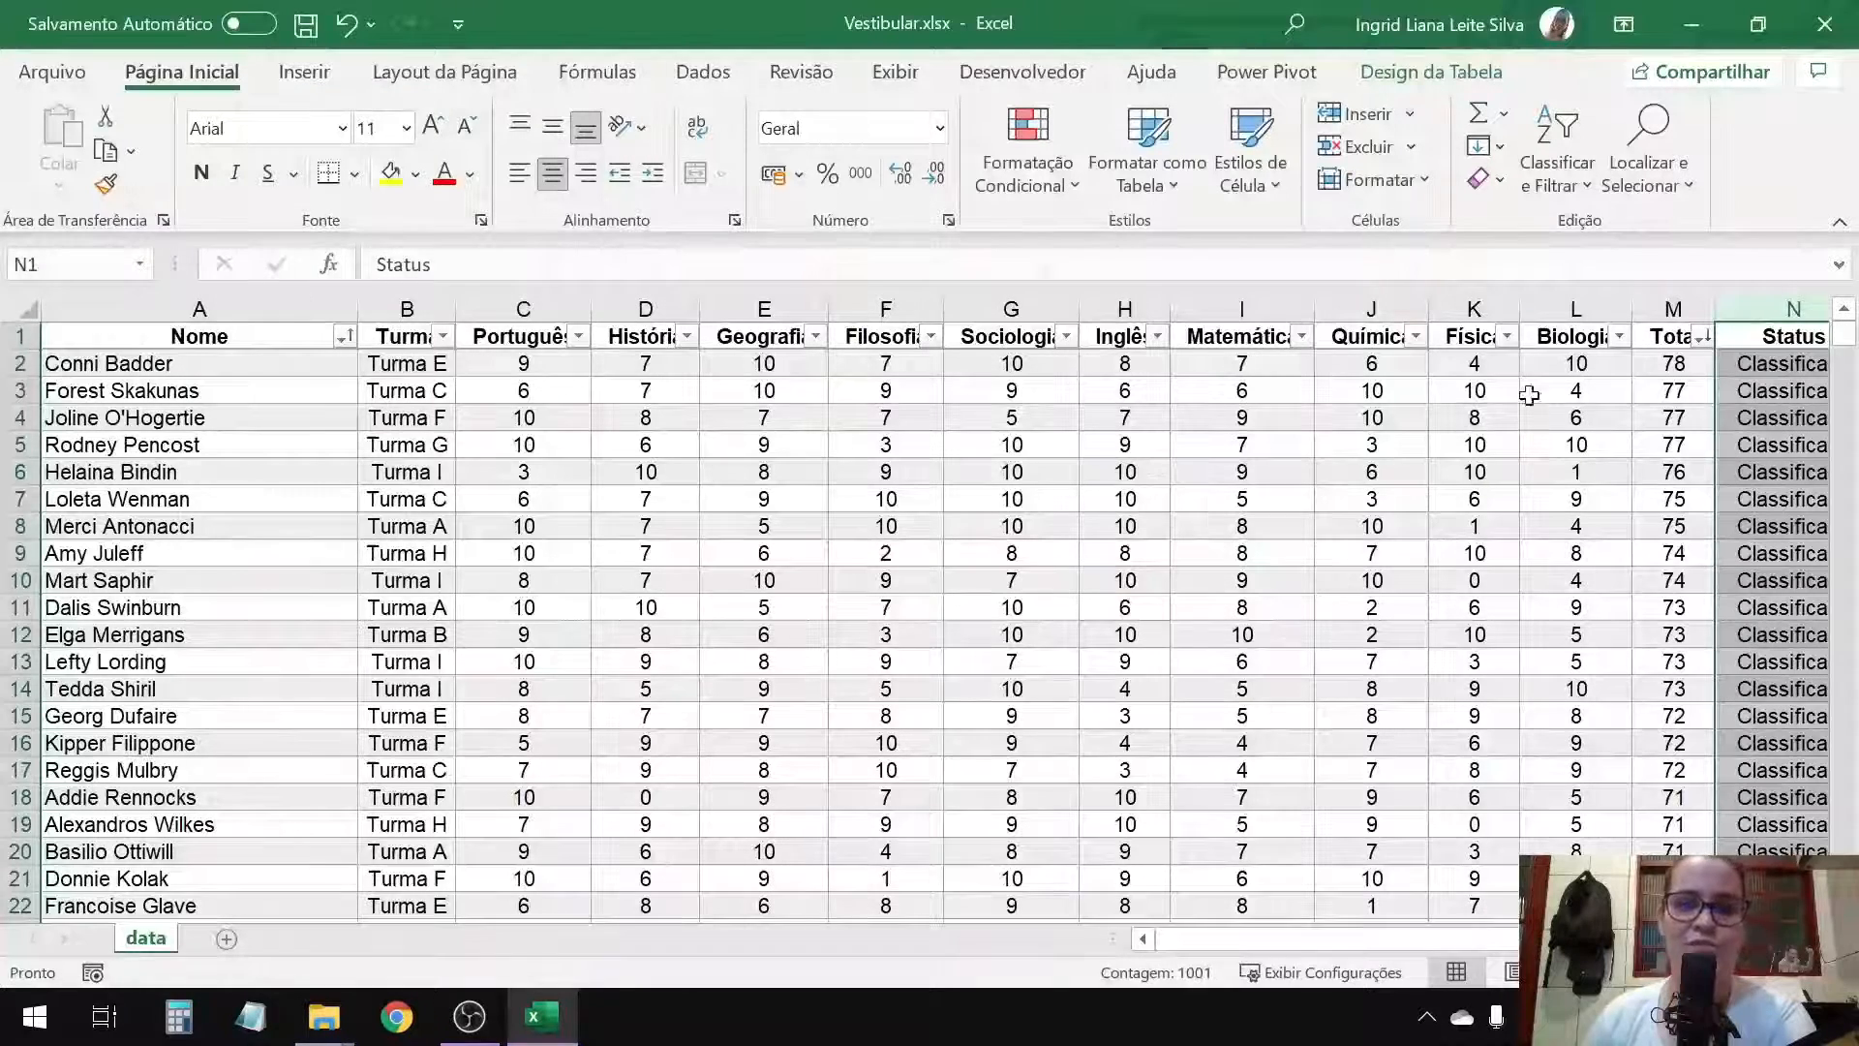
left_click(1752, 300)
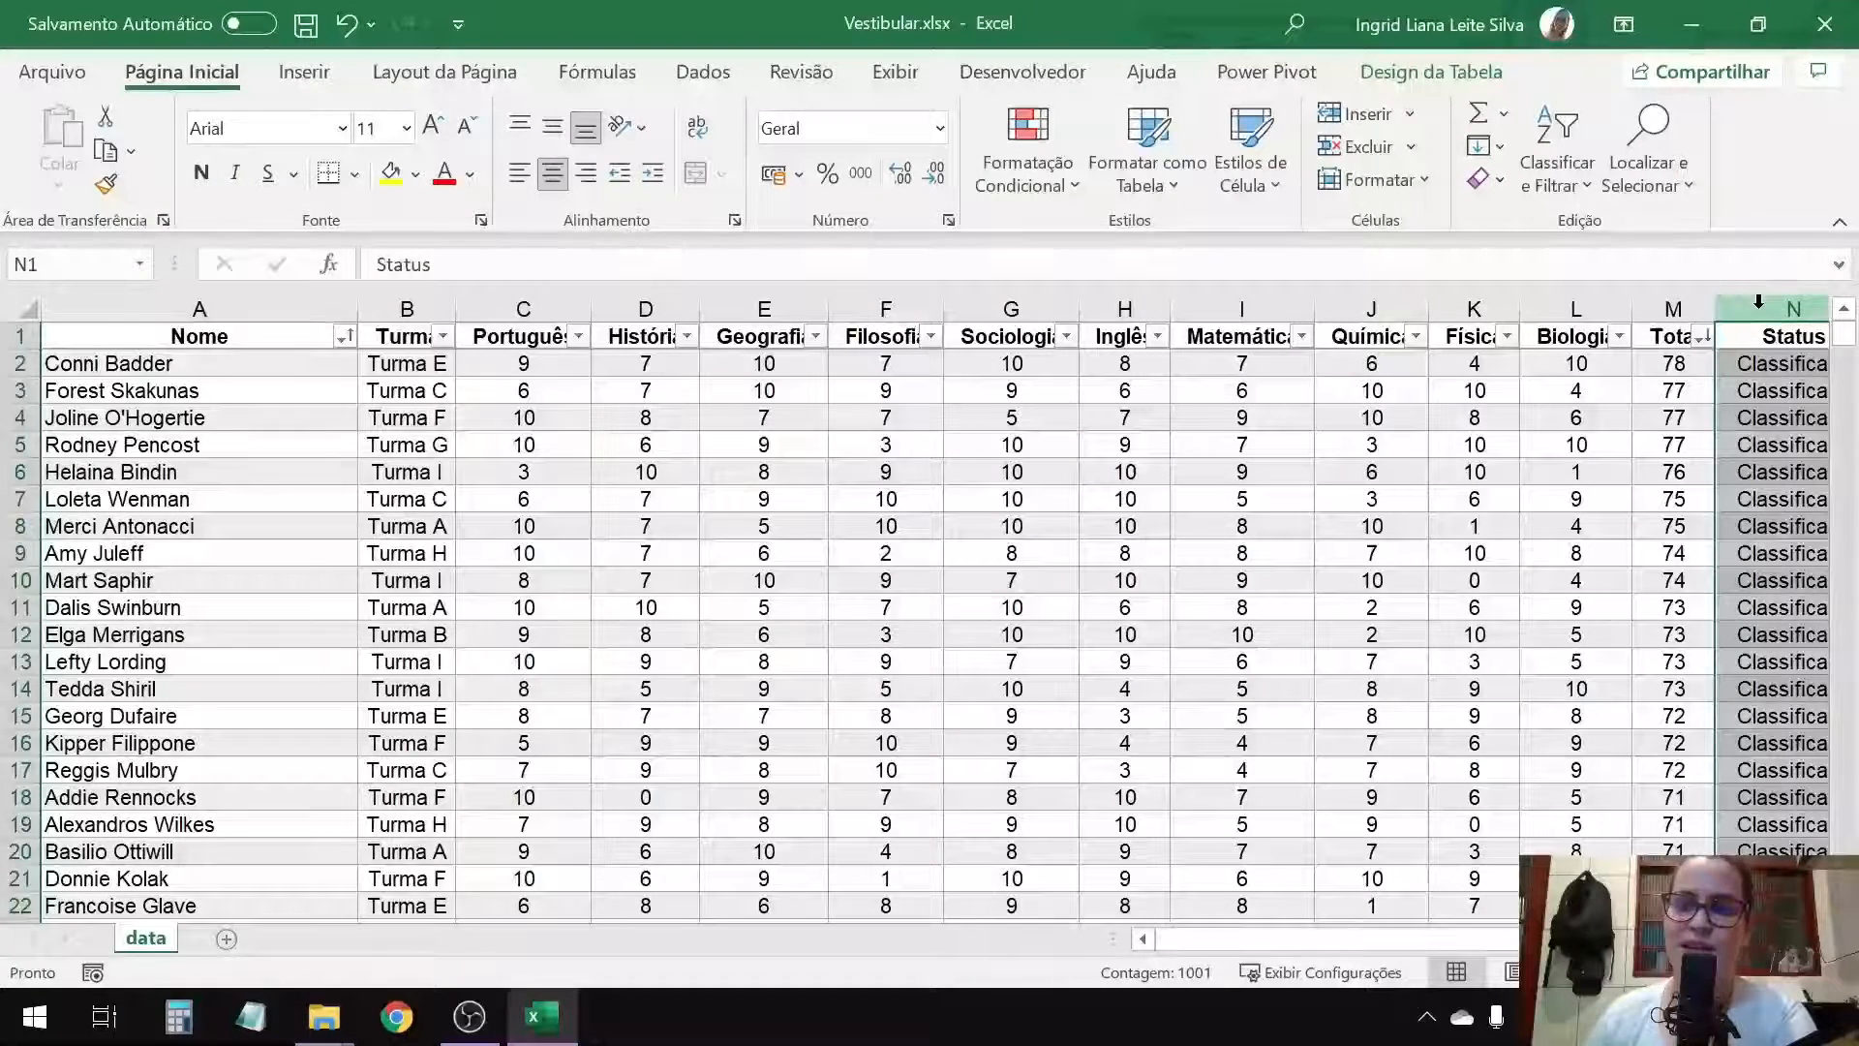
left_click(1750, 366)
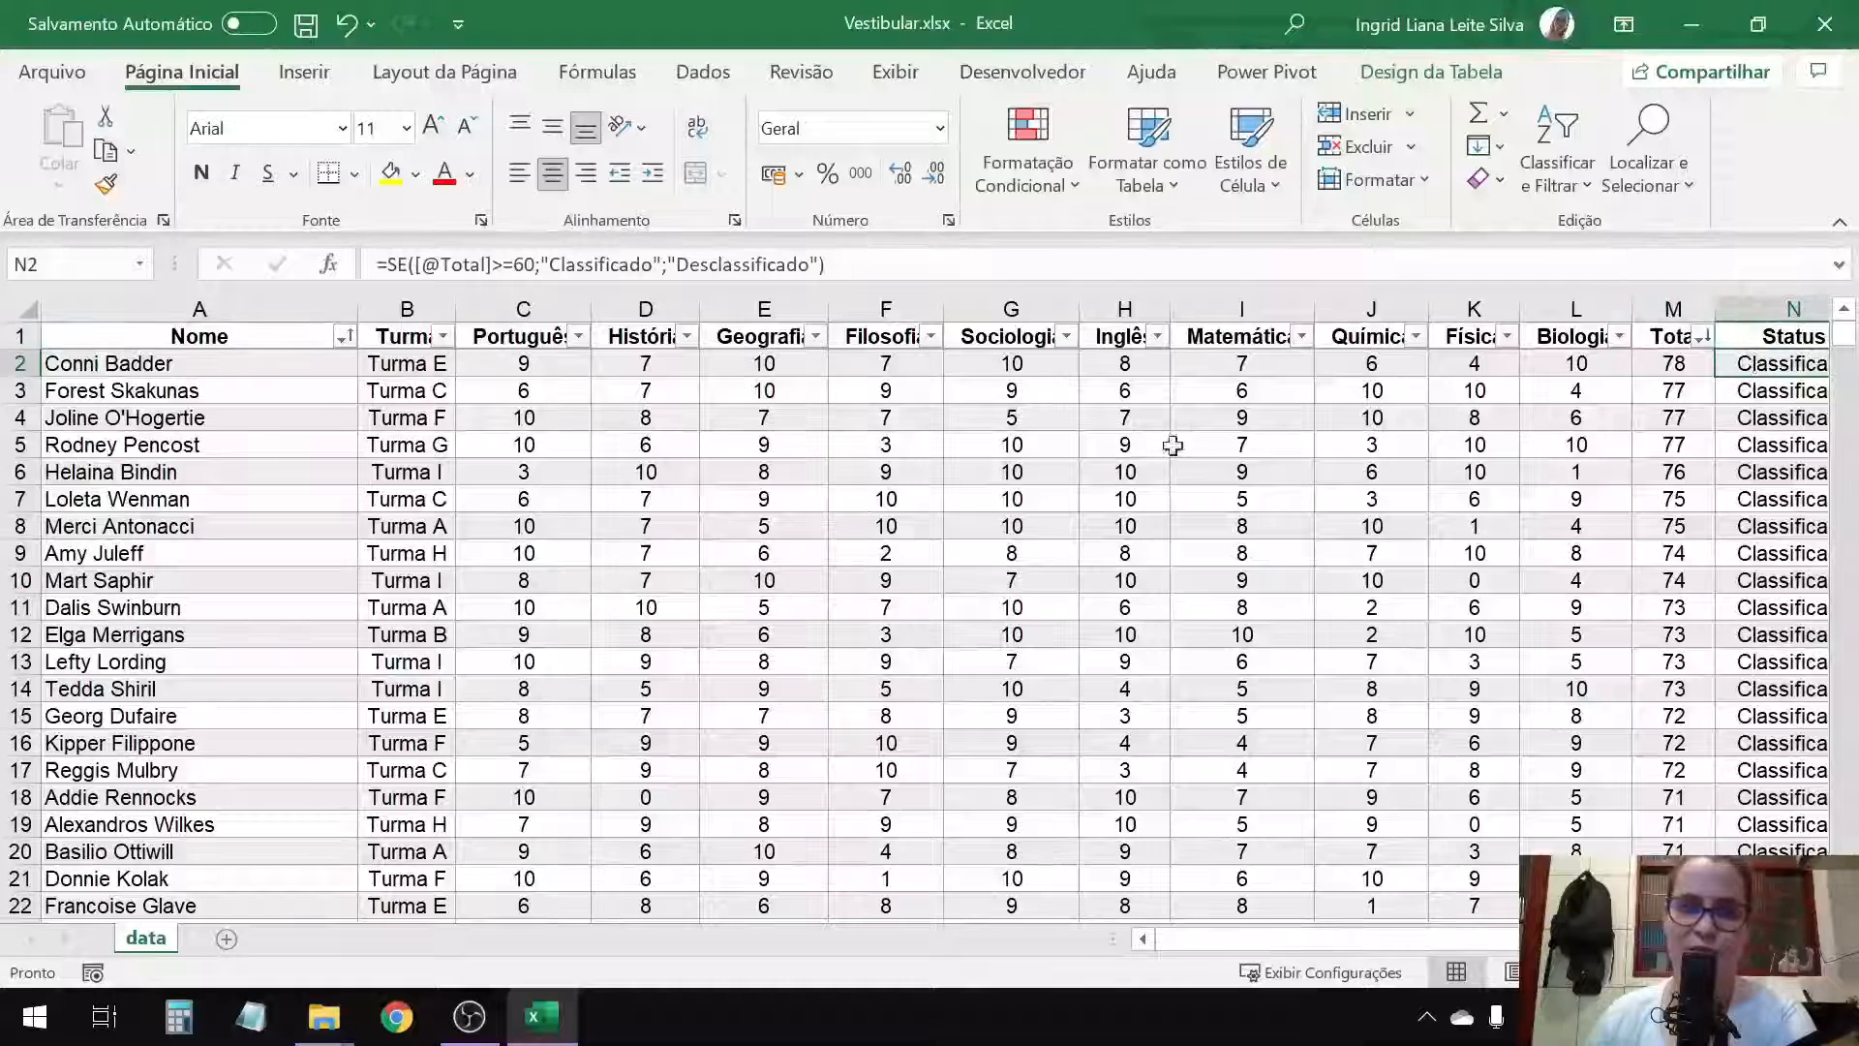
Step: Reopen the print preview and page forward to page 20, examining how the table's columns are divided across the printed pages
left_click(48, 76)
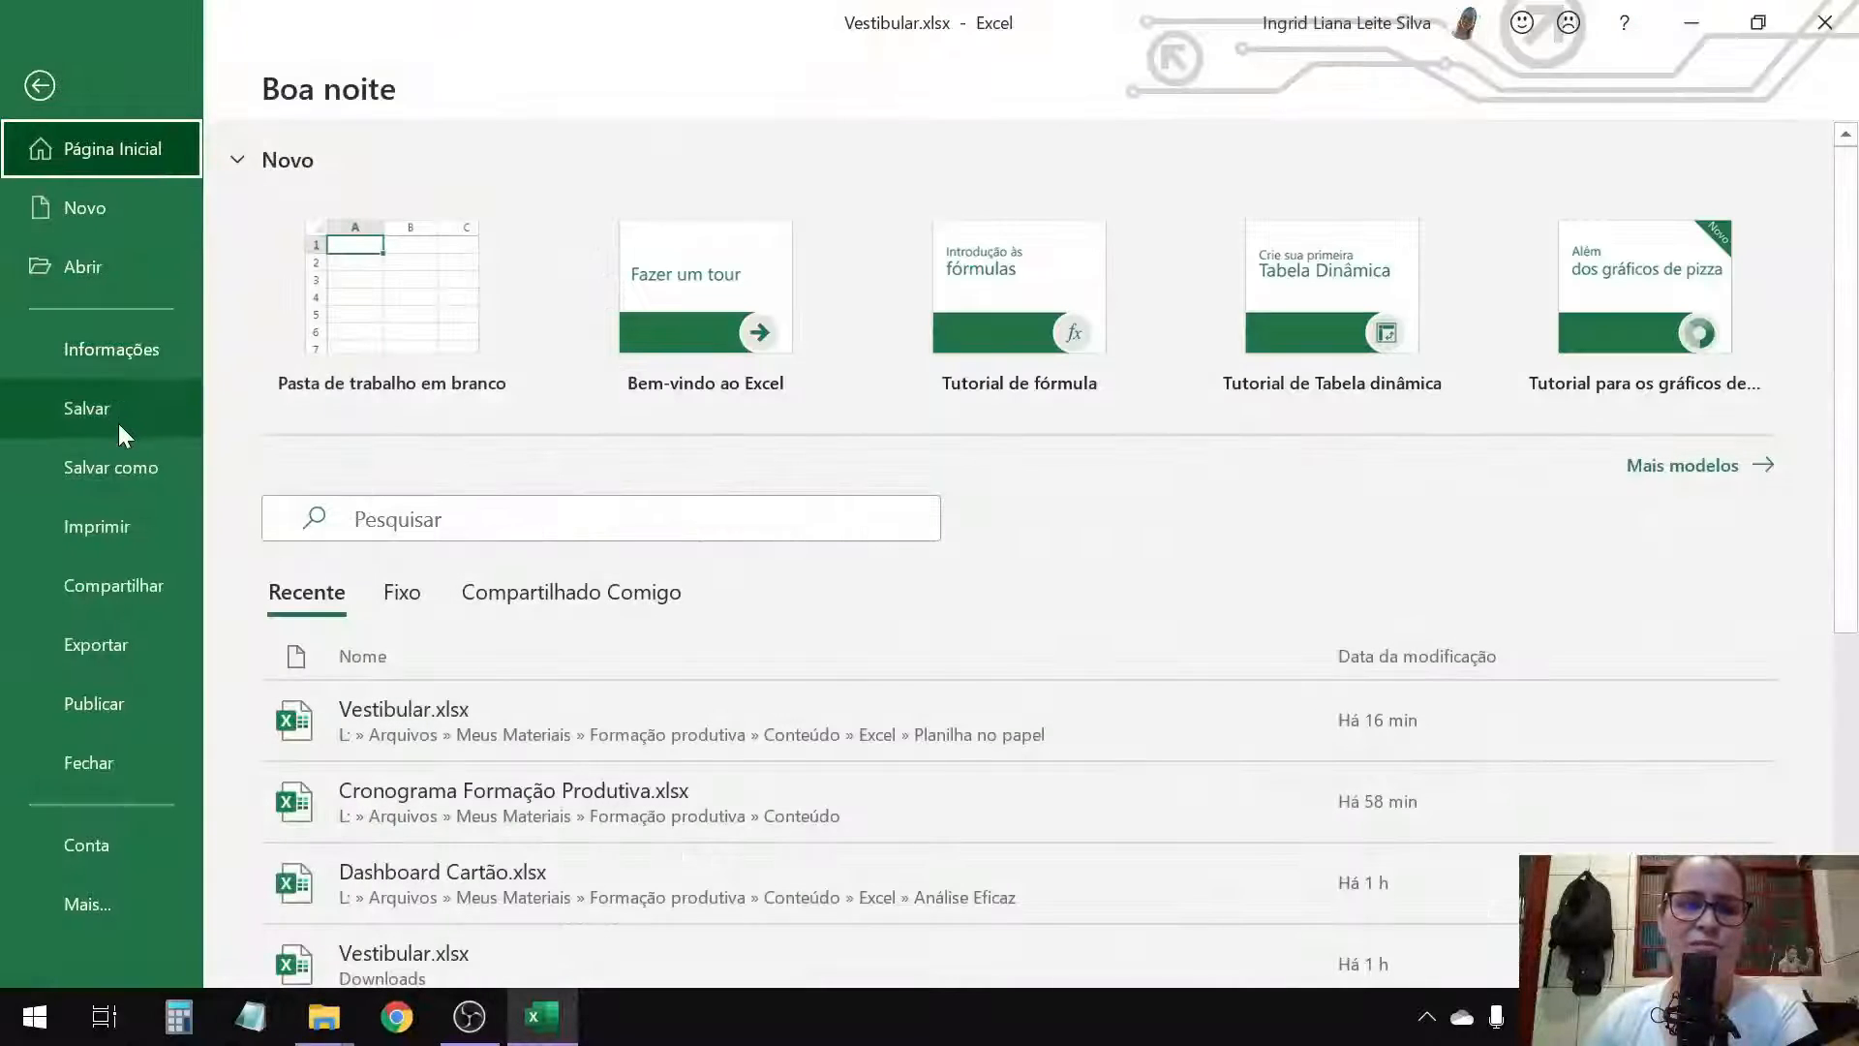
left_click(112, 533)
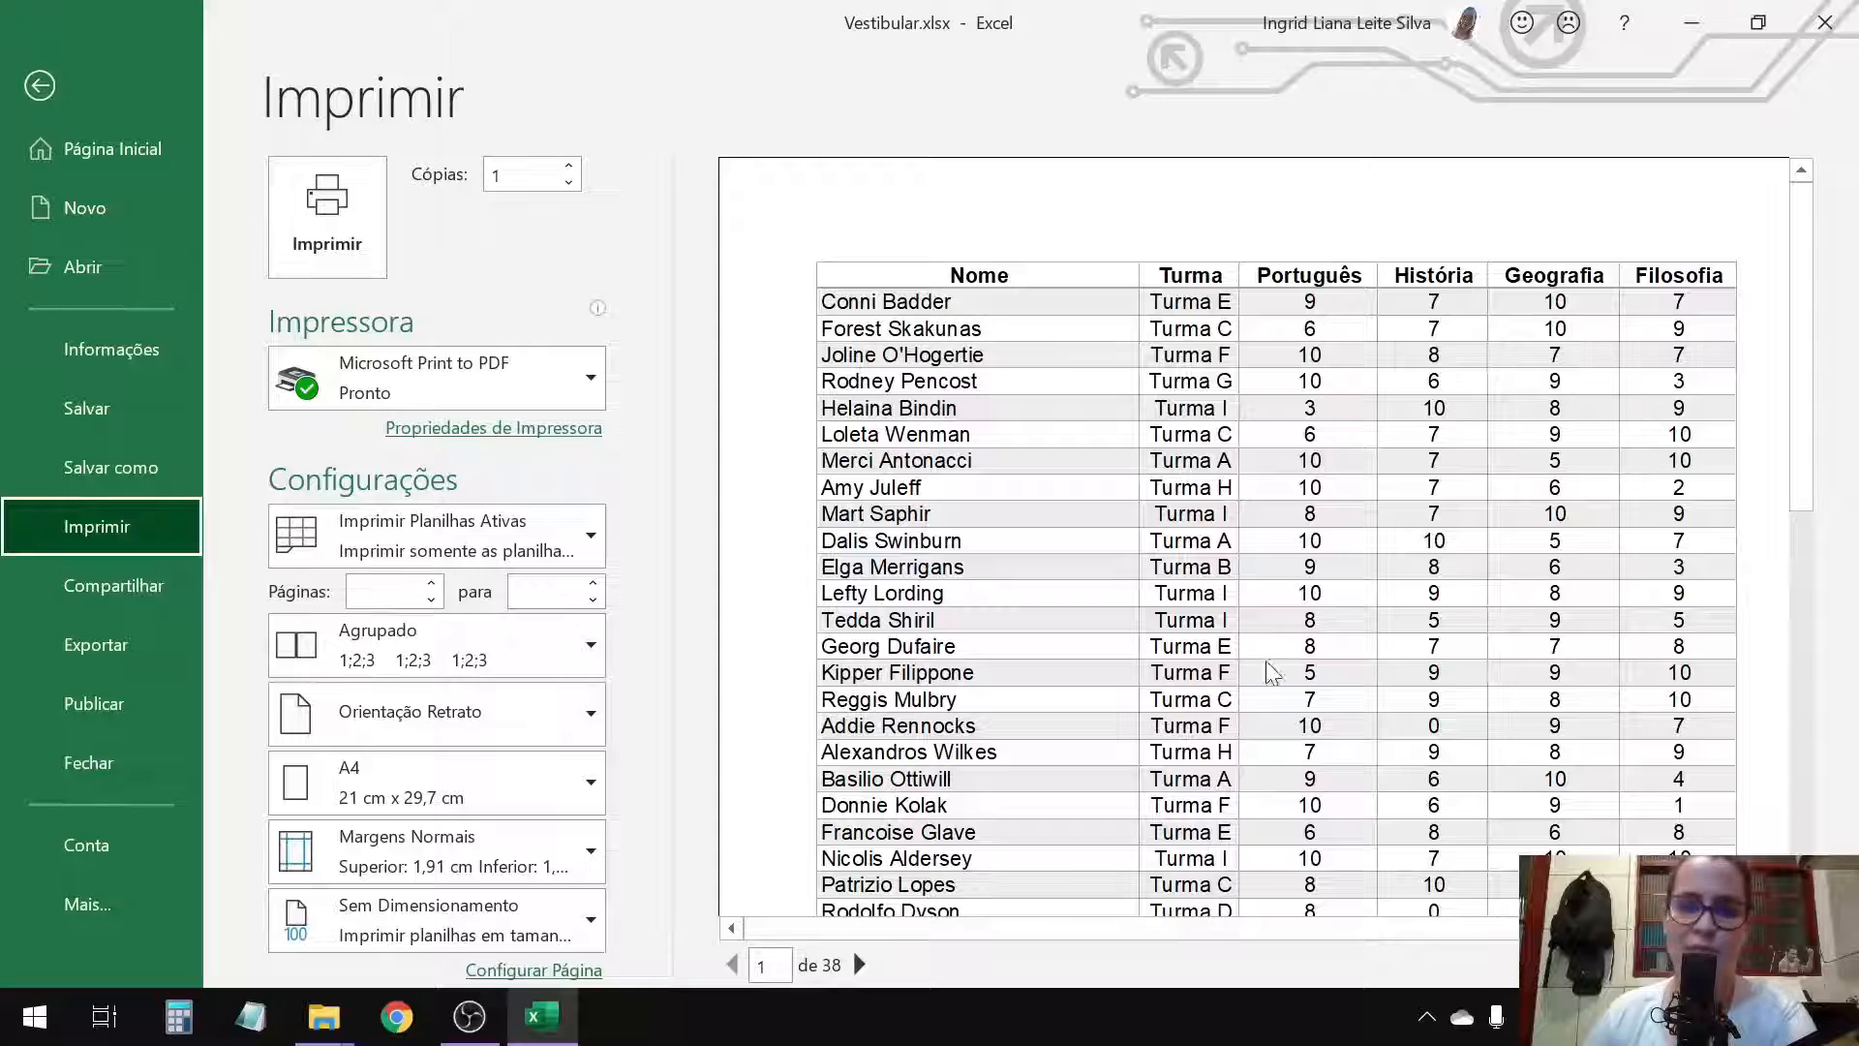
left_click(859, 964)
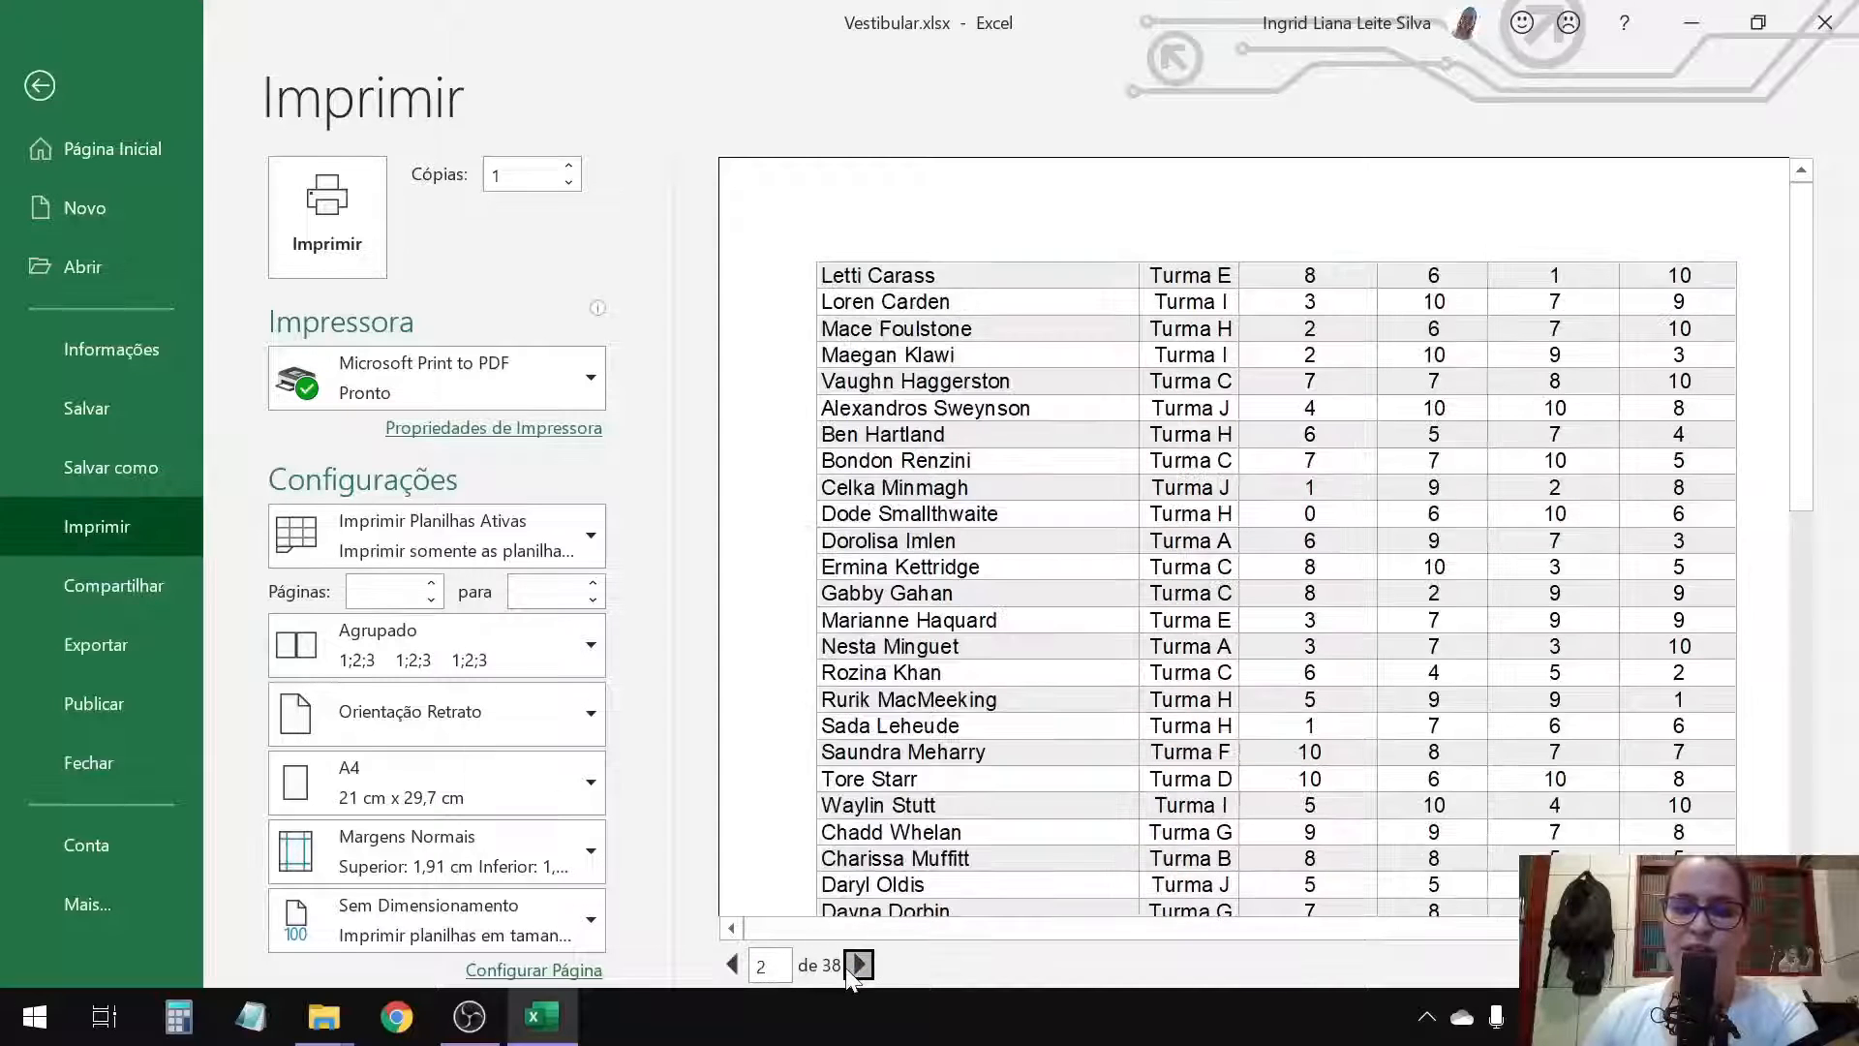
left_click(860, 964)
left_click(860, 964)
left_click(860, 964)
left_click(859, 964)
left_click(860, 964)
left_click(860, 964)
left_click(860, 964)
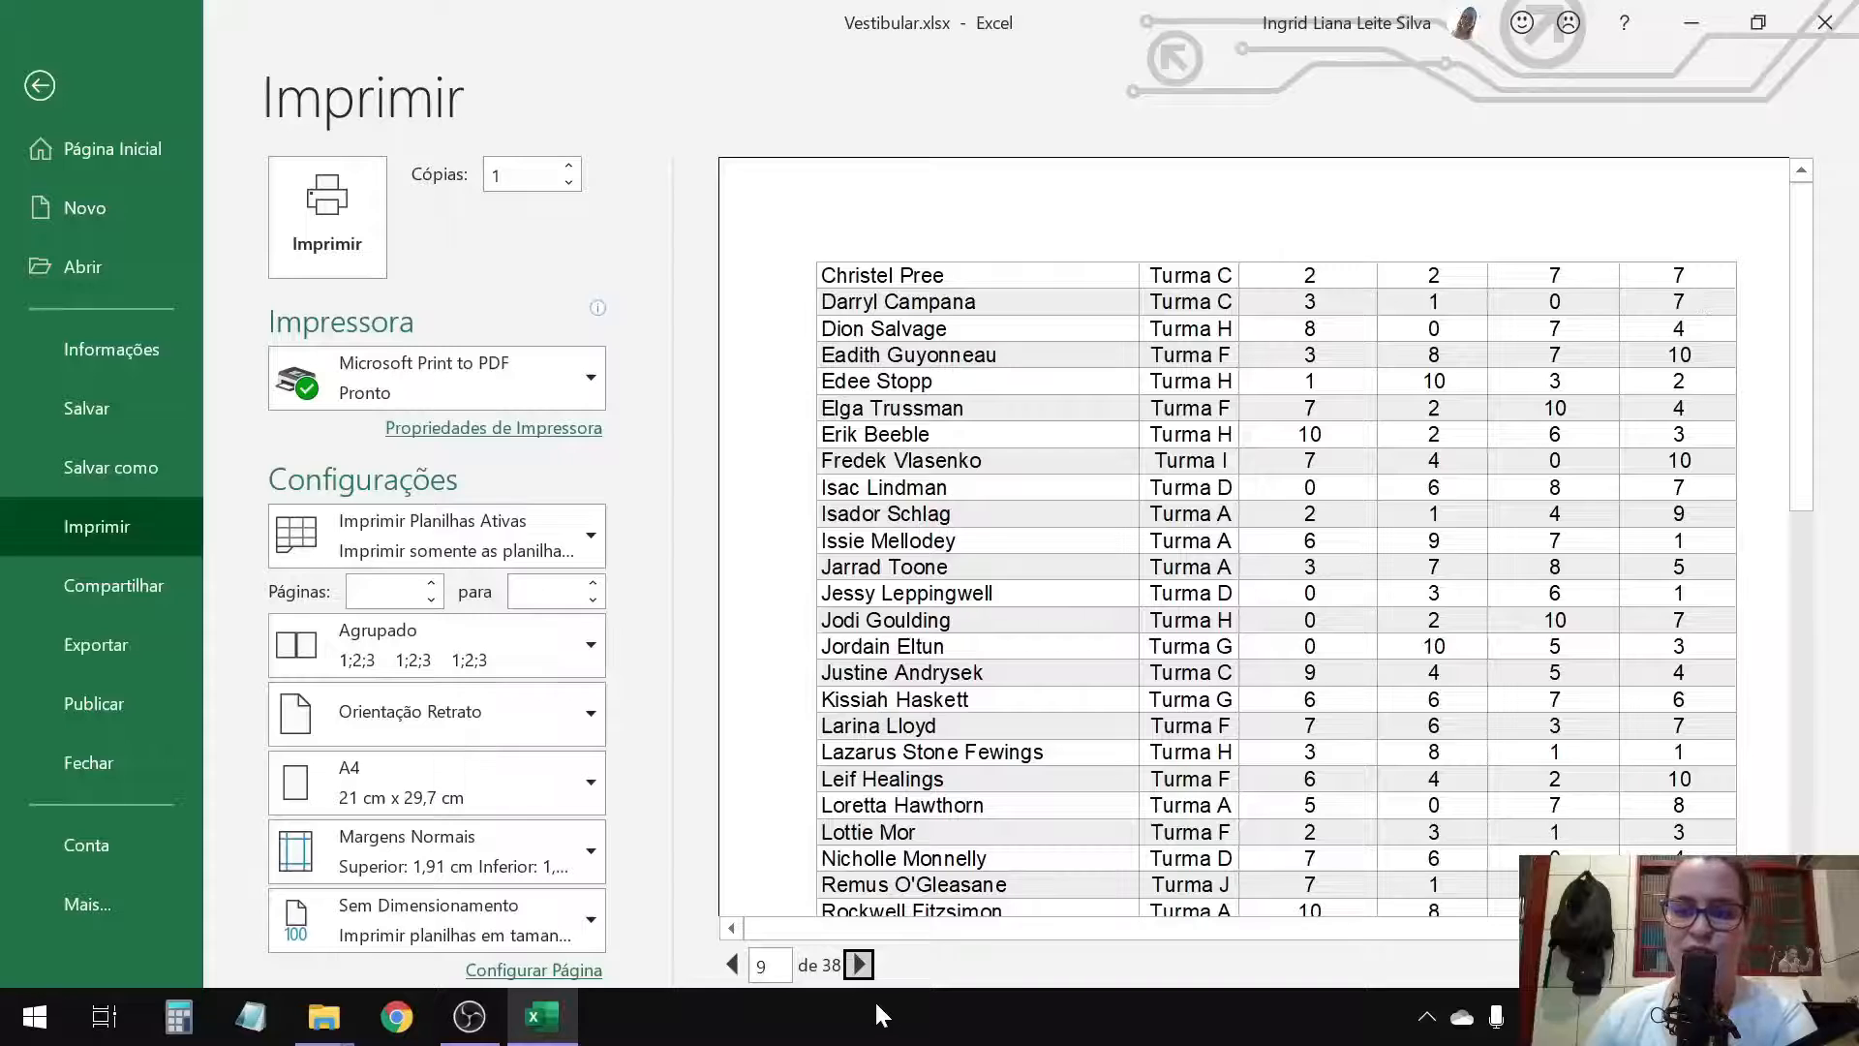
left_click(852, 972)
left_click(852, 972)
left_click(852, 972)
left_click(852, 972)
left_click(852, 972)
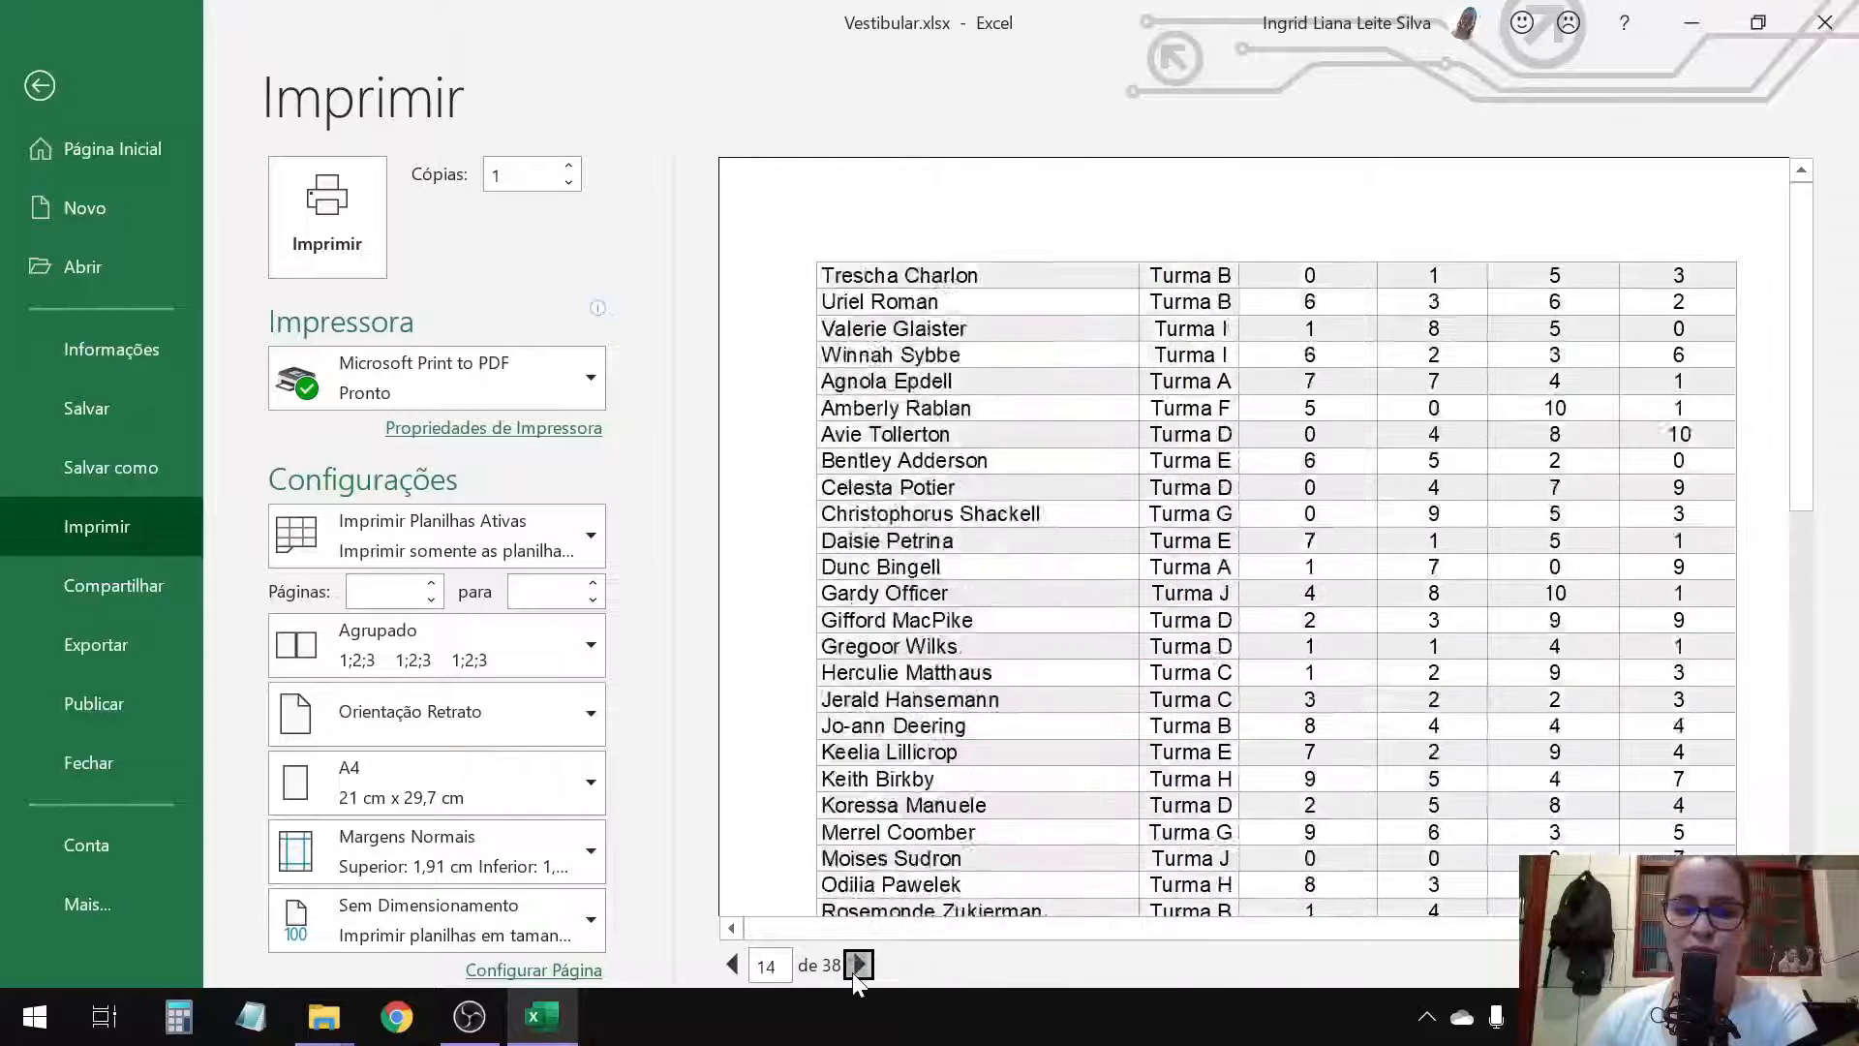
left_click(852, 972)
left_click(852, 972)
left_click(854, 973)
left_click(859, 966)
left_click(864, 964)
left_click(864, 965)
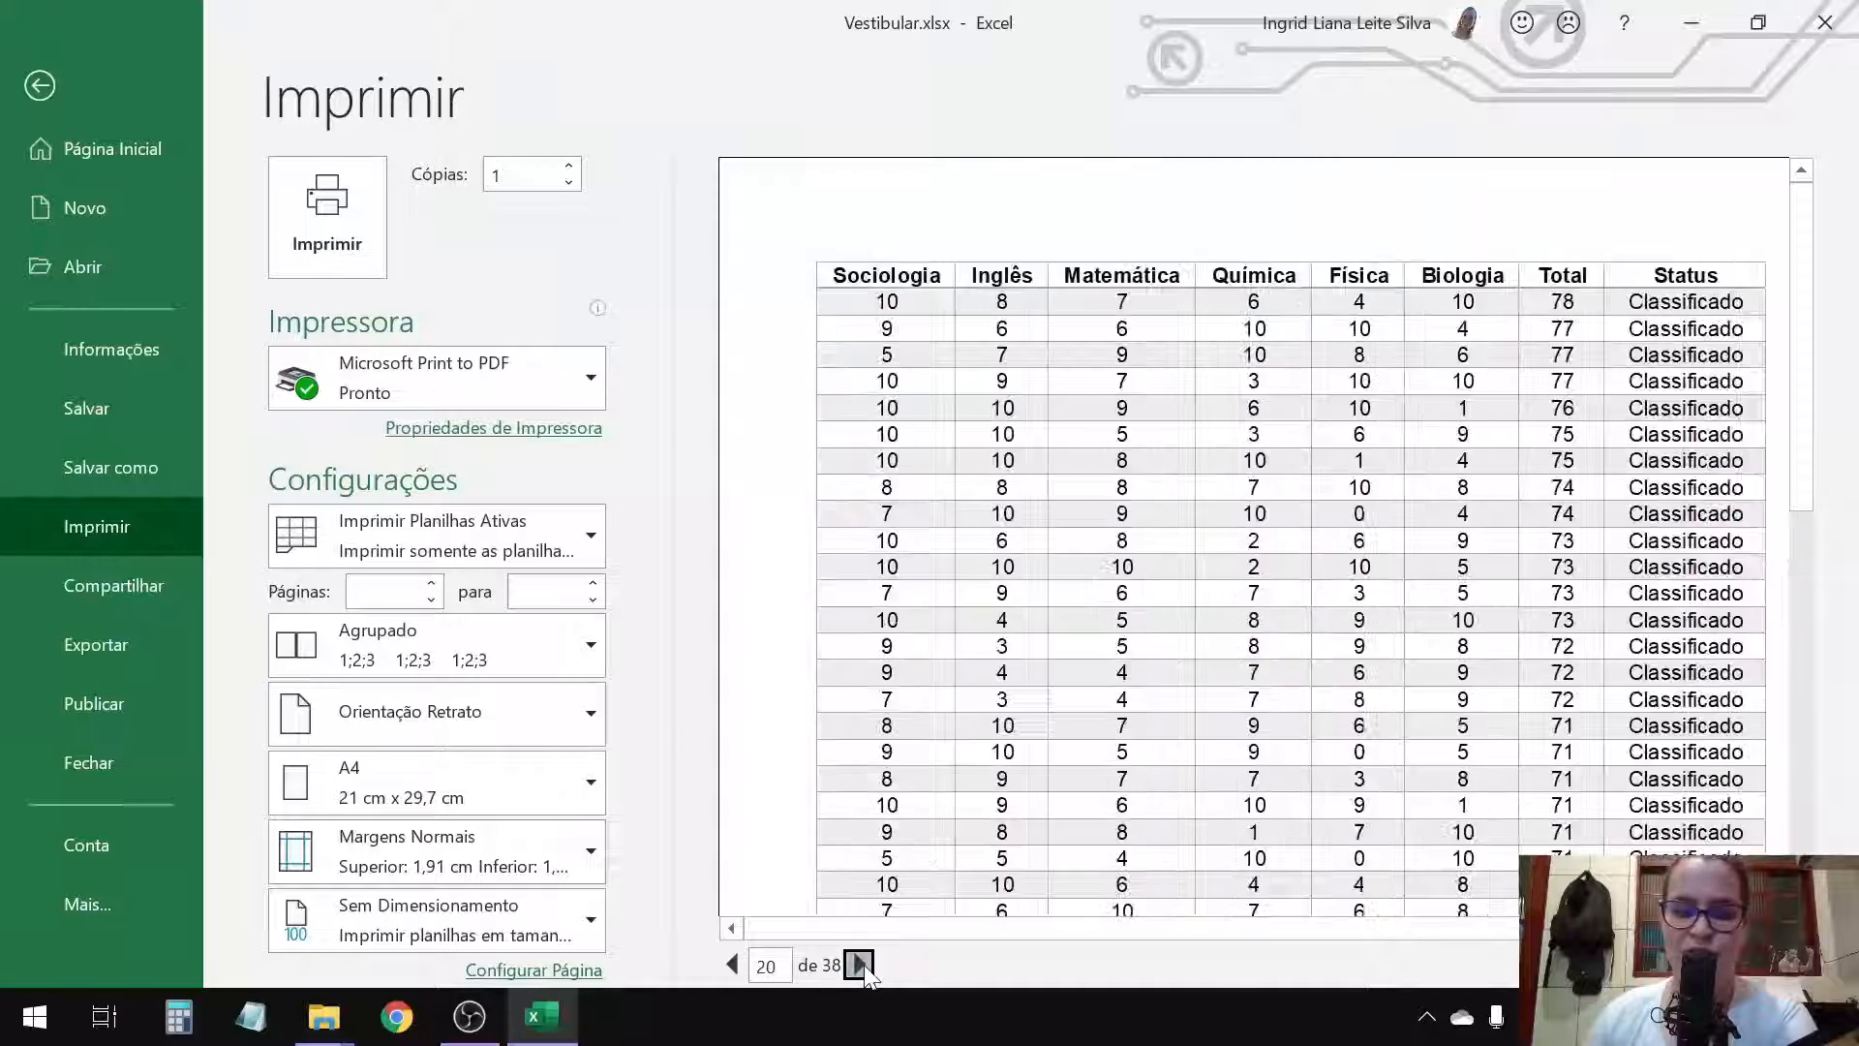
left_click(864, 964)
left_click(733, 964)
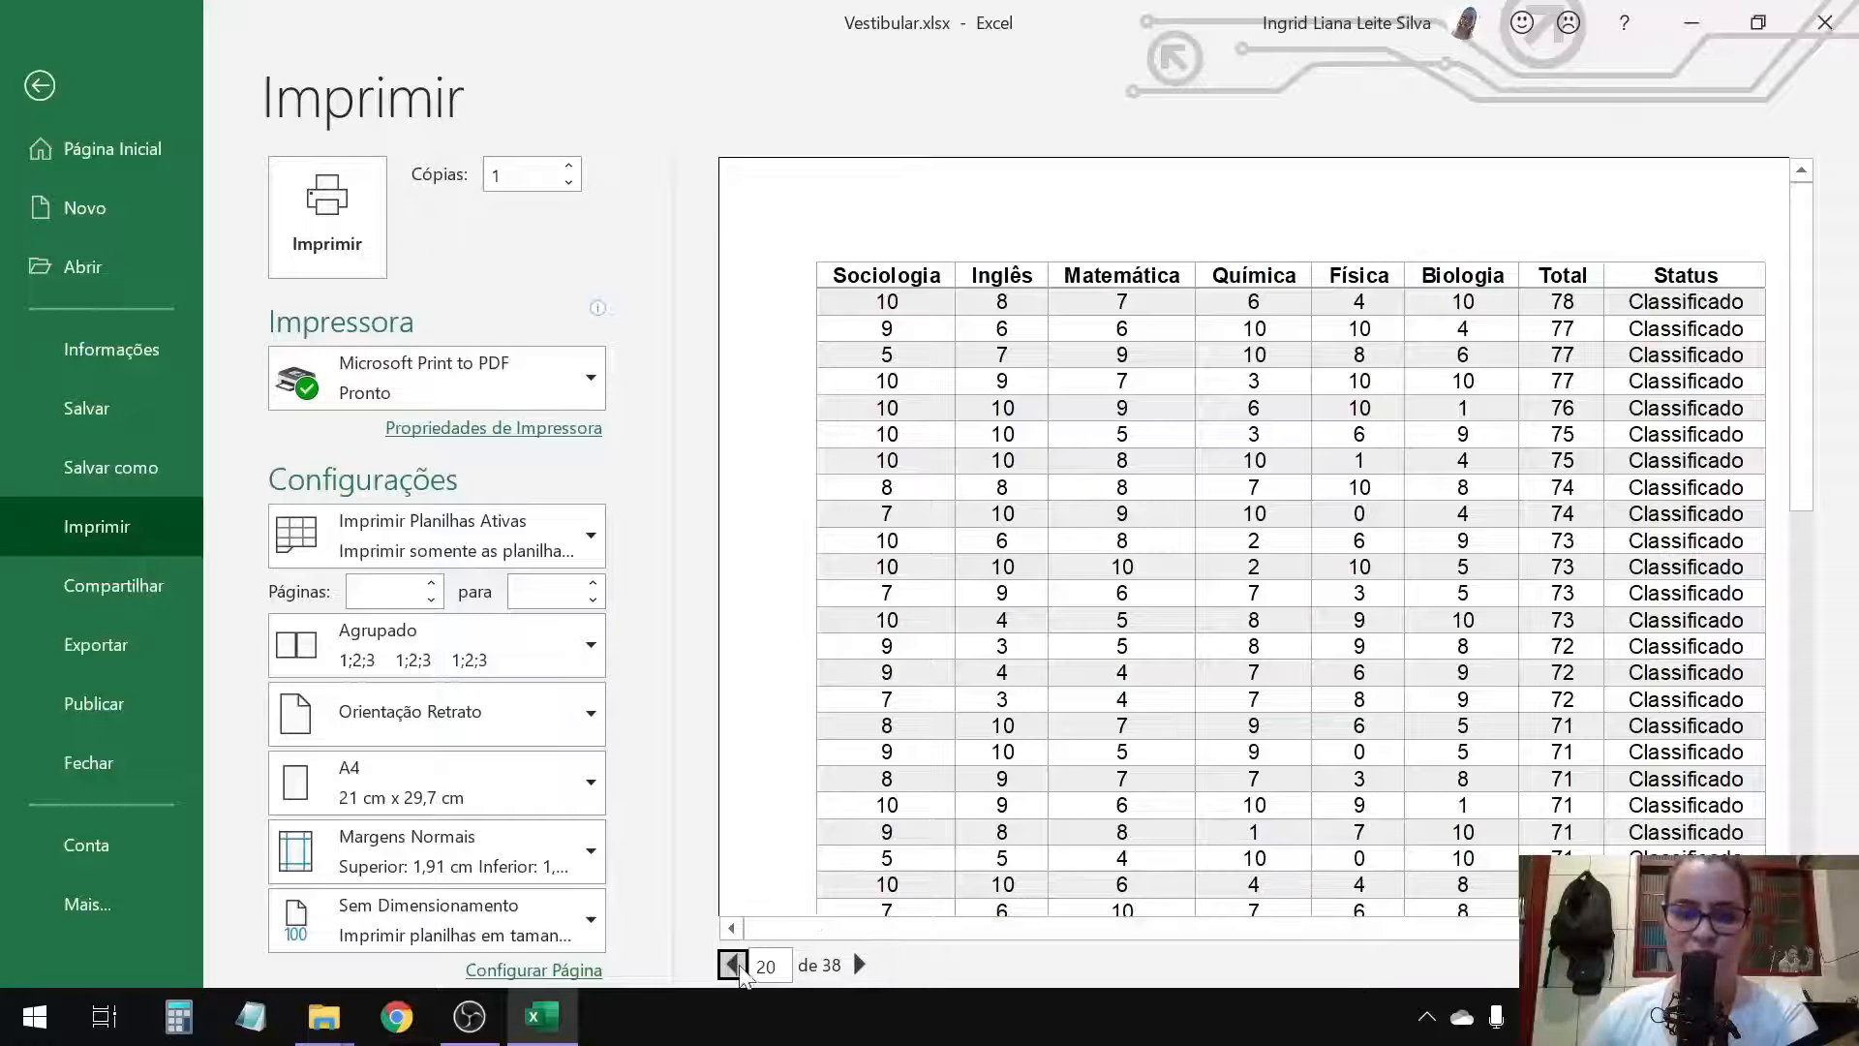
Step: Page through the rest of the print preview to page 38 and examine that page down to its final row
left_click(855, 970)
left_click(856, 970)
left_click(855, 972)
left_click(856, 972)
left_click(857, 973)
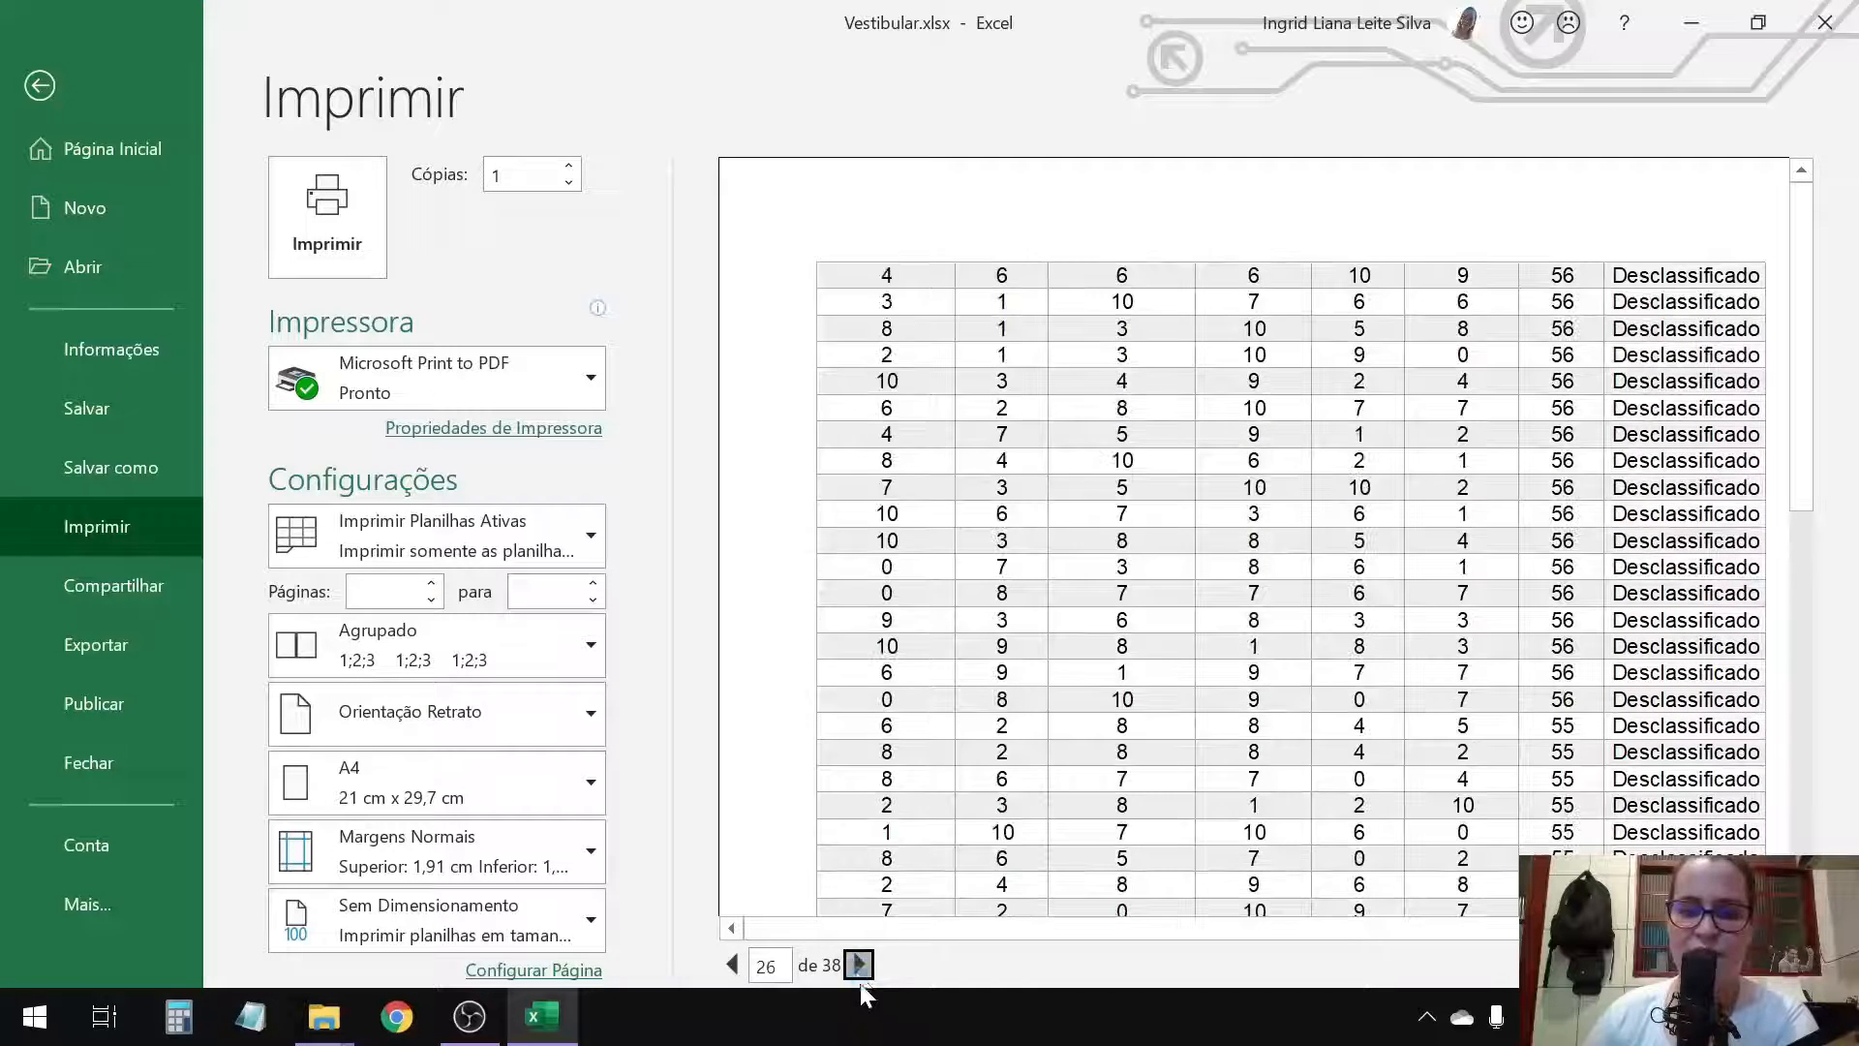
left_click(859, 977)
left_click(864, 988)
left_click(866, 972)
left_click(866, 968)
left_click(865, 968)
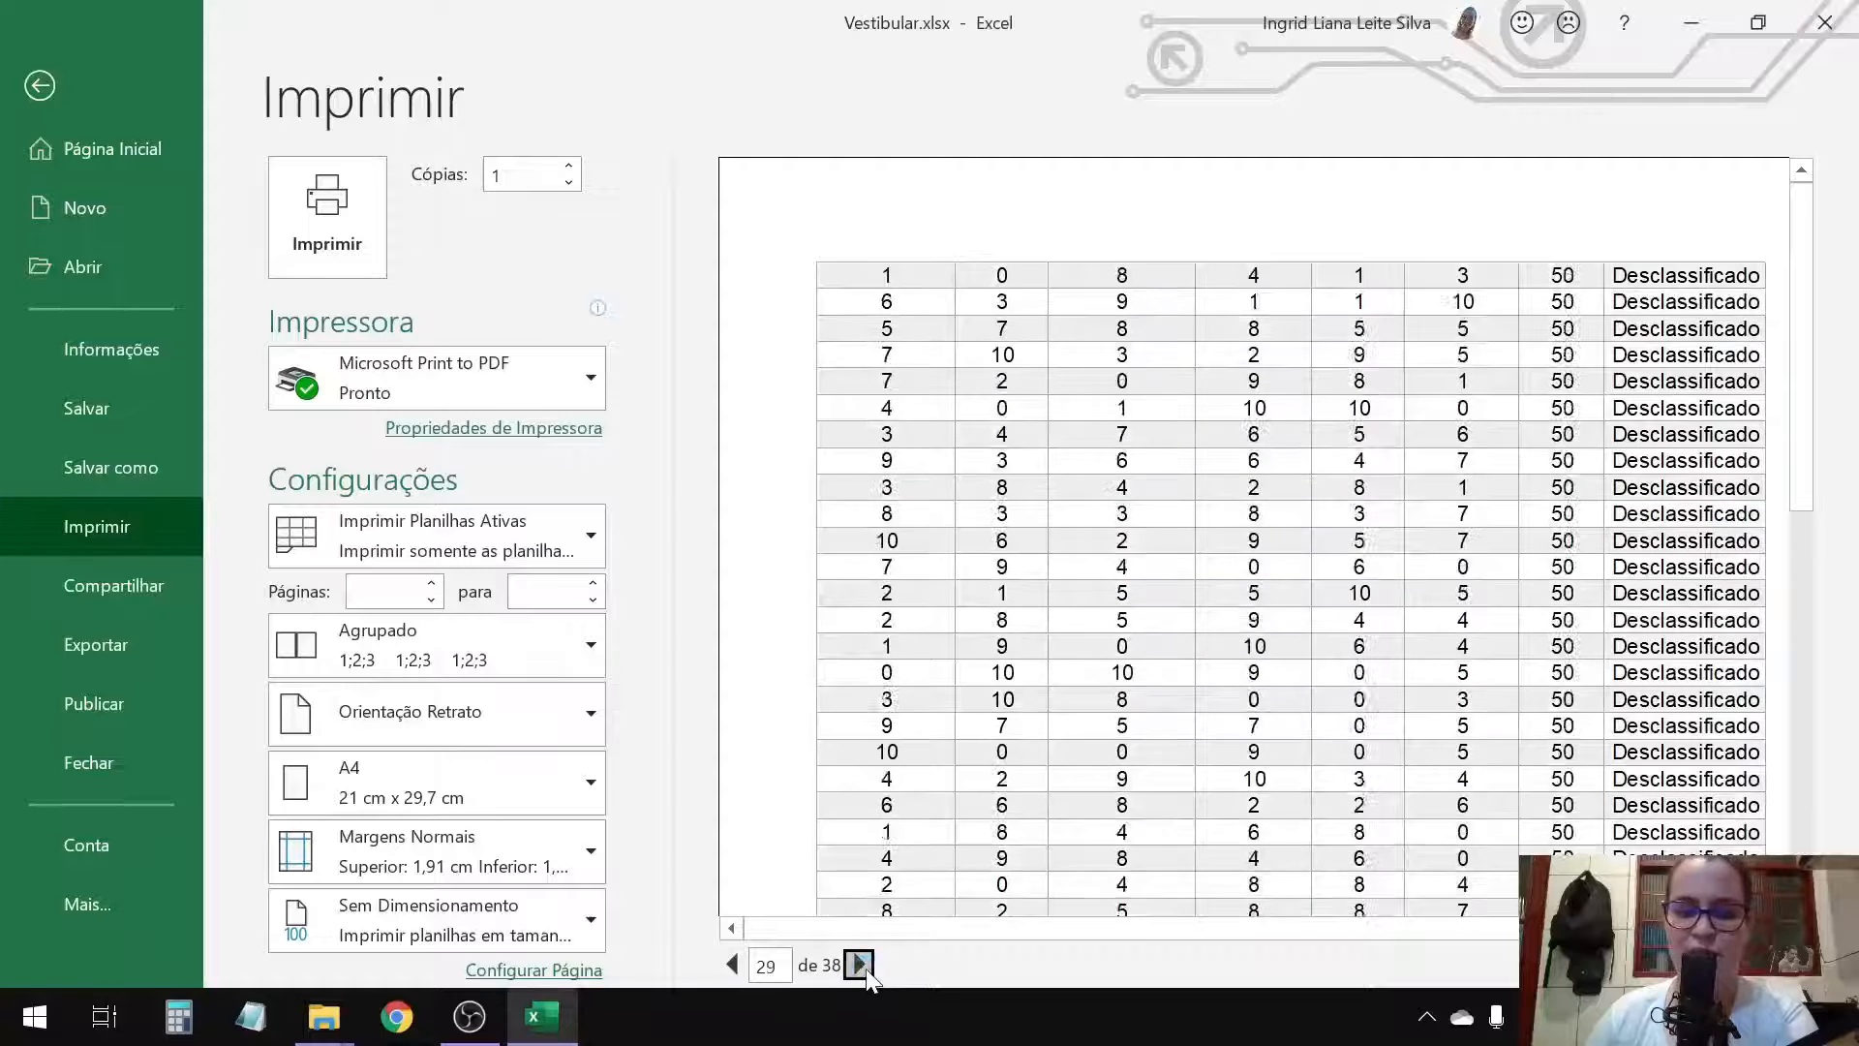
left_click(866, 967)
left_click(865, 967)
left_click(866, 967)
left_click(866, 968)
left_click(865, 967)
left_click(866, 967)
left_click(866, 967)
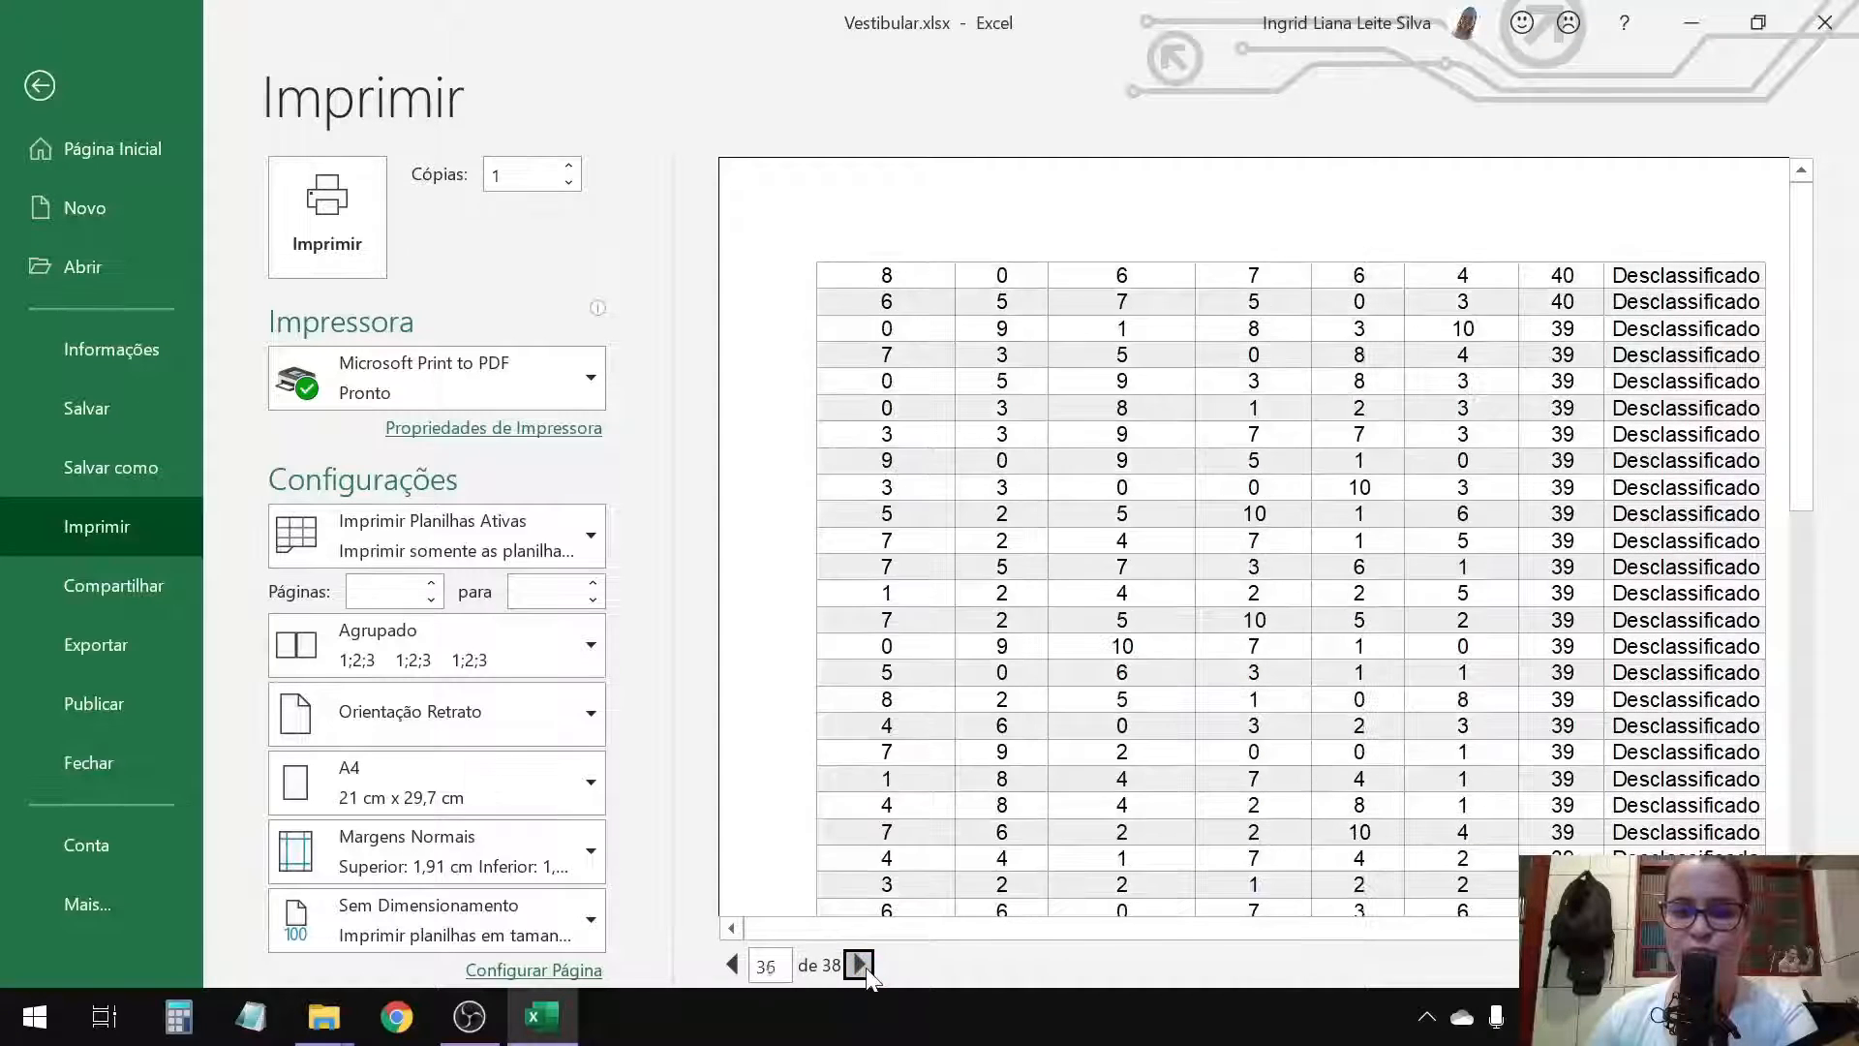
left_click(865, 967)
left_click(866, 967)
scroll(1104, 702, "down", 5)
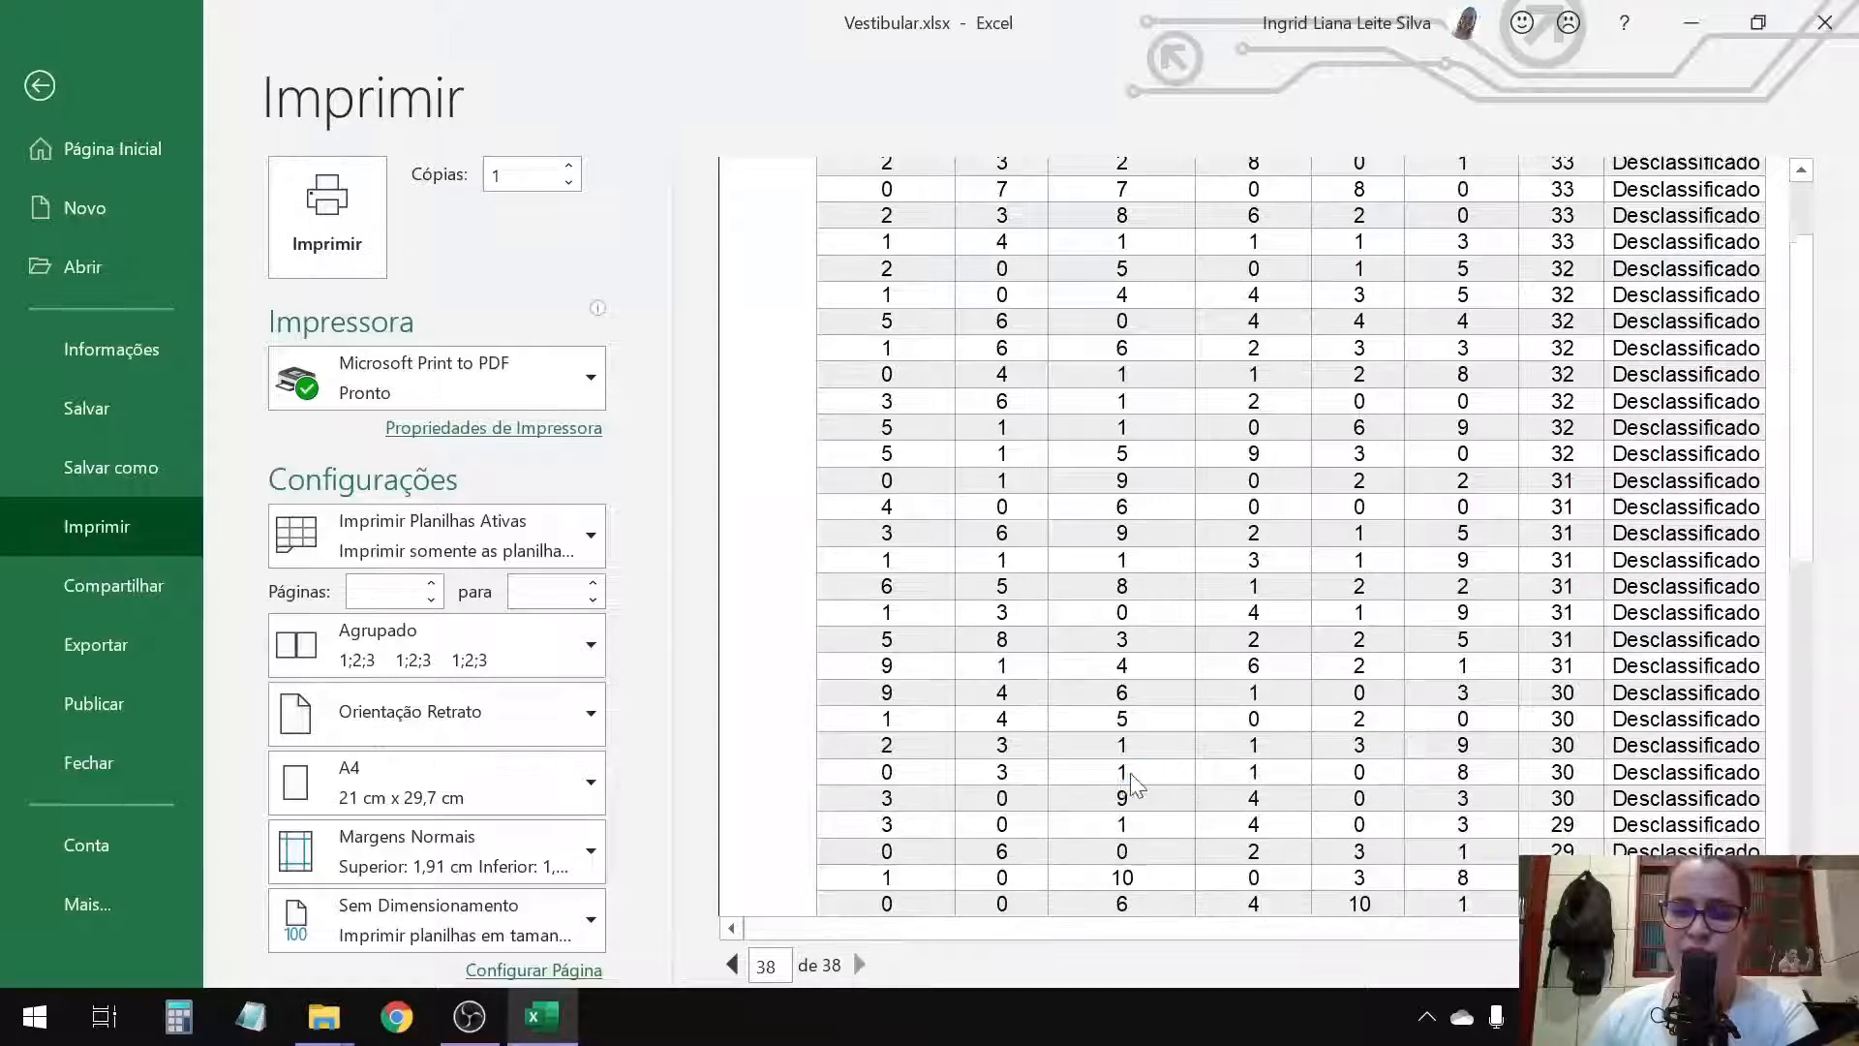
scroll(1176, 764, "down", 5)
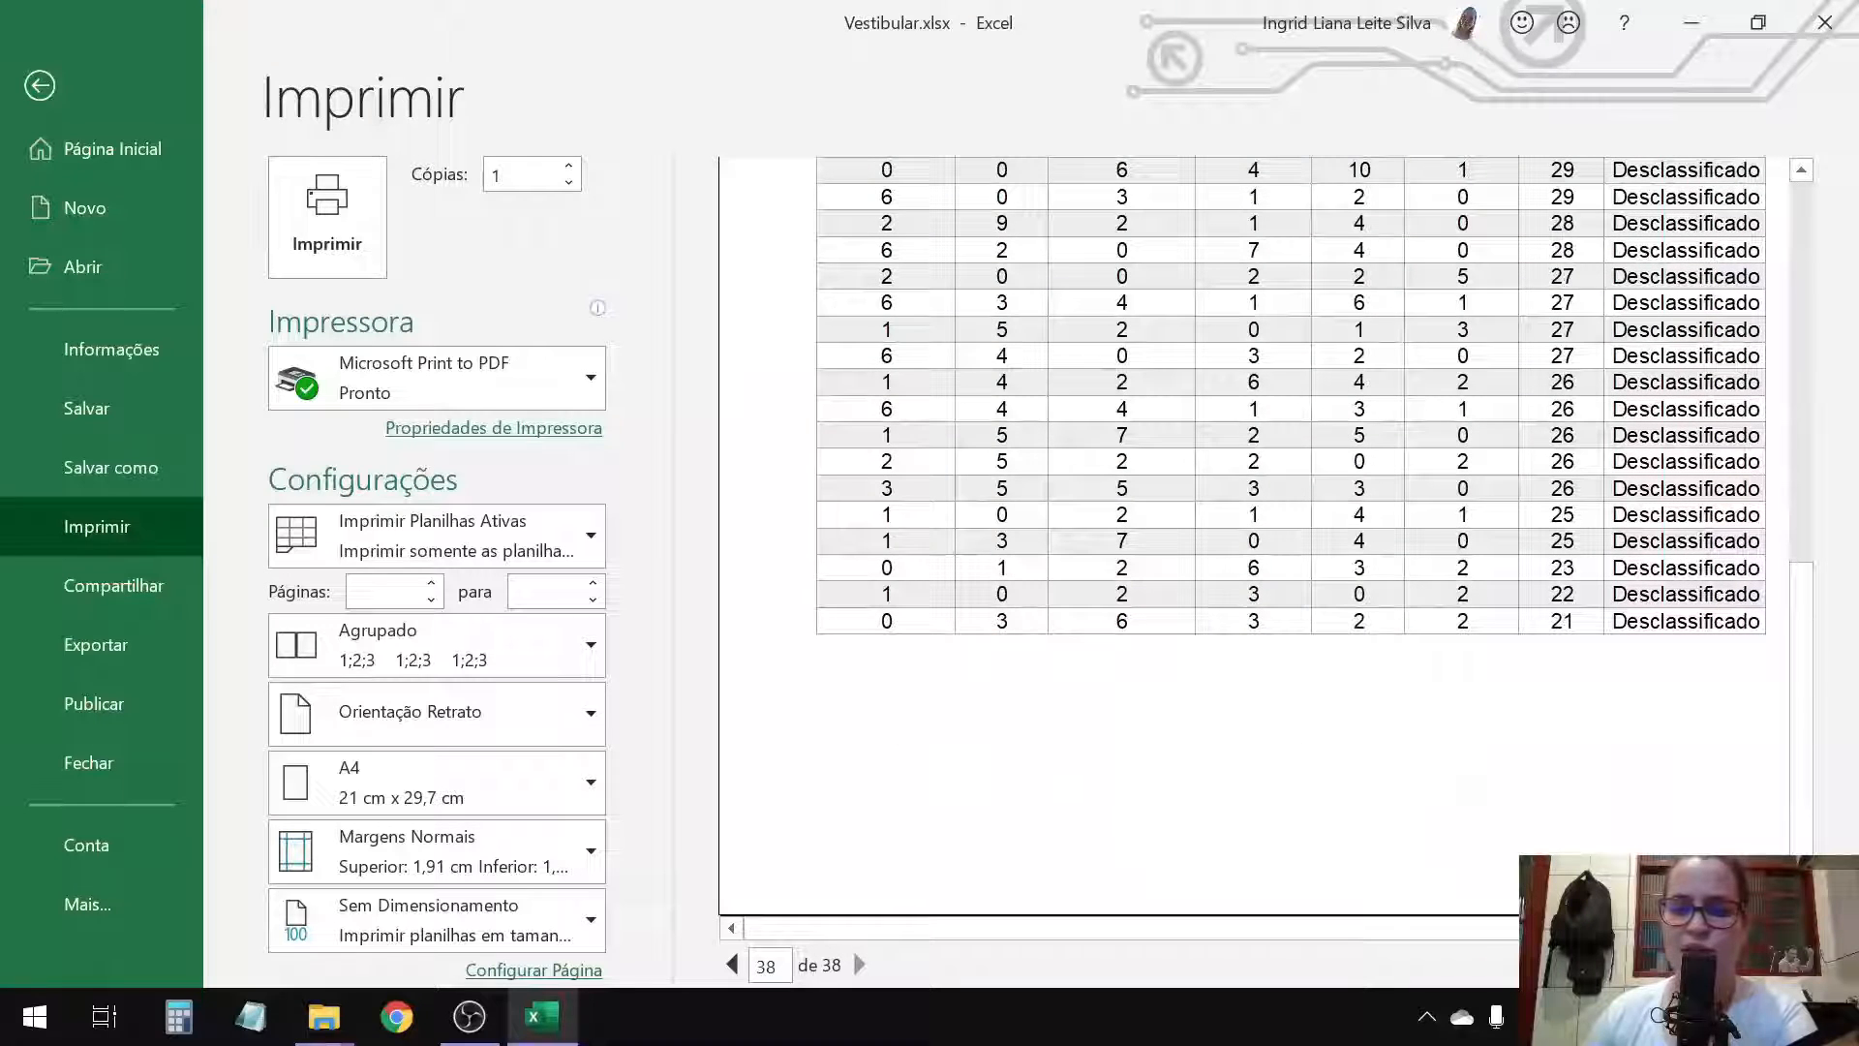
left_click_drag(1799, 668, 1801, 288)
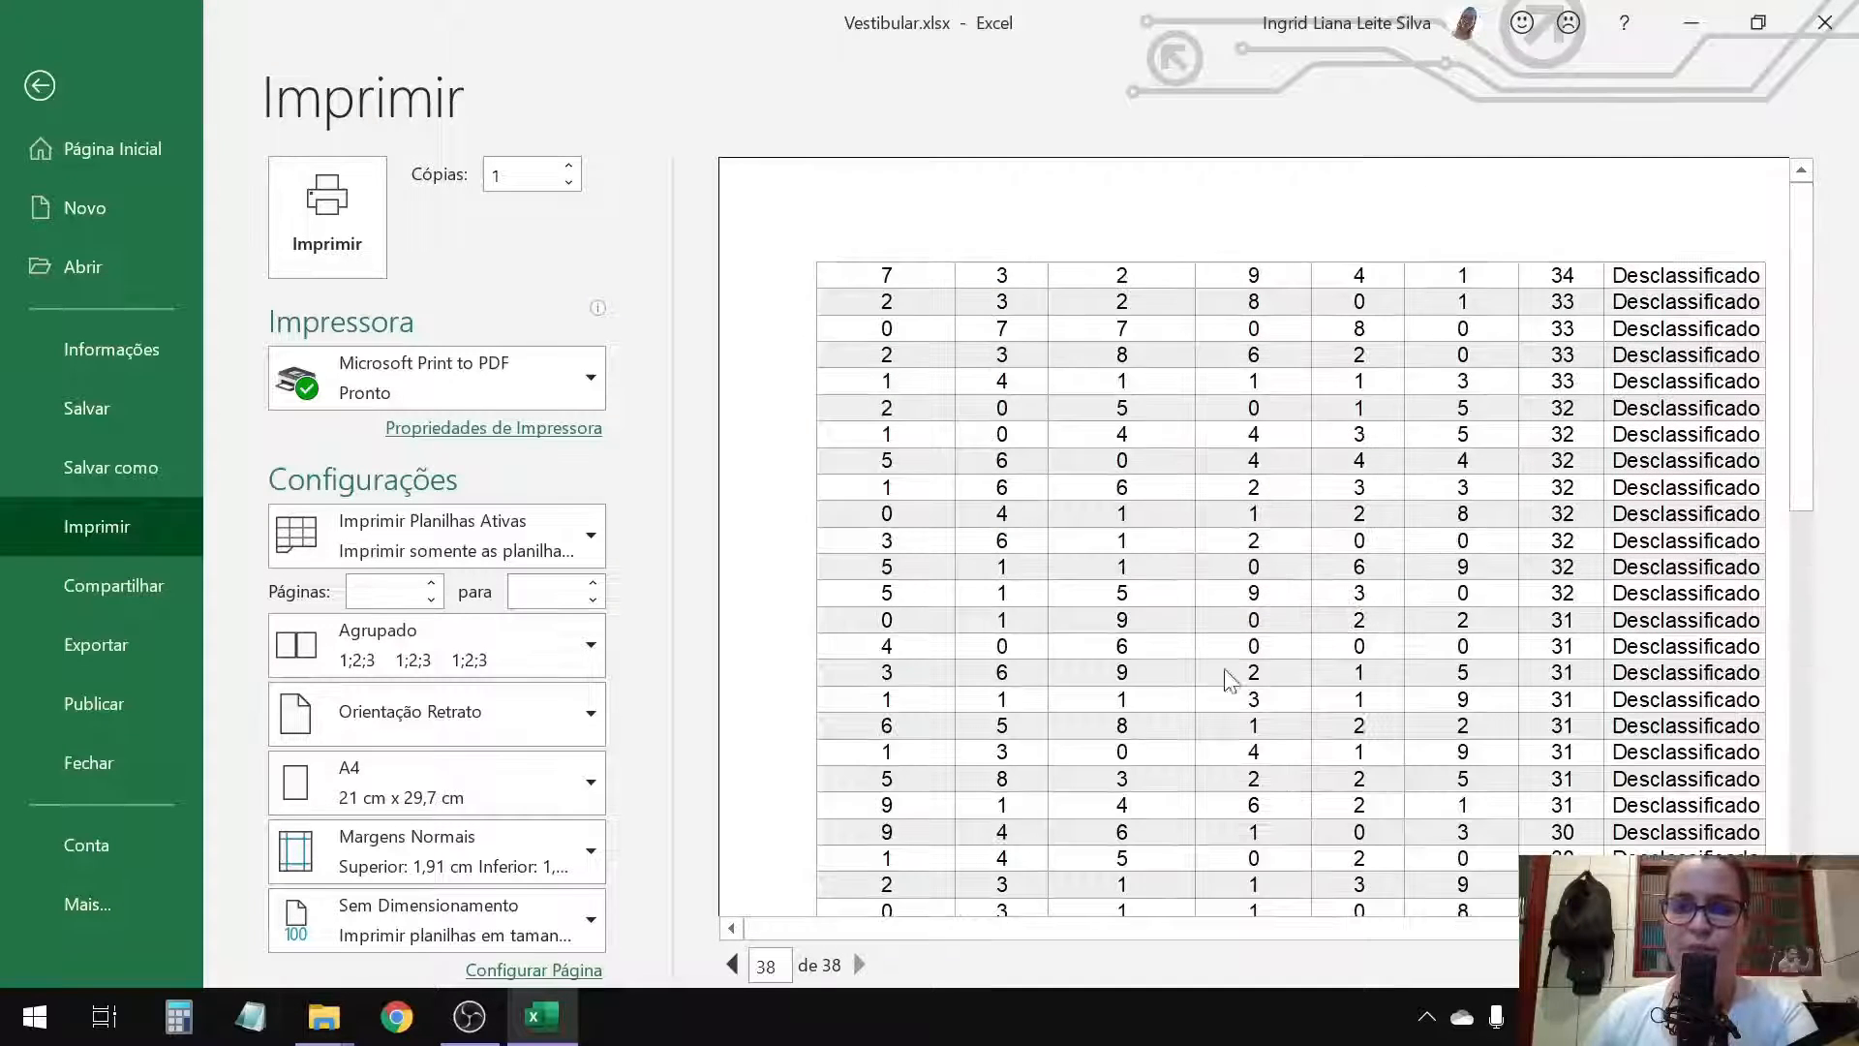
Step: Go back to page 1 of the print preview by entering its page number
left_click(765, 965)
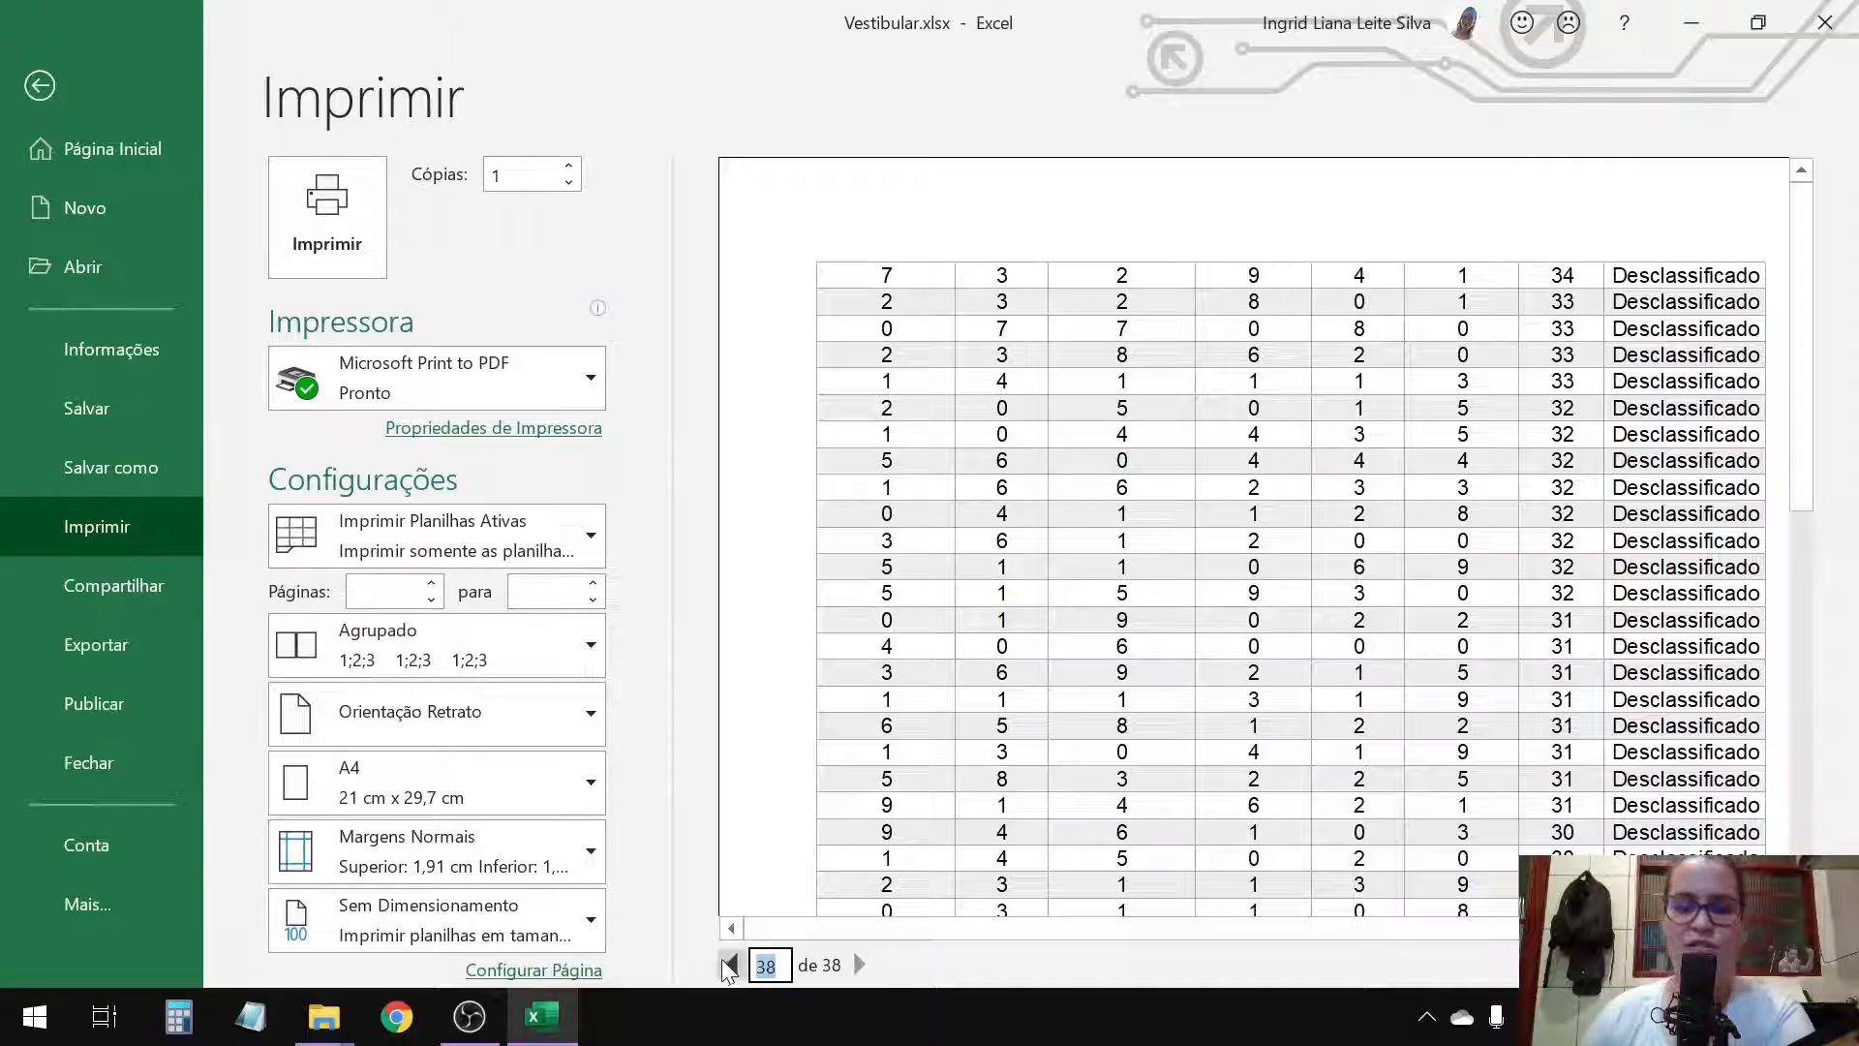
type("1")
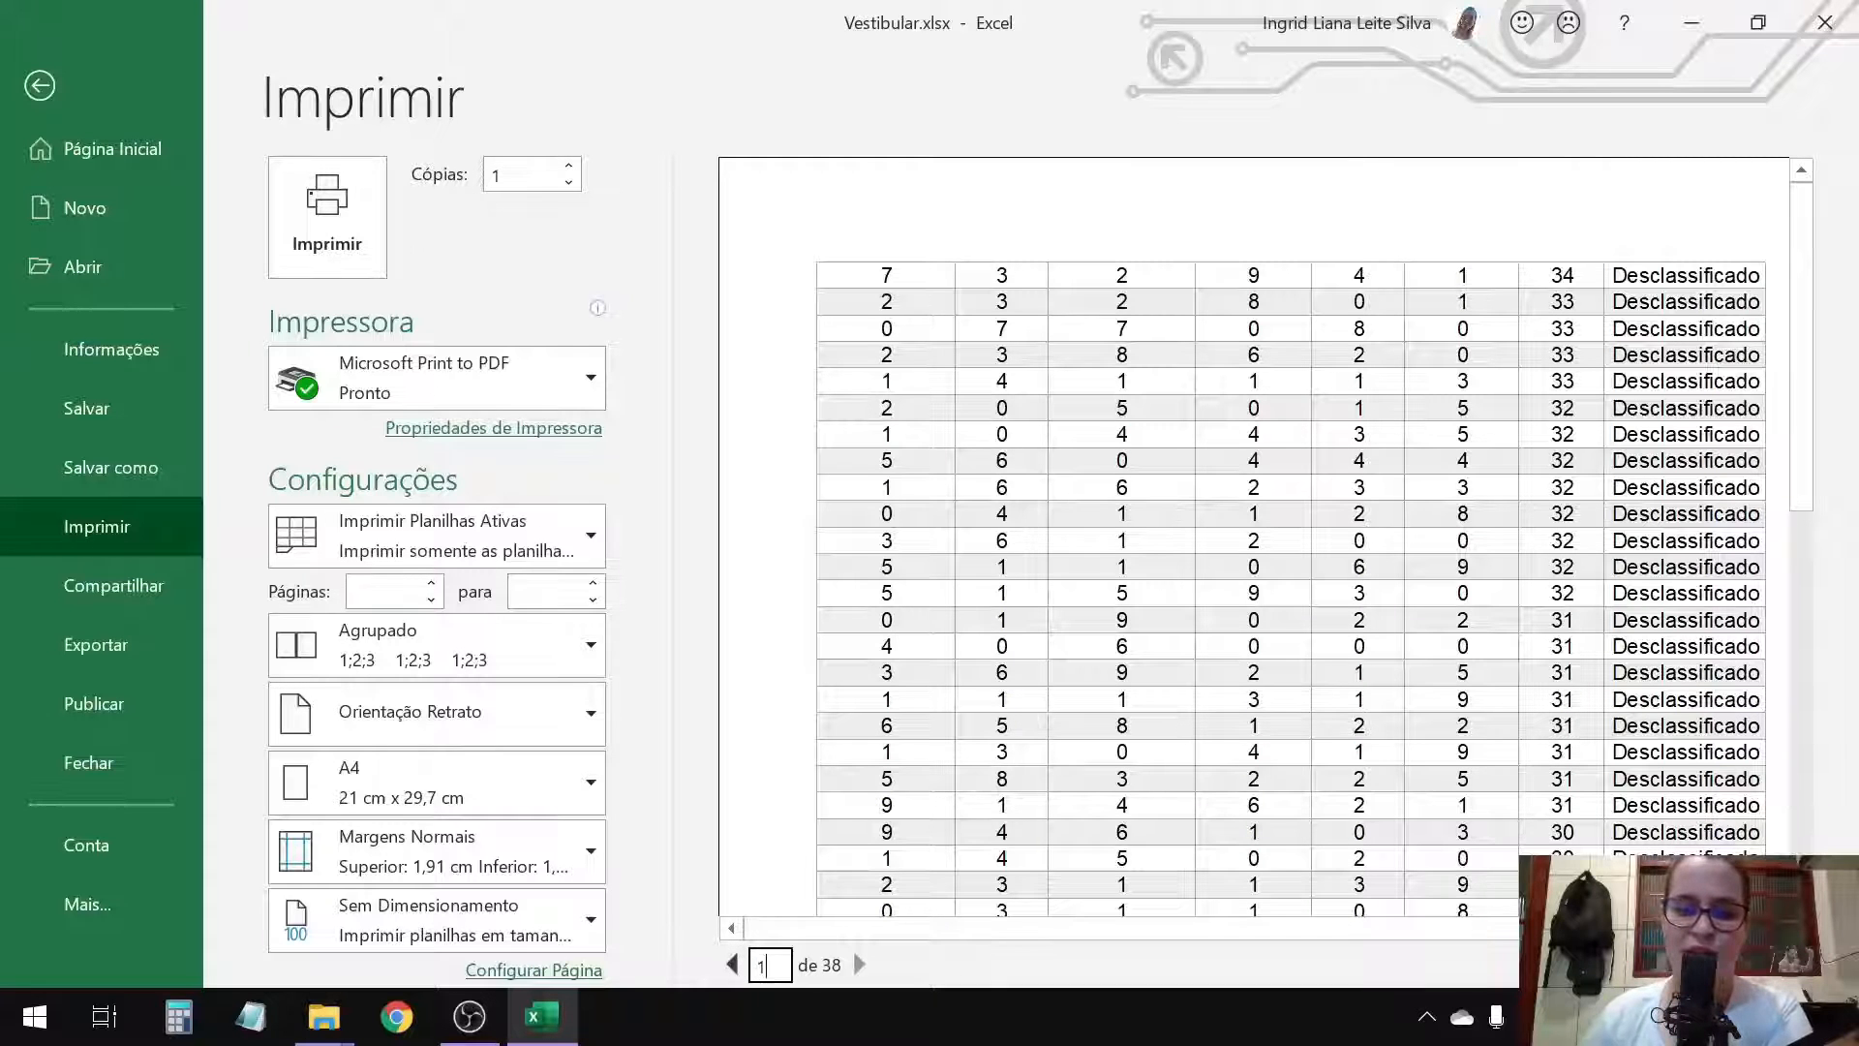
key("Return")
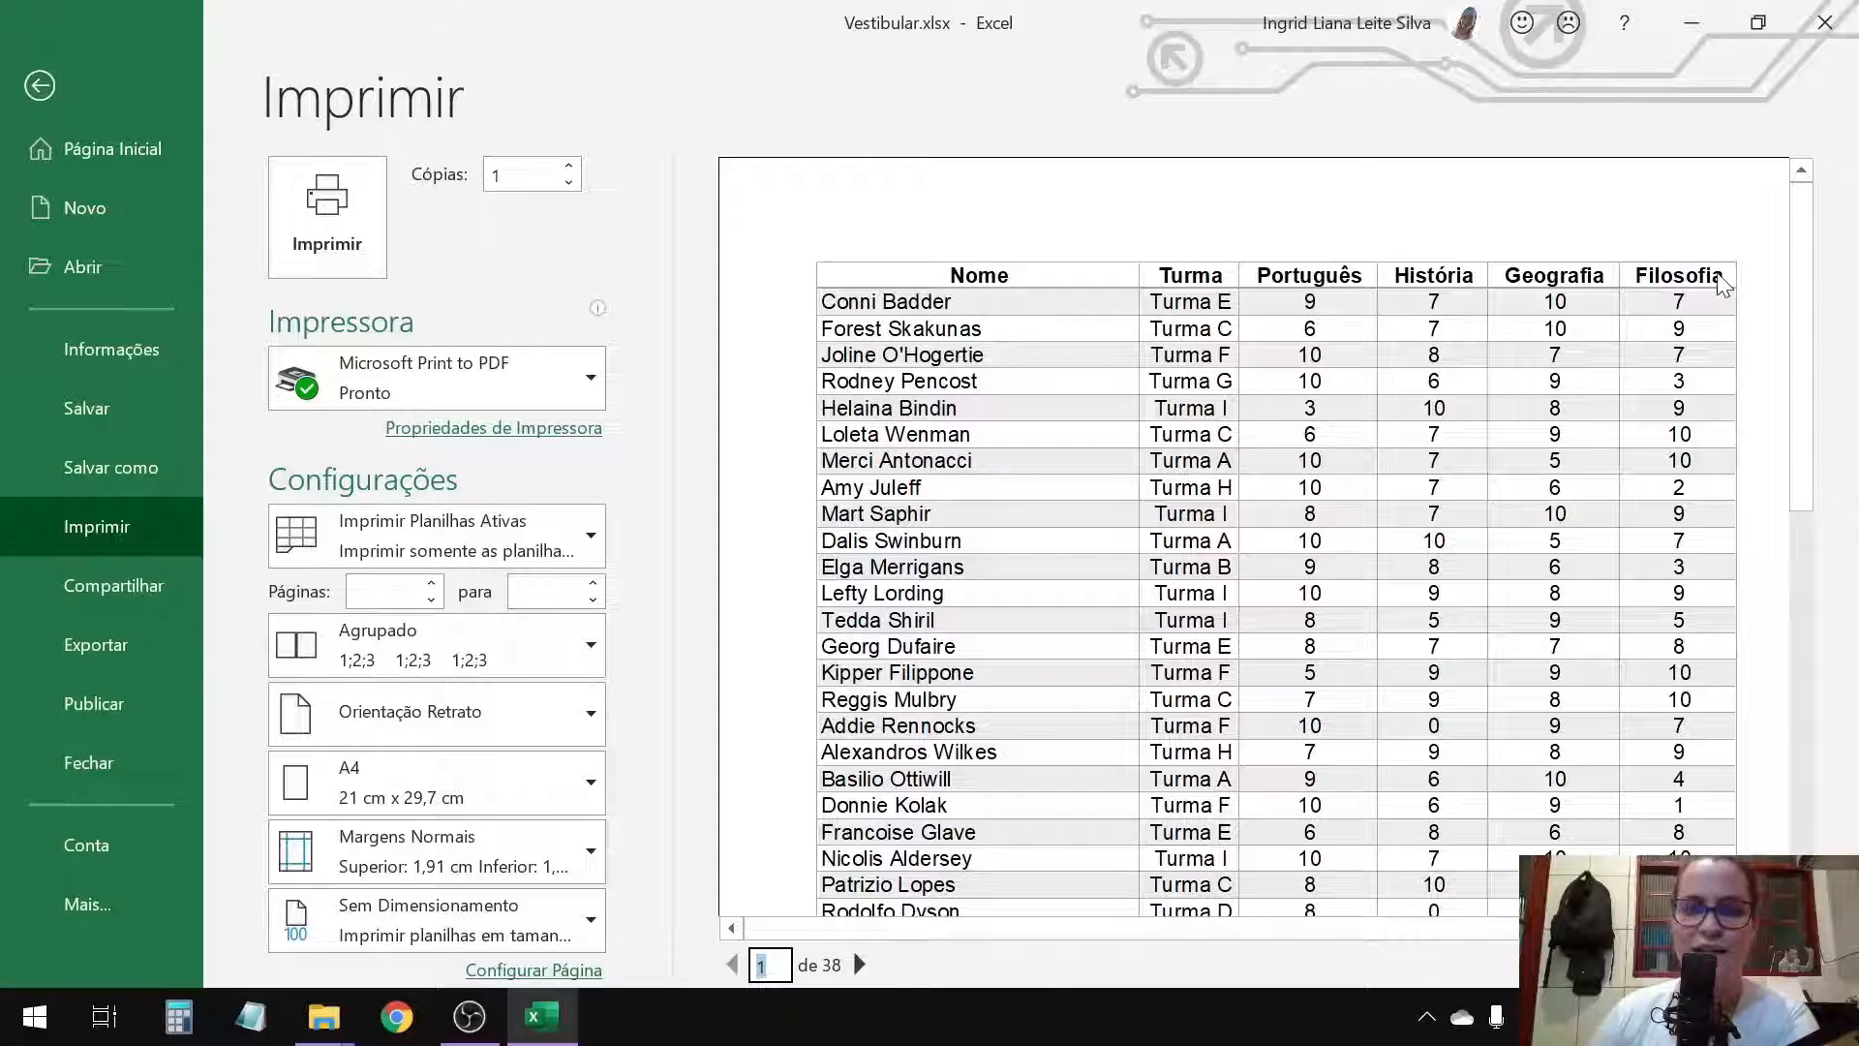
Step: Return to the worksheet, select the Nome header cell A1, and reopen the print preview
left_click(40, 85)
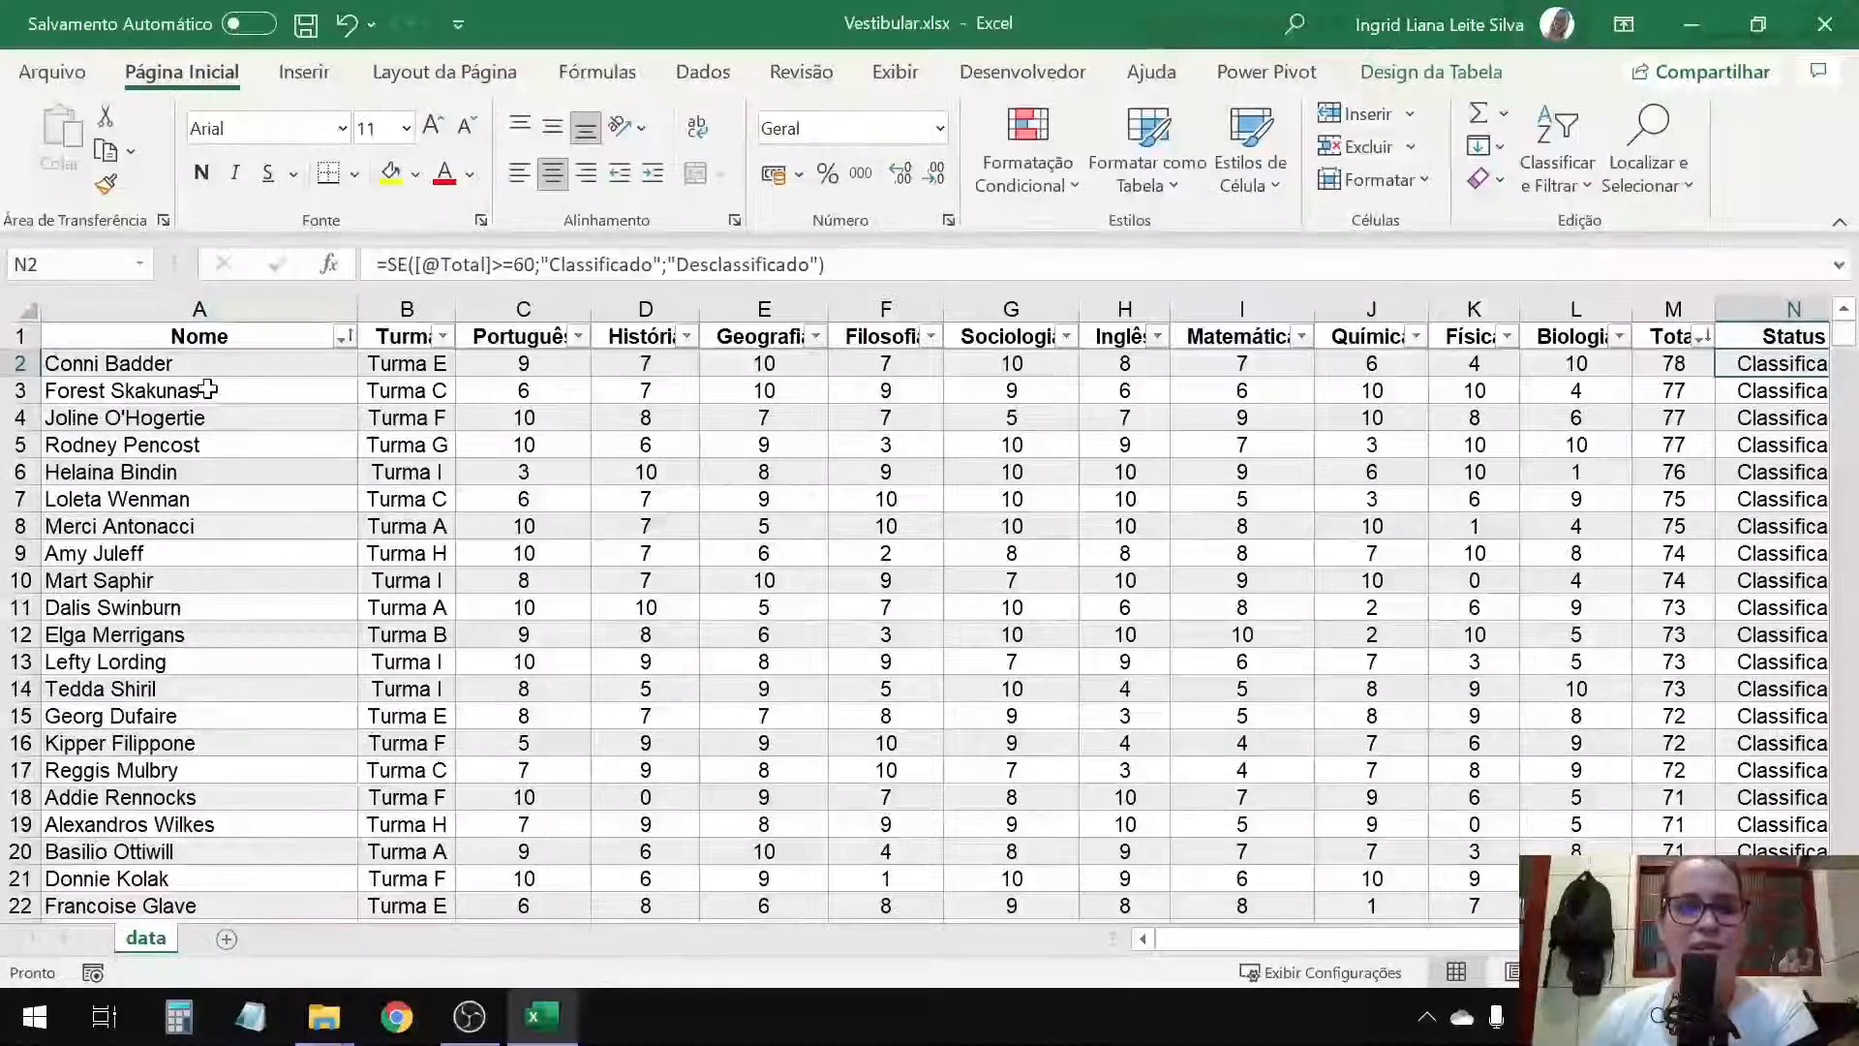
left_click(221, 336)
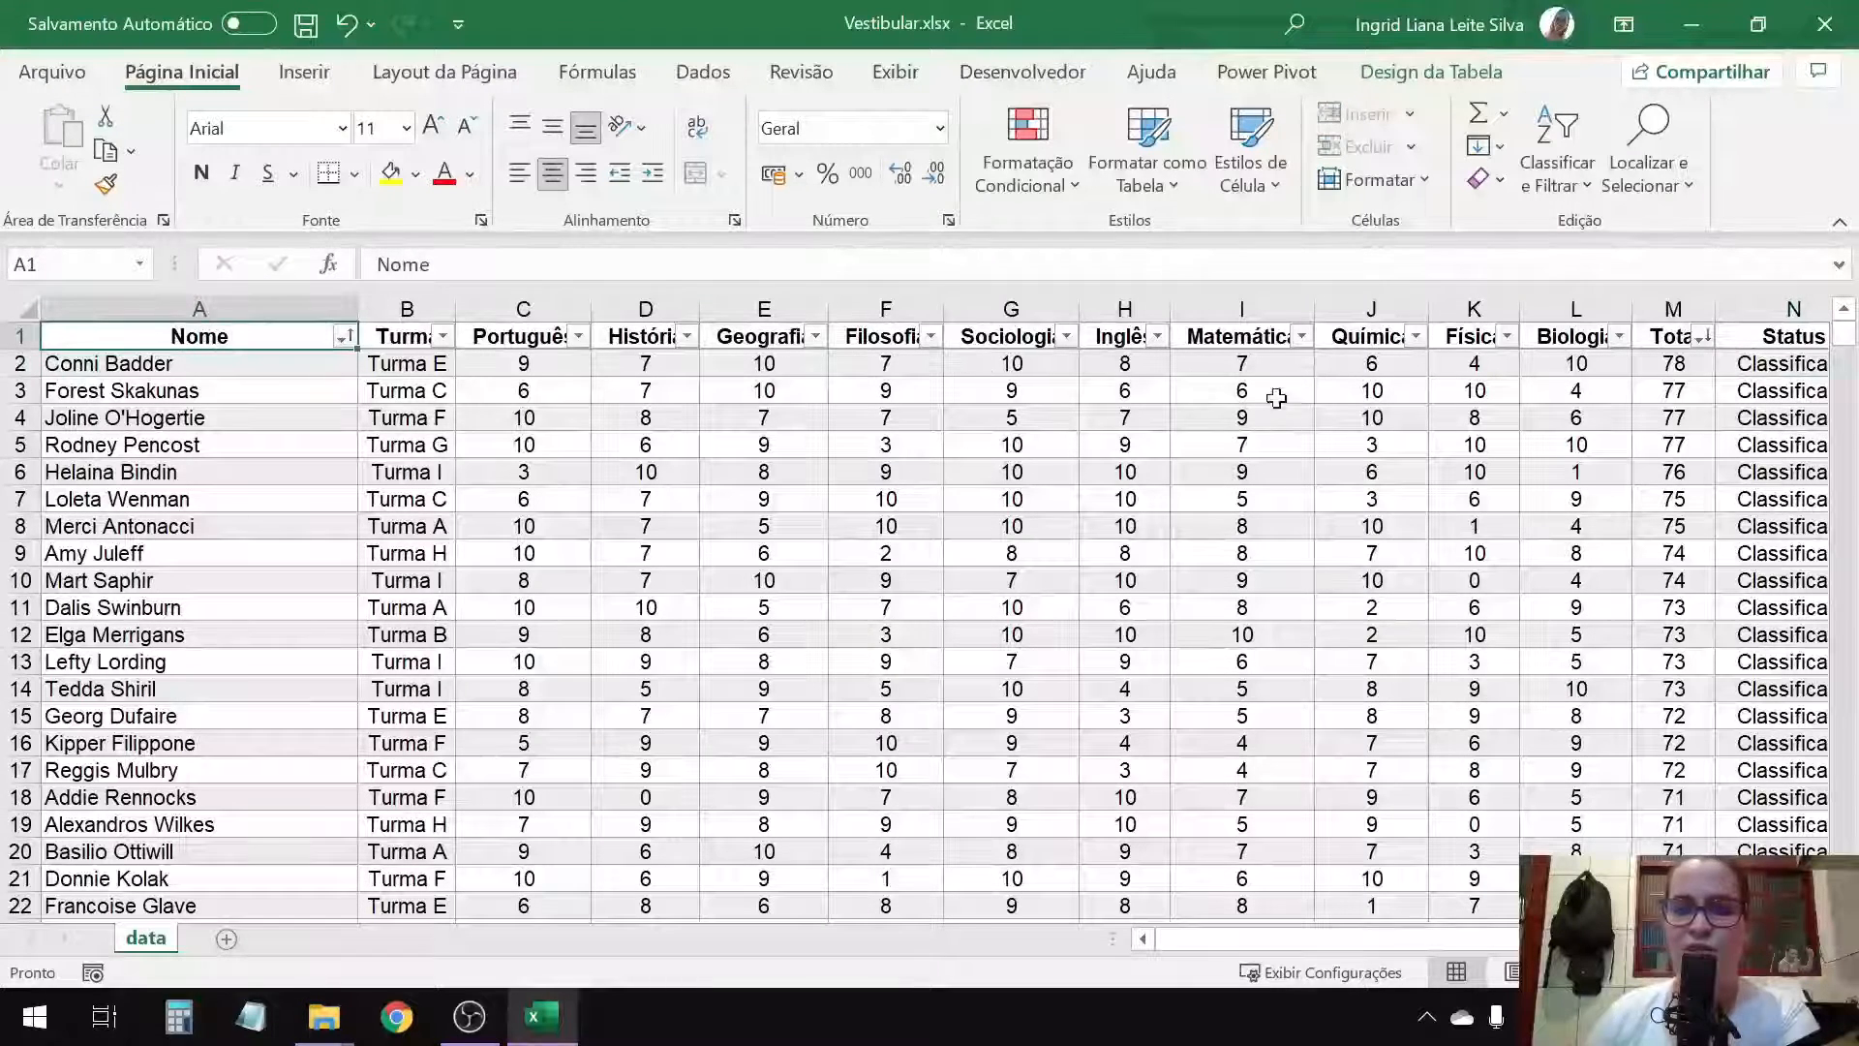
left_click(60, 84)
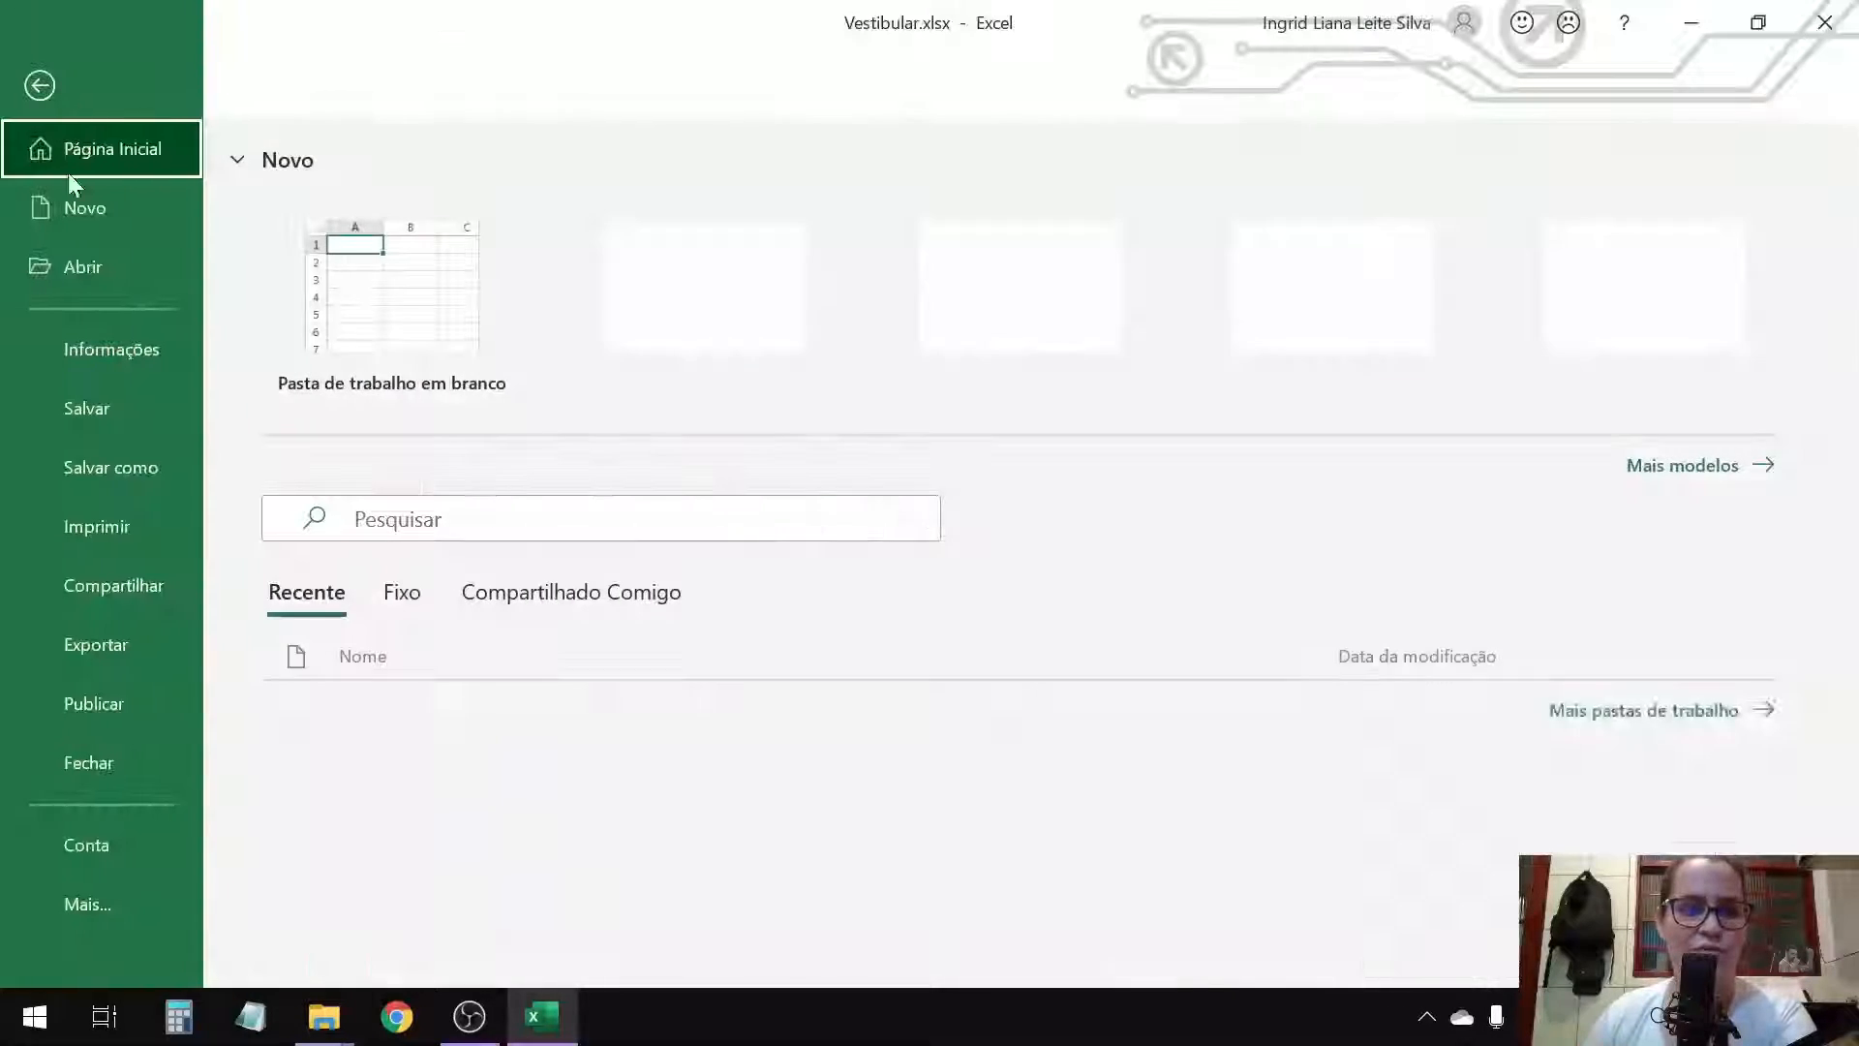
left_click(143, 516)
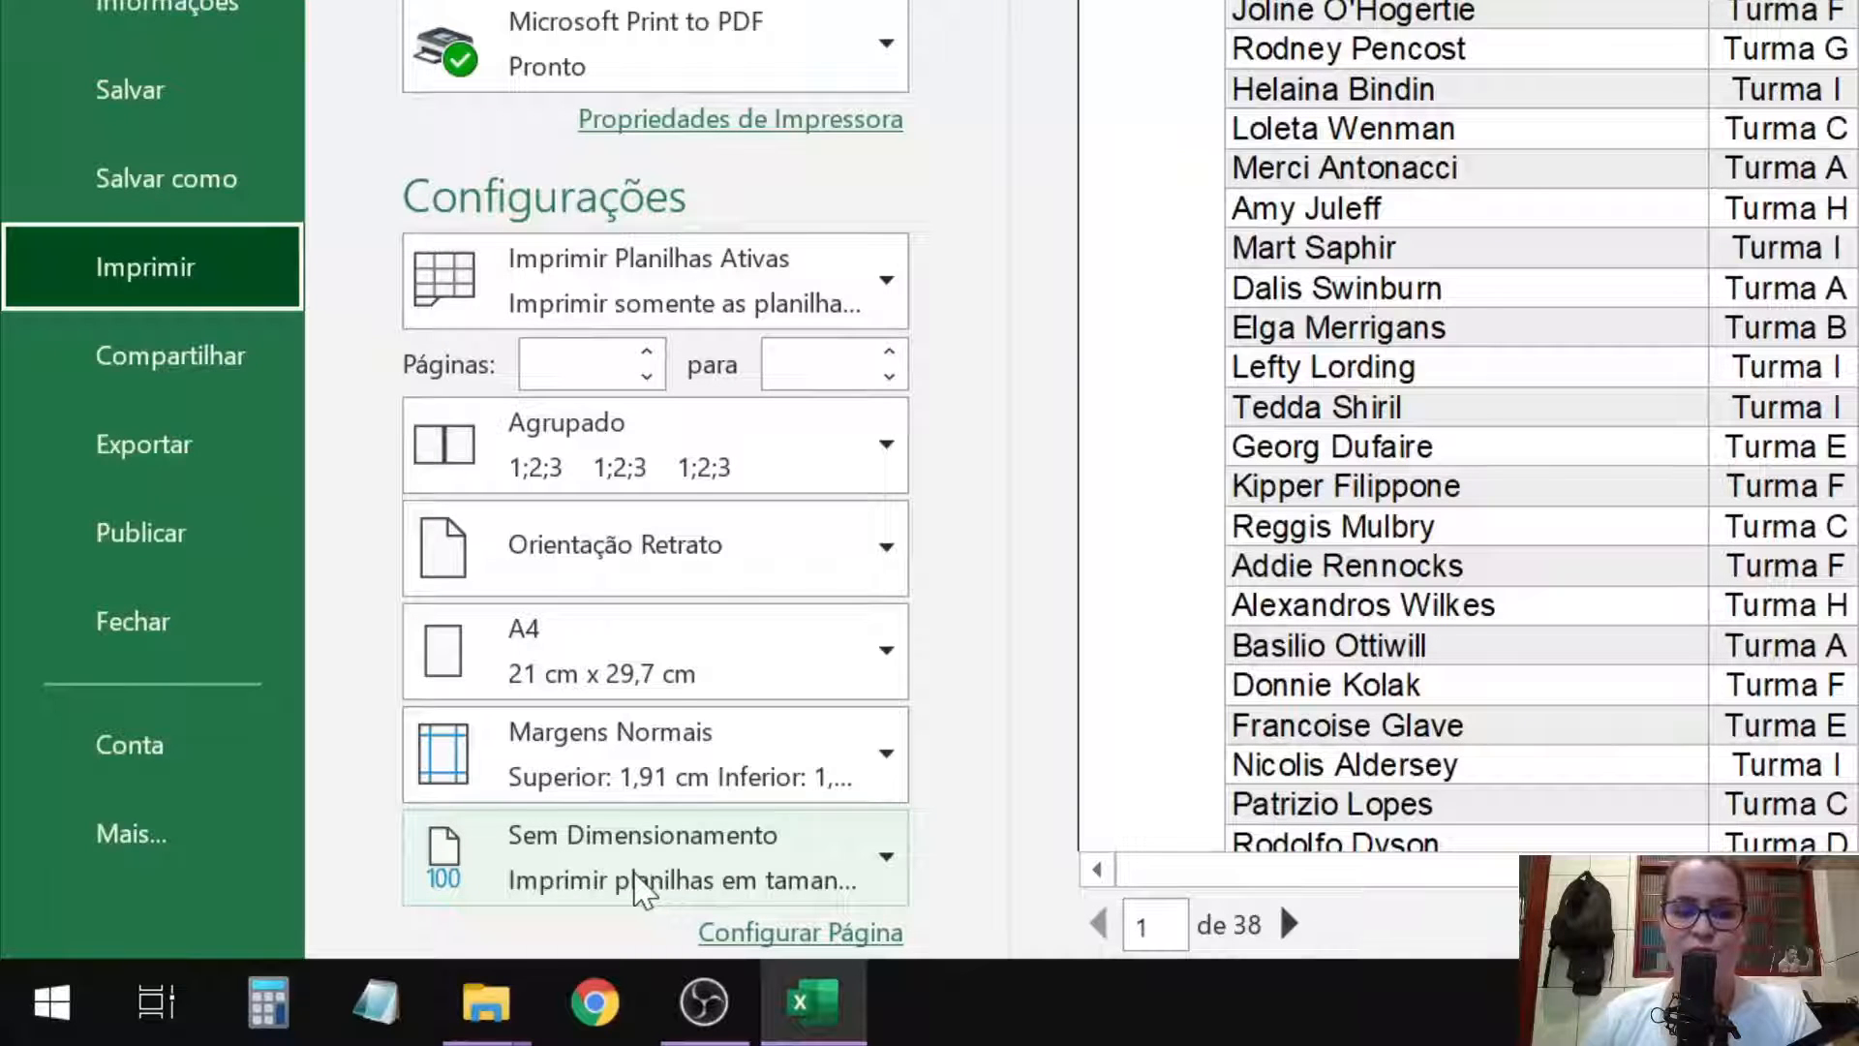
Step: Try the scaling option Ajustar Planilha em Uma Página and look at both pages of the preview, ending on page 1
left_click(650, 884)
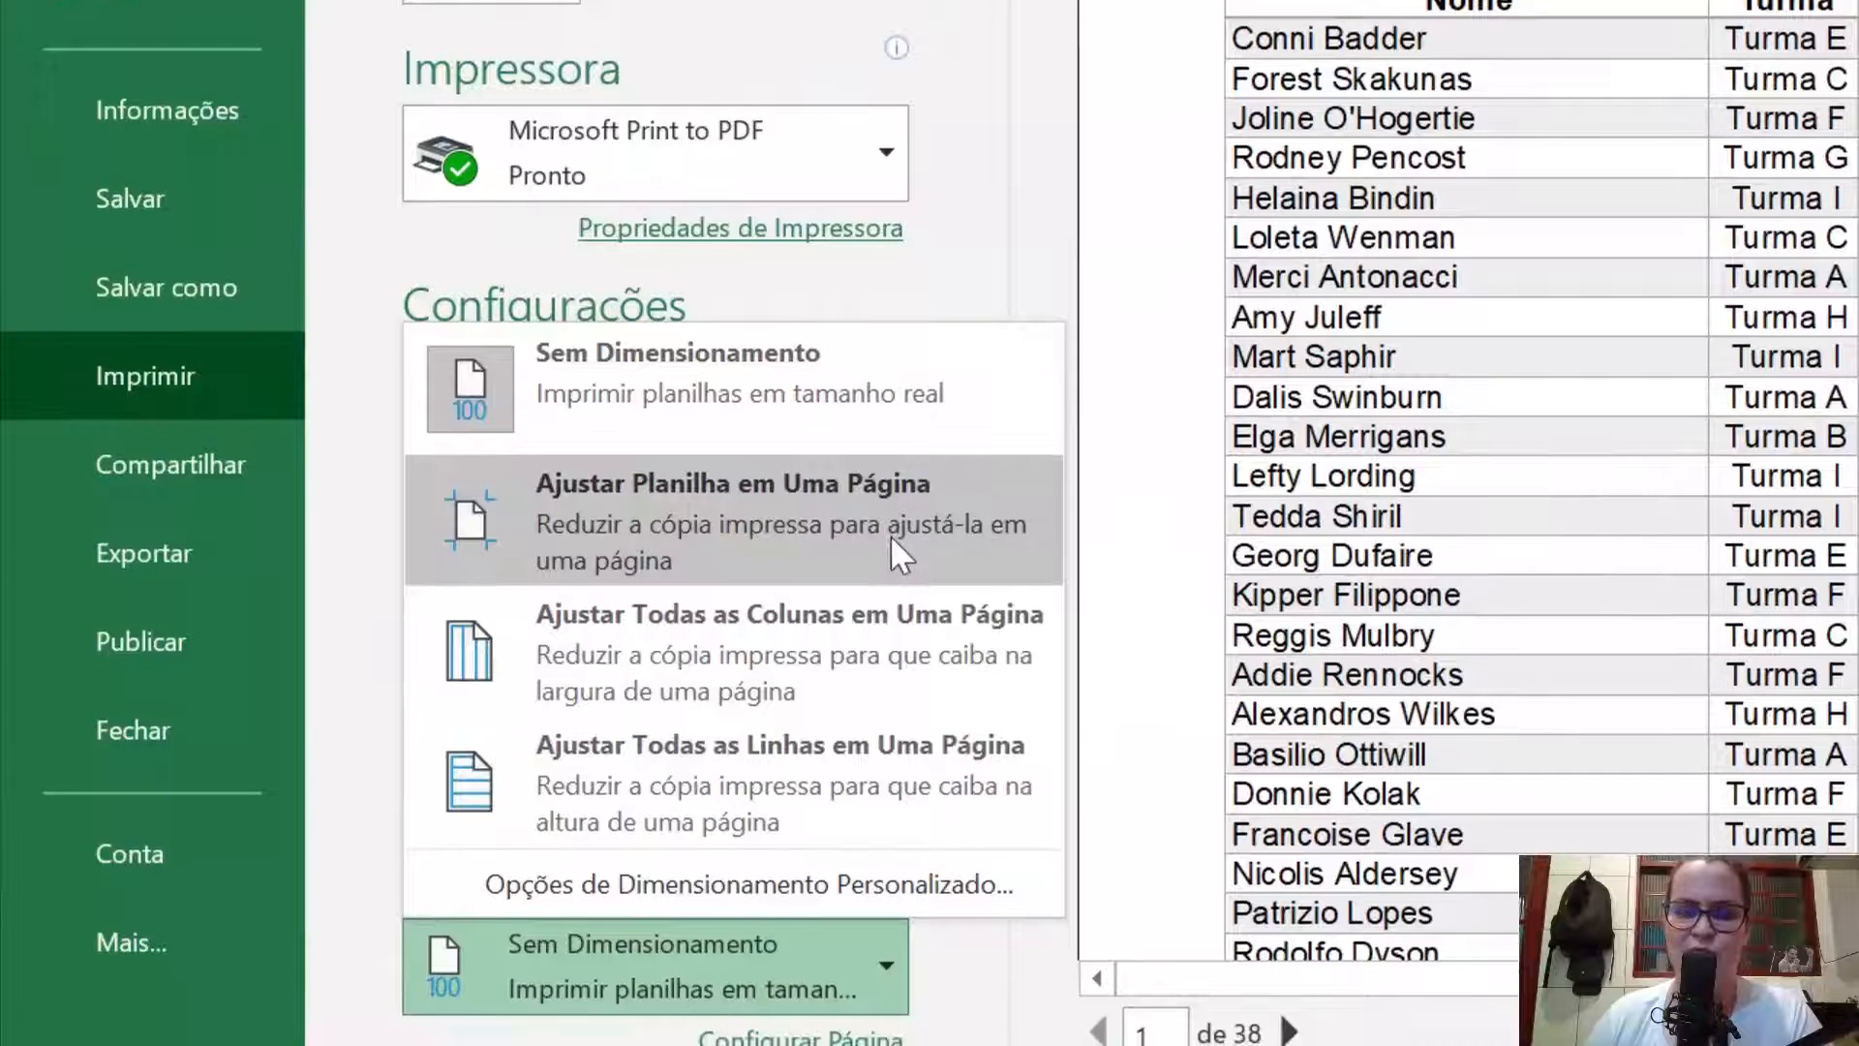
left_click(891, 540)
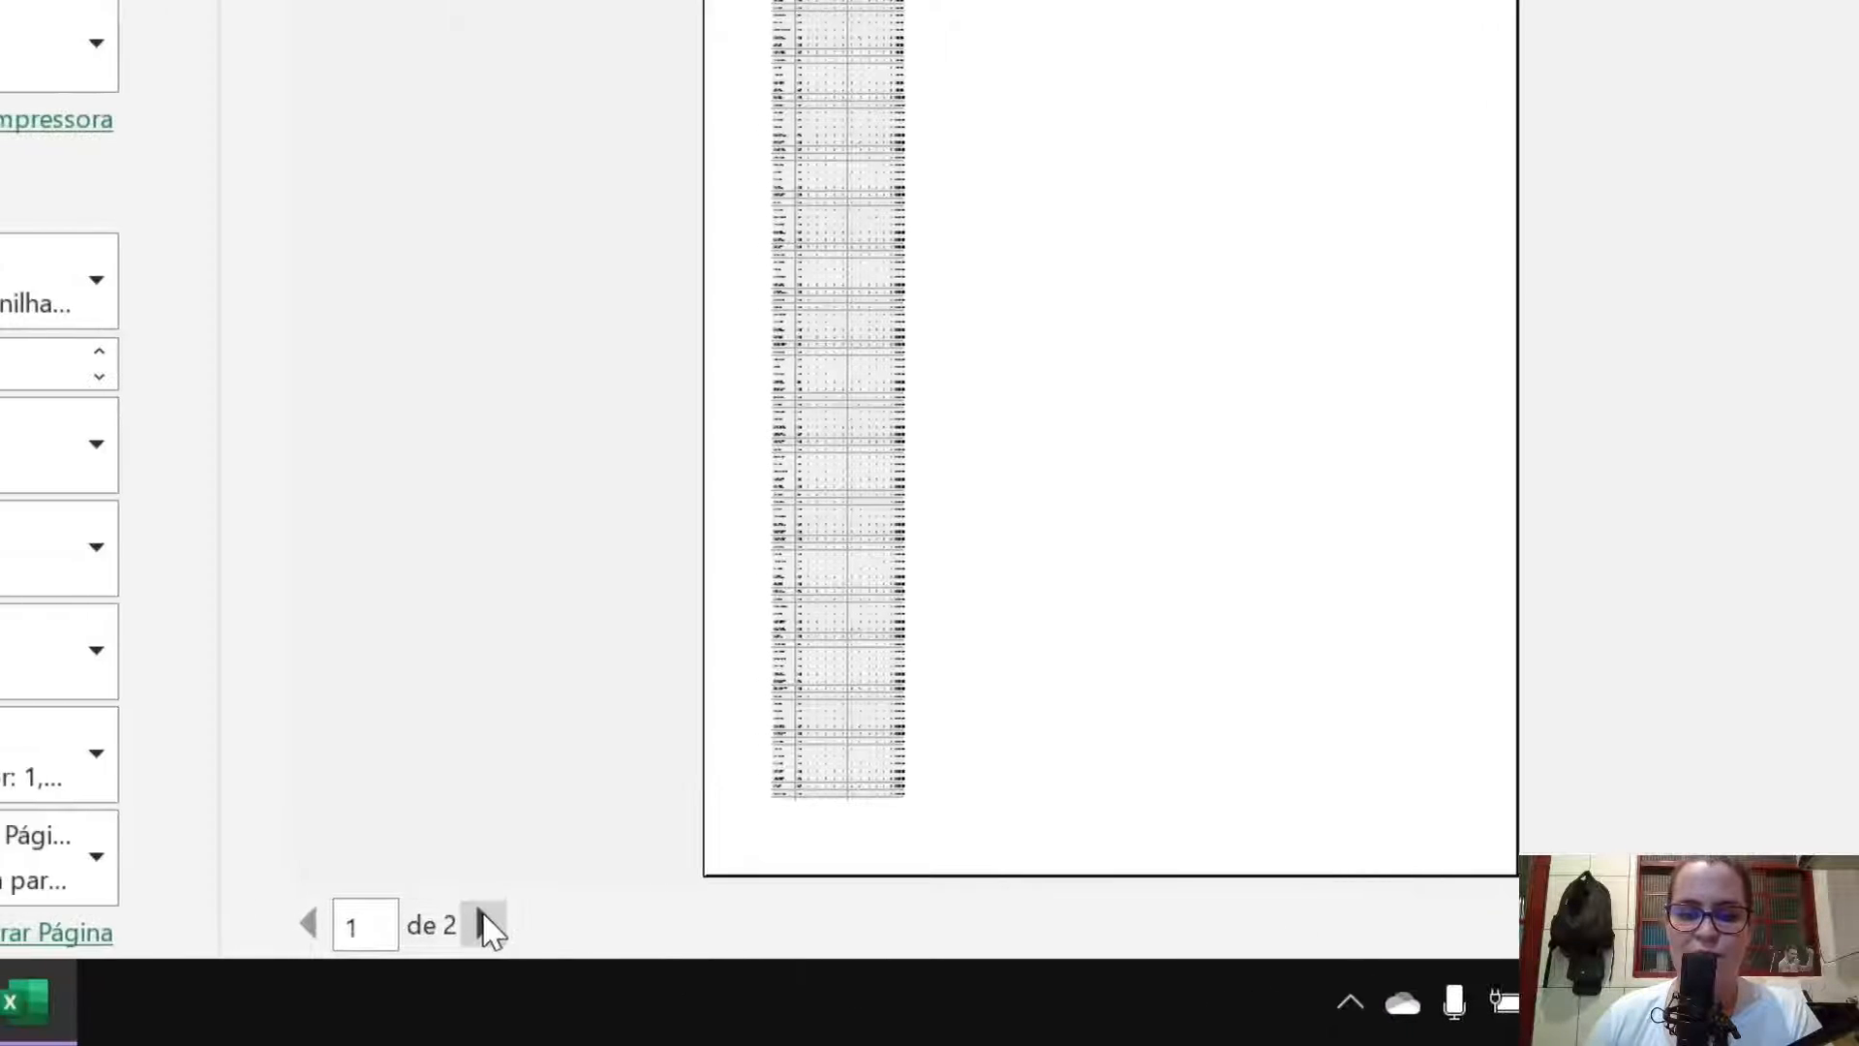
left_click(345, 925)
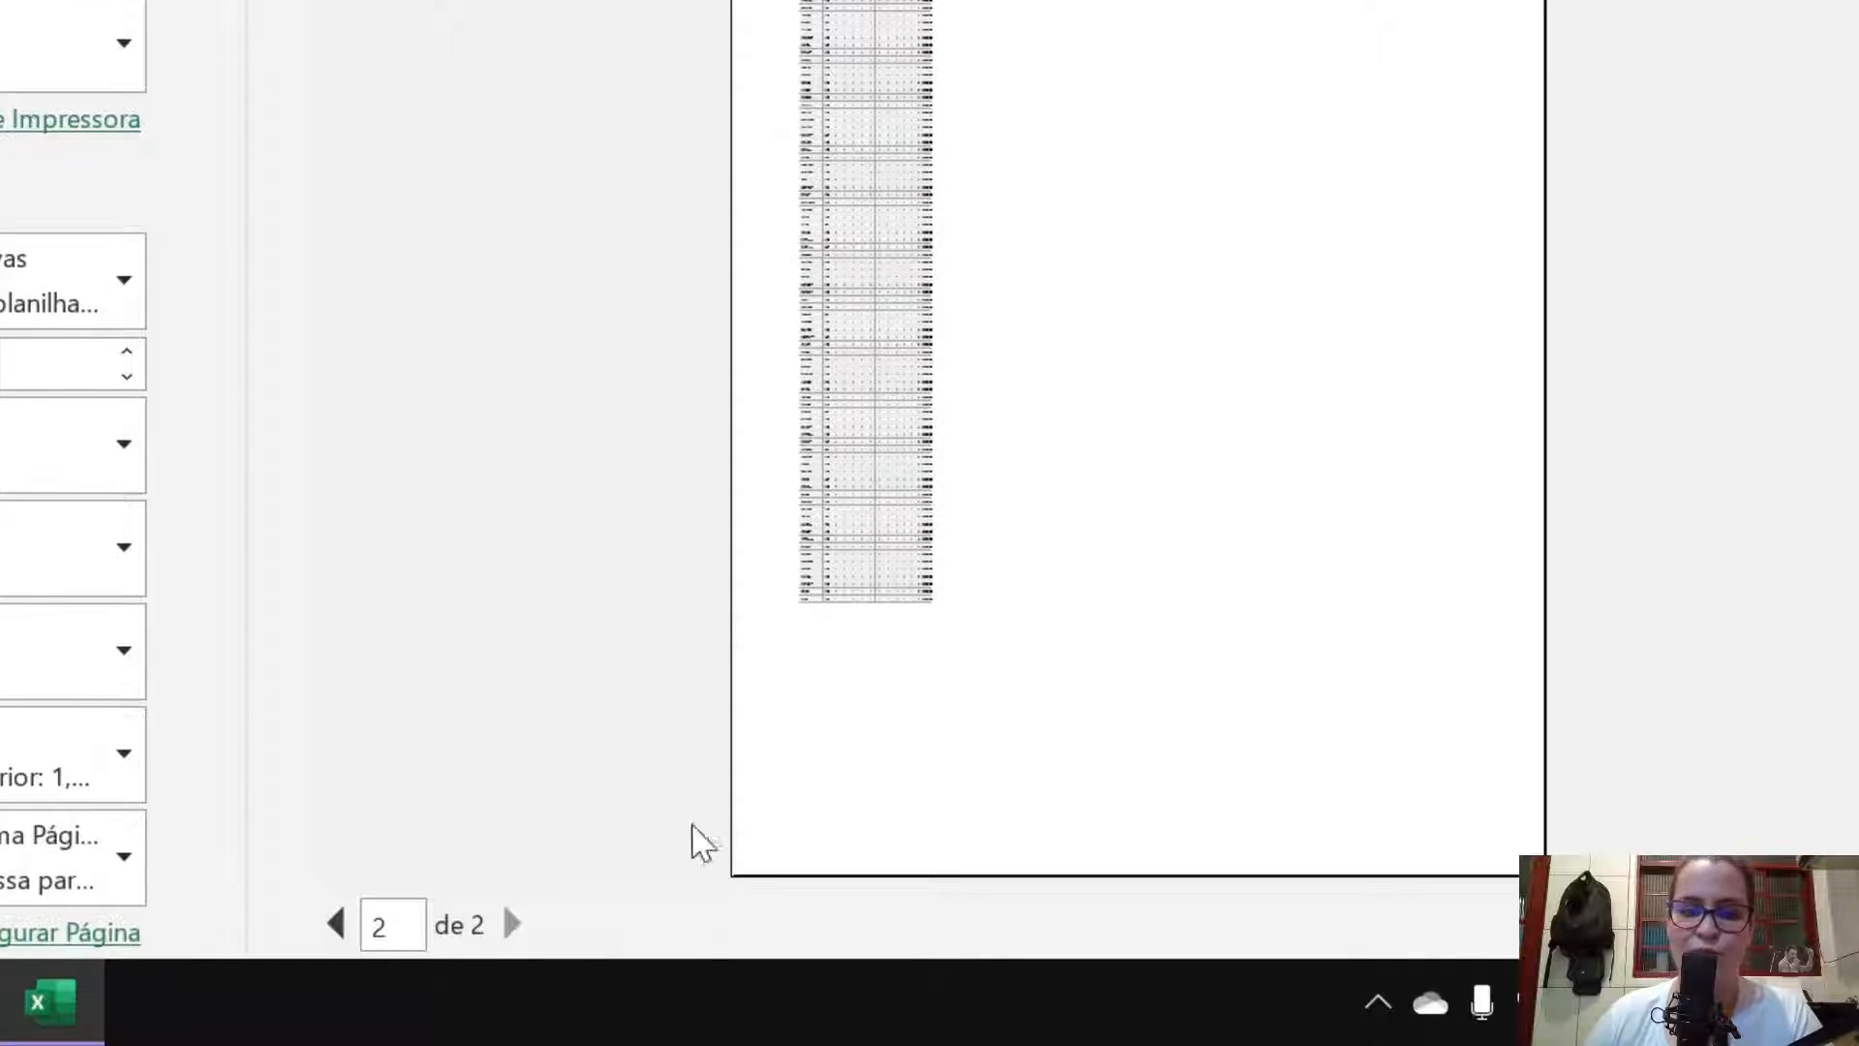
left_click(376, 922)
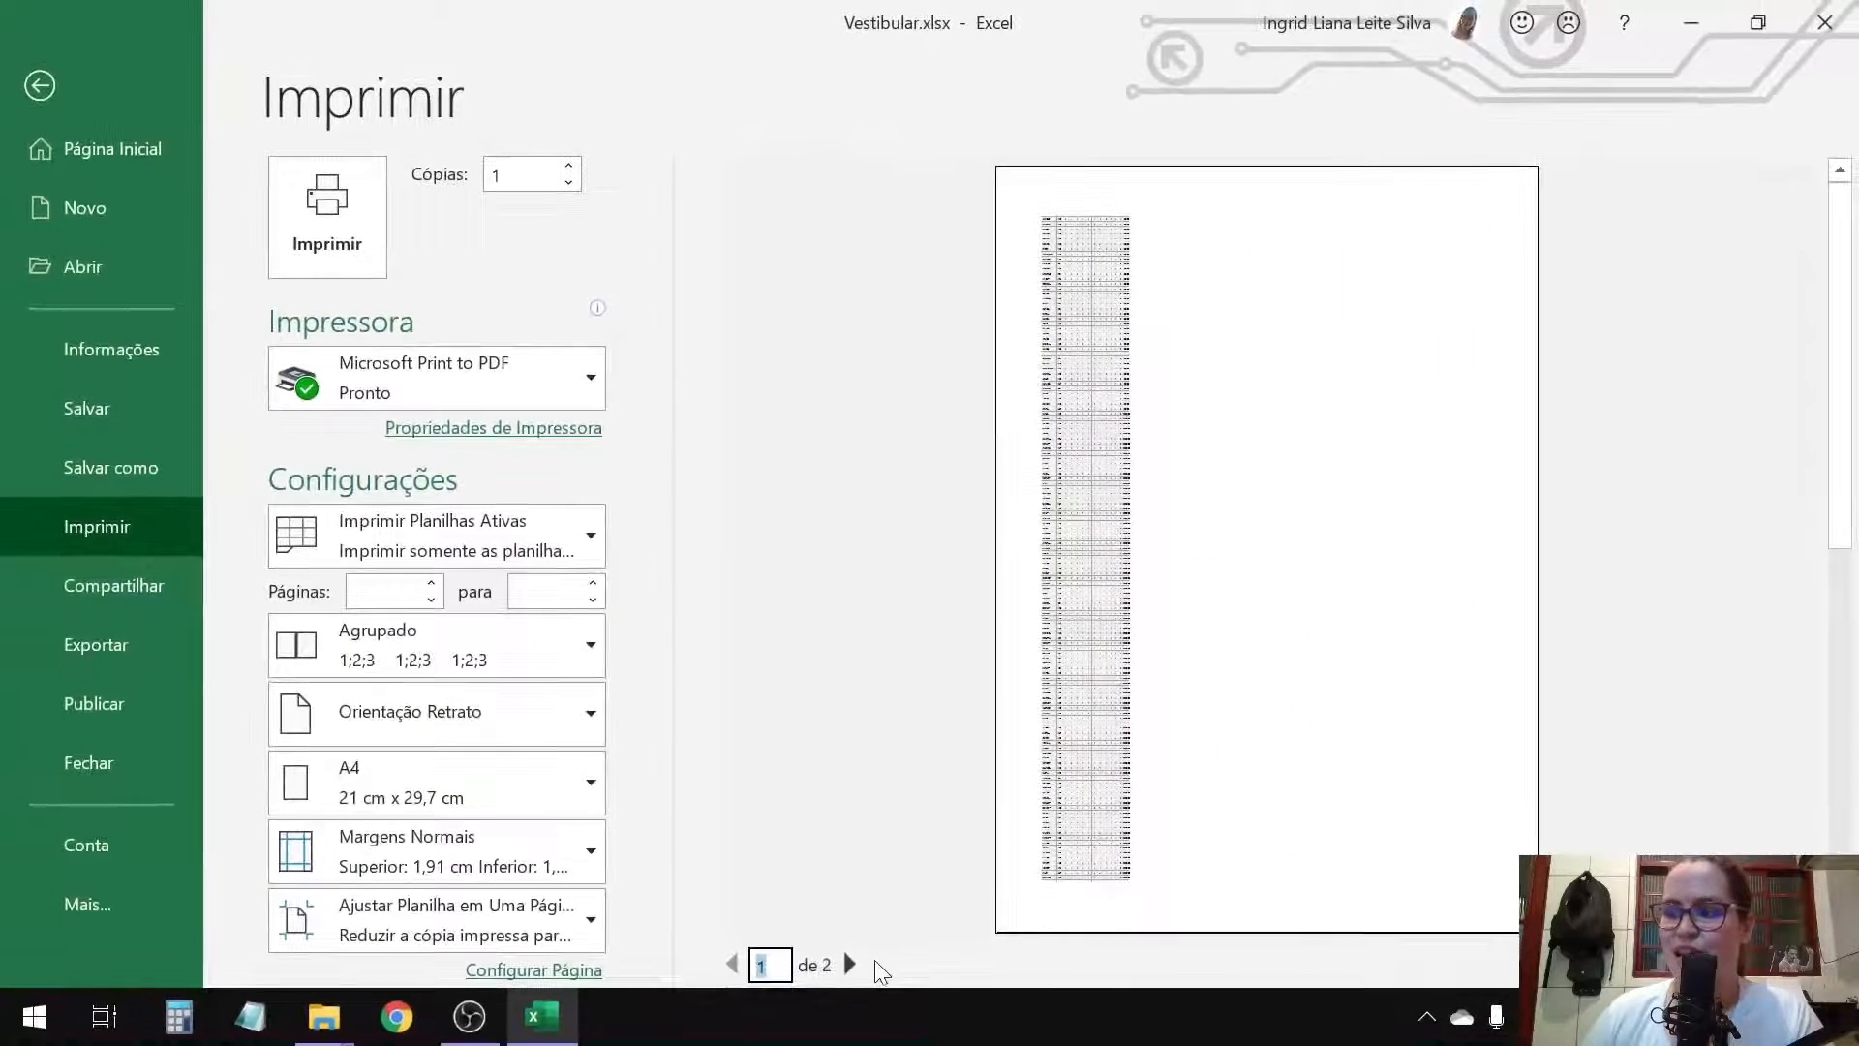
left_click(848, 965)
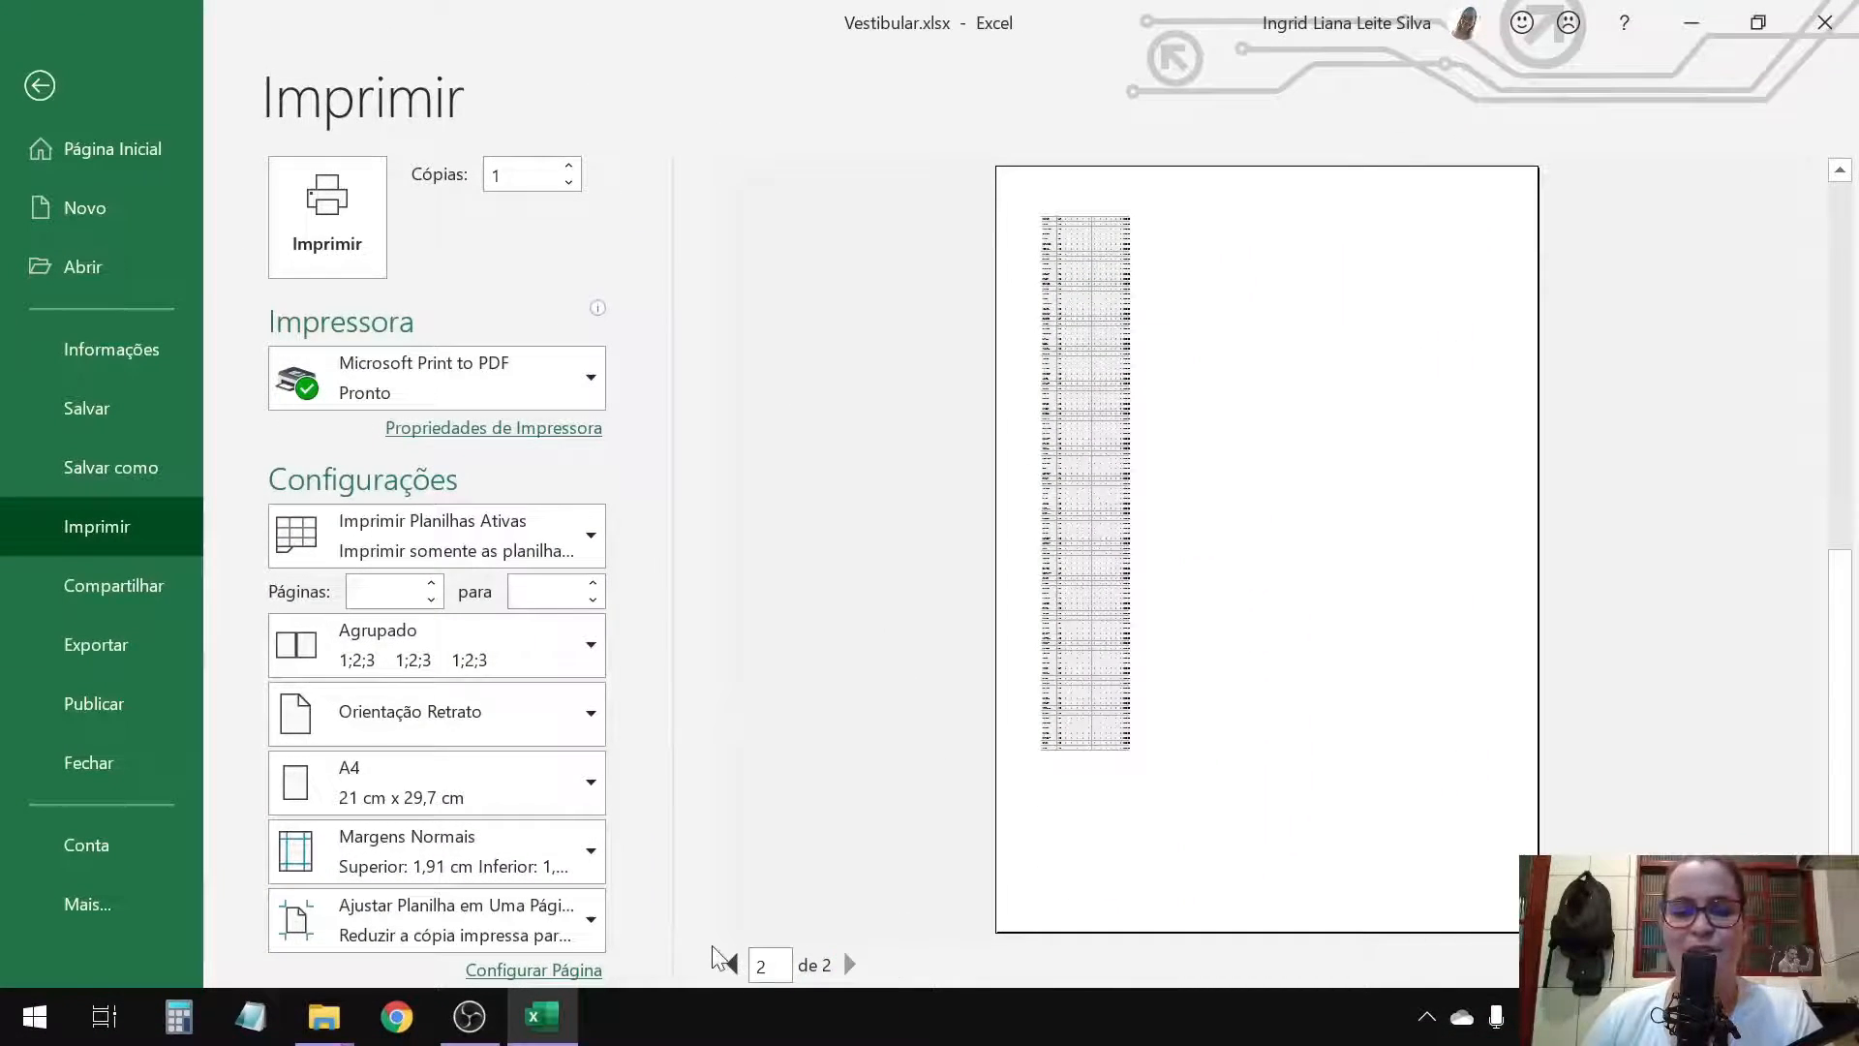
left_click(731, 964)
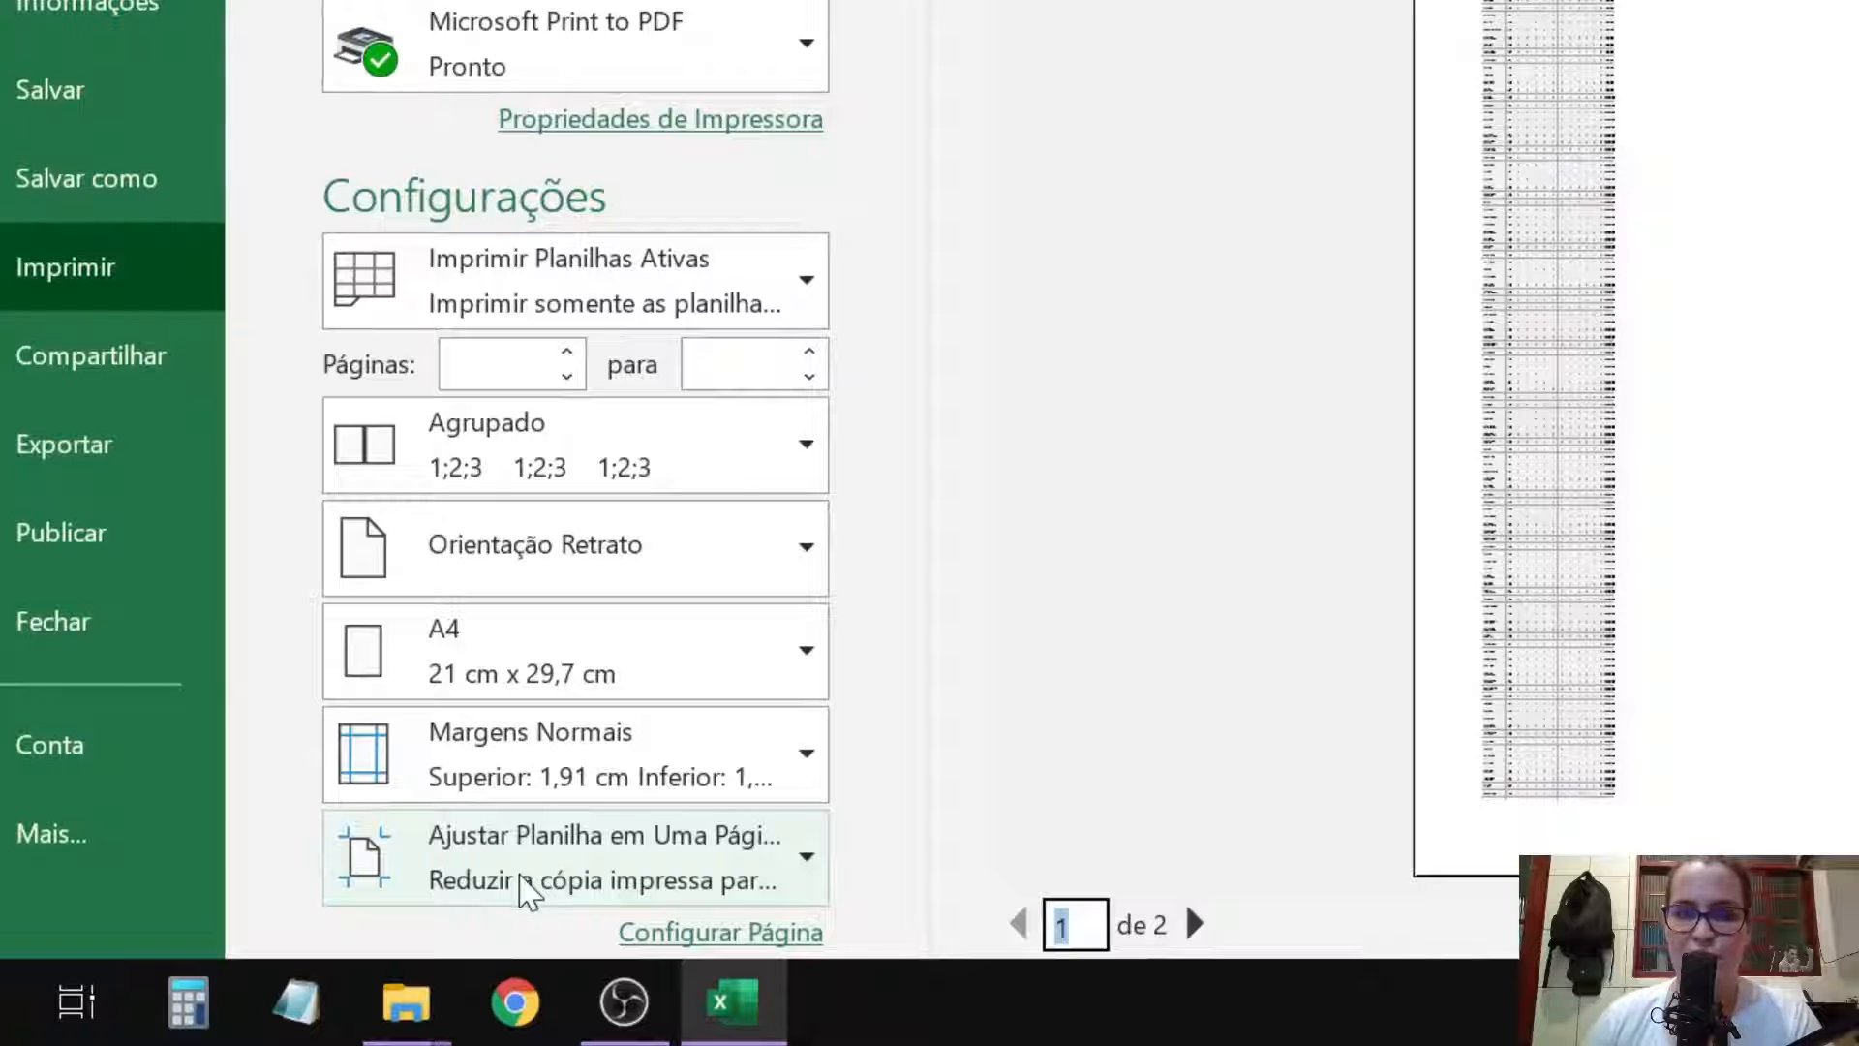
Step: Apply the scaling option Ajustar Todas as Colunas em Uma Página and examine page 1 enlarged, from the header row downward
left_click(529, 864)
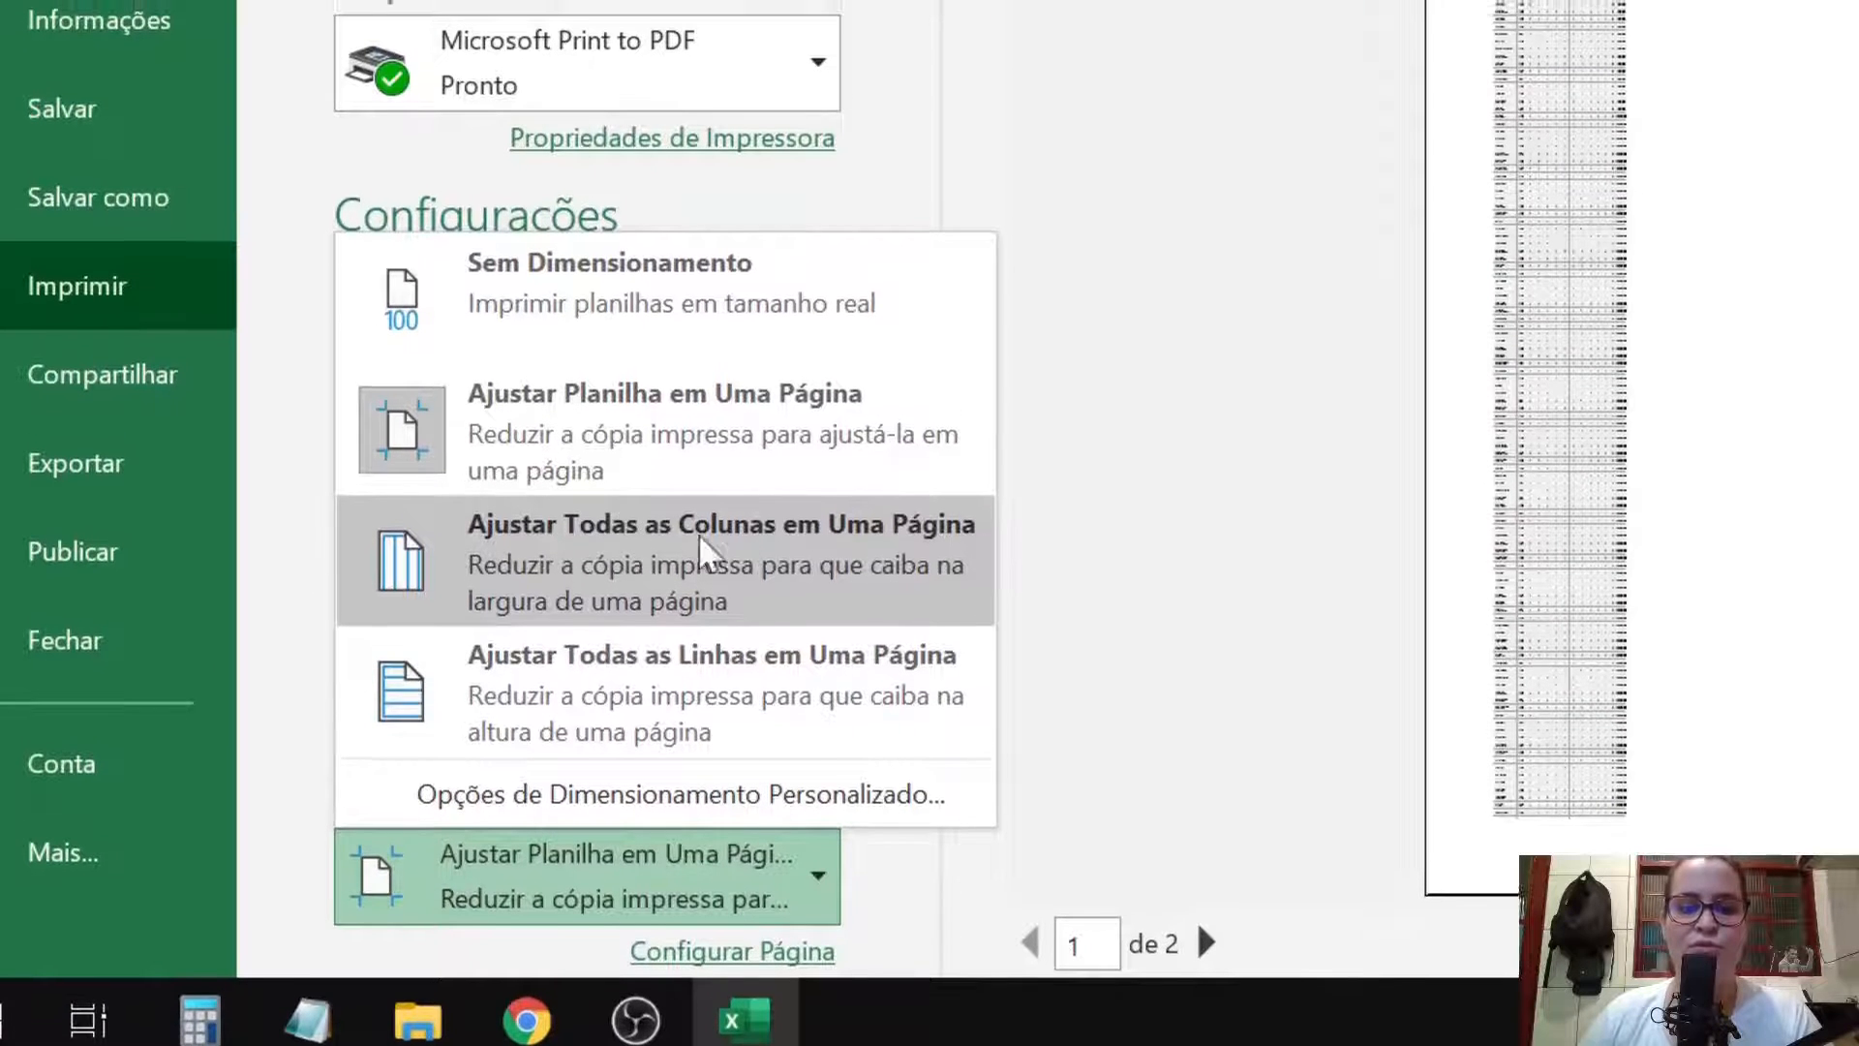
left_click(535, 577)
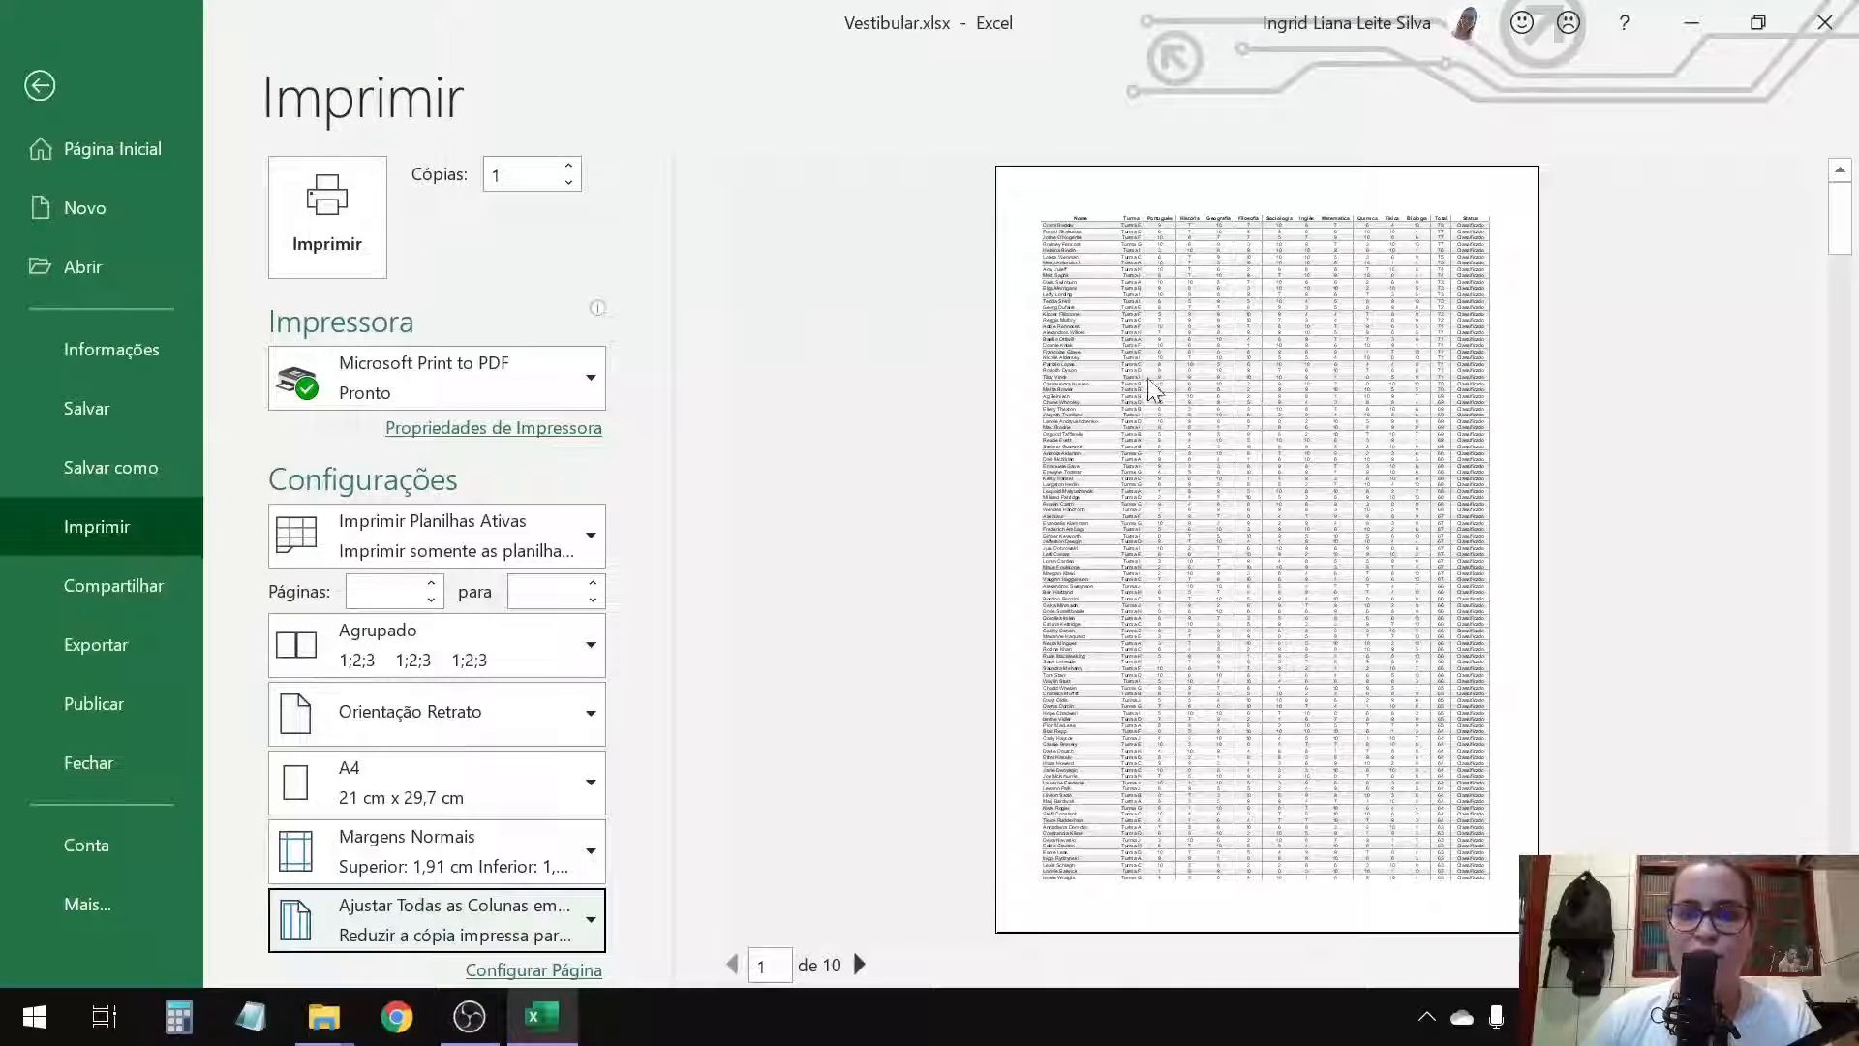
left_click(1496, 446)
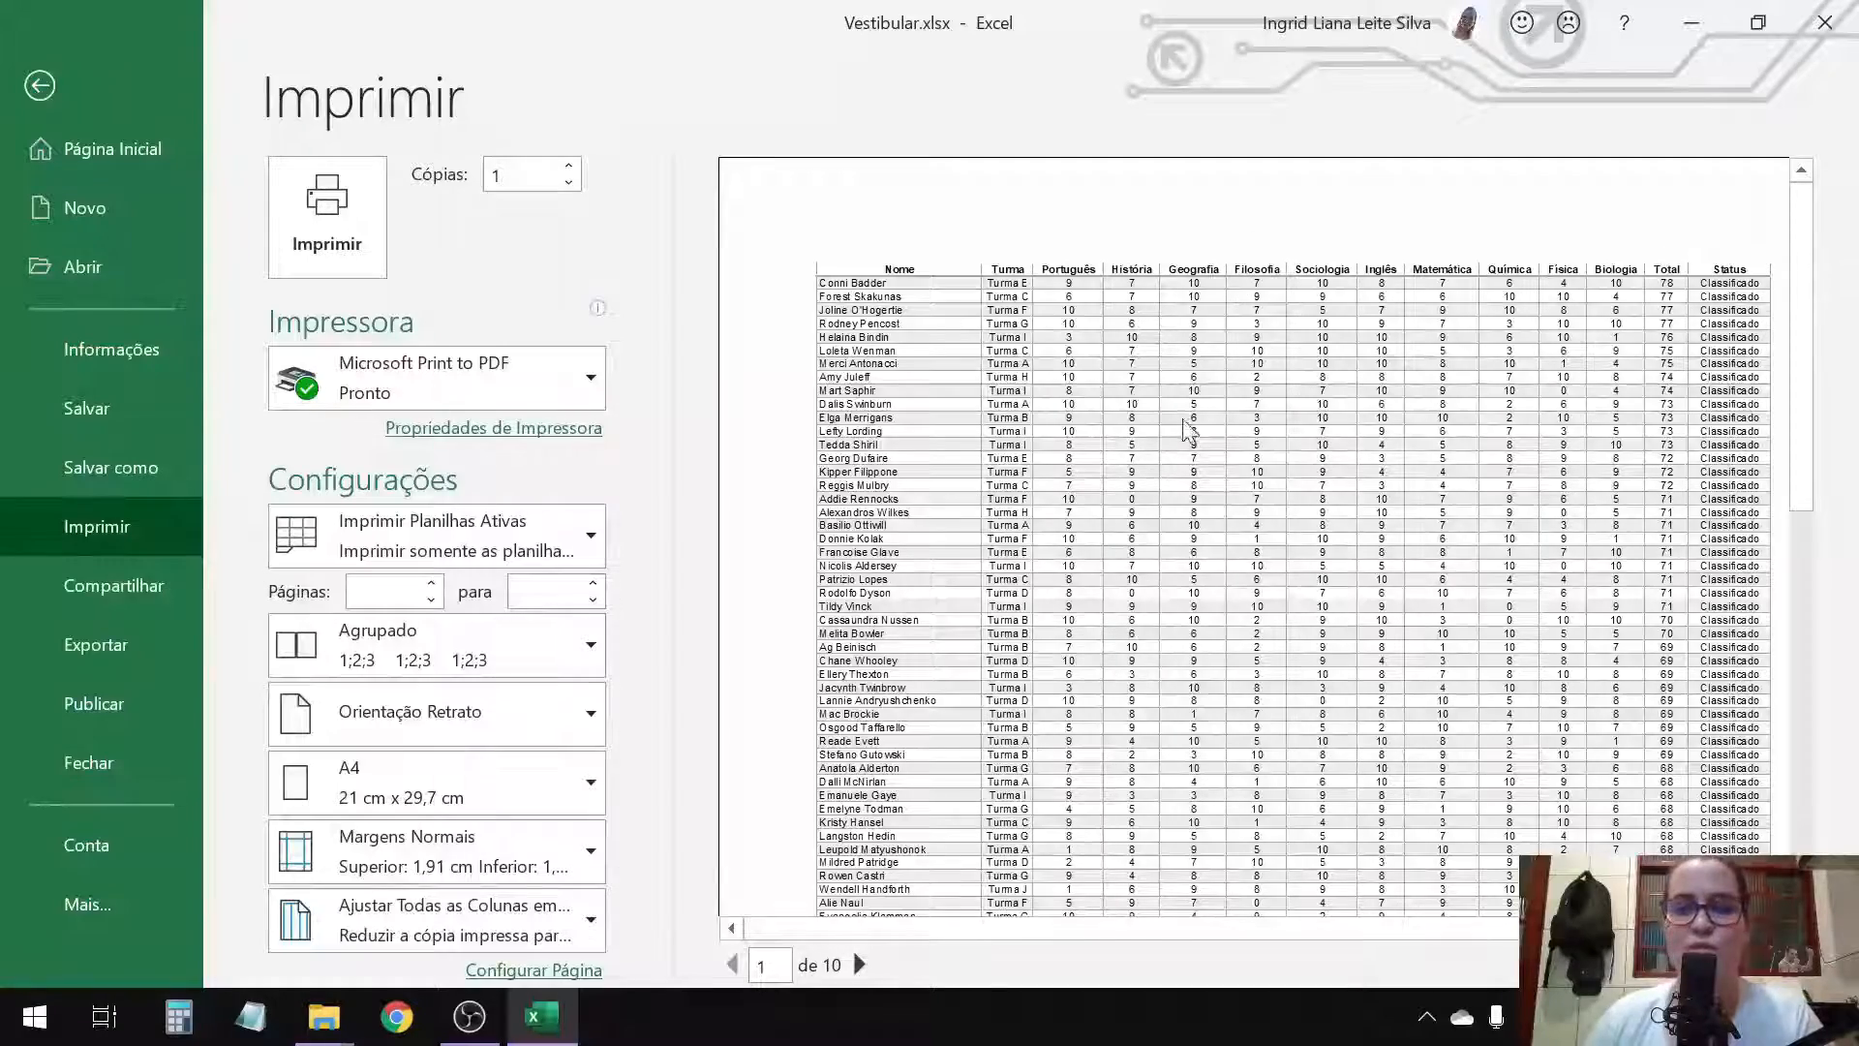
scroll(1179, 579, "down", 10)
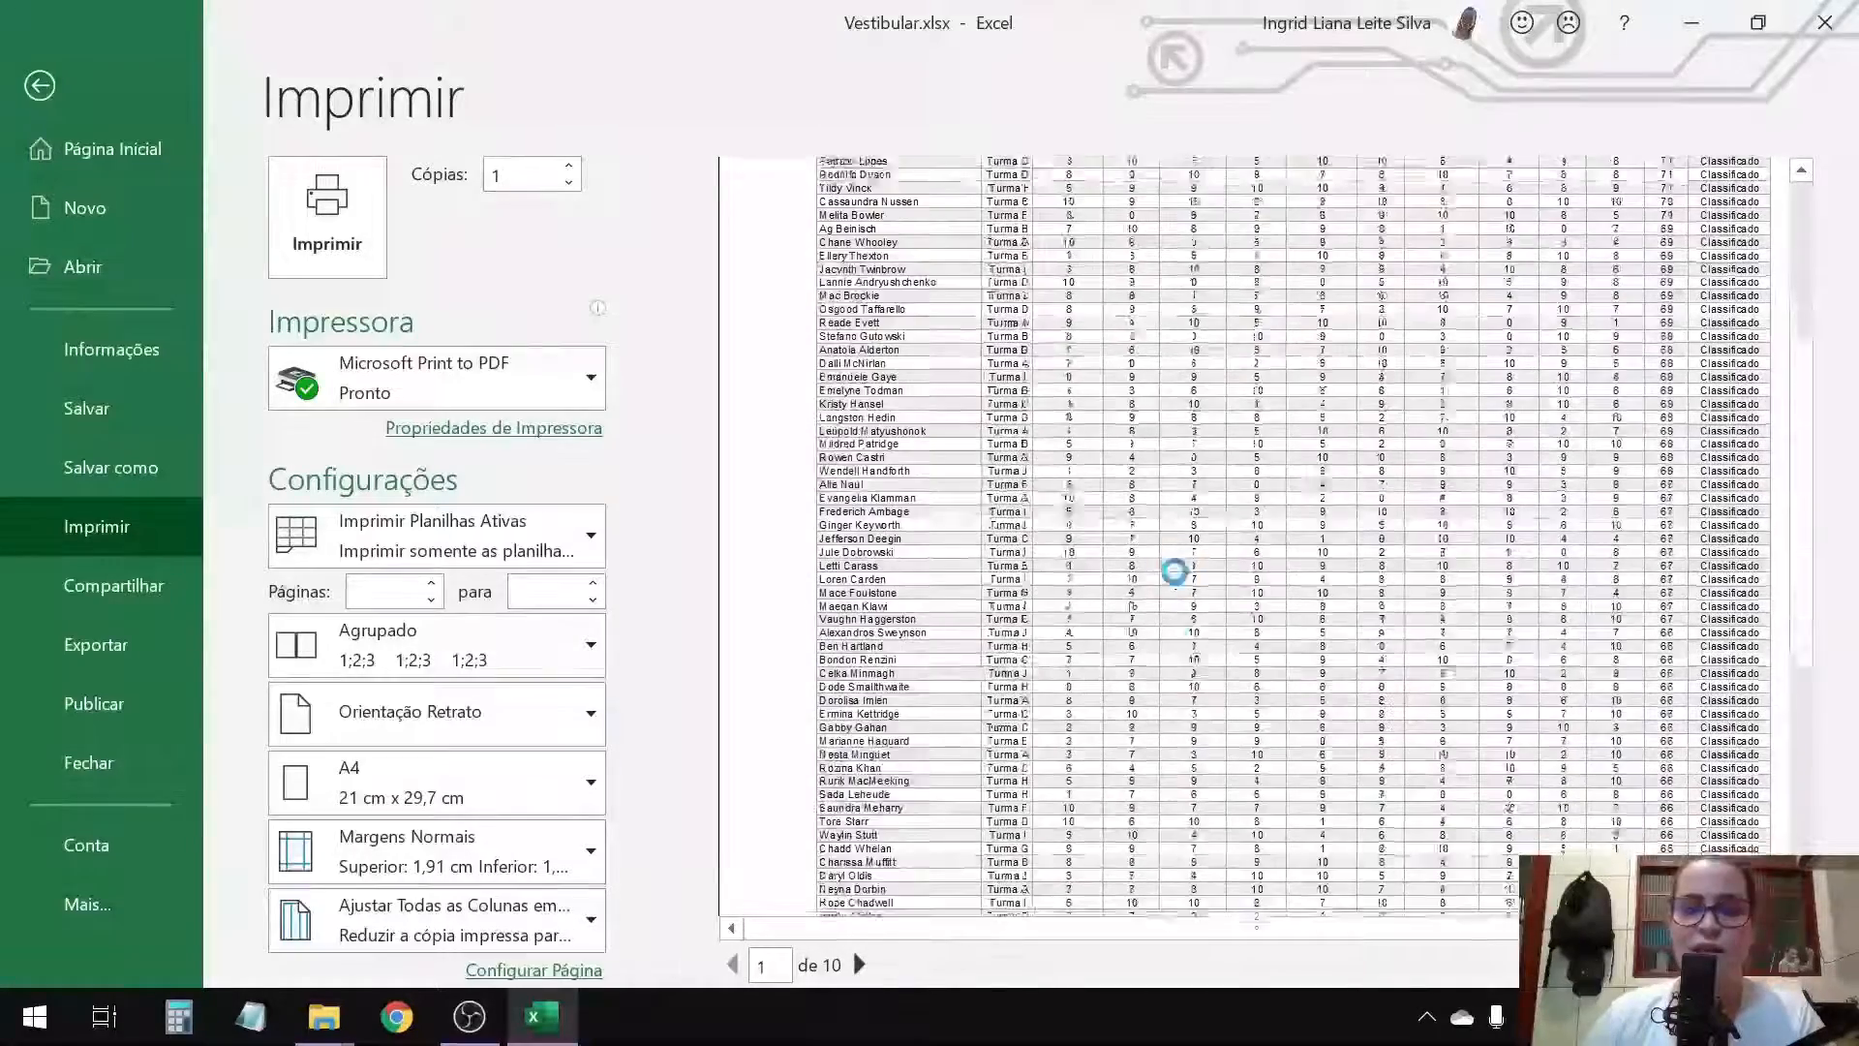
scroll(1180, 579, "up", 10)
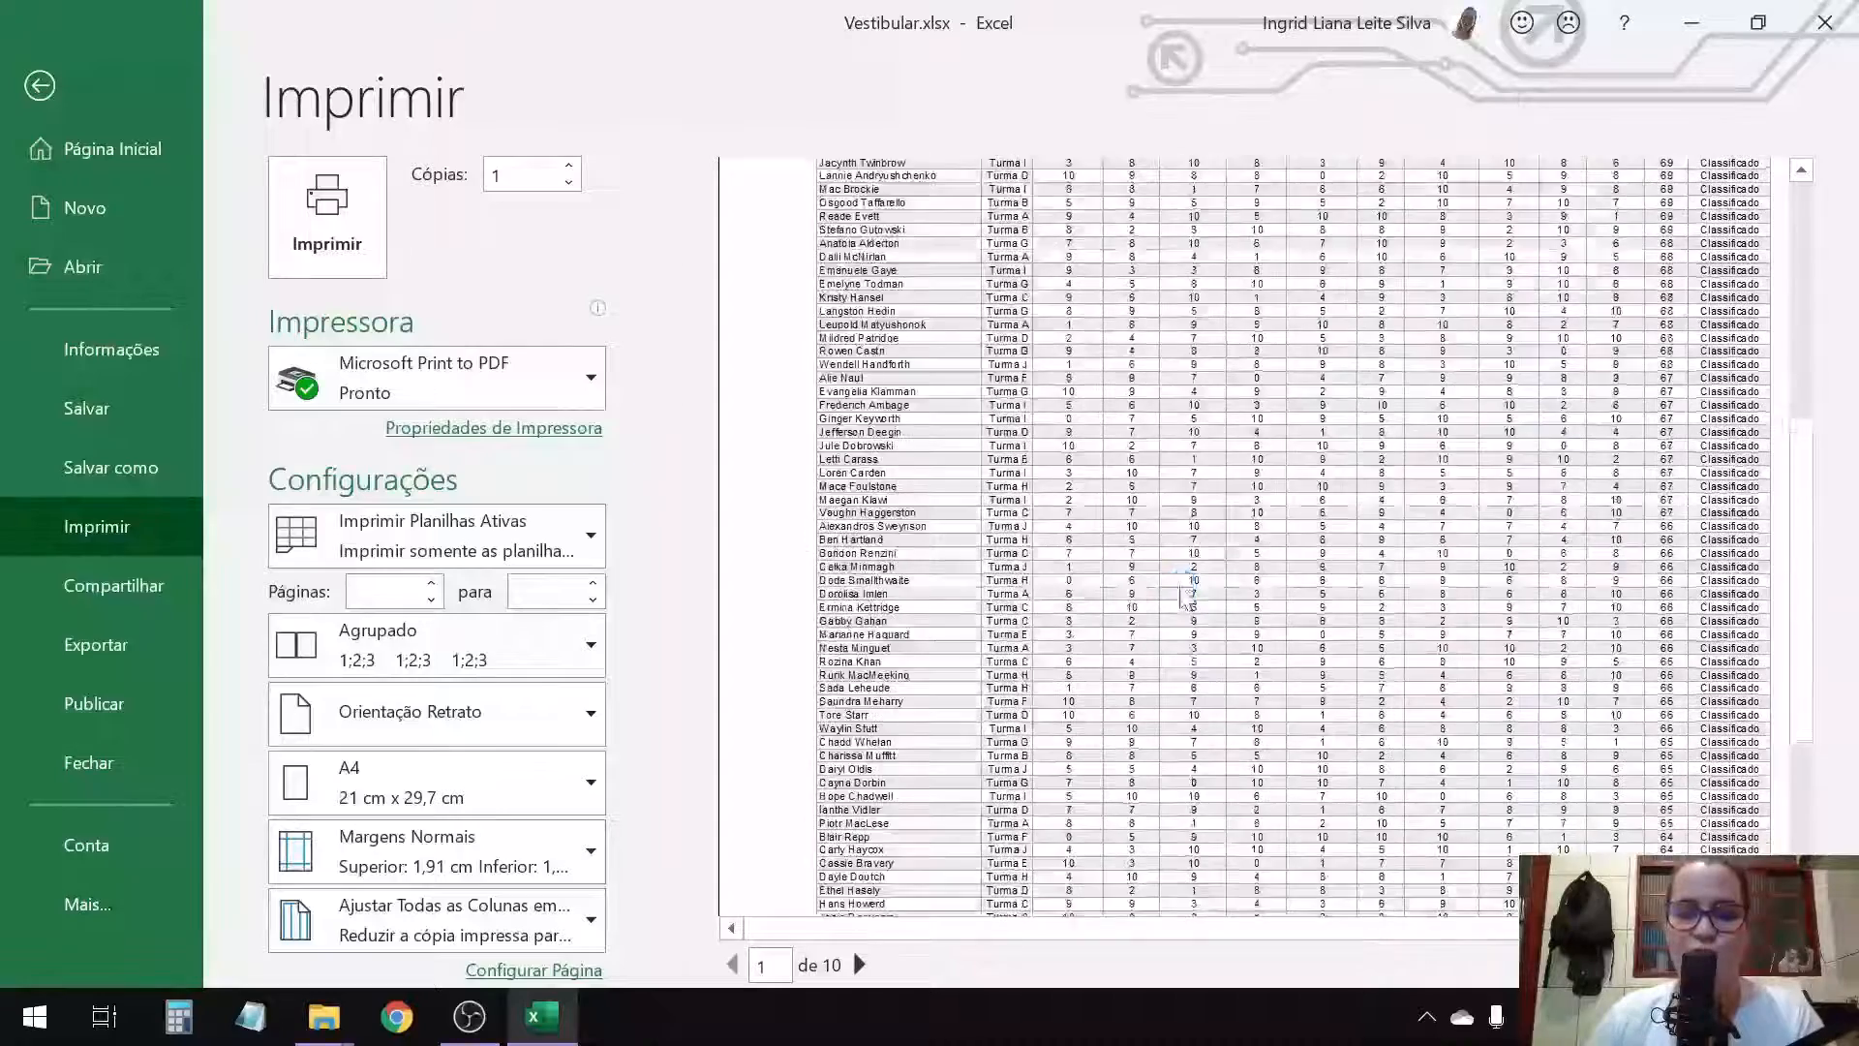
scroll(1176, 544, "up", 1)
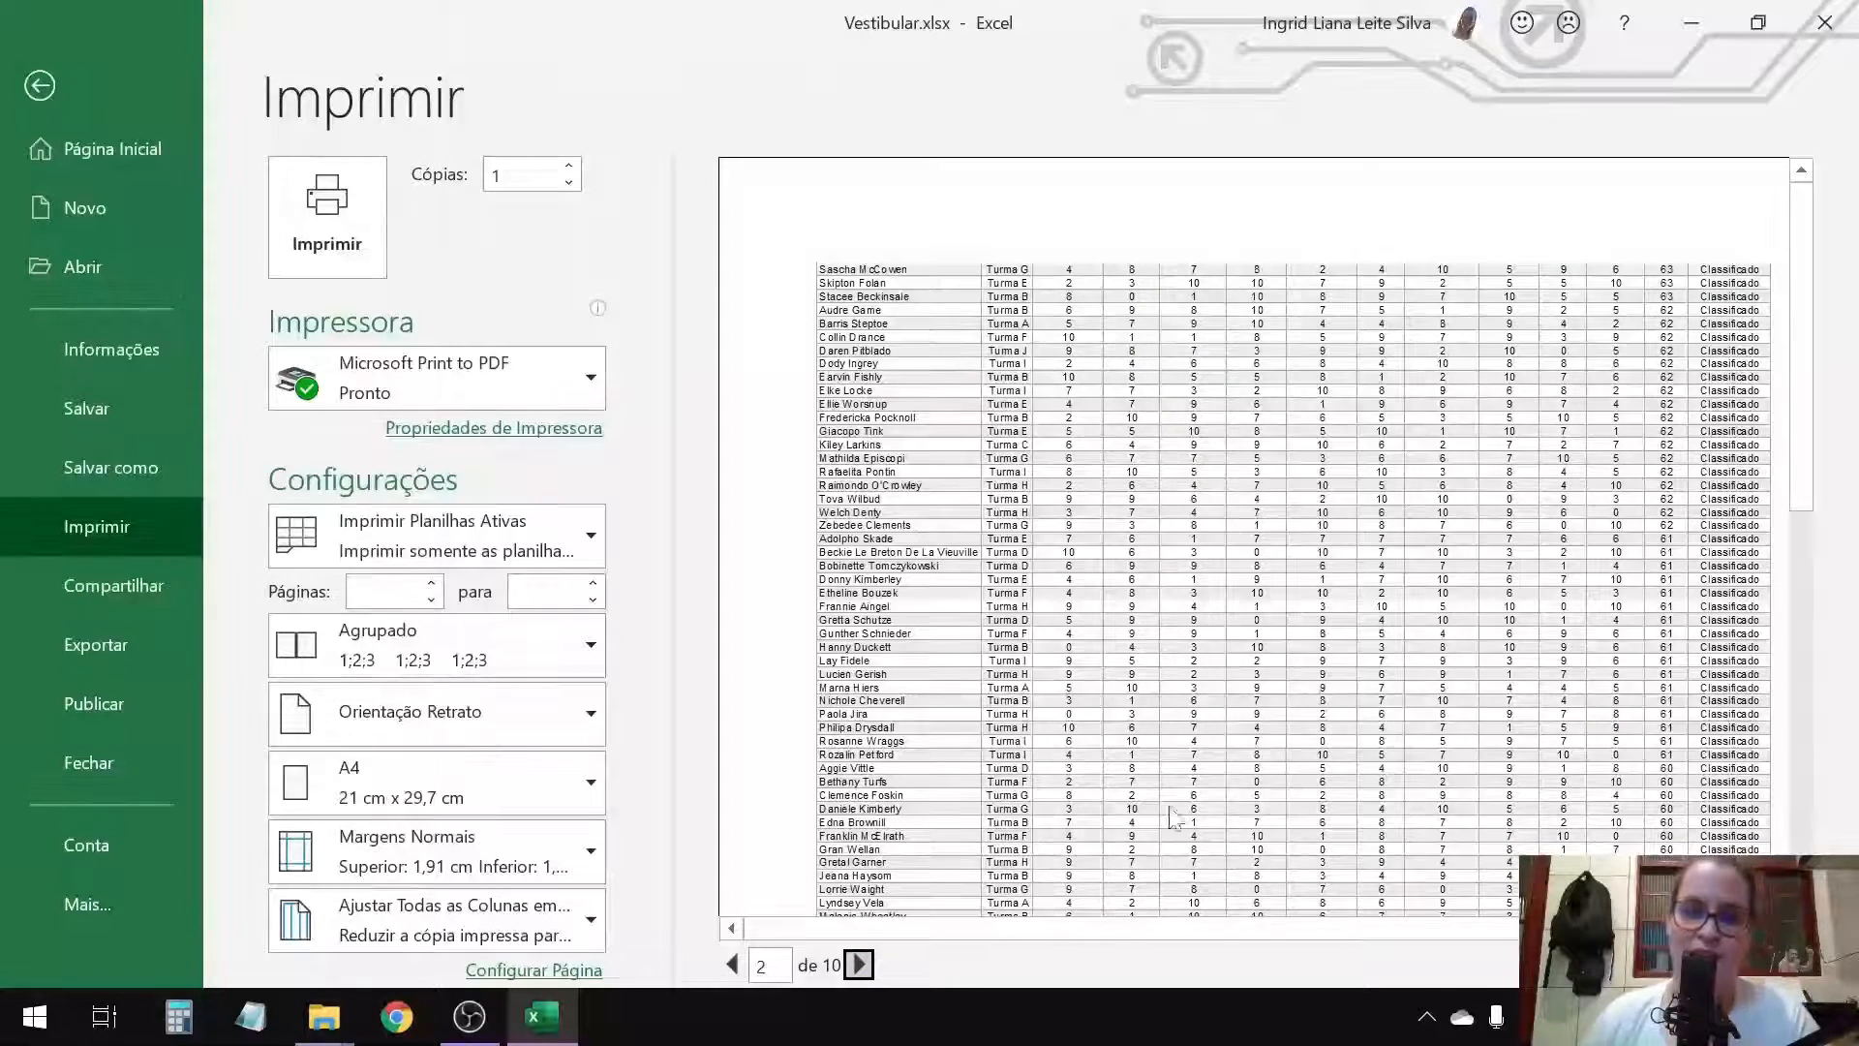
Step: Page forward to page 6 of the print preview to examine columns and missing headers, and go back to page 1
left_click(858, 965)
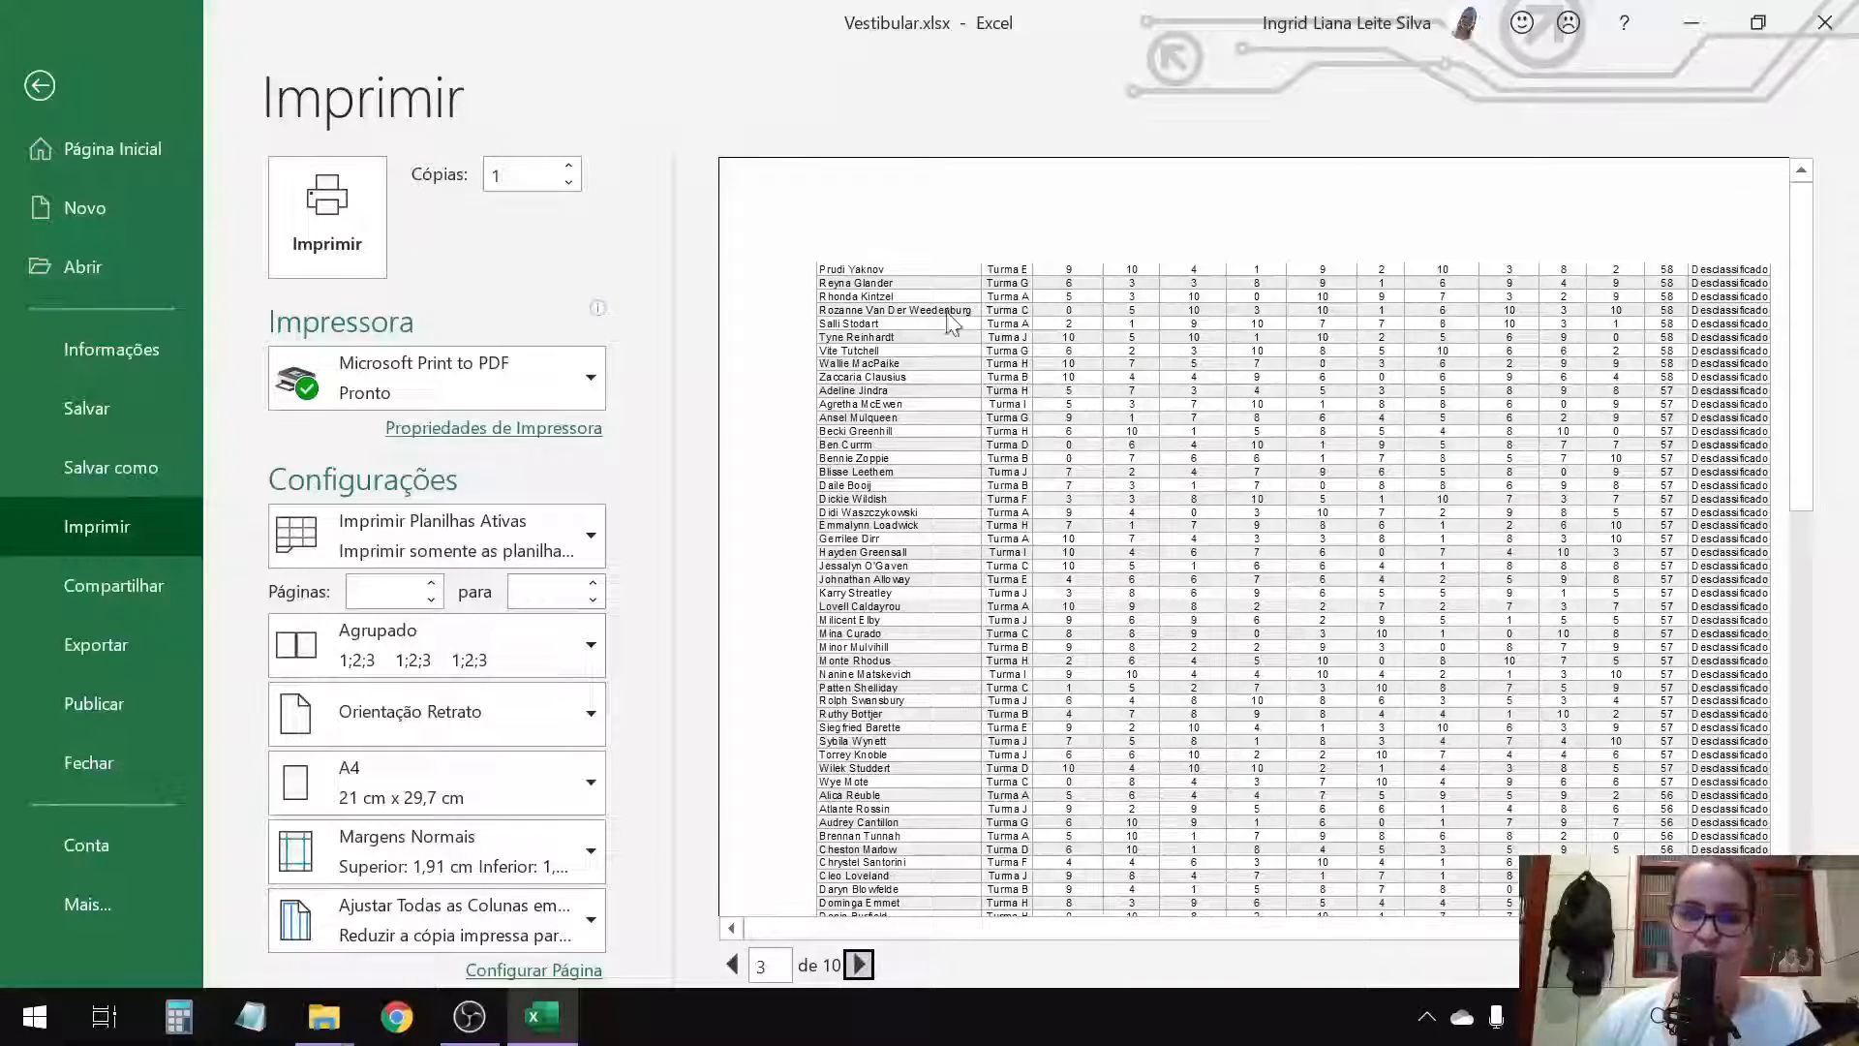
left_click(857, 965)
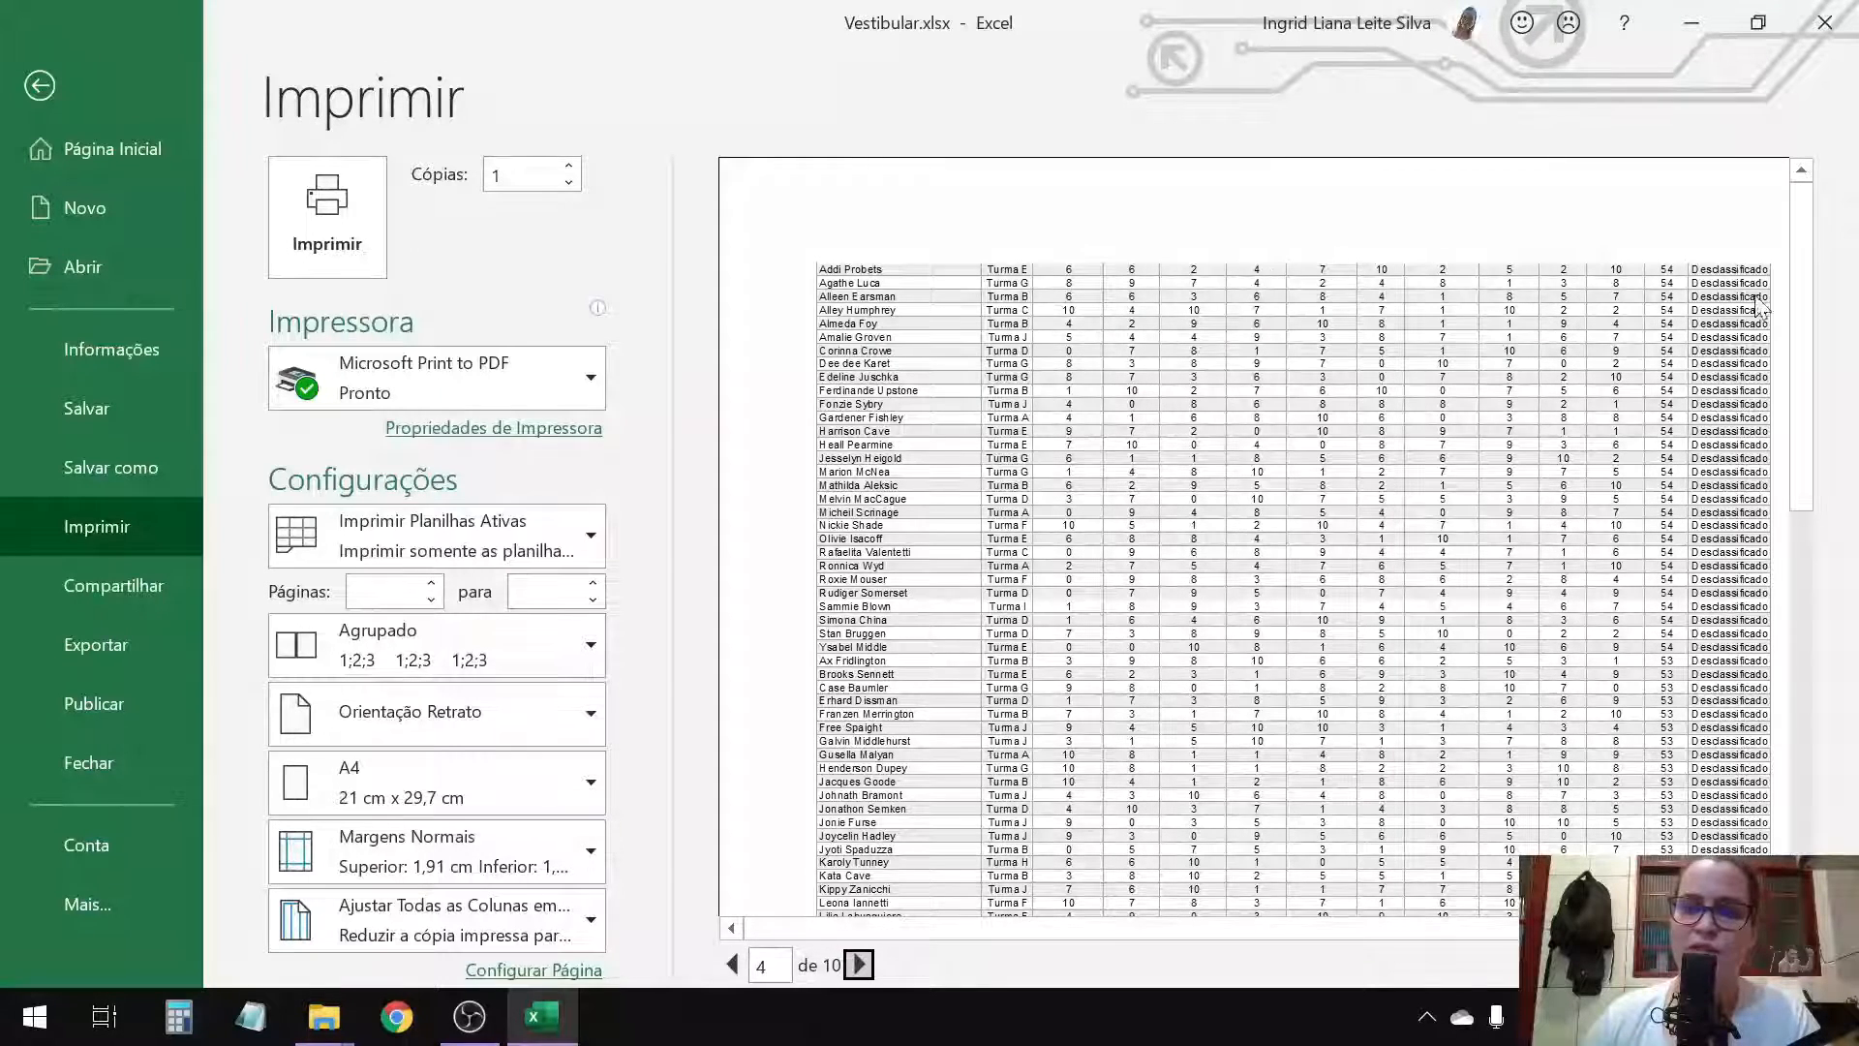
left_click(858, 965)
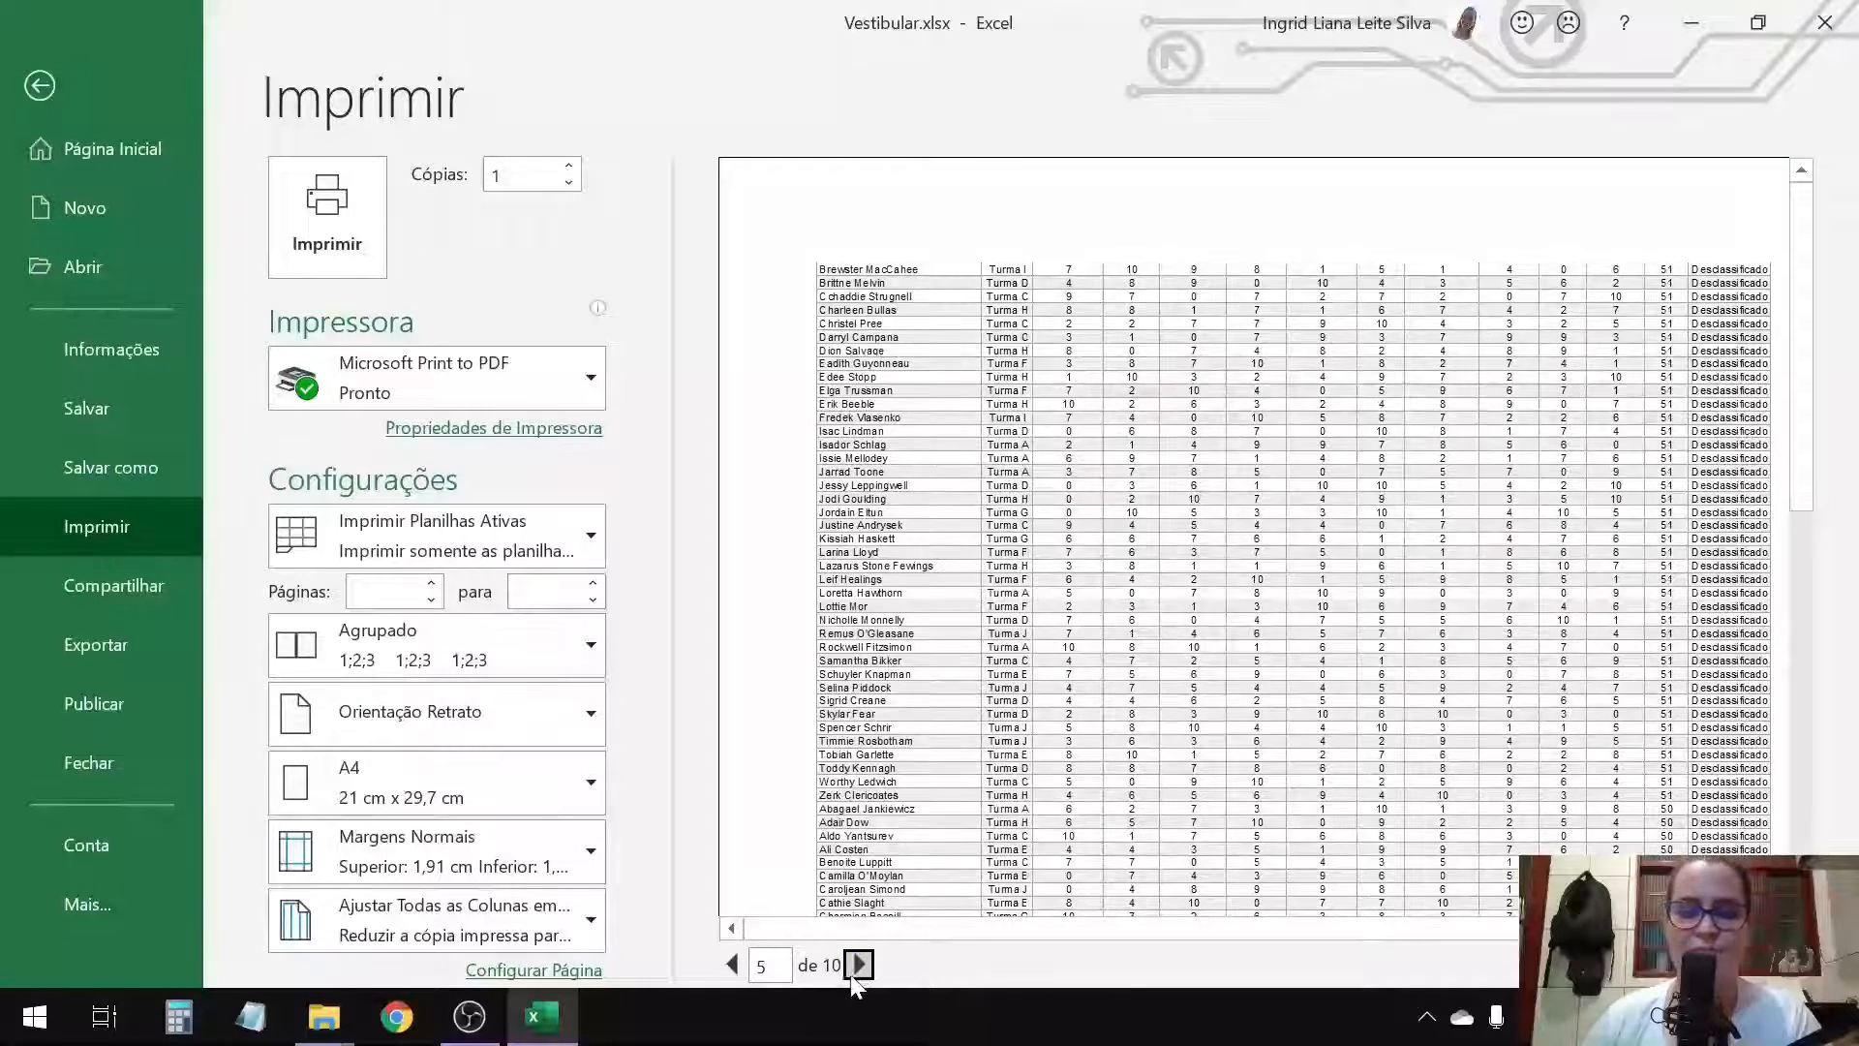
left_click(854, 972)
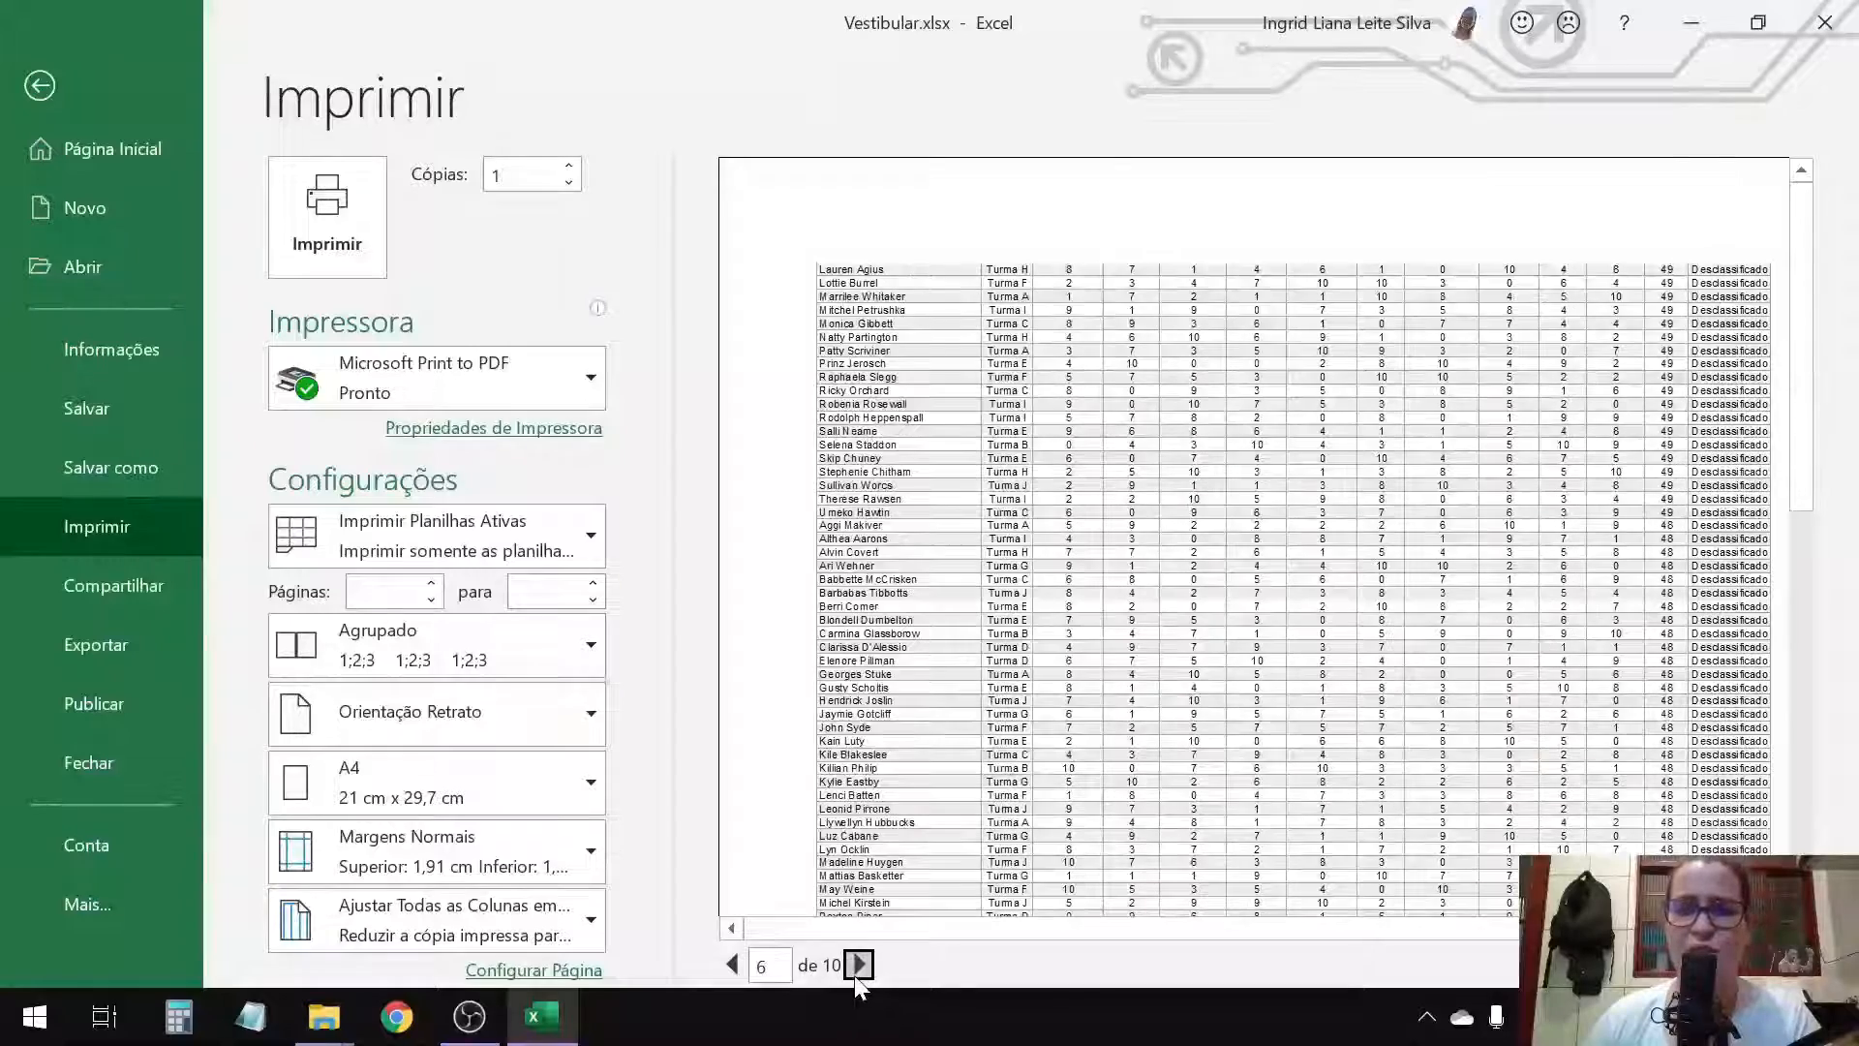
left_click(745, 970)
left_click(745, 970)
left_click(746, 970)
left_click(745, 970)
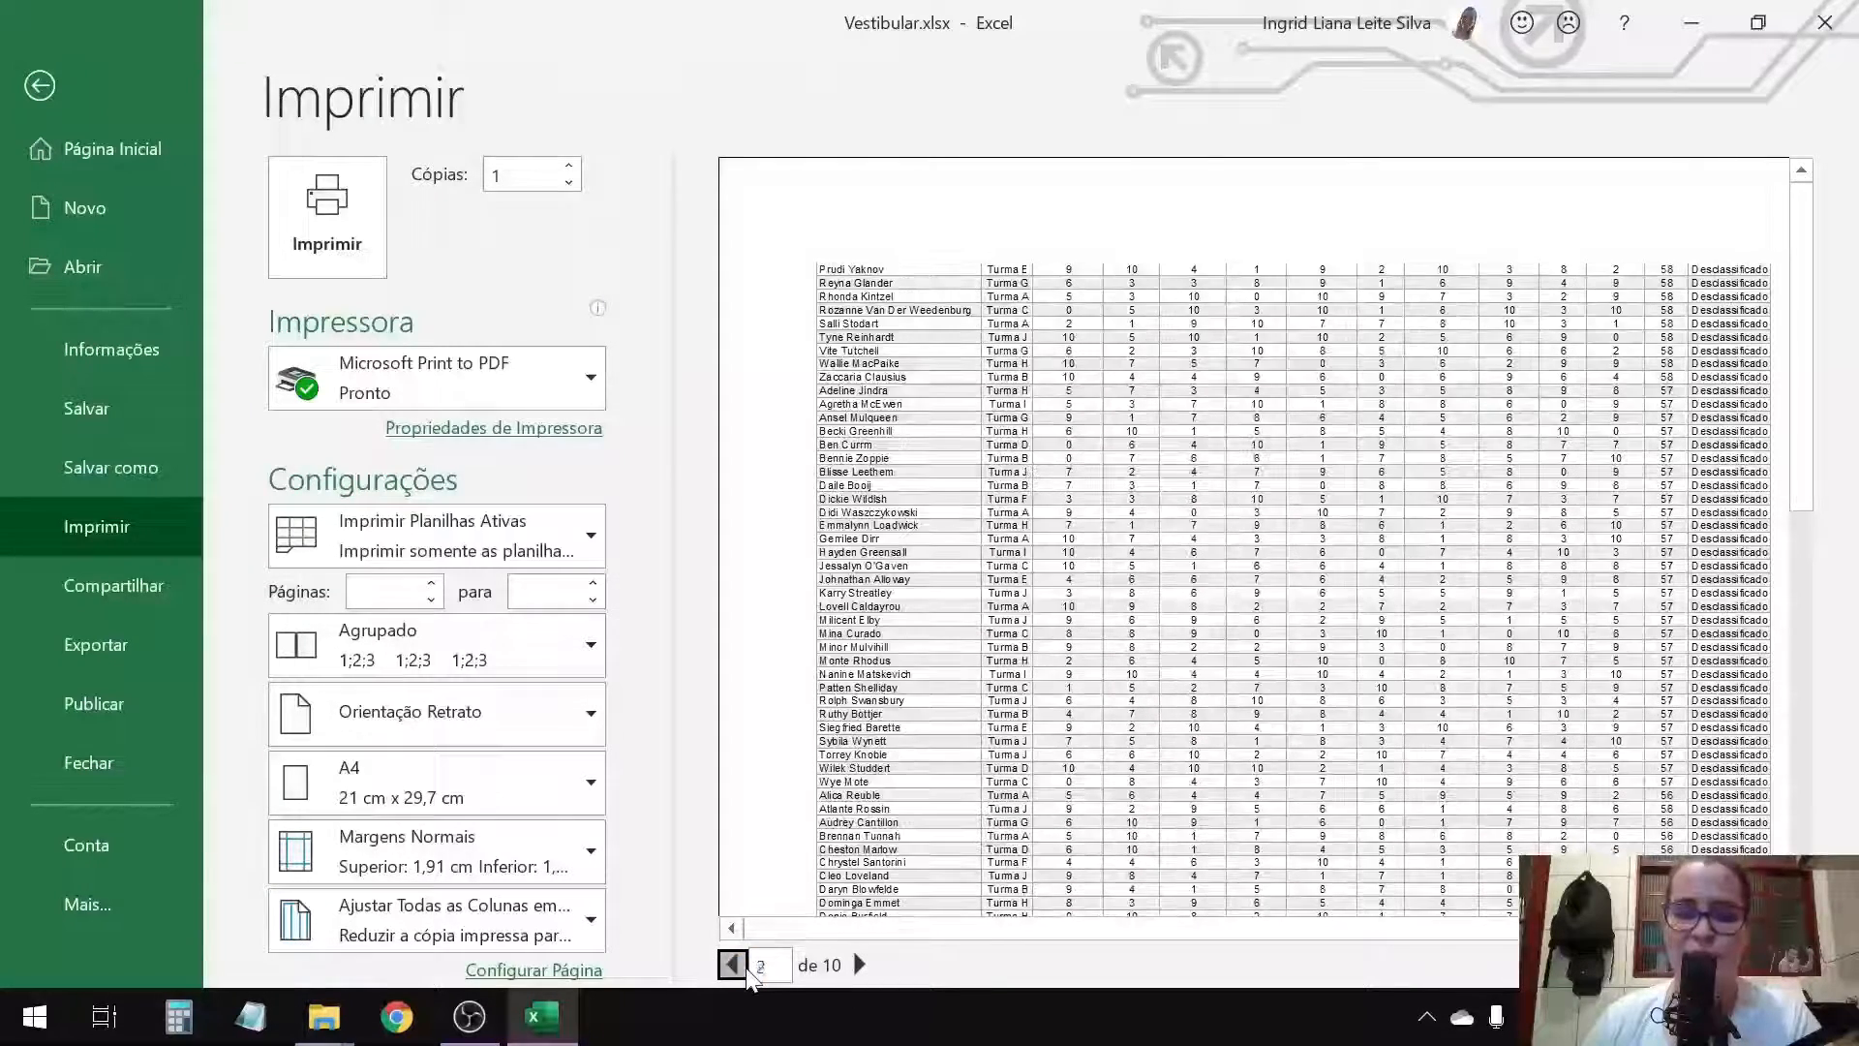
left_click(746, 970)
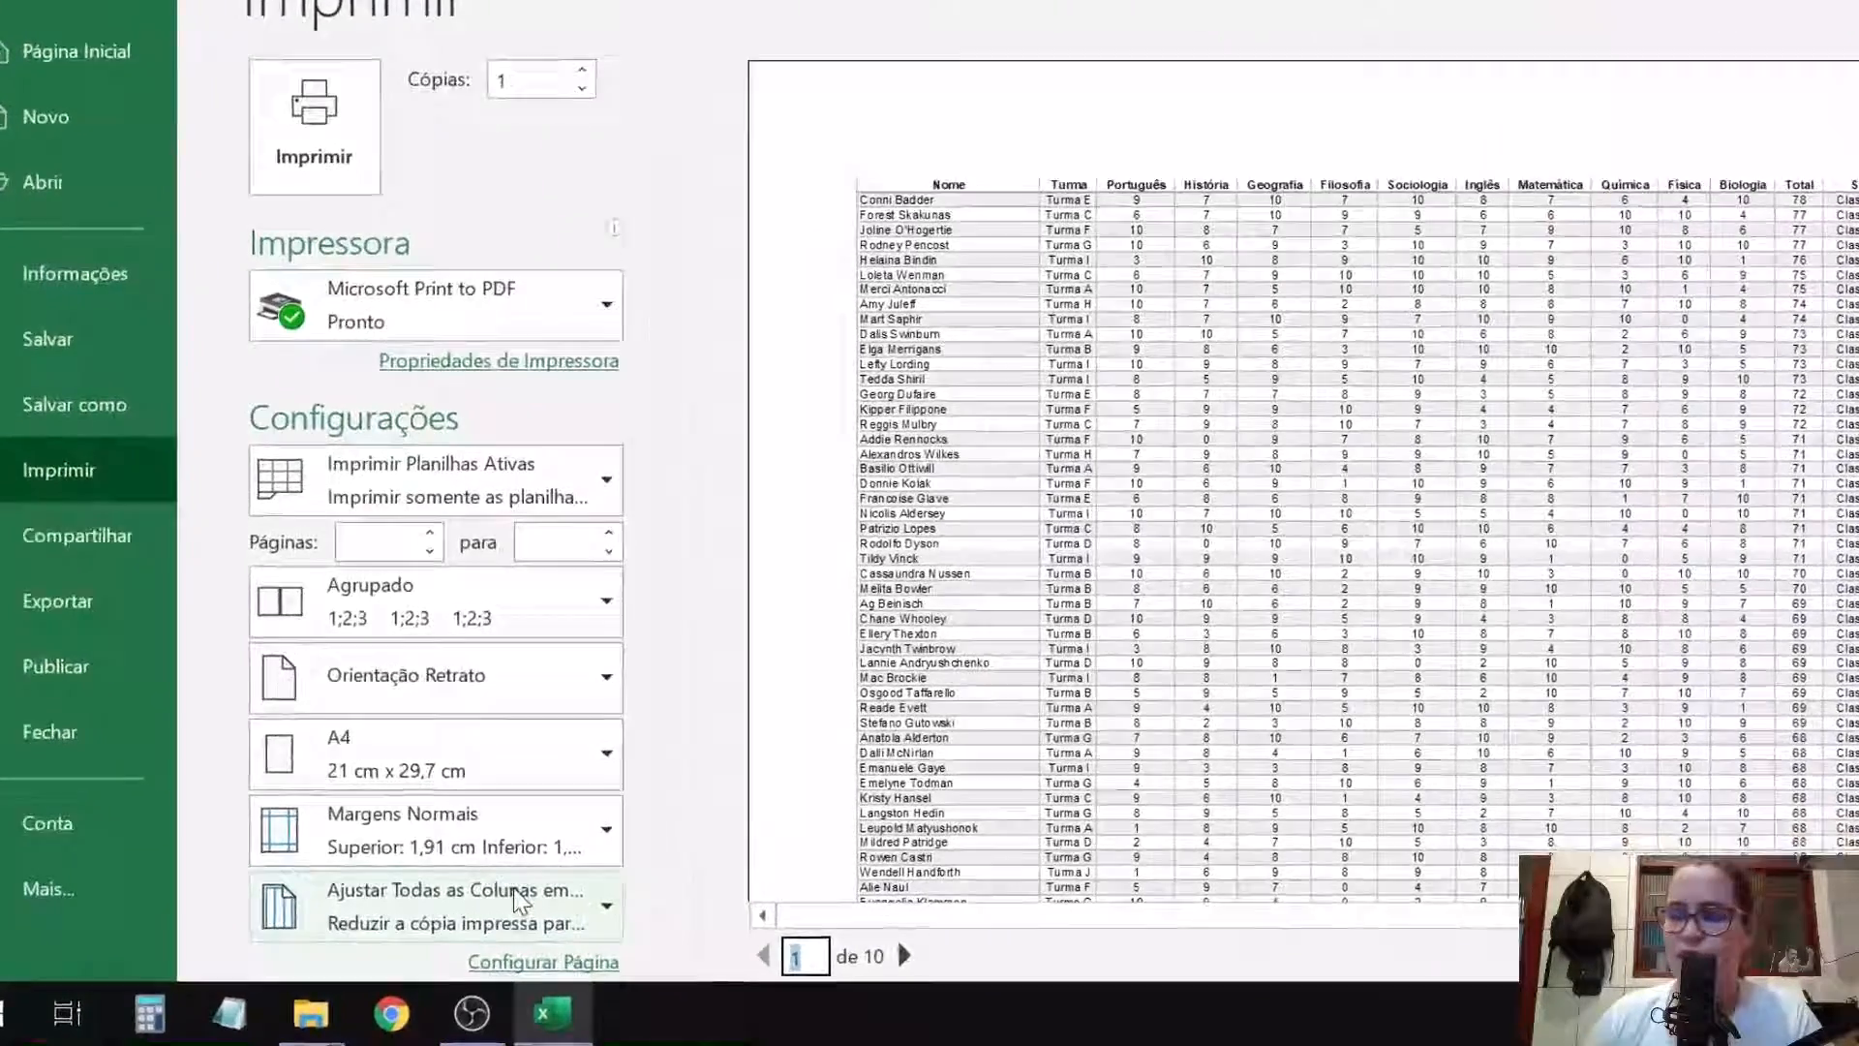
Step: Try the scaling option Ajustar Todas as Linhas em Uma Página and look at both preview pages, returning to page 1
left_click(520, 919)
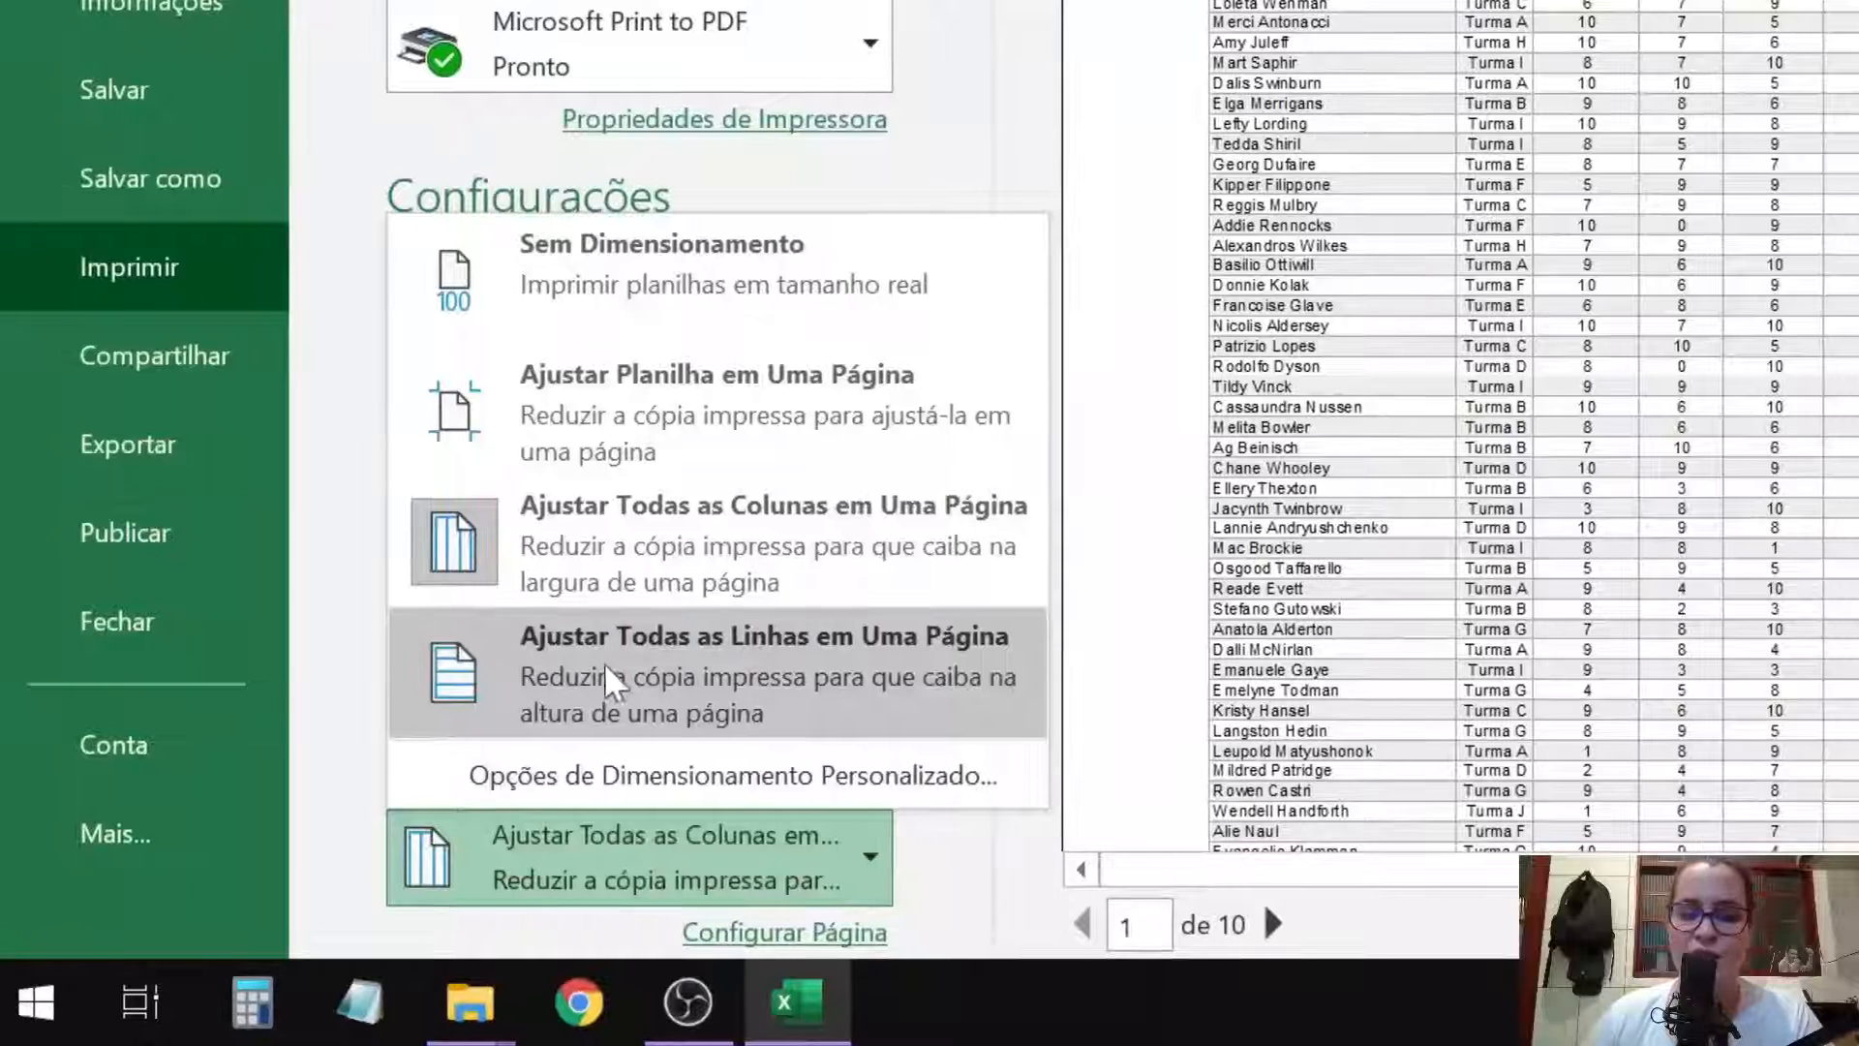
left_click(619, 689)
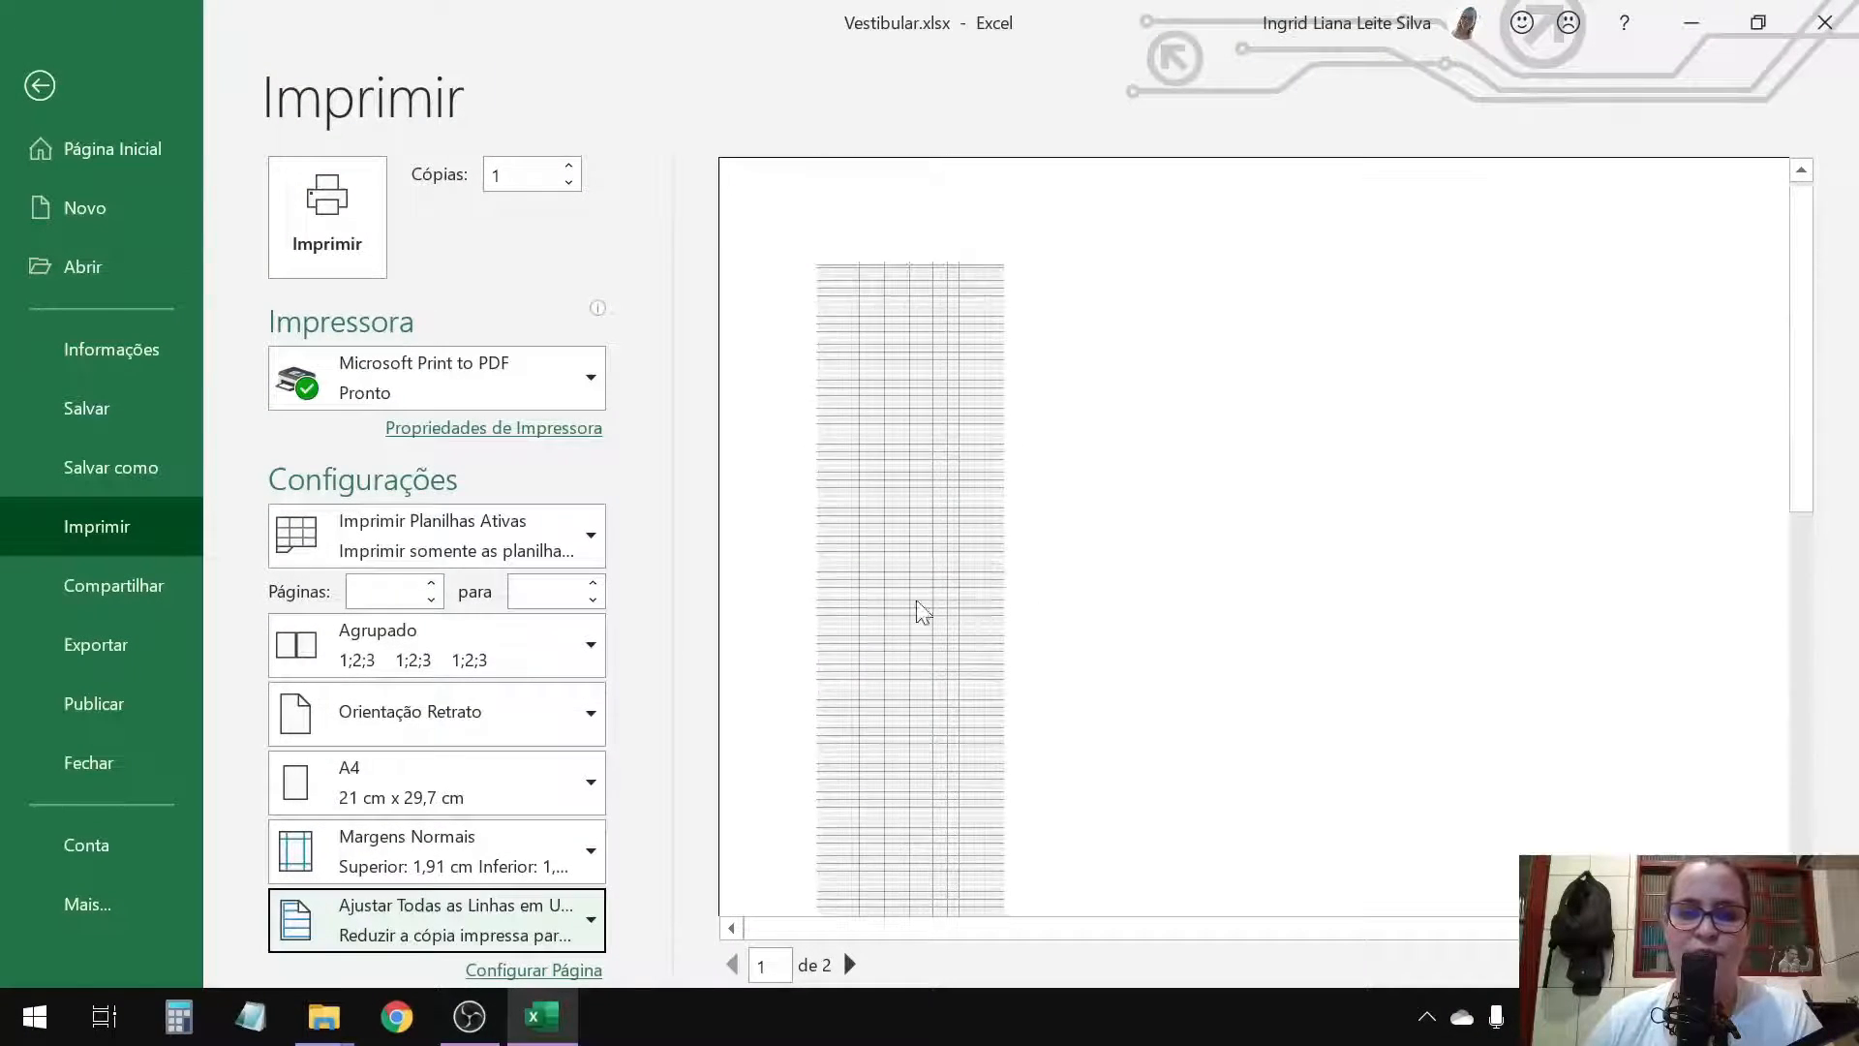
scroll(1007, 490, "down", 3)
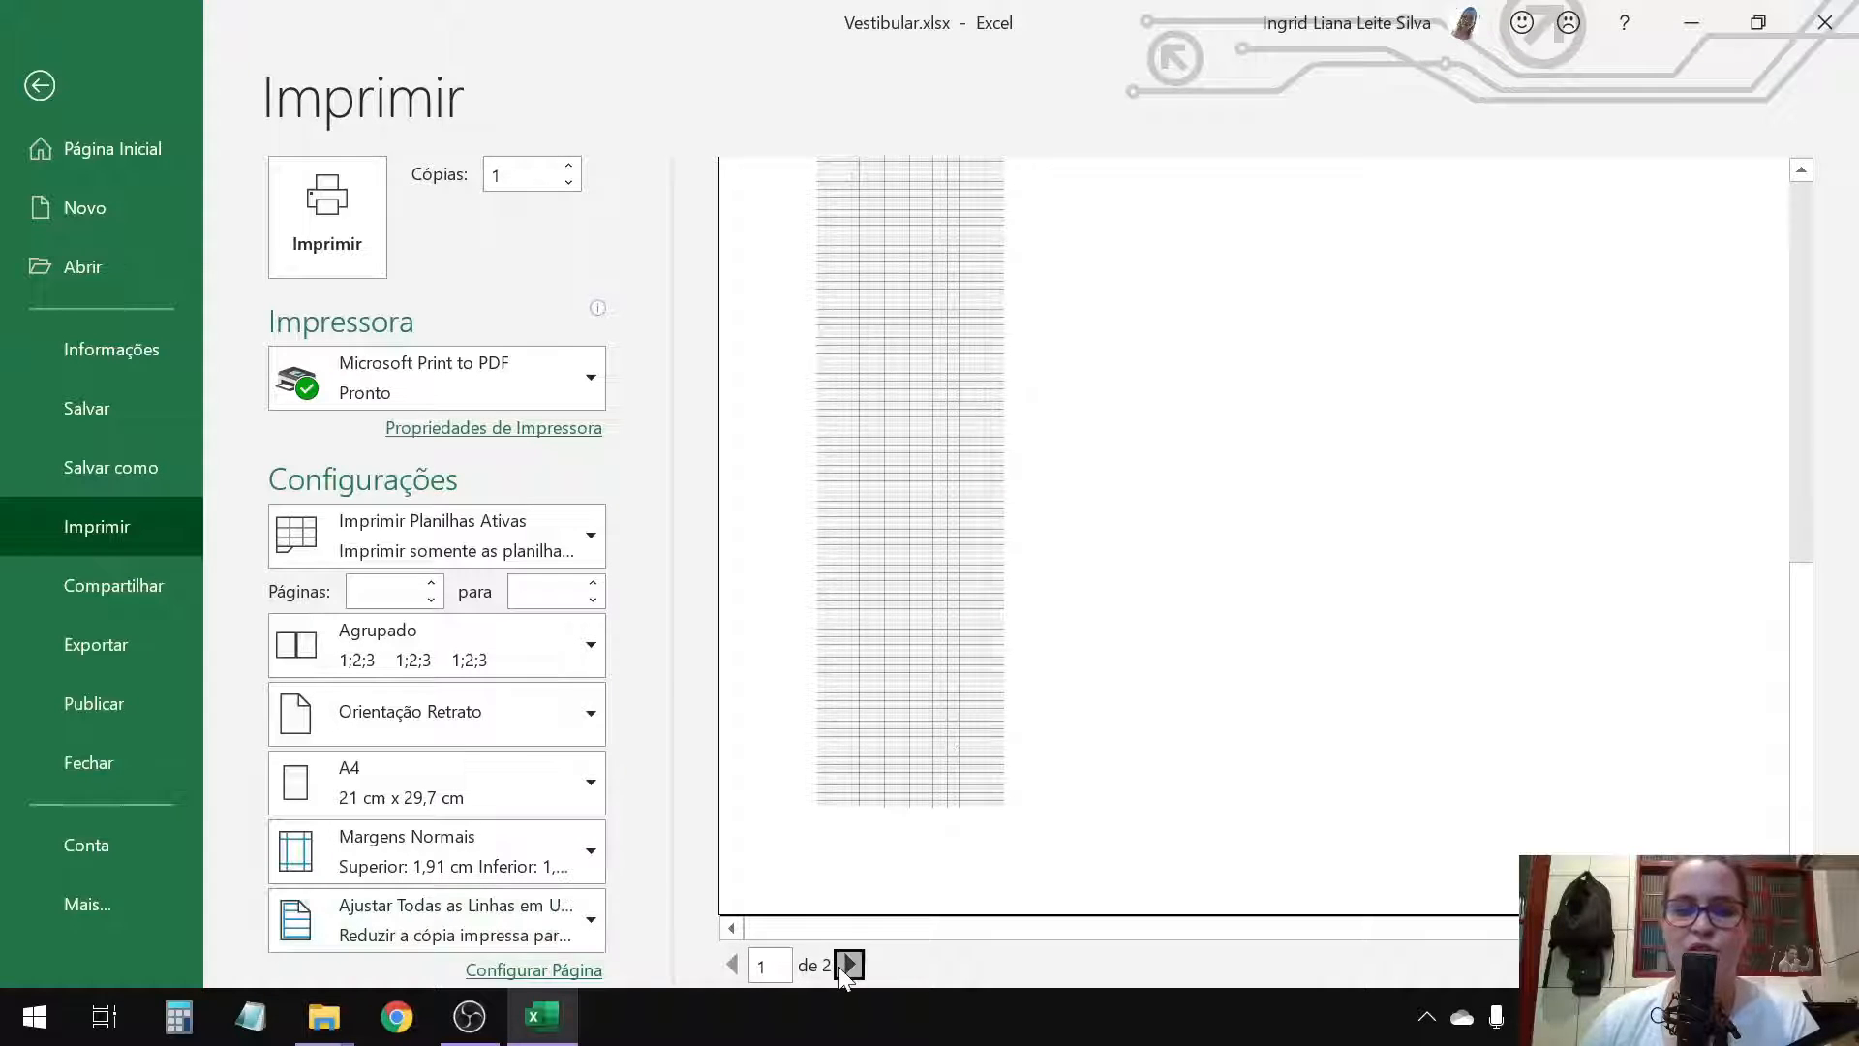
left_click(850, 965)
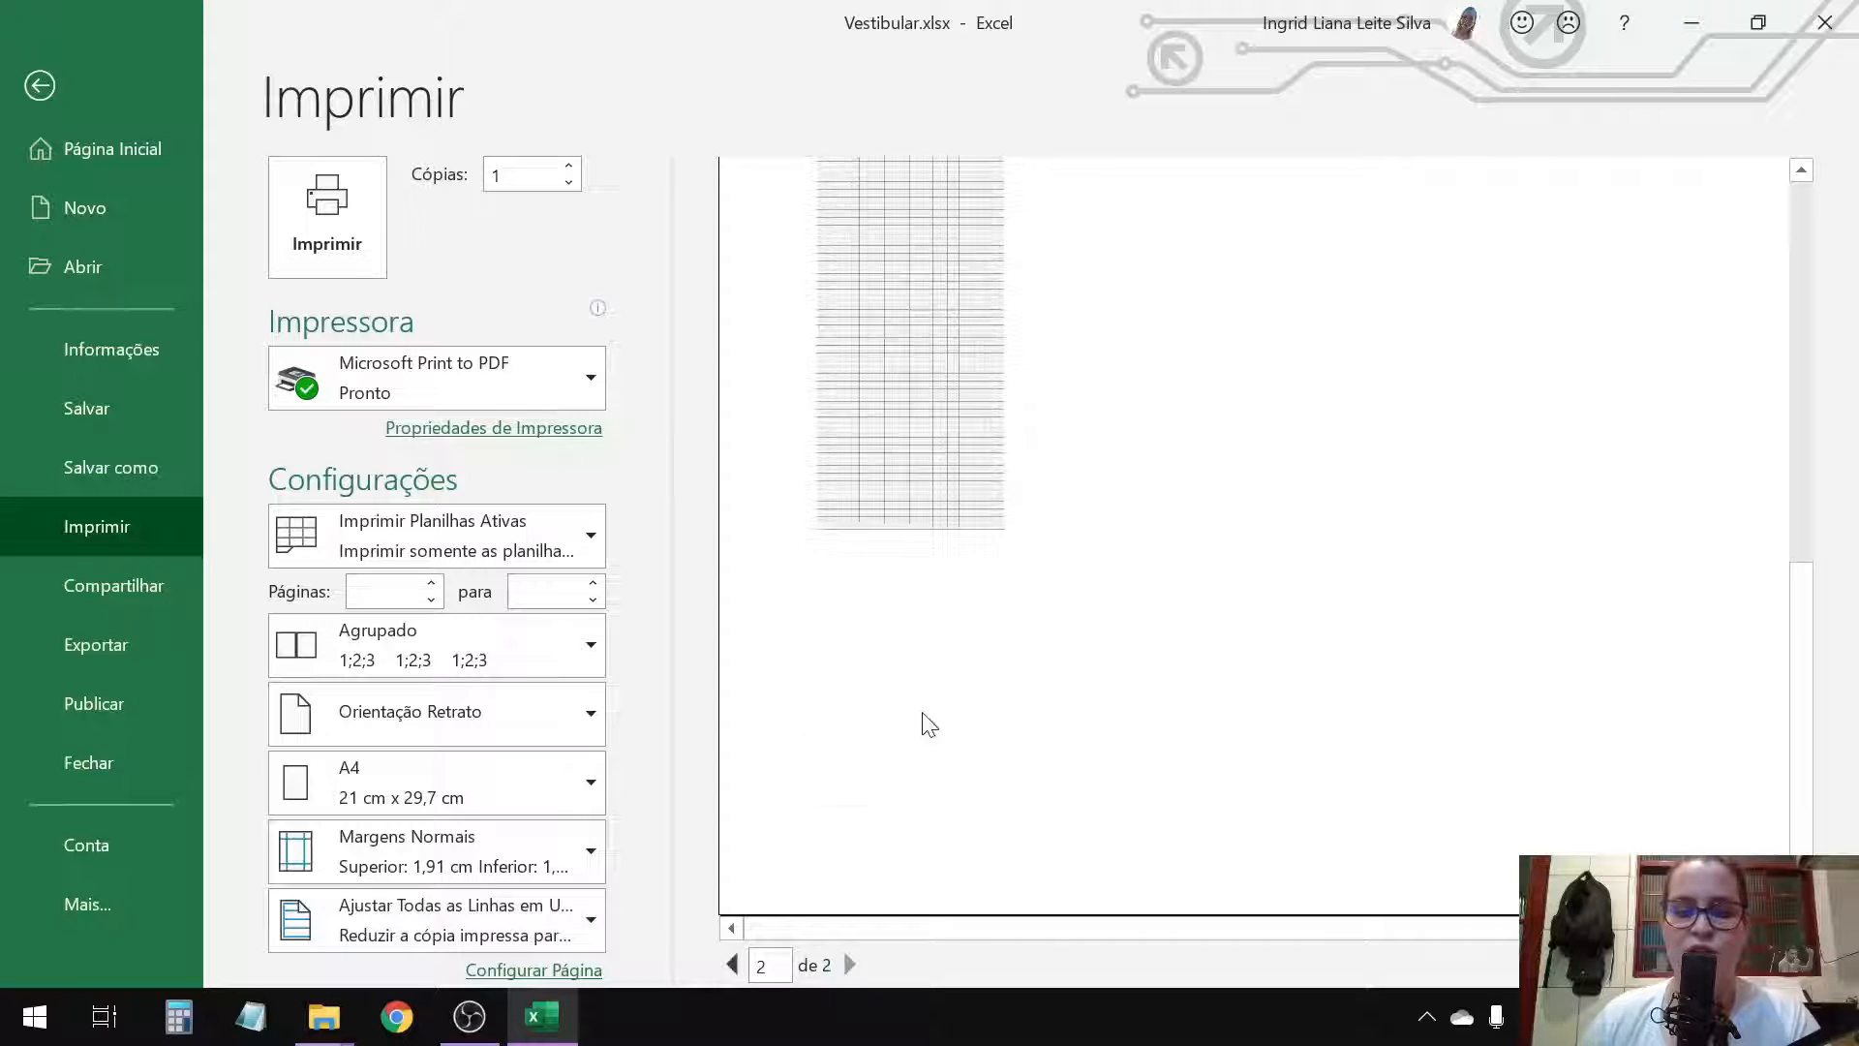
left_click(726, 967)
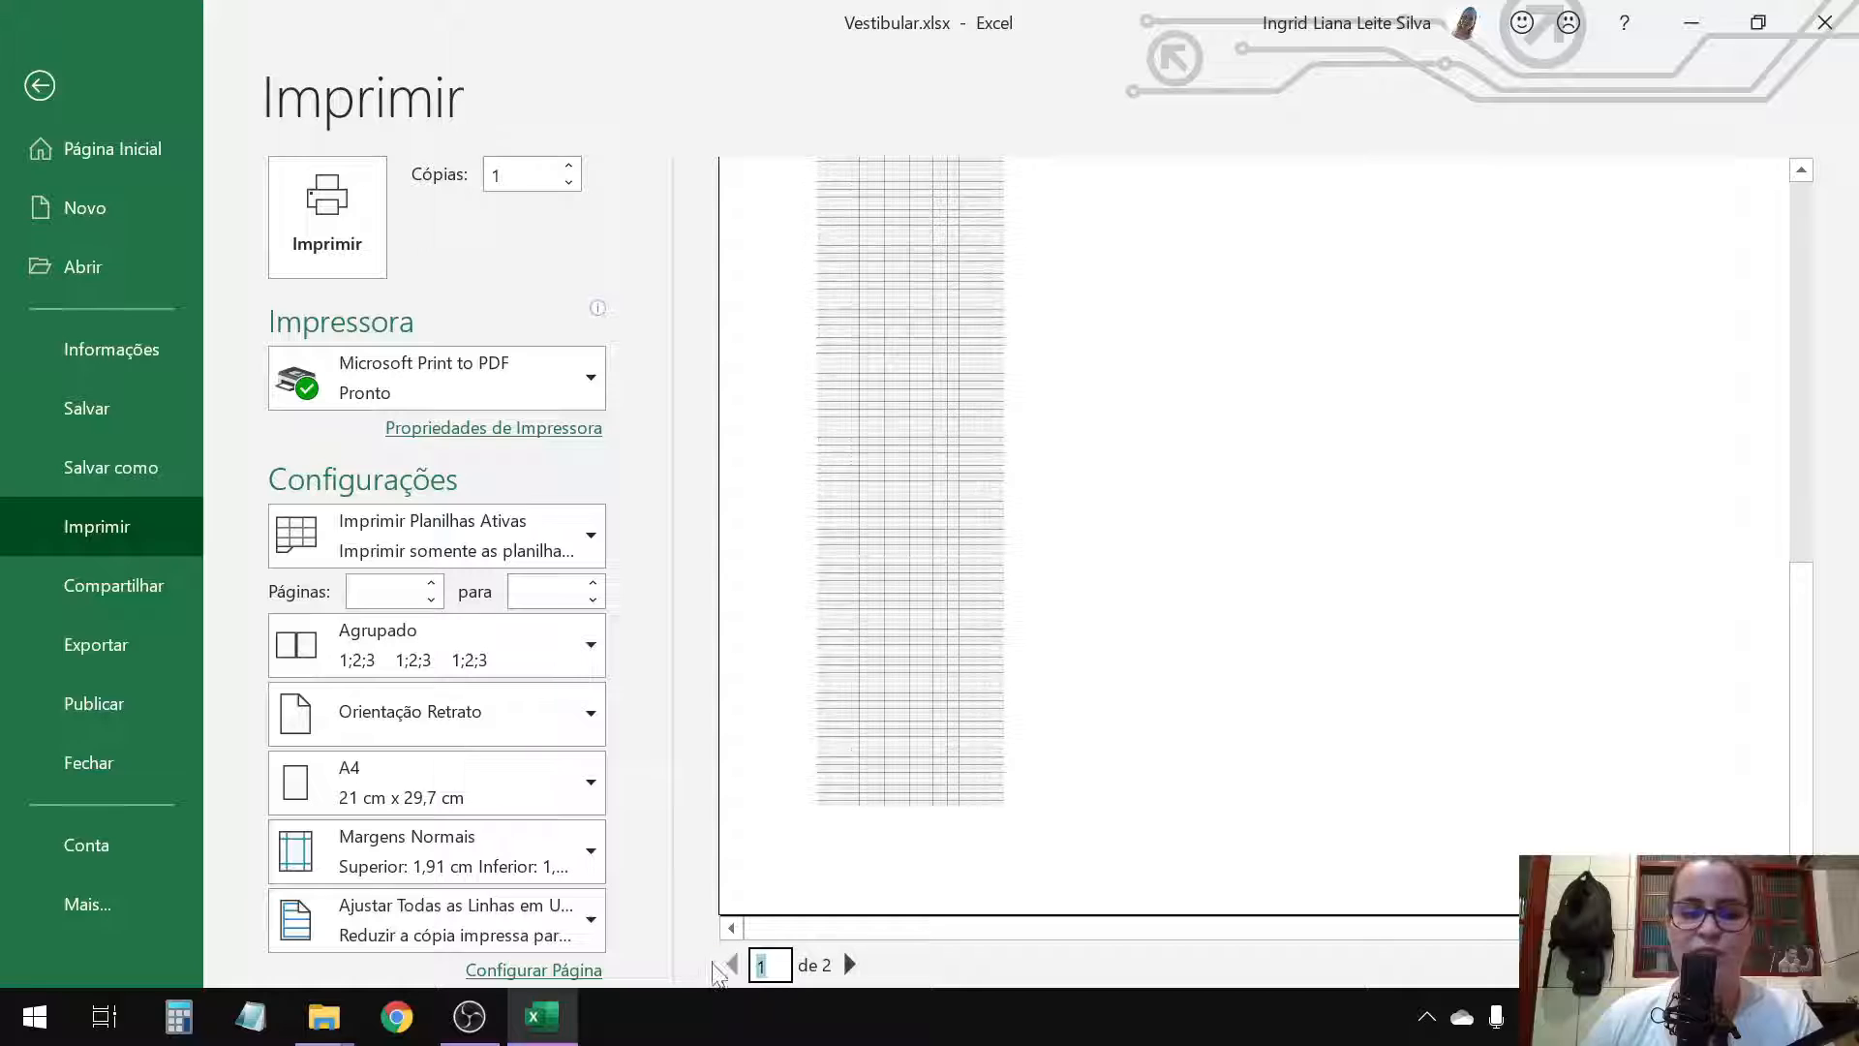
Step: Switch the print scaling back to Ajustar Todas as Colunas em Uma Página and view page 1 from its header row
left_click(481, 937)
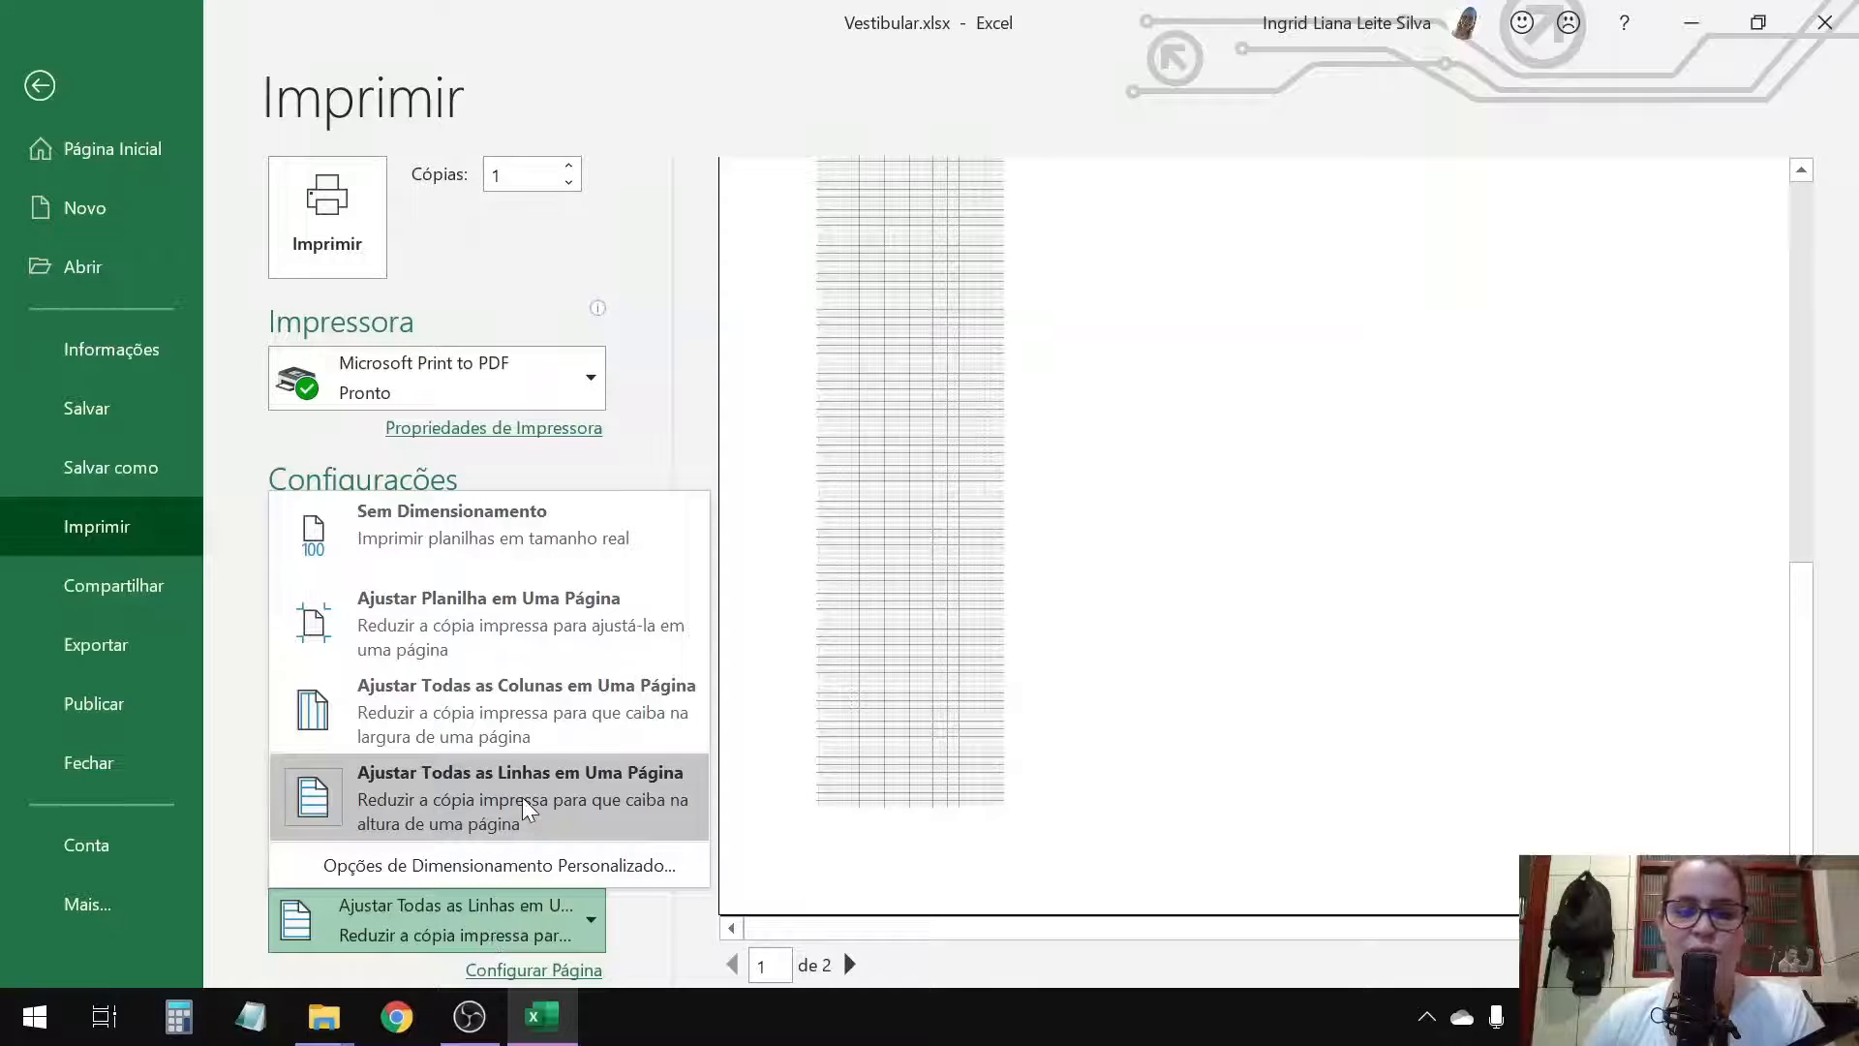
left_click(483, 717)
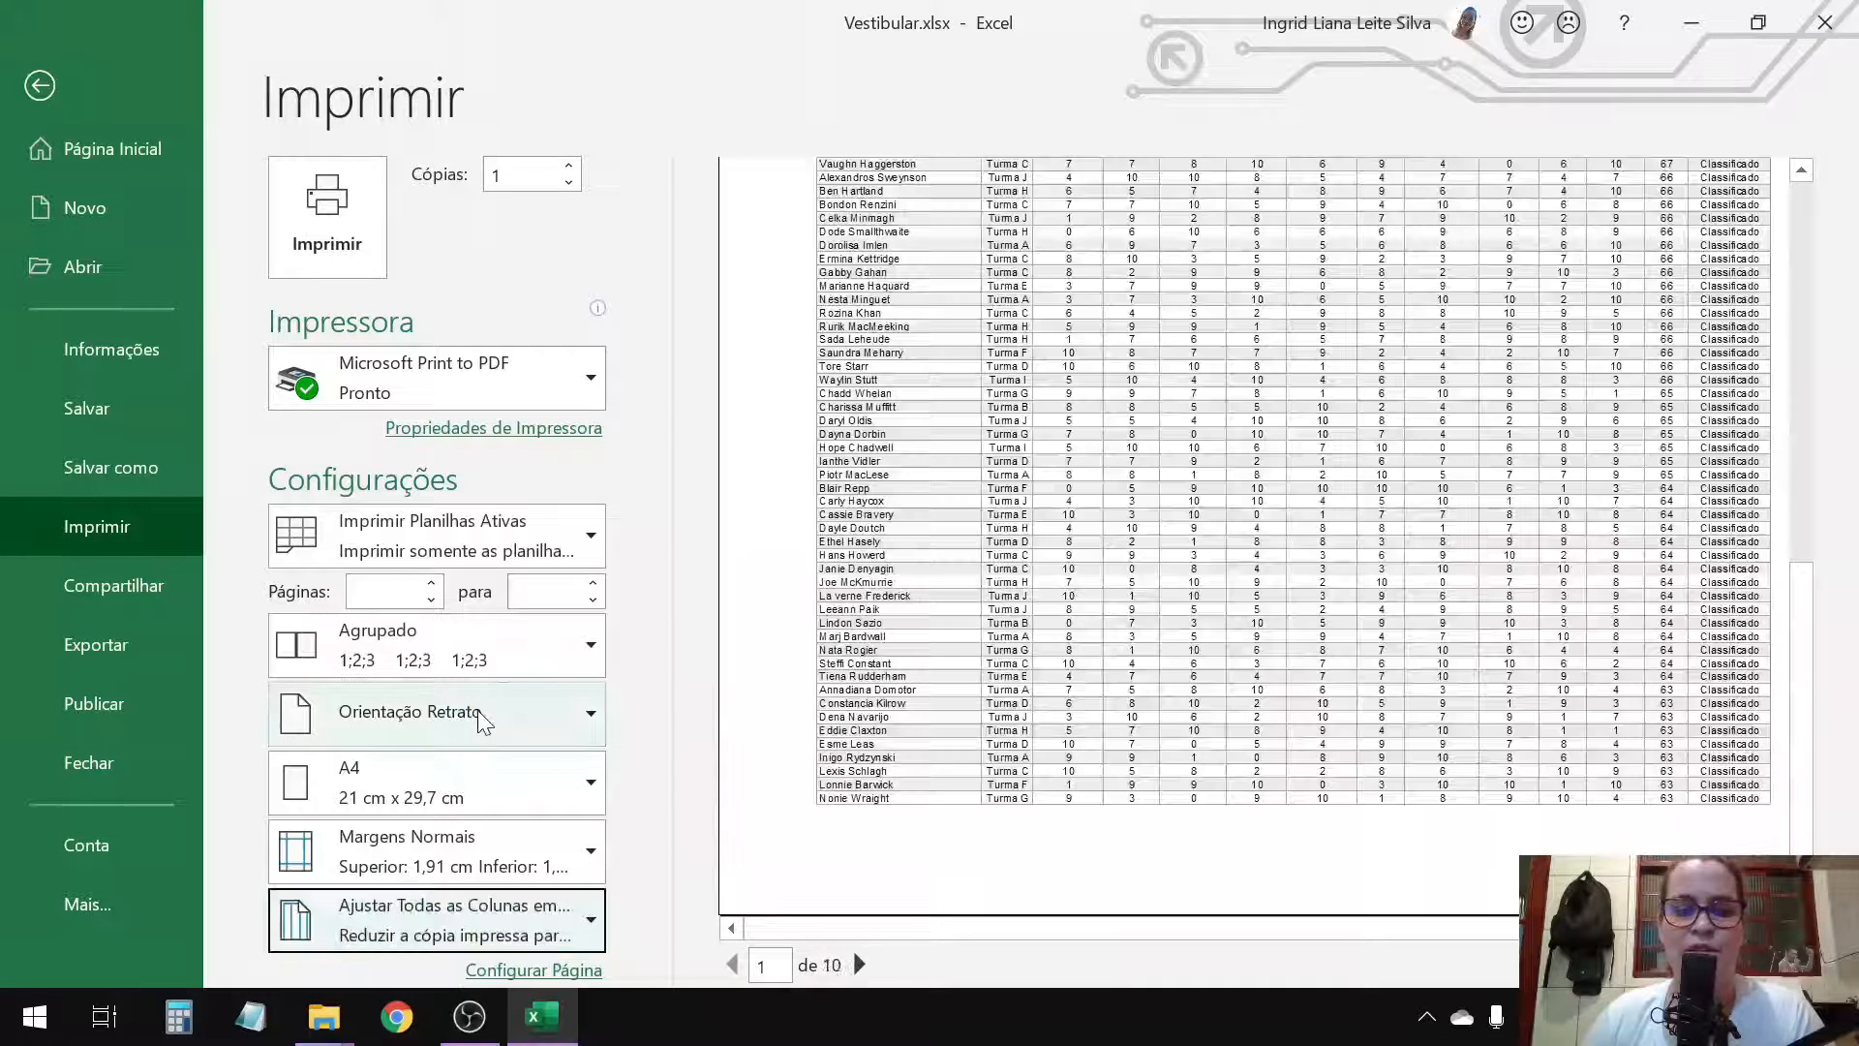
scroll(1232, 518, "up", 1)
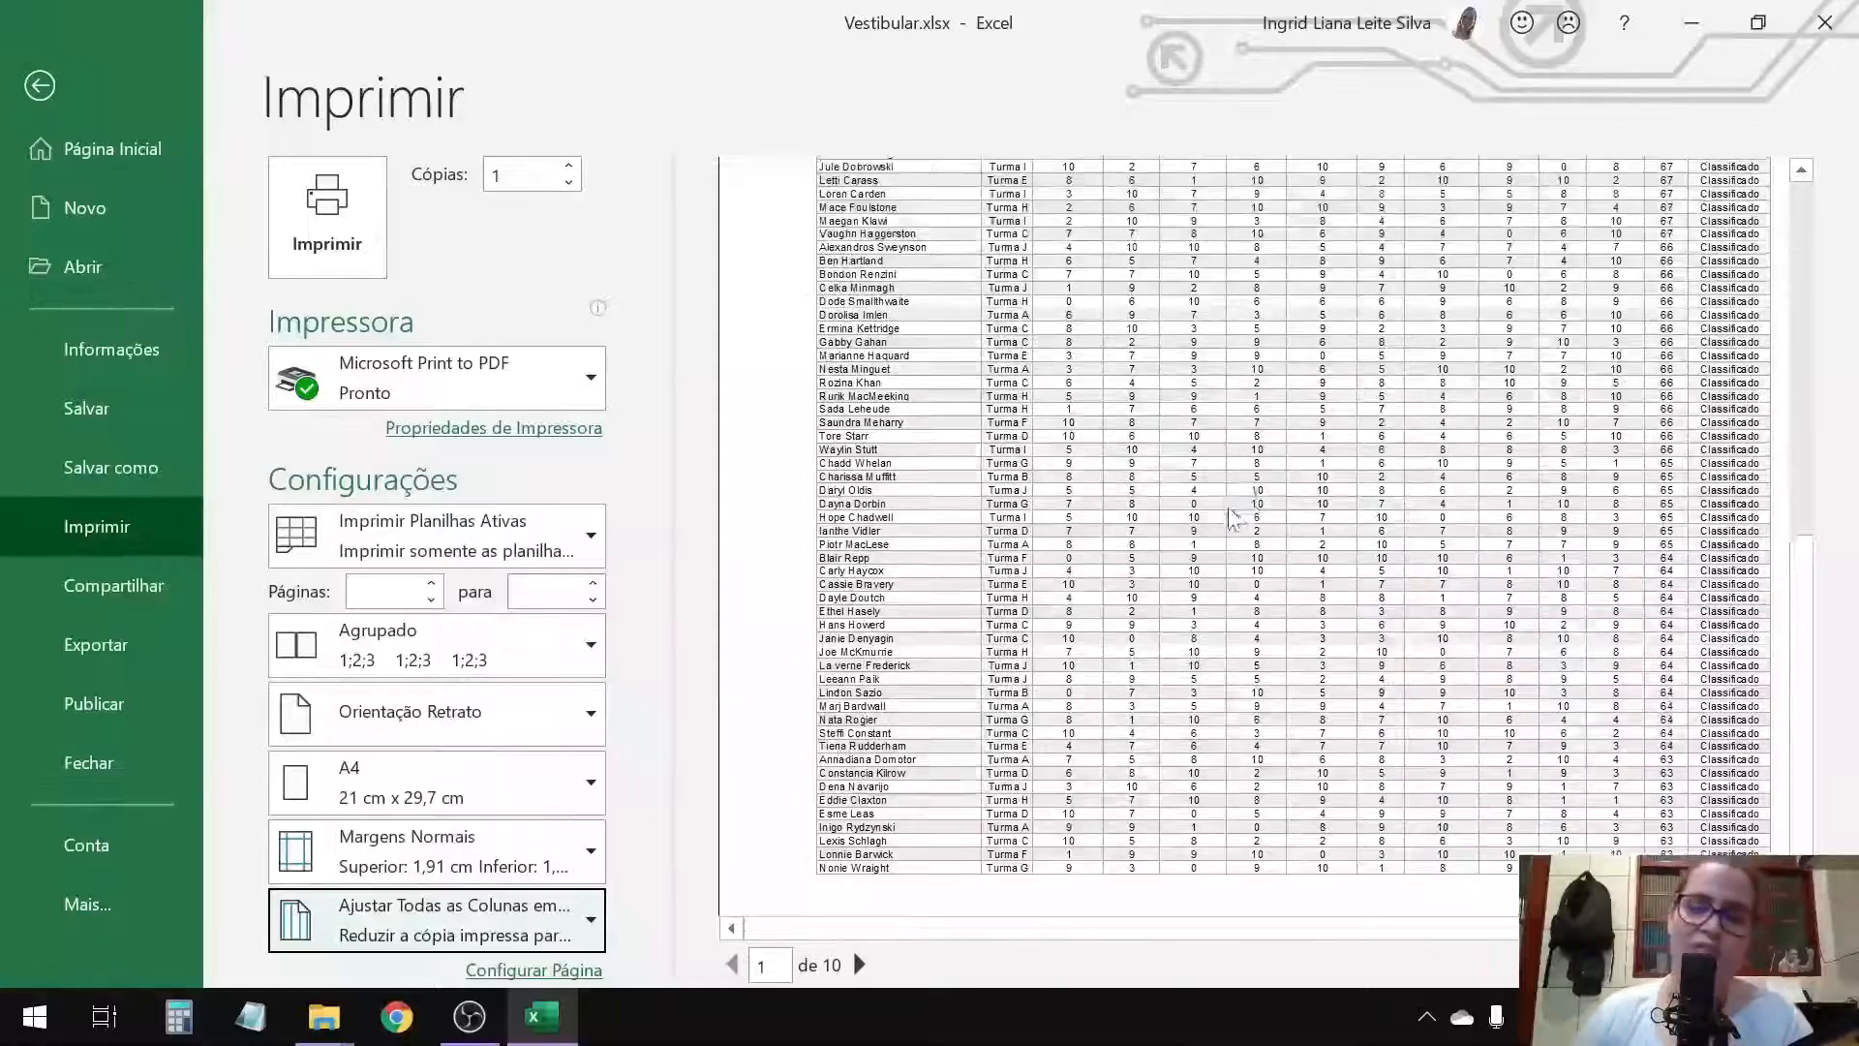
scroll(1232, 513, "up", 10)
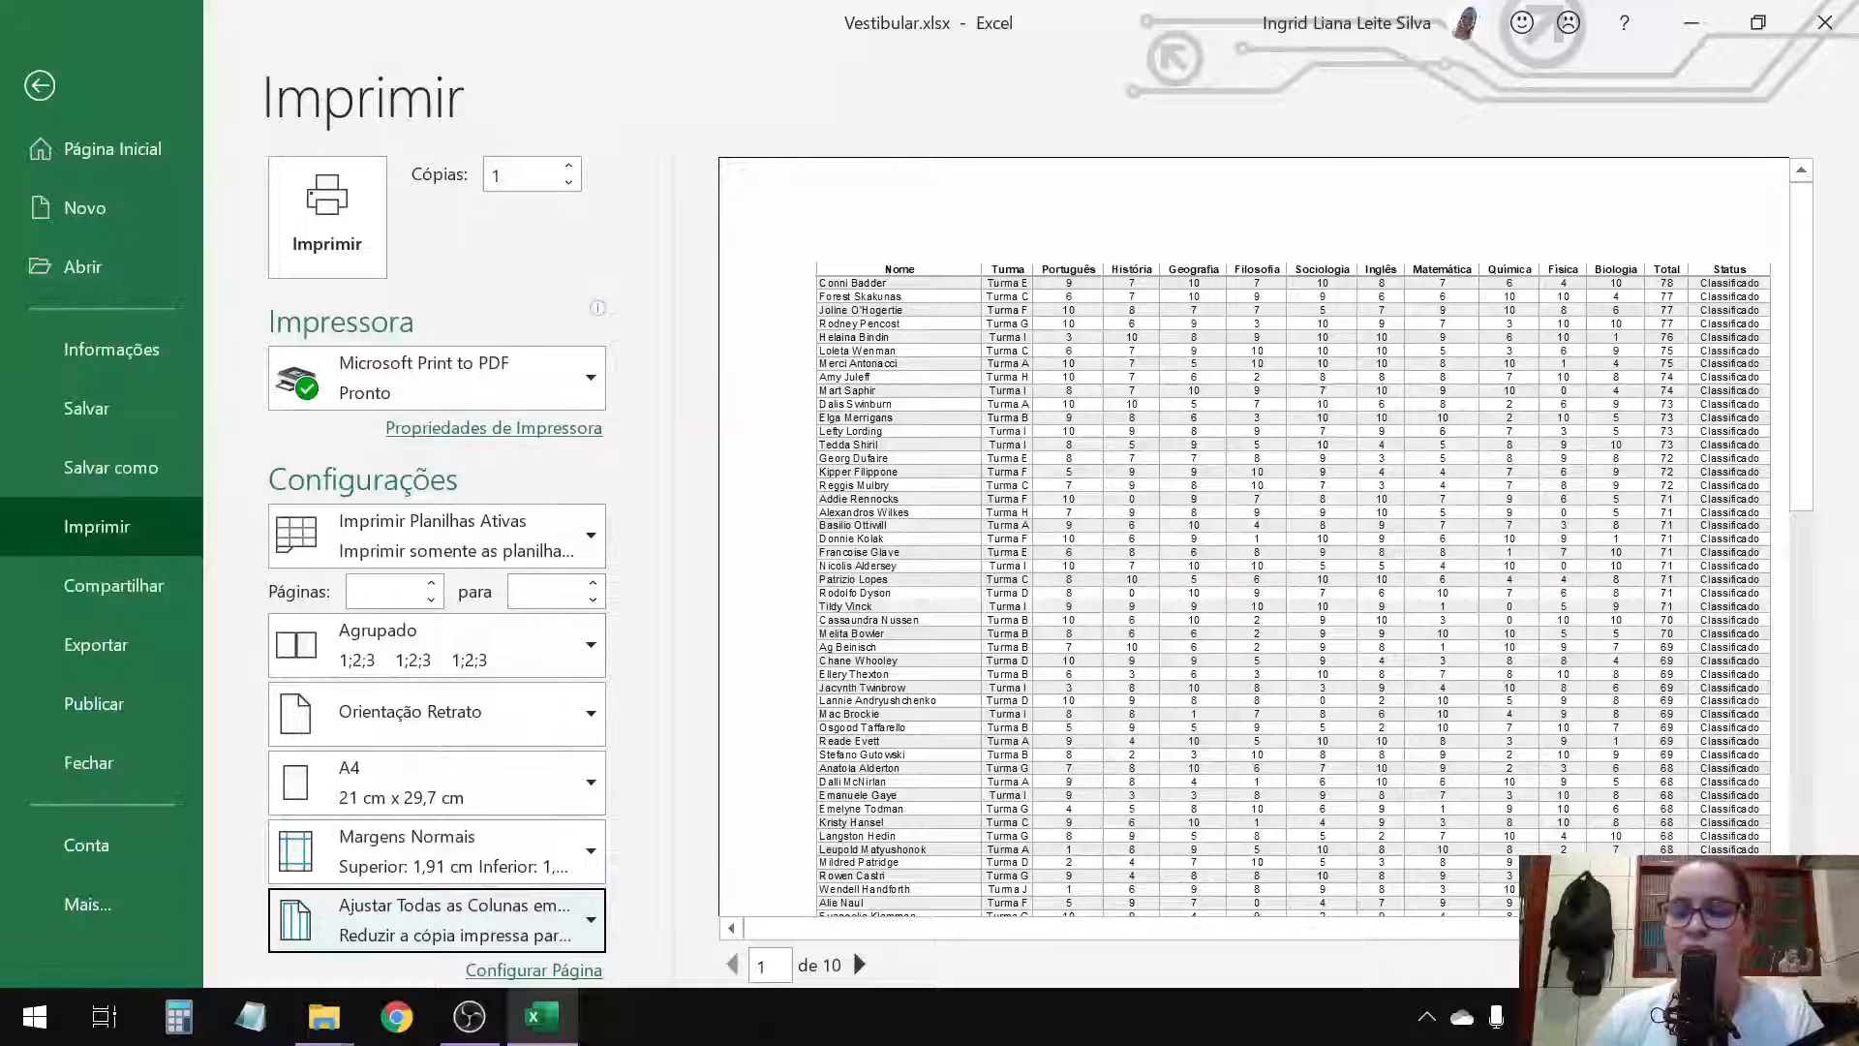
Step: Check page 1 as a whole page and enlarged, and set the print margins to Estreita
left_click(1572, 716)
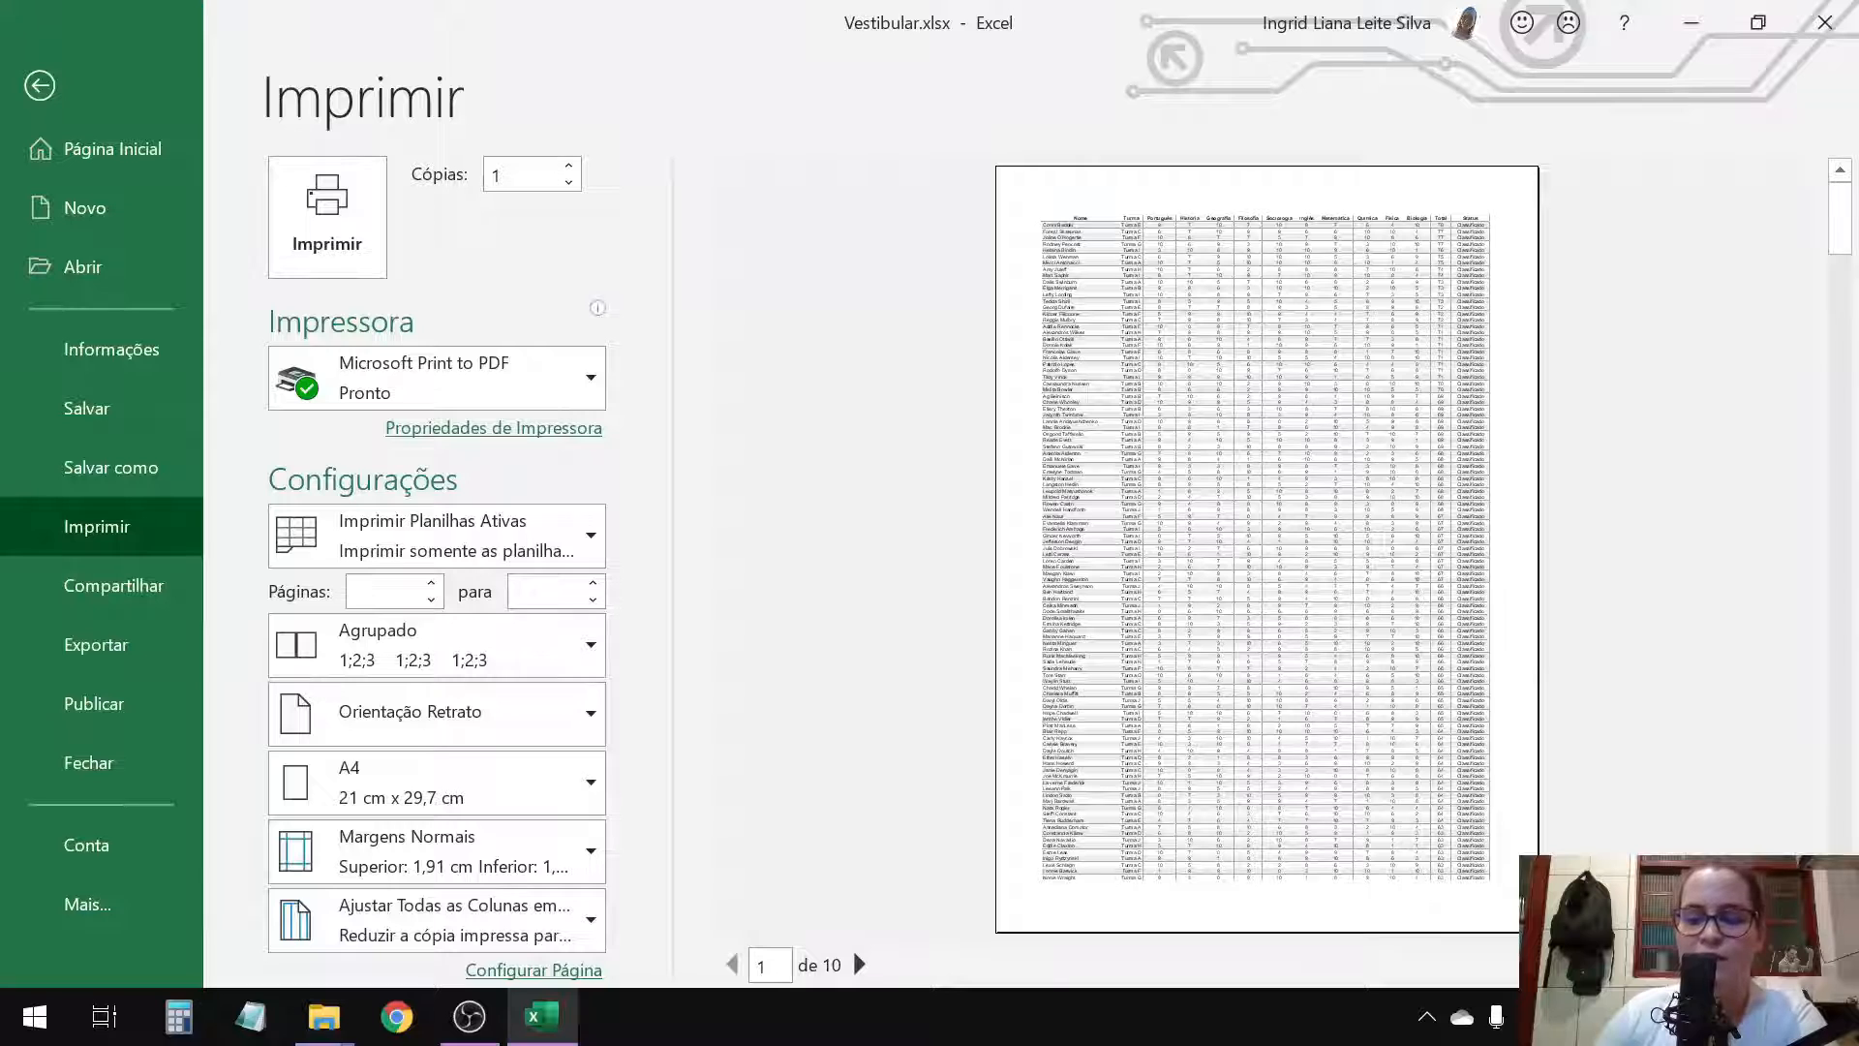
left_click(1836, 965)
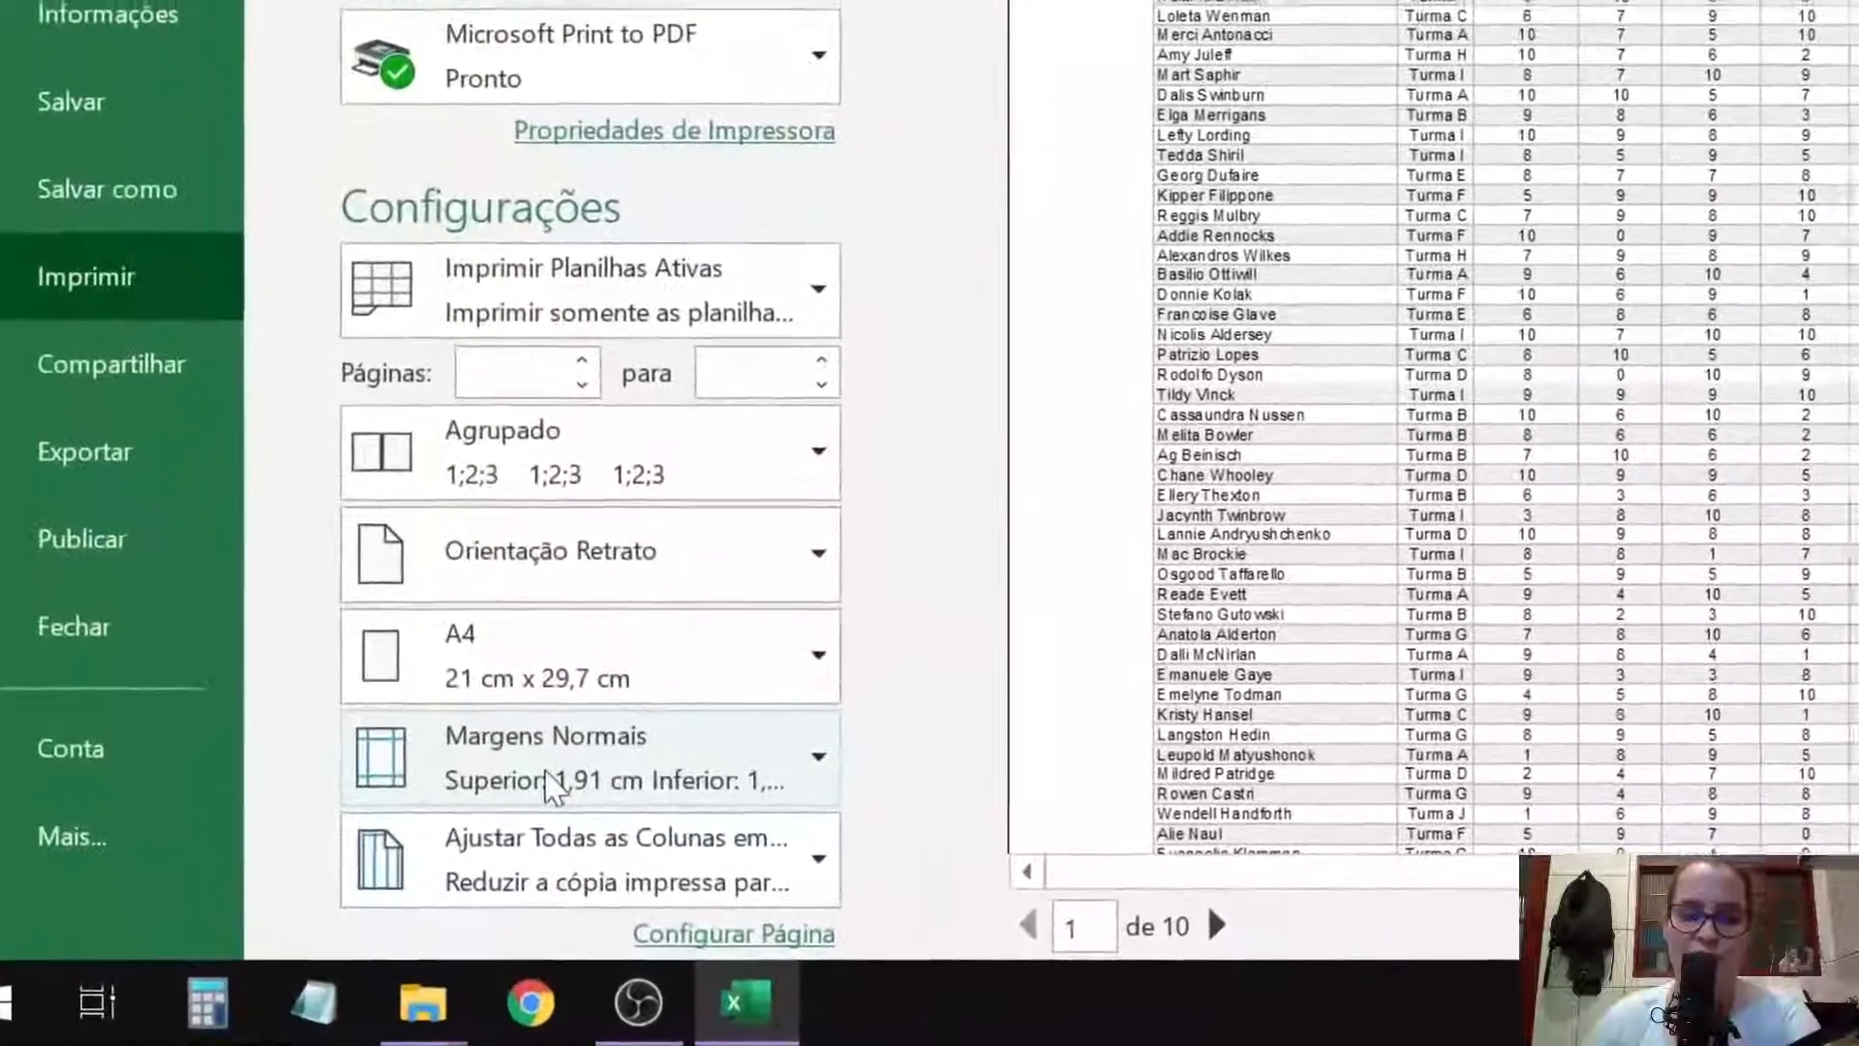
left_click(412, 855)
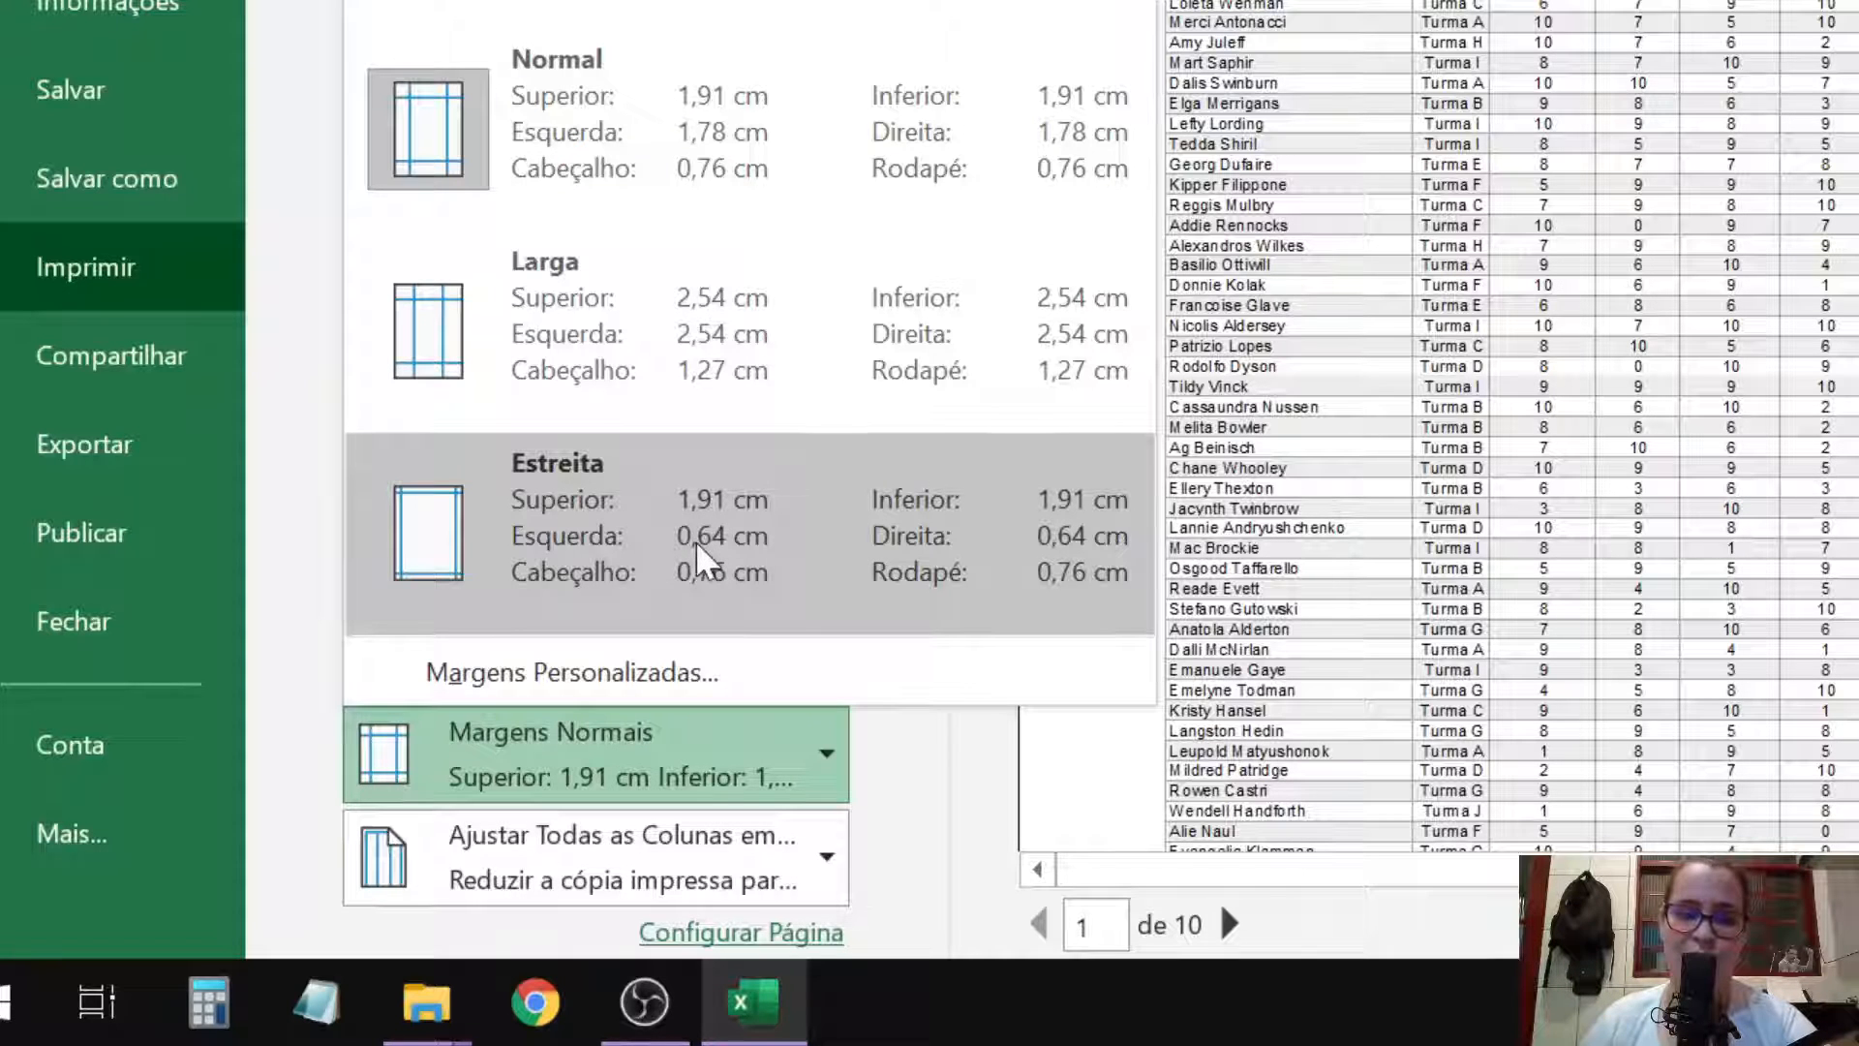
left_click(685, 545)
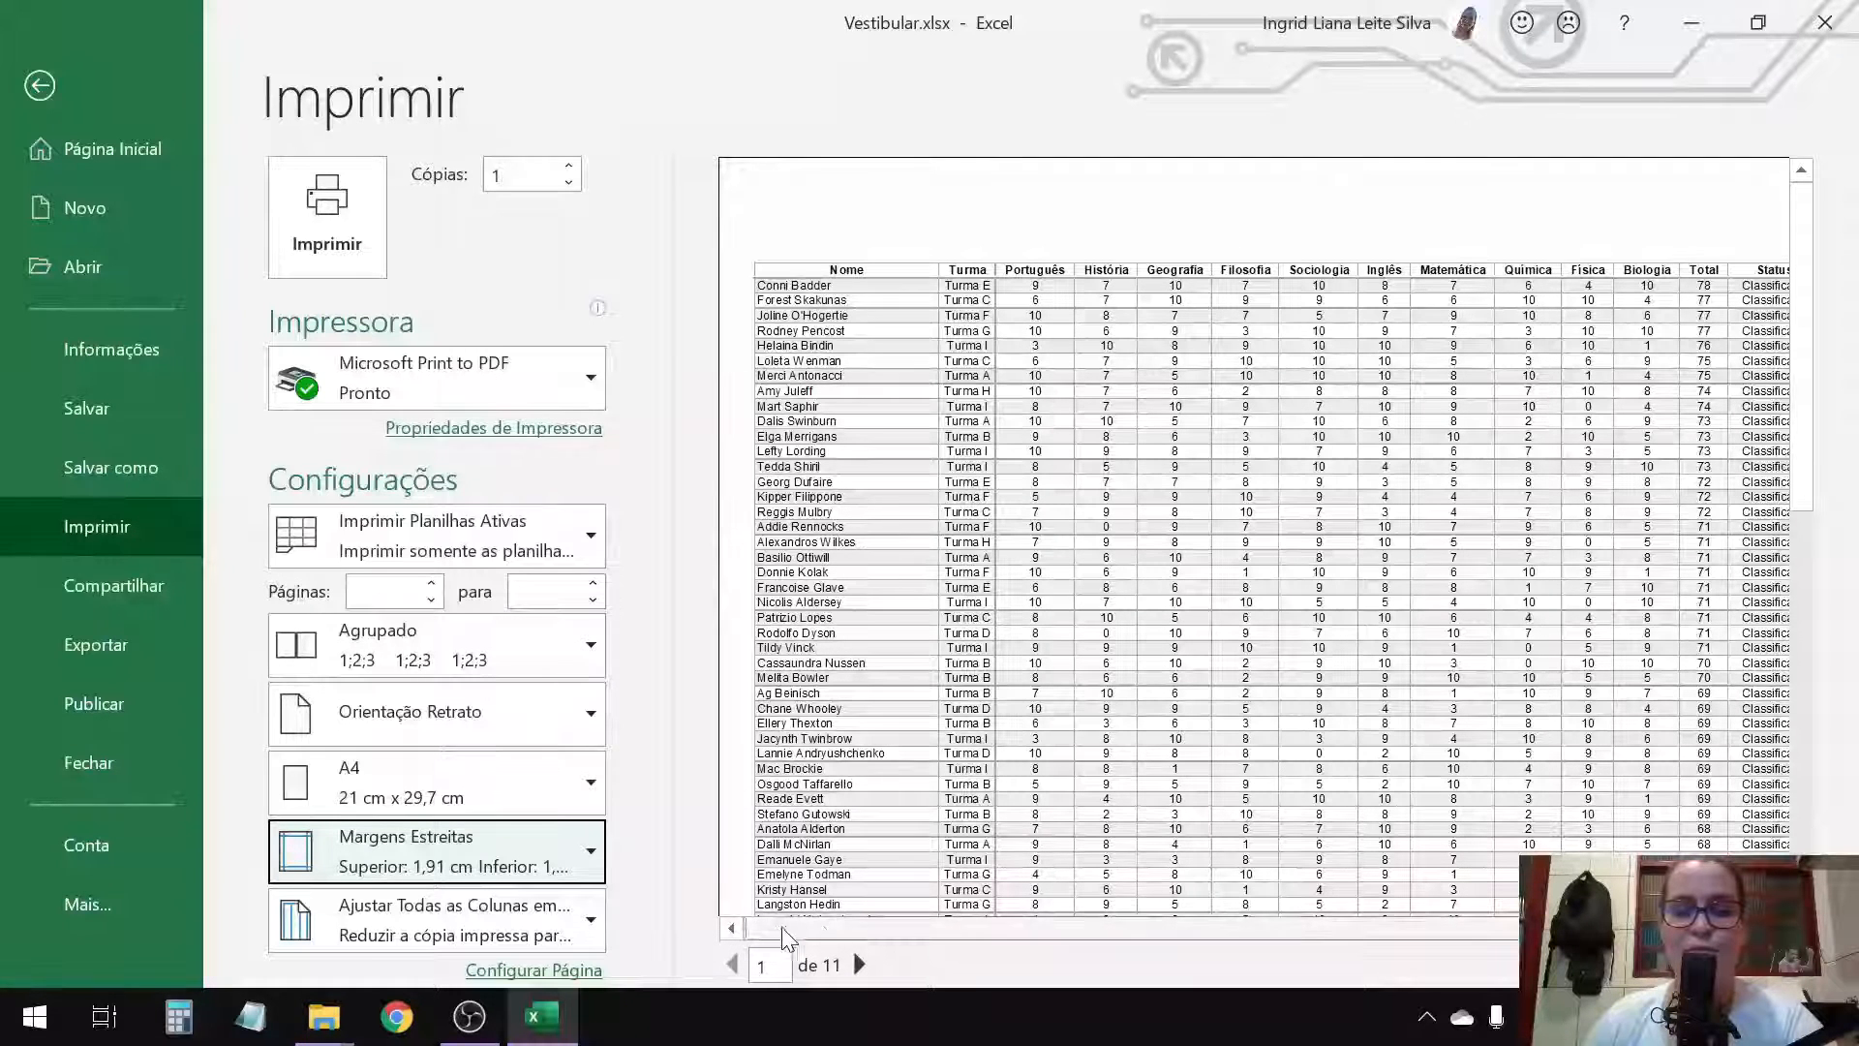
Step: Examine the enlarged page 1 preview across to the Status column, and return to the whole-page view
left_click_drag(874, 934, 1391, 799)
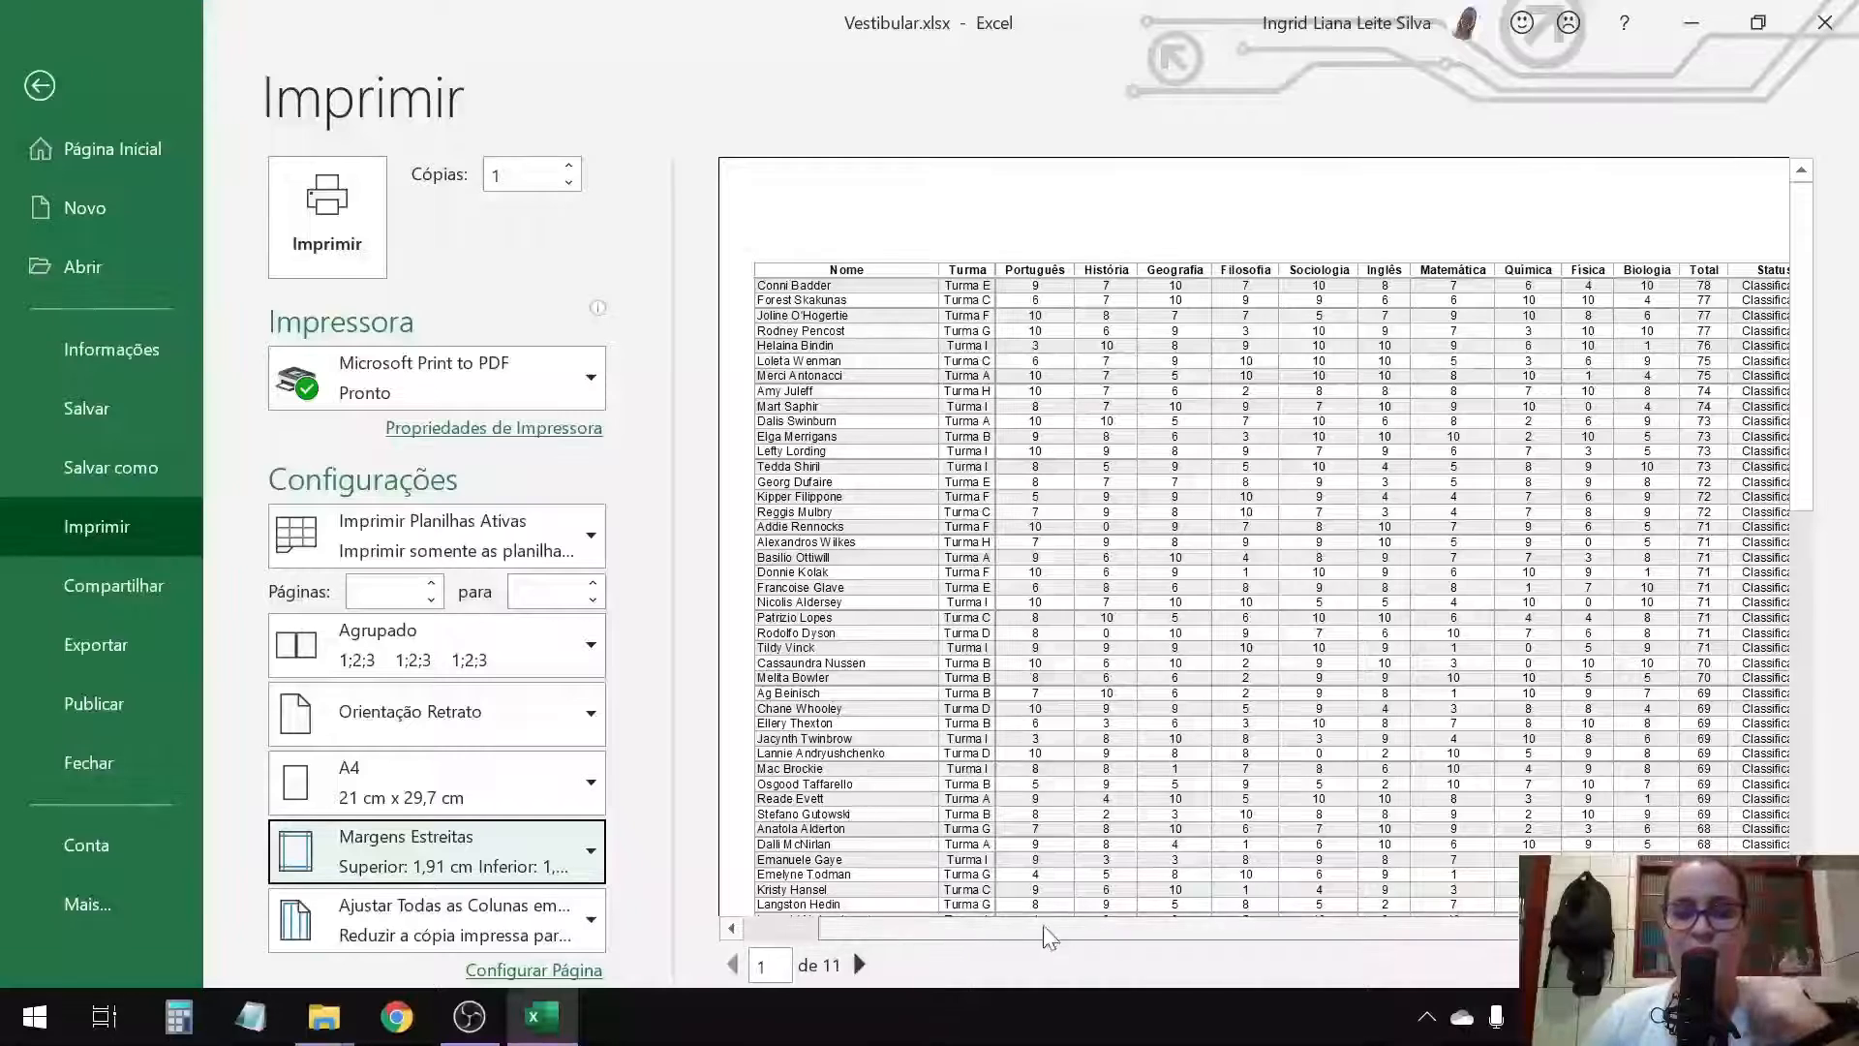
left_click_drag(1049, 935, 1114, 932)
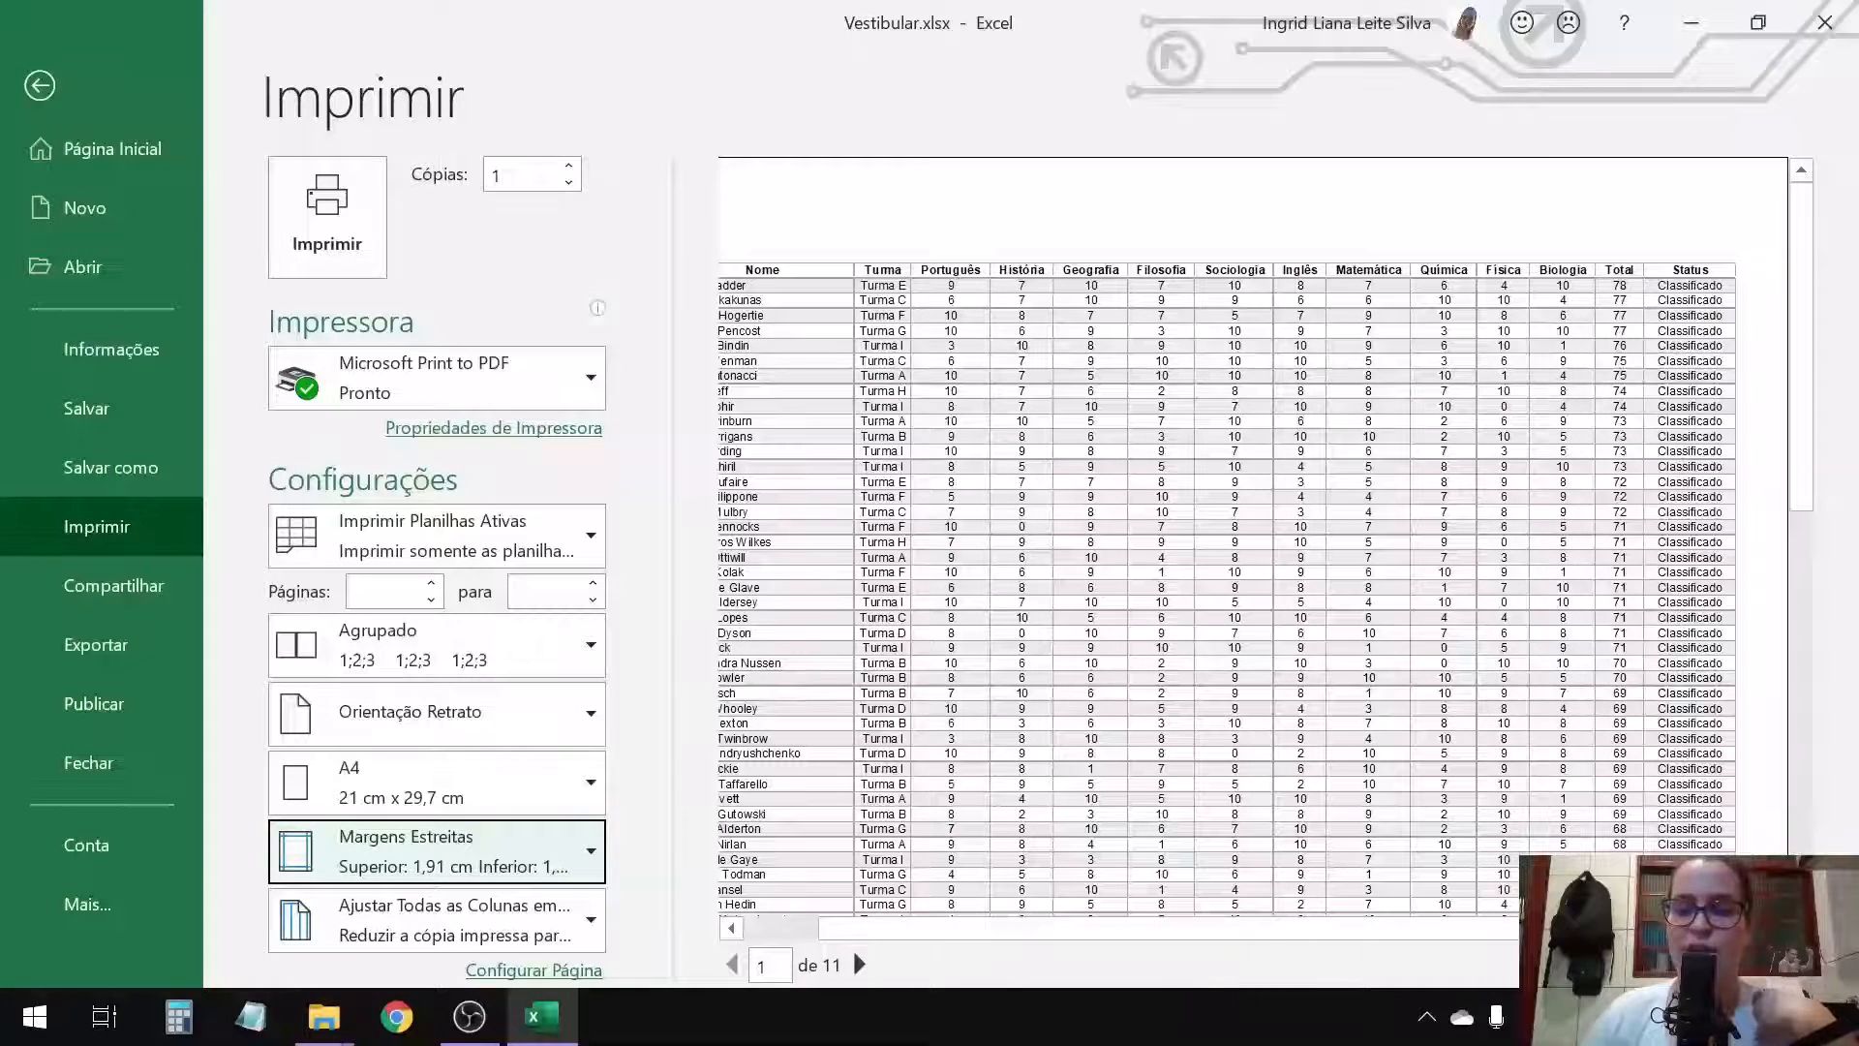
left_click(1352, 273)
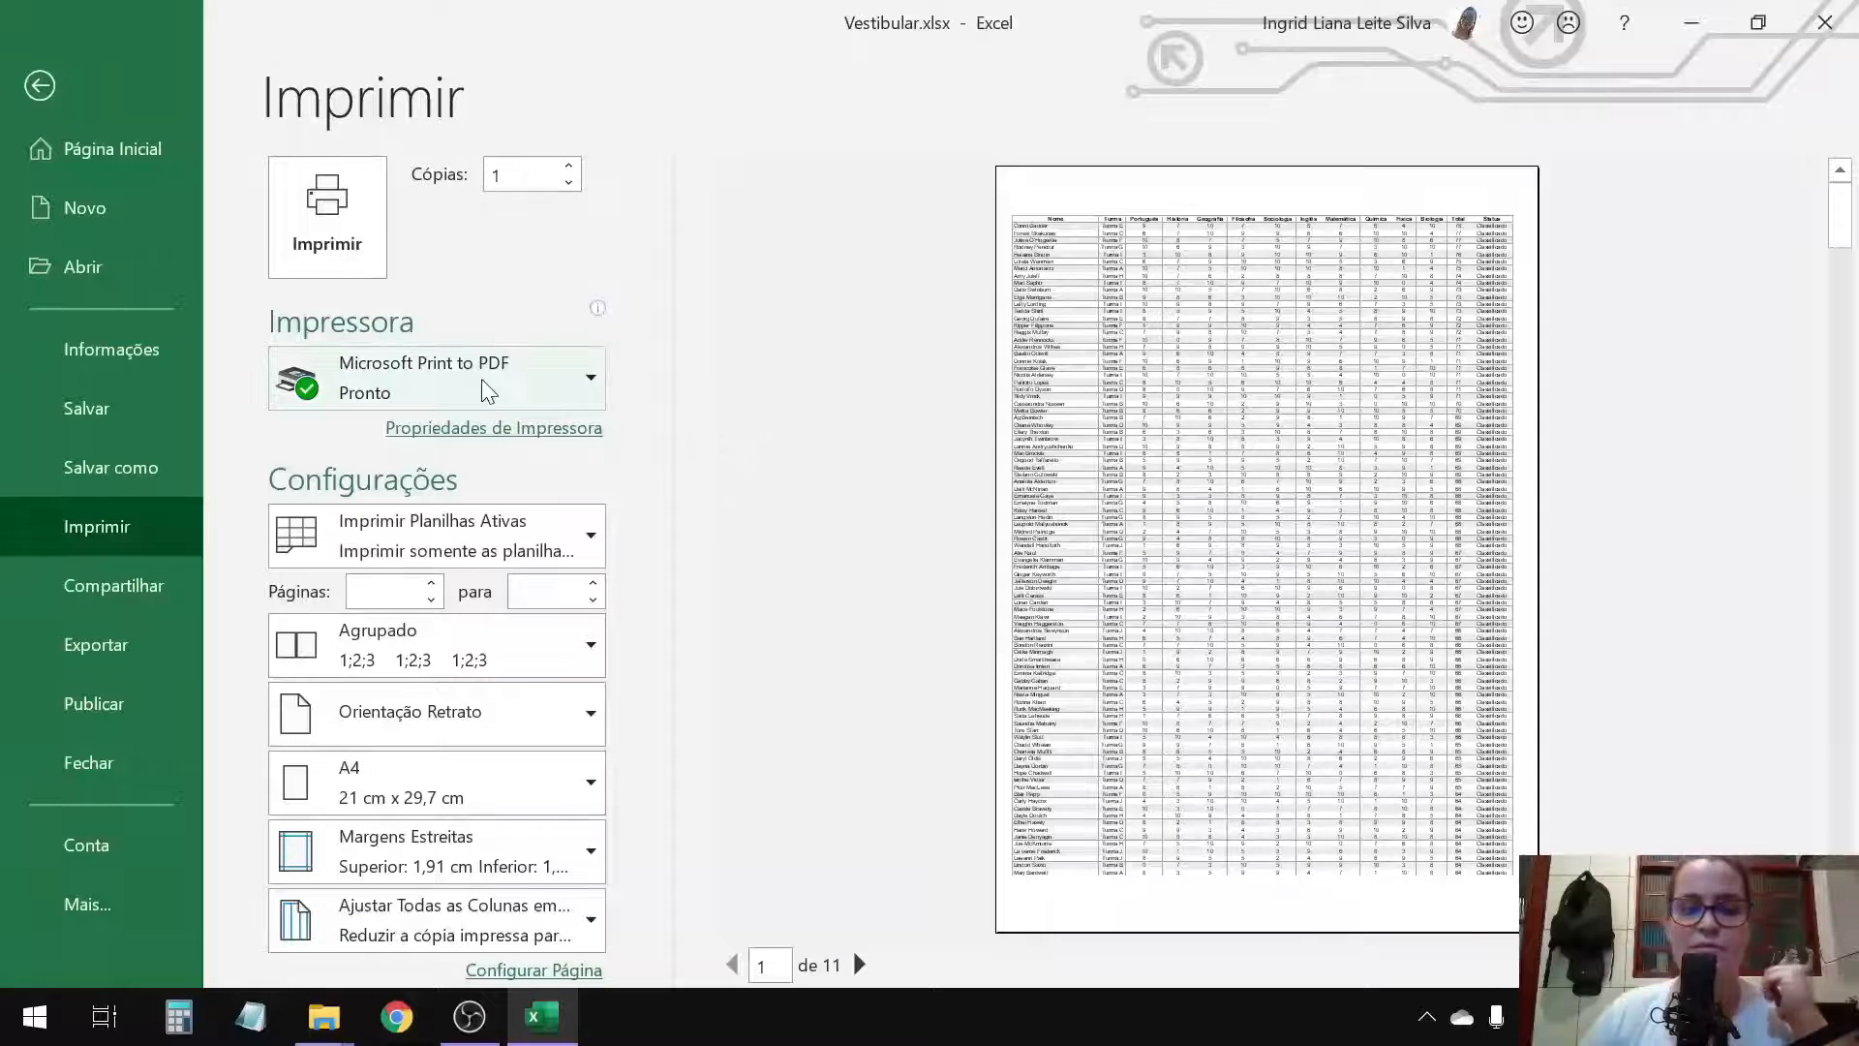
Step: Print the sheet with Microsoft Print to PDF and save the output as "impressão 01" in the Planilha no papel folder
mouse_move(384, 382)
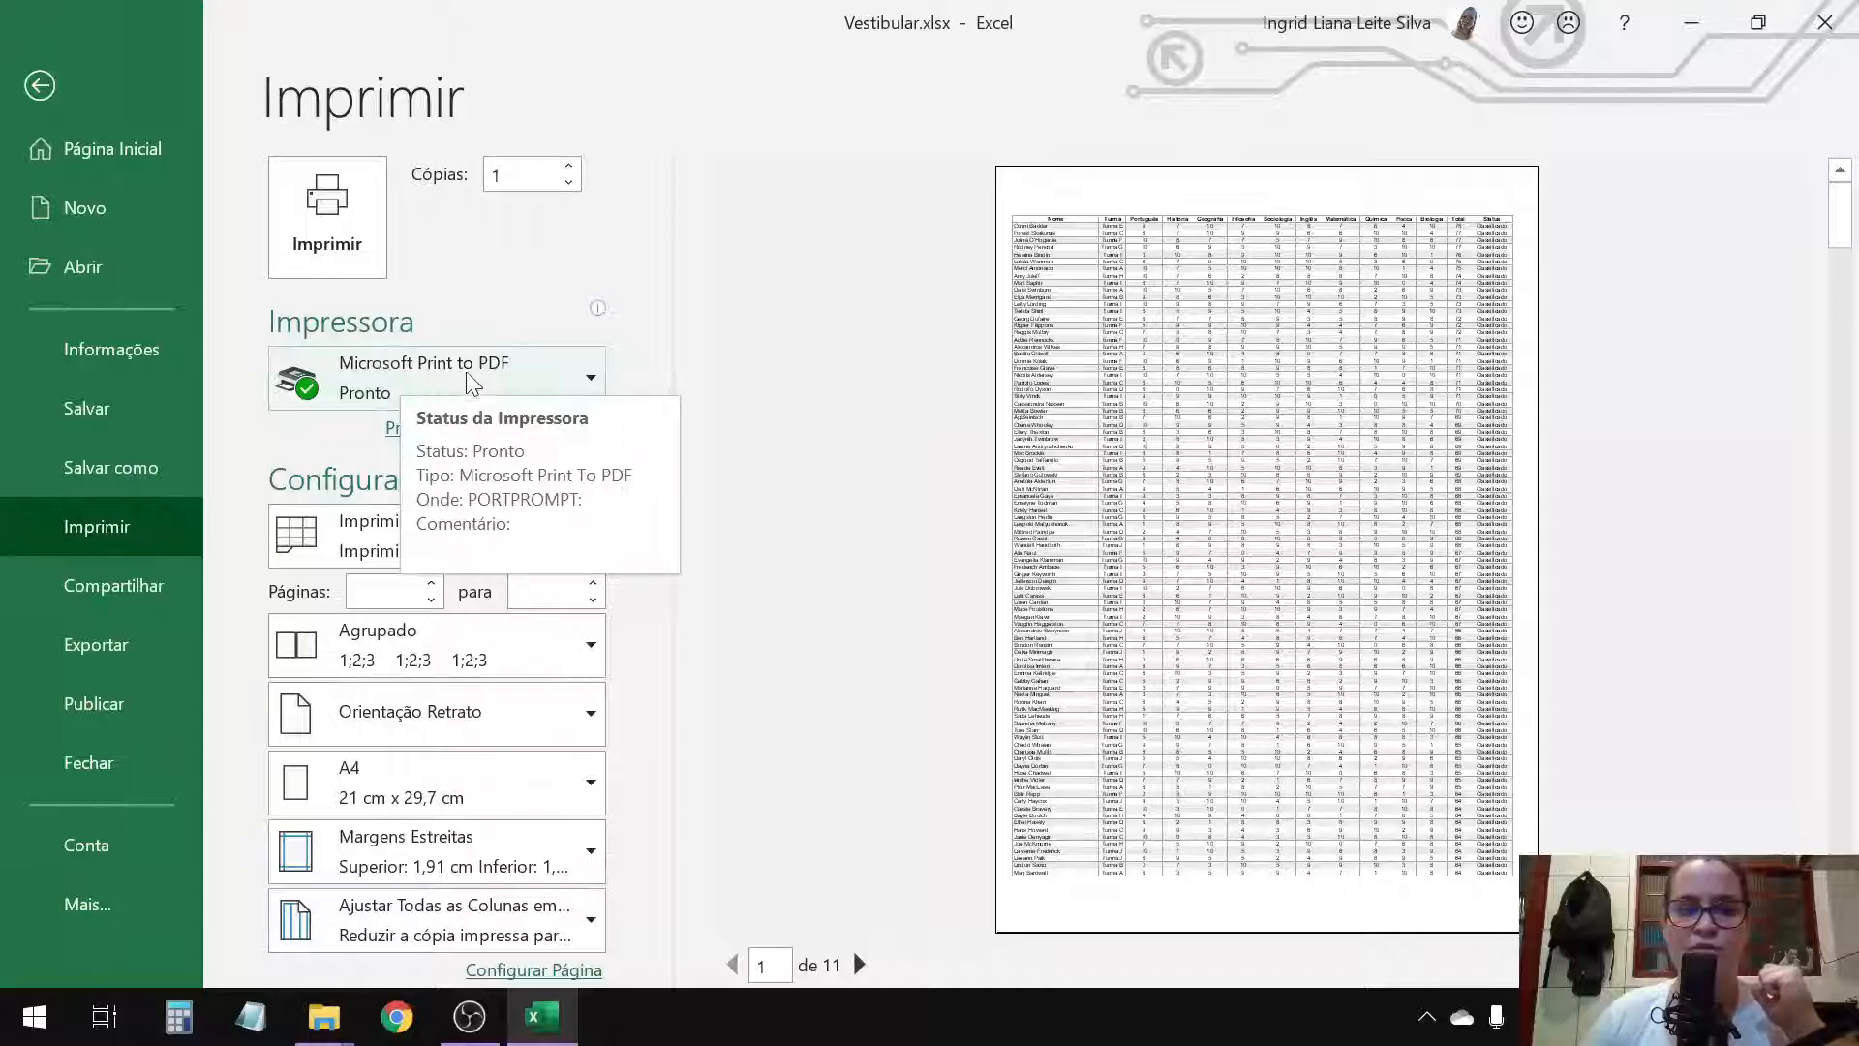
left_click(351, 248)
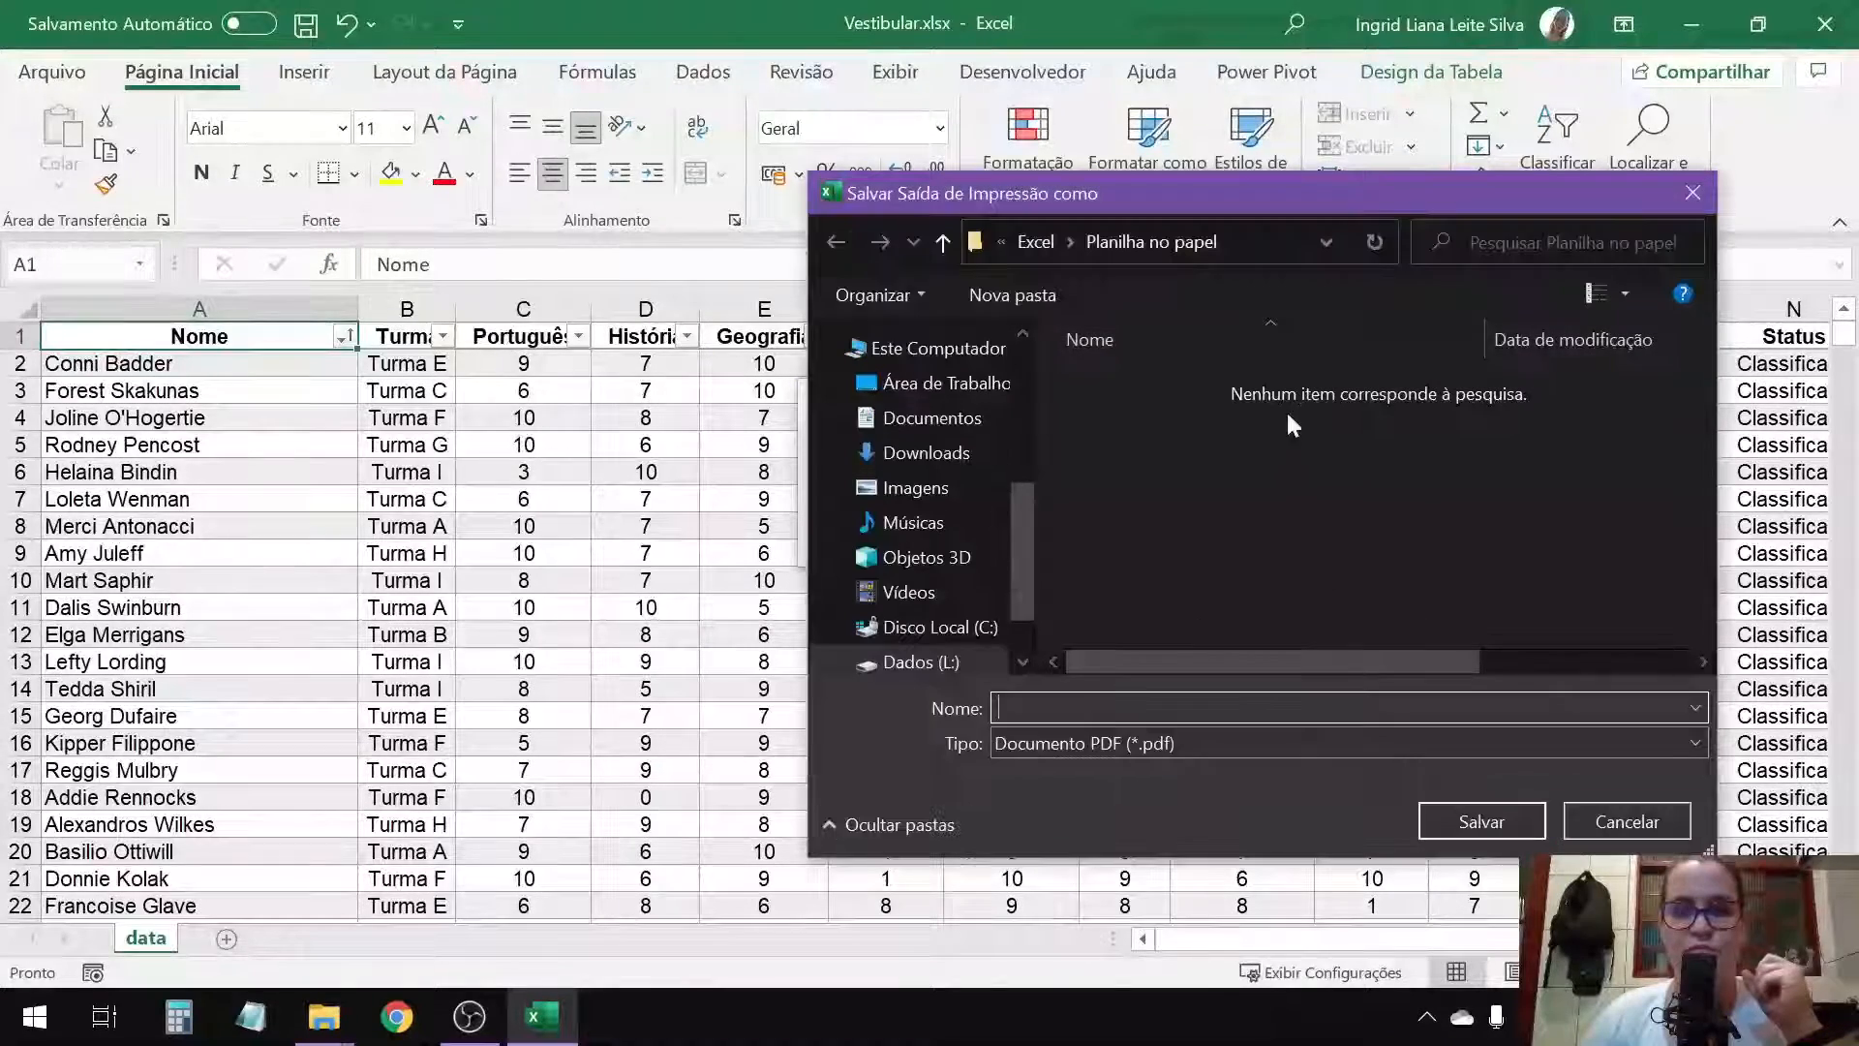
type("impre")
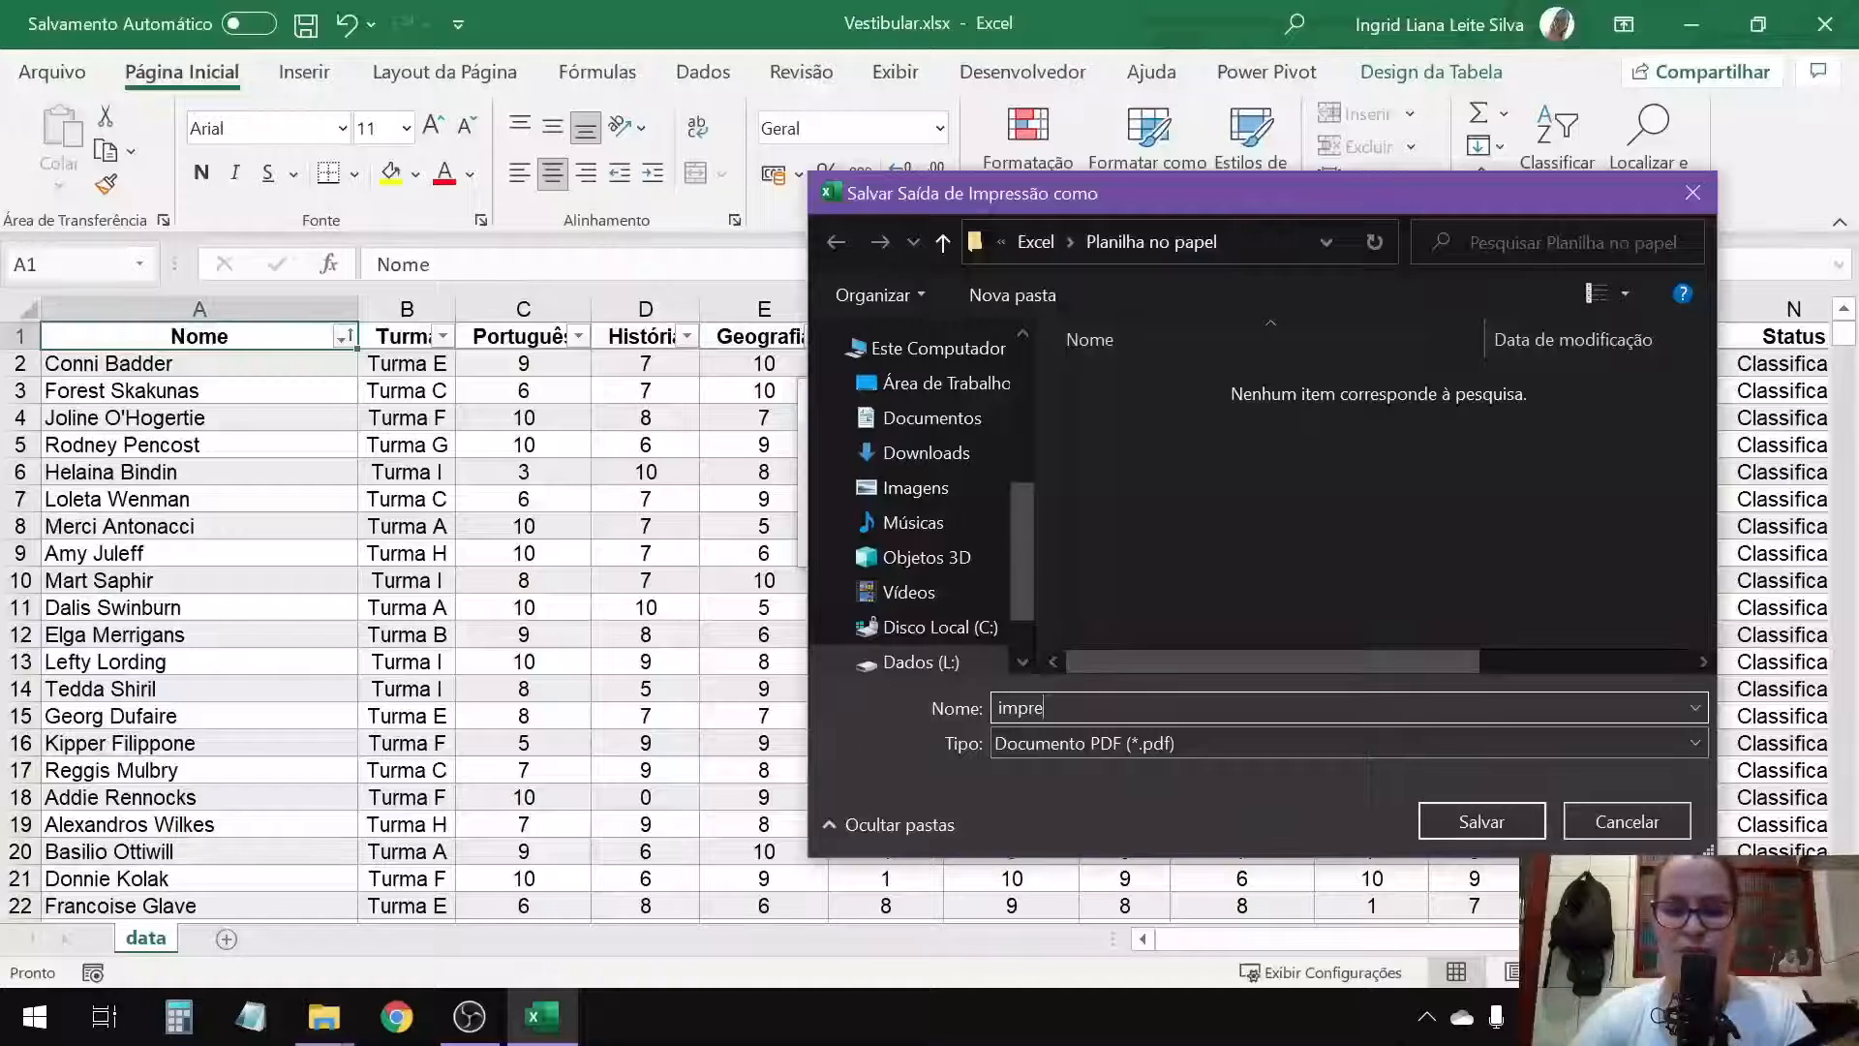
type("ssão 01")
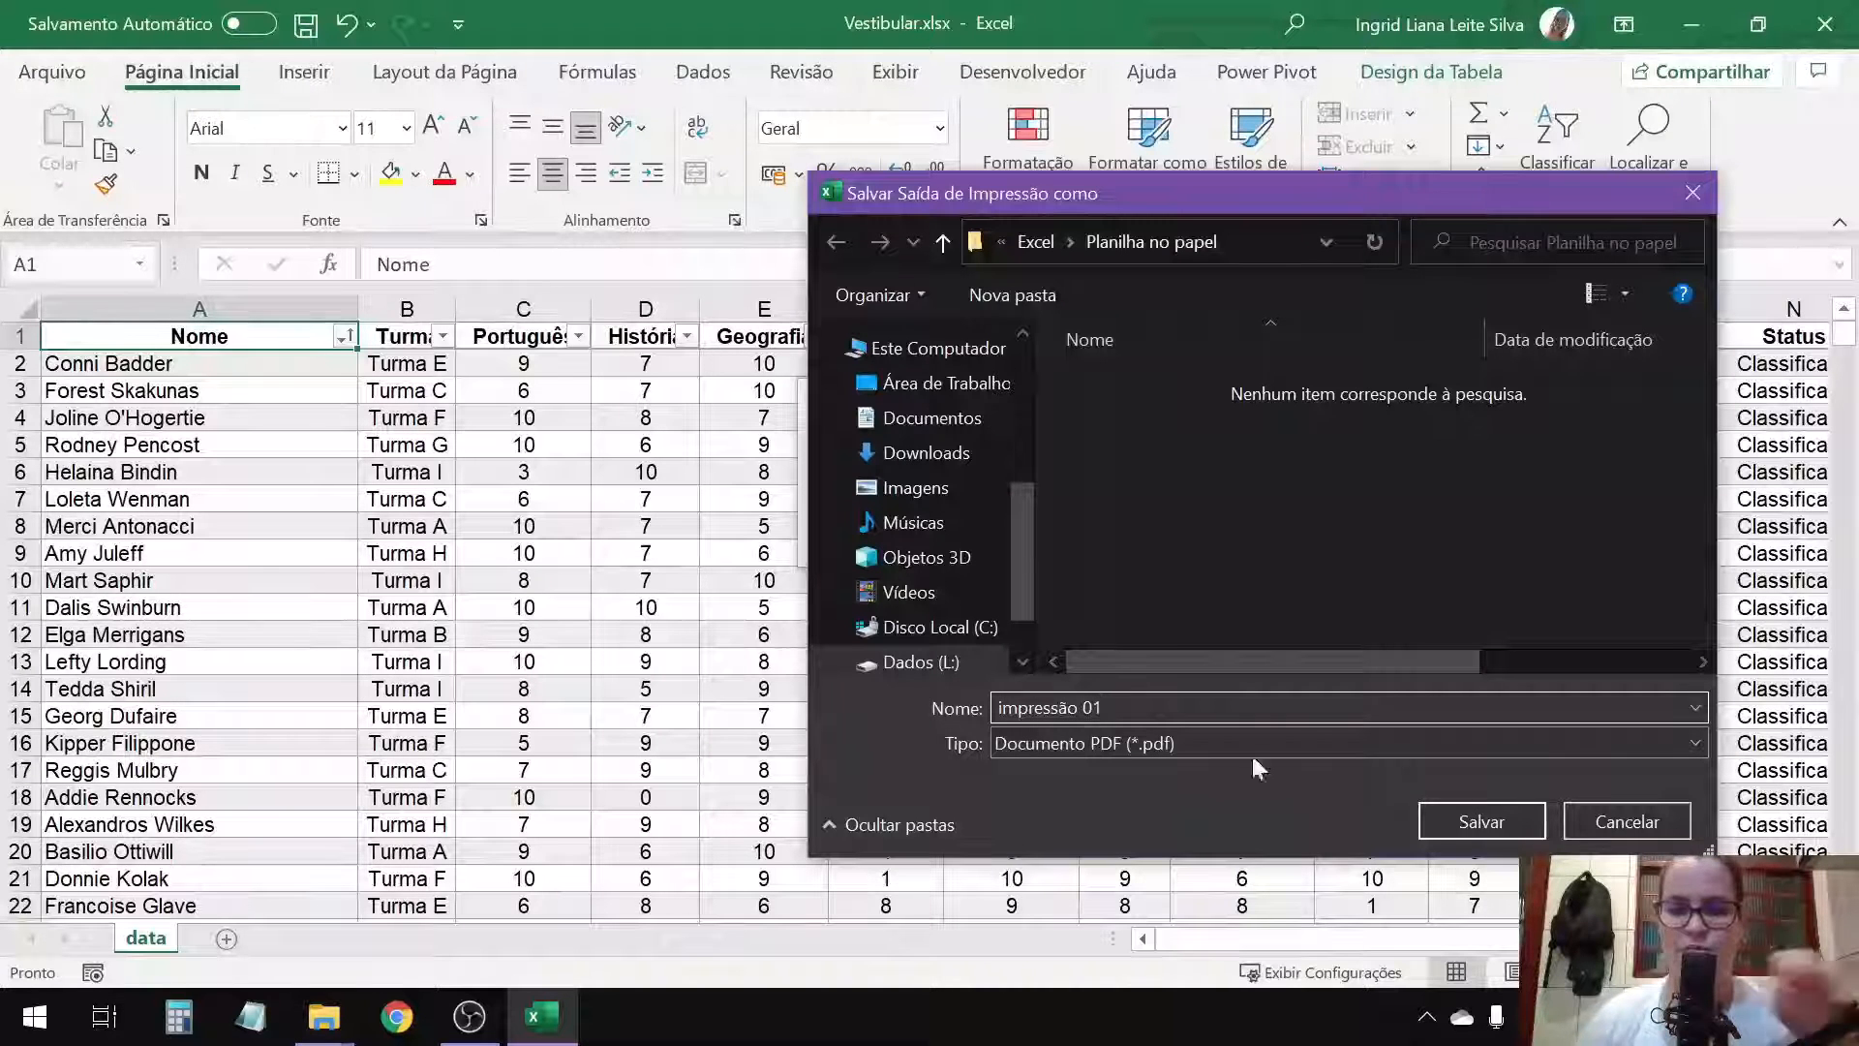
left_click(1442, 830)
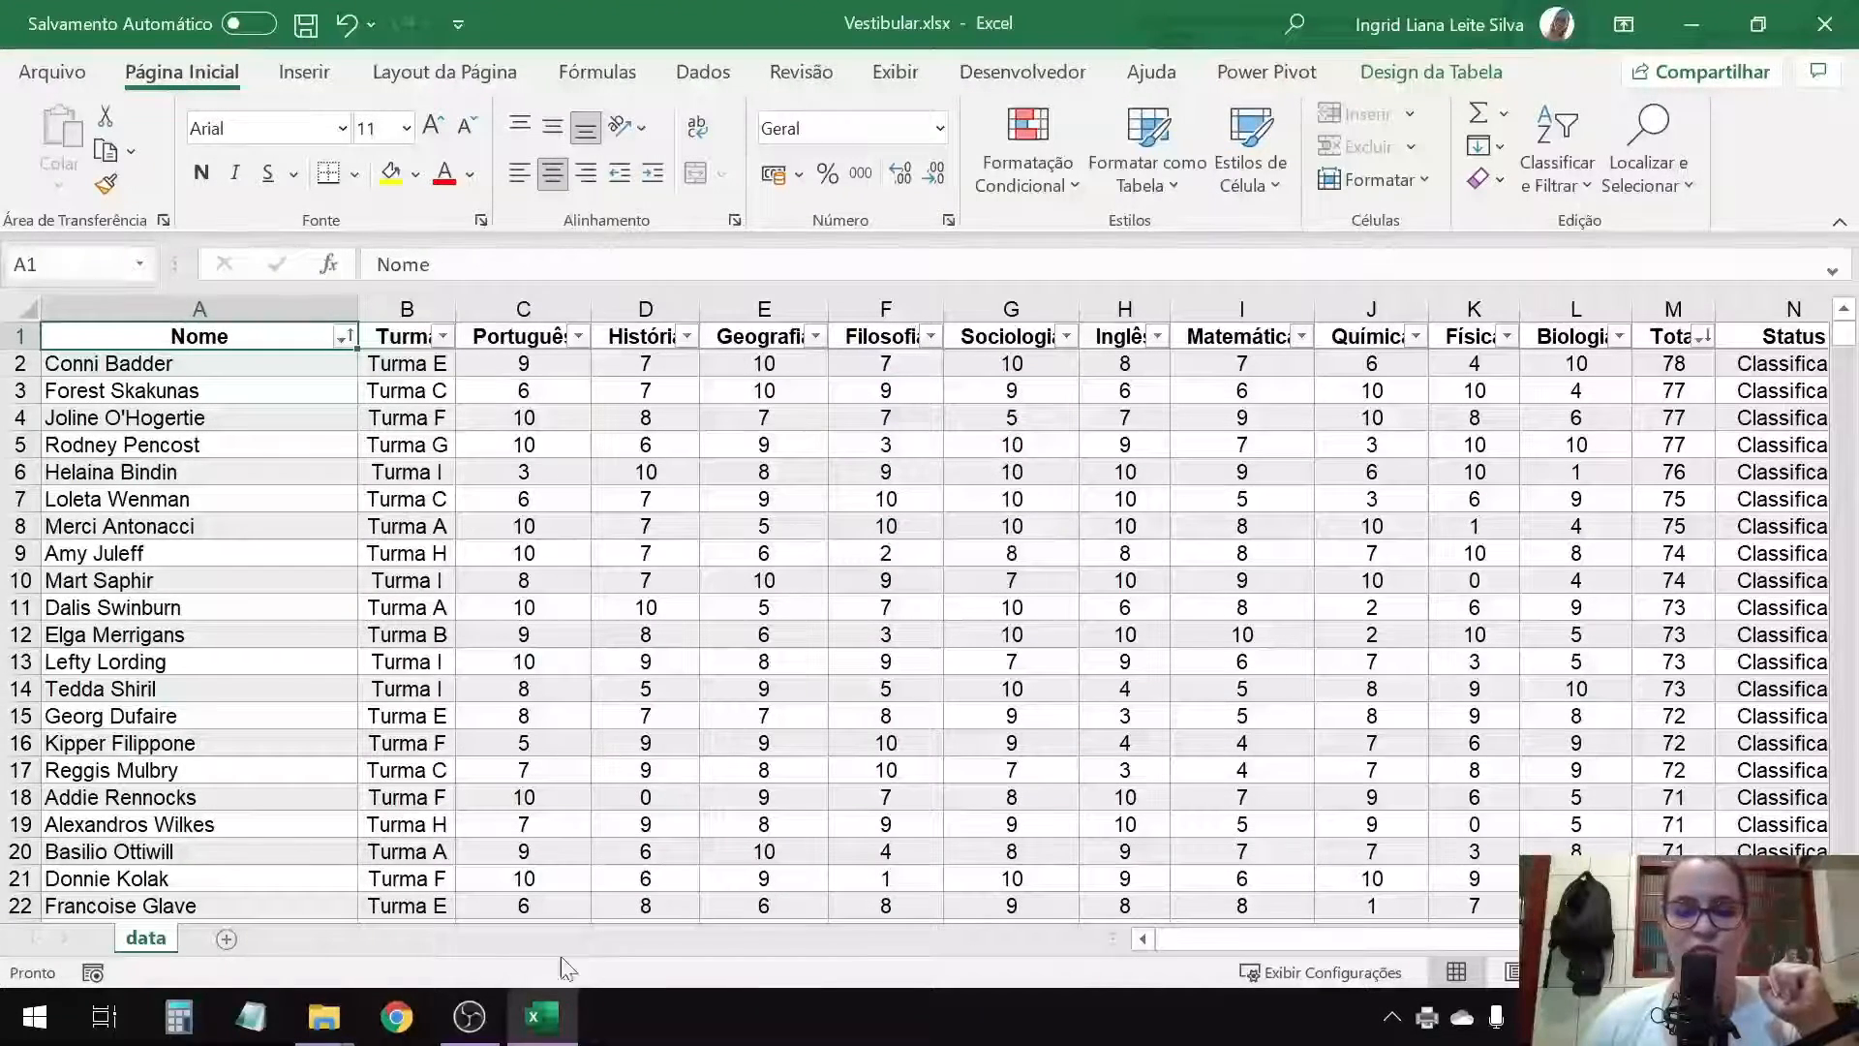
Step: Switch to File Explorer's Planilha no papel folder and open impressão 01.pdf in Chrome
mouse_move(323, 1017)
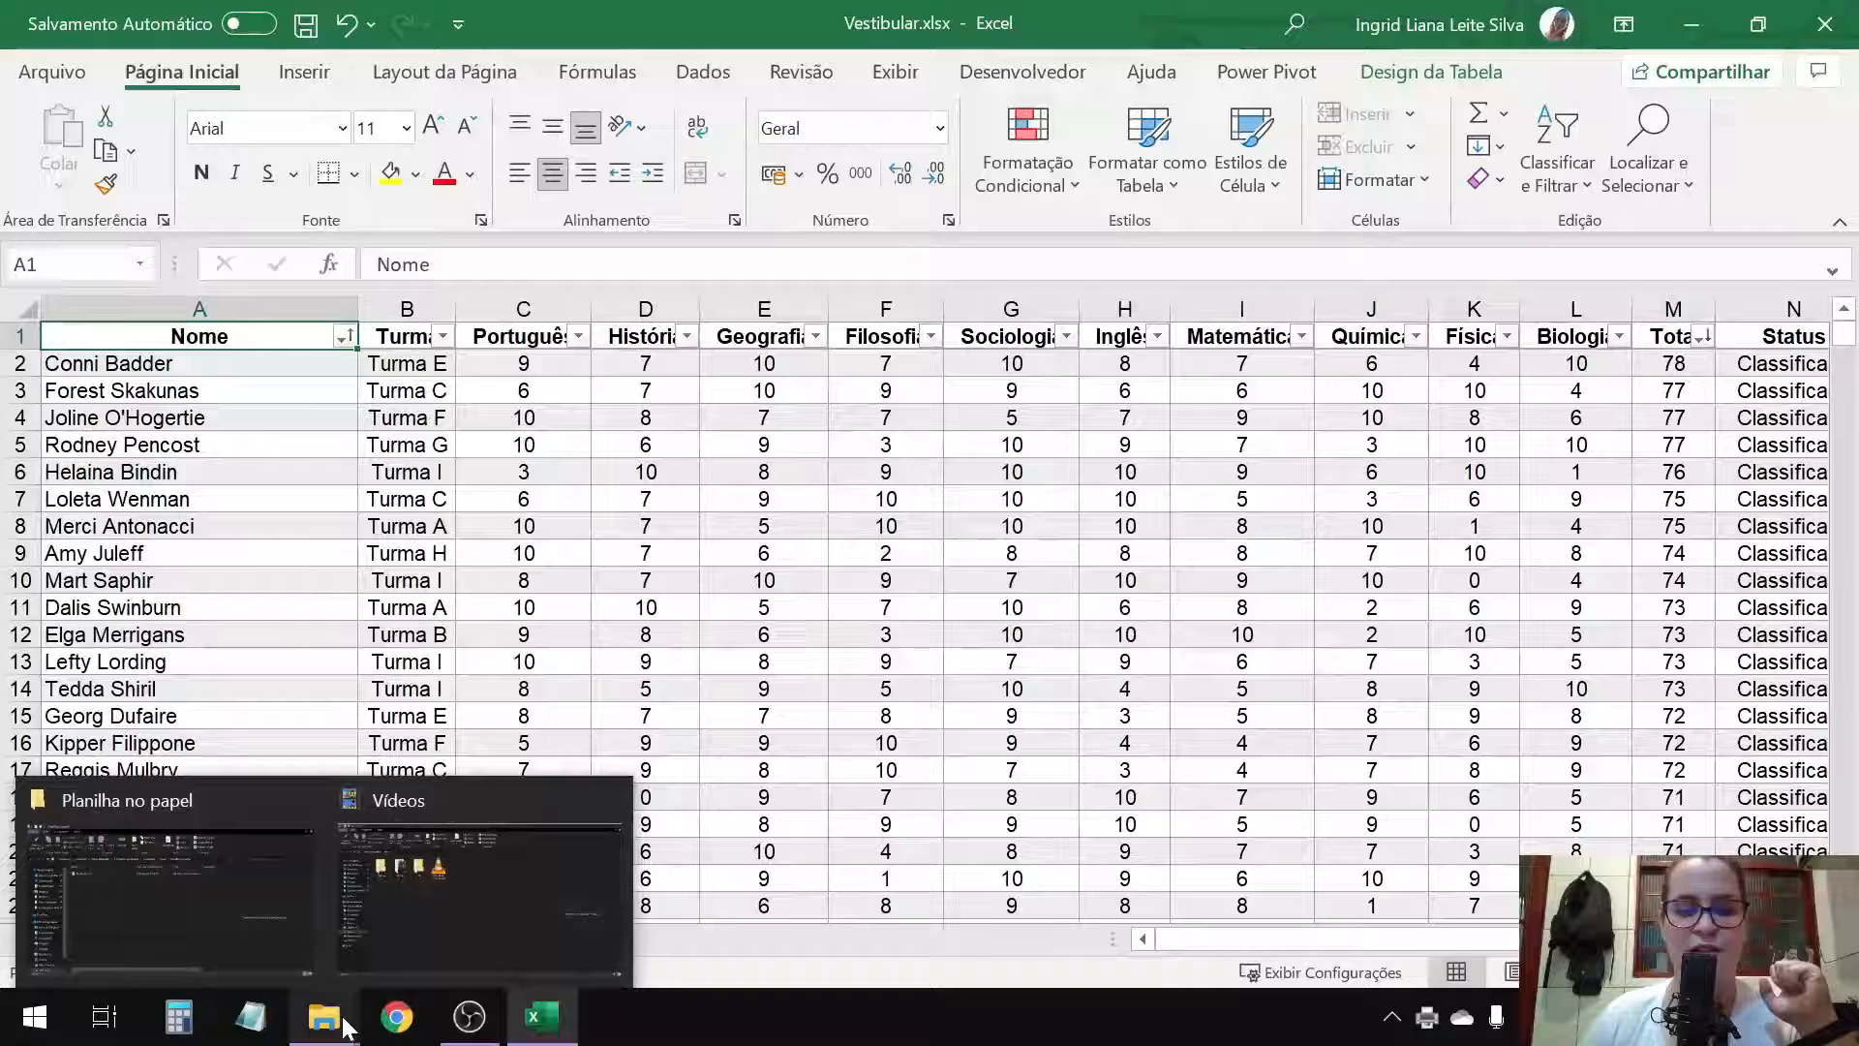
left_click(220, 891)
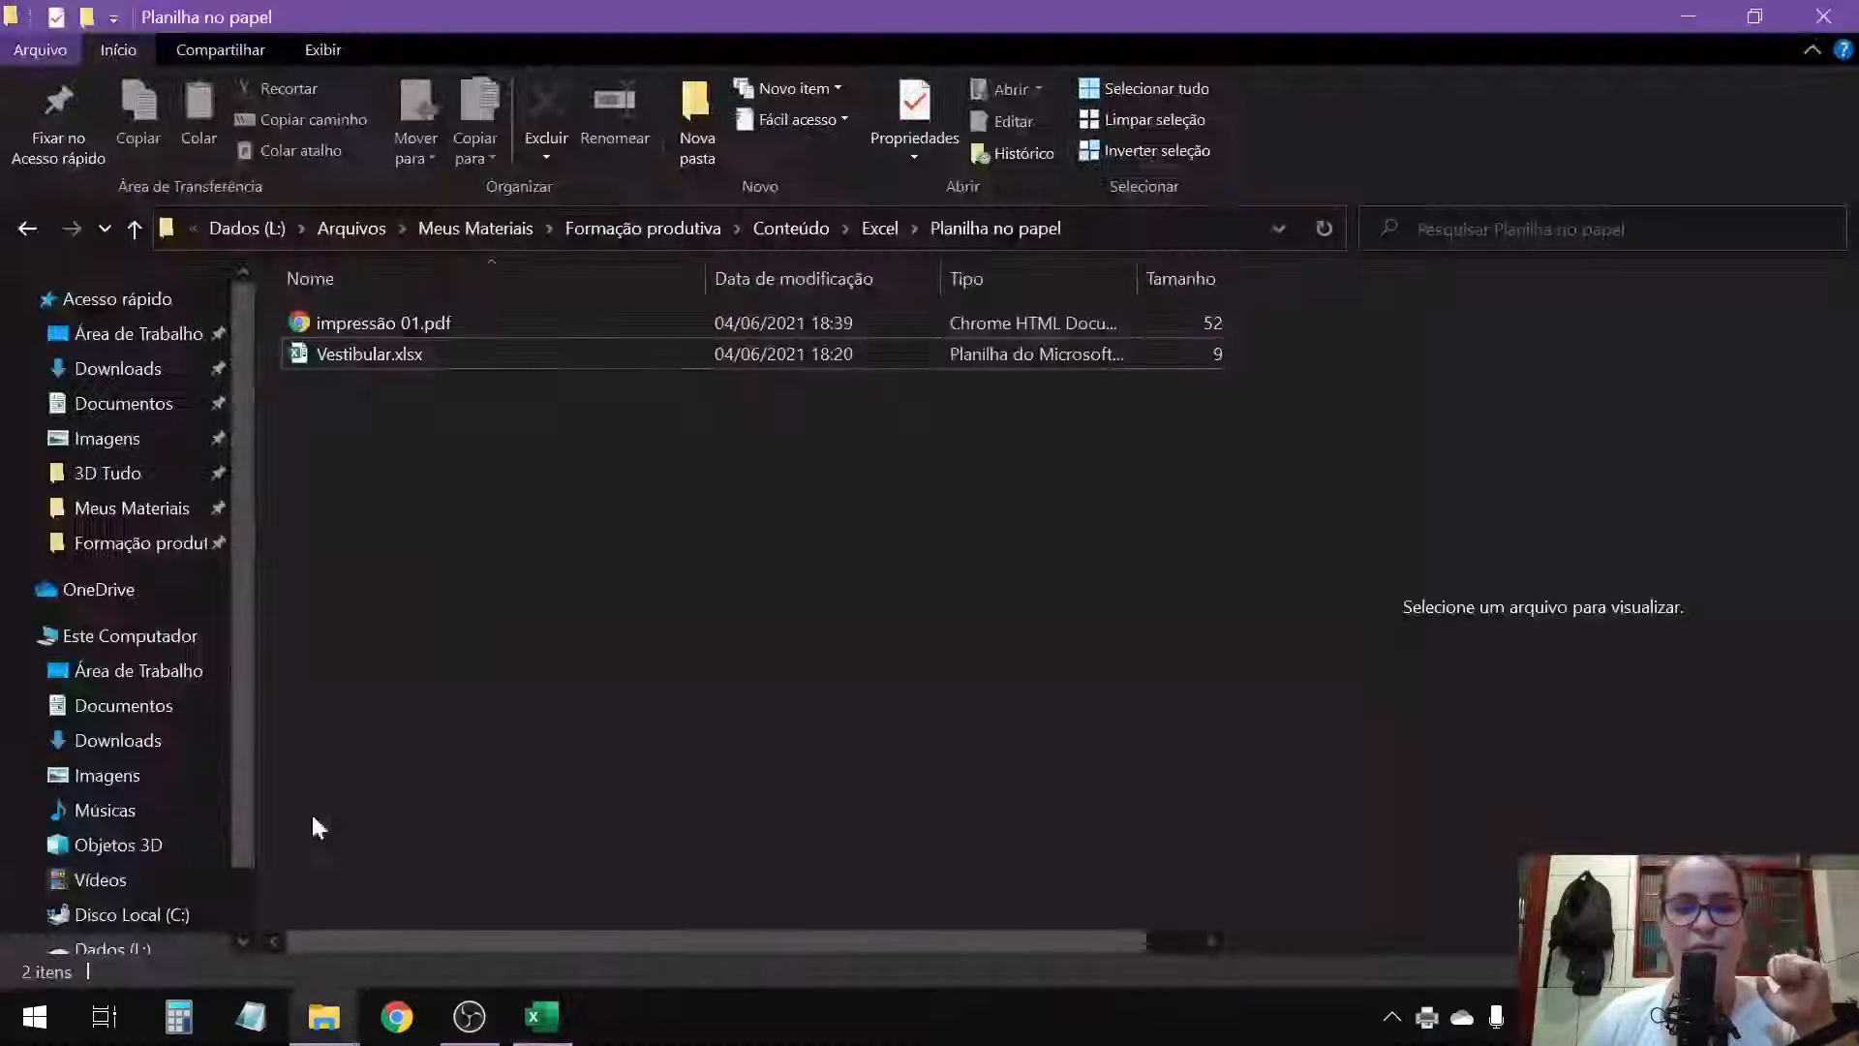
left_click(456, 323)
double_click(434, 323)
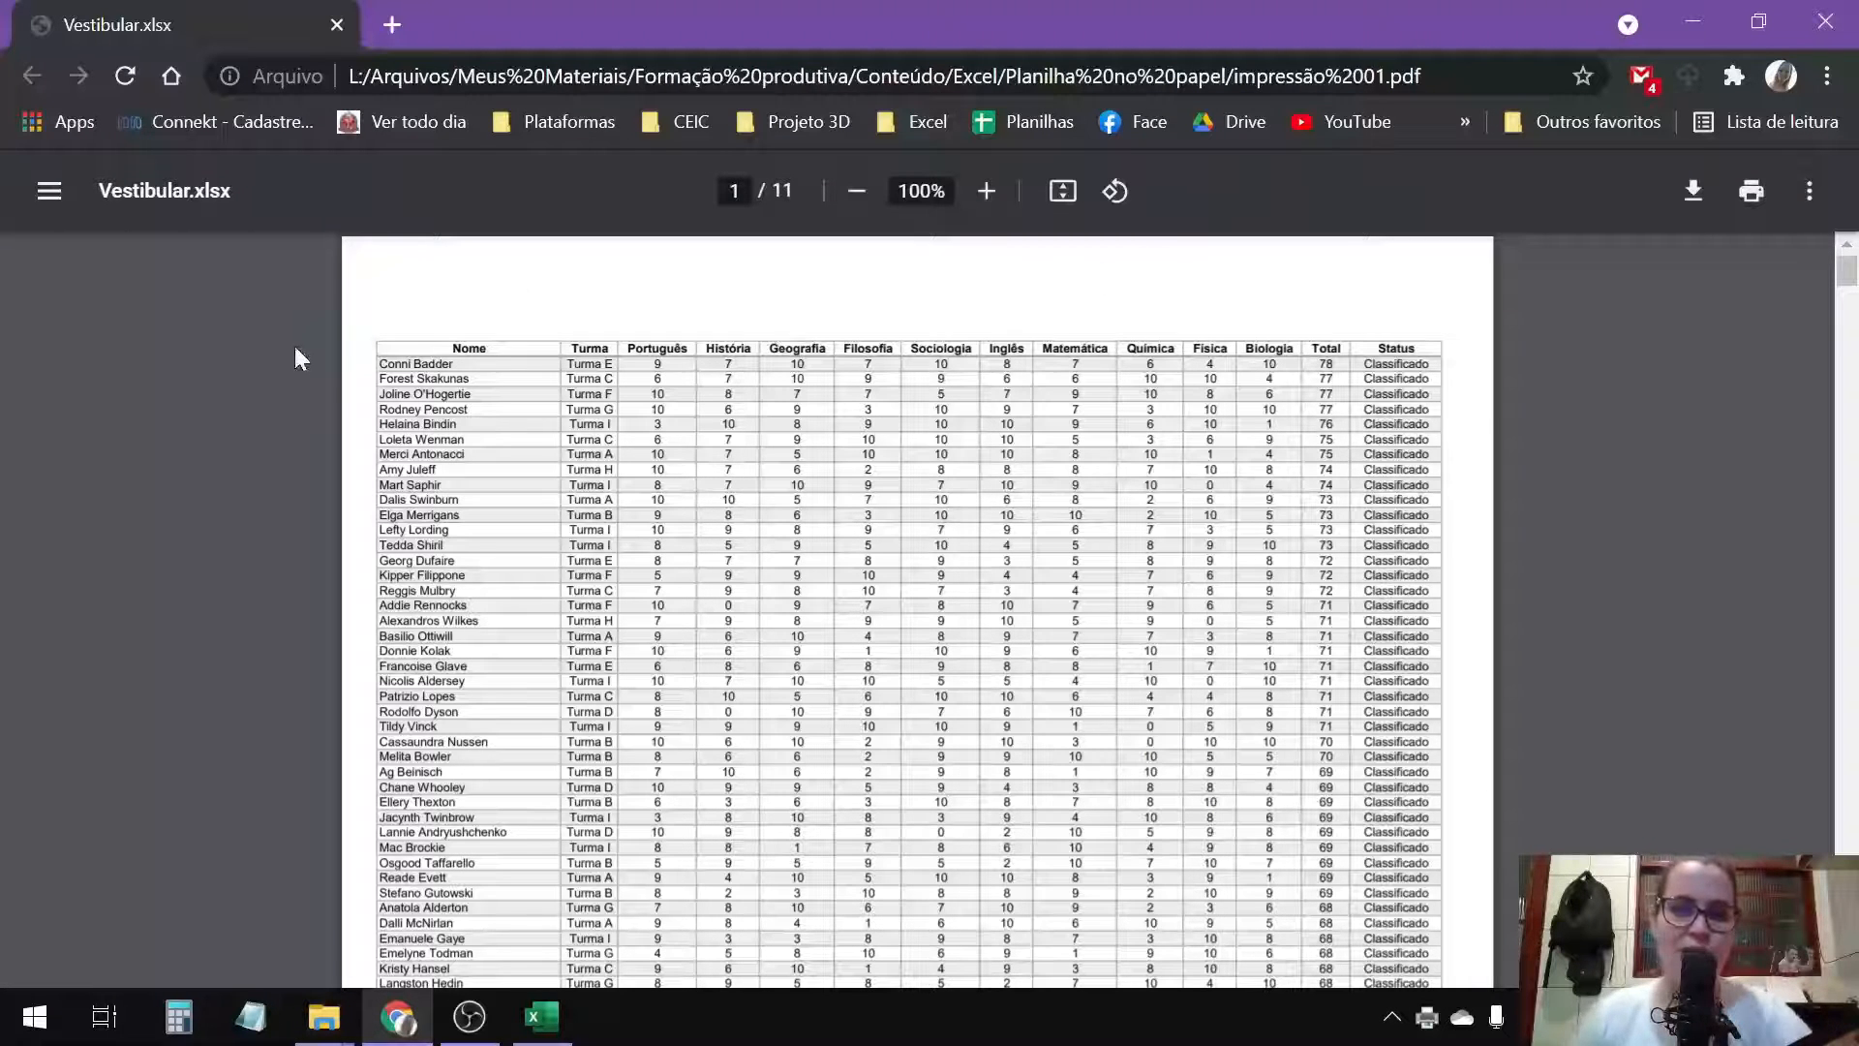
Step: Look through the first three pages of impressão 01.pdf, return to page 1, and go back to the folder
scroll(1053, 423, "down", 10)
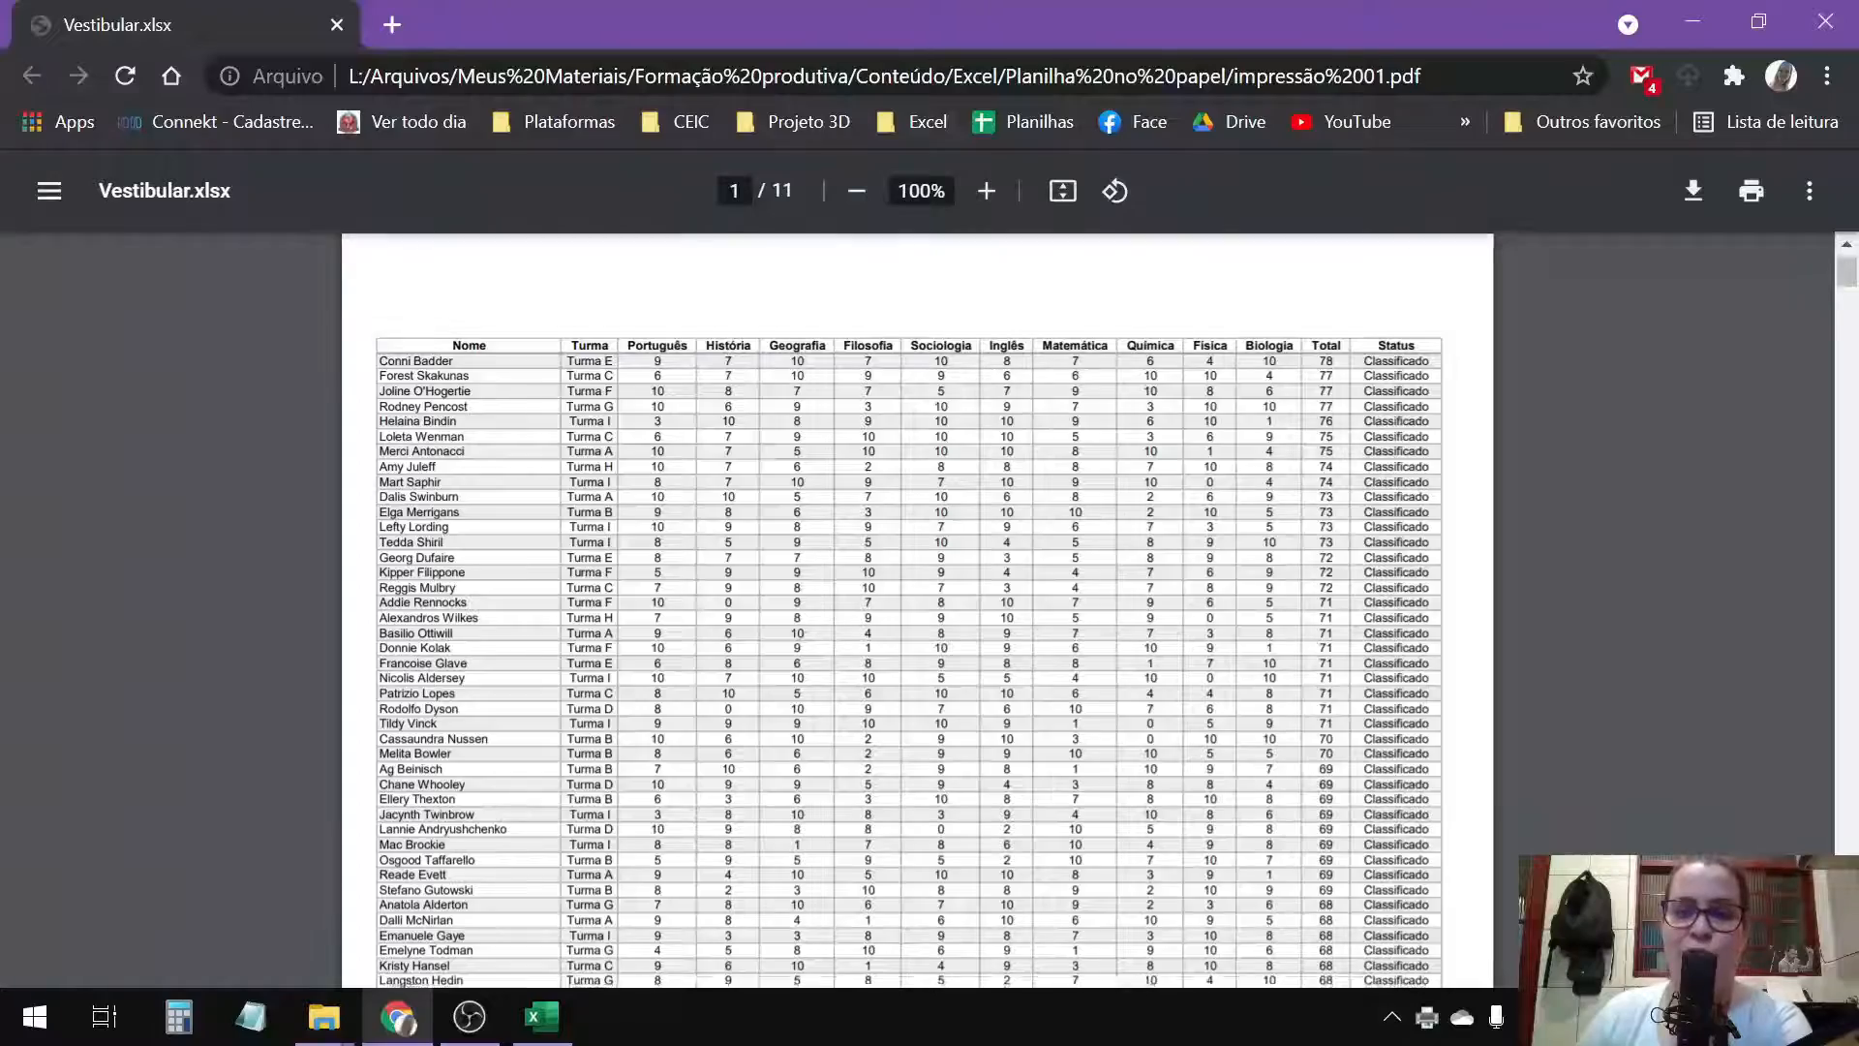
scroll(920, 658, "down", 15)
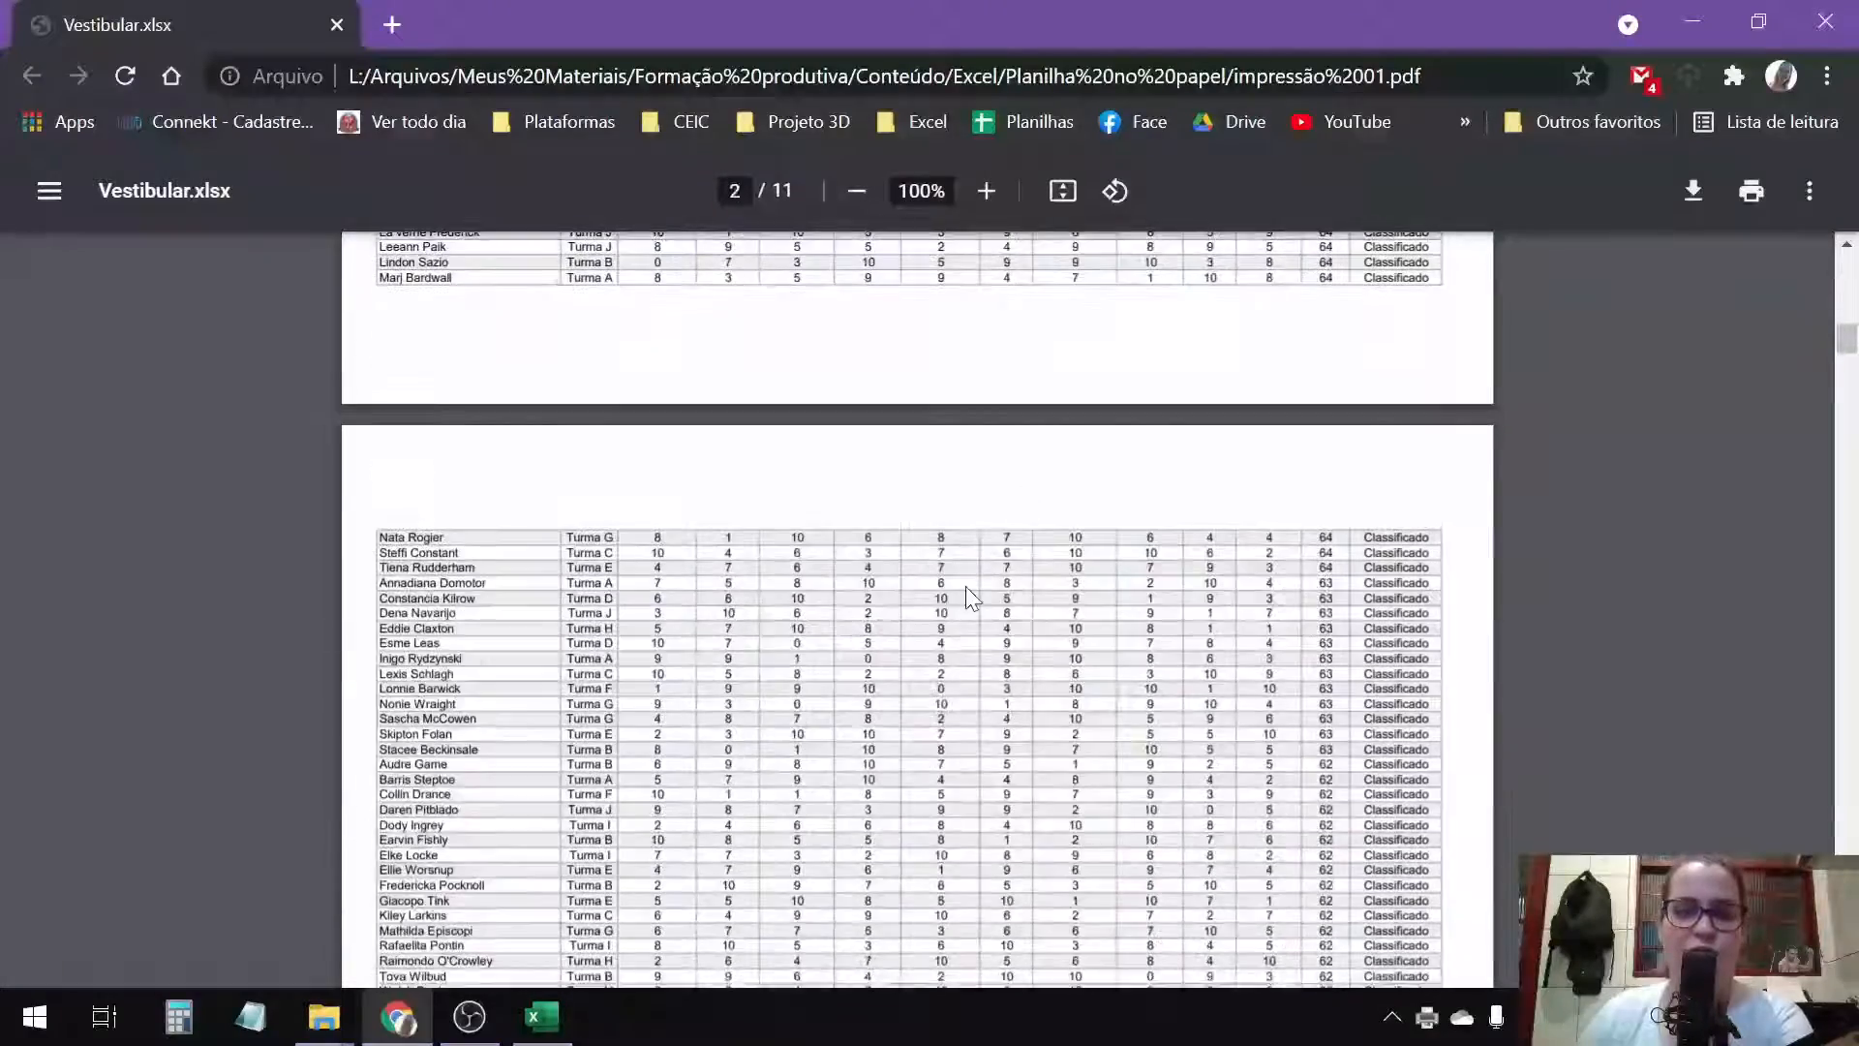
scroll(920, 659, "down", 5)
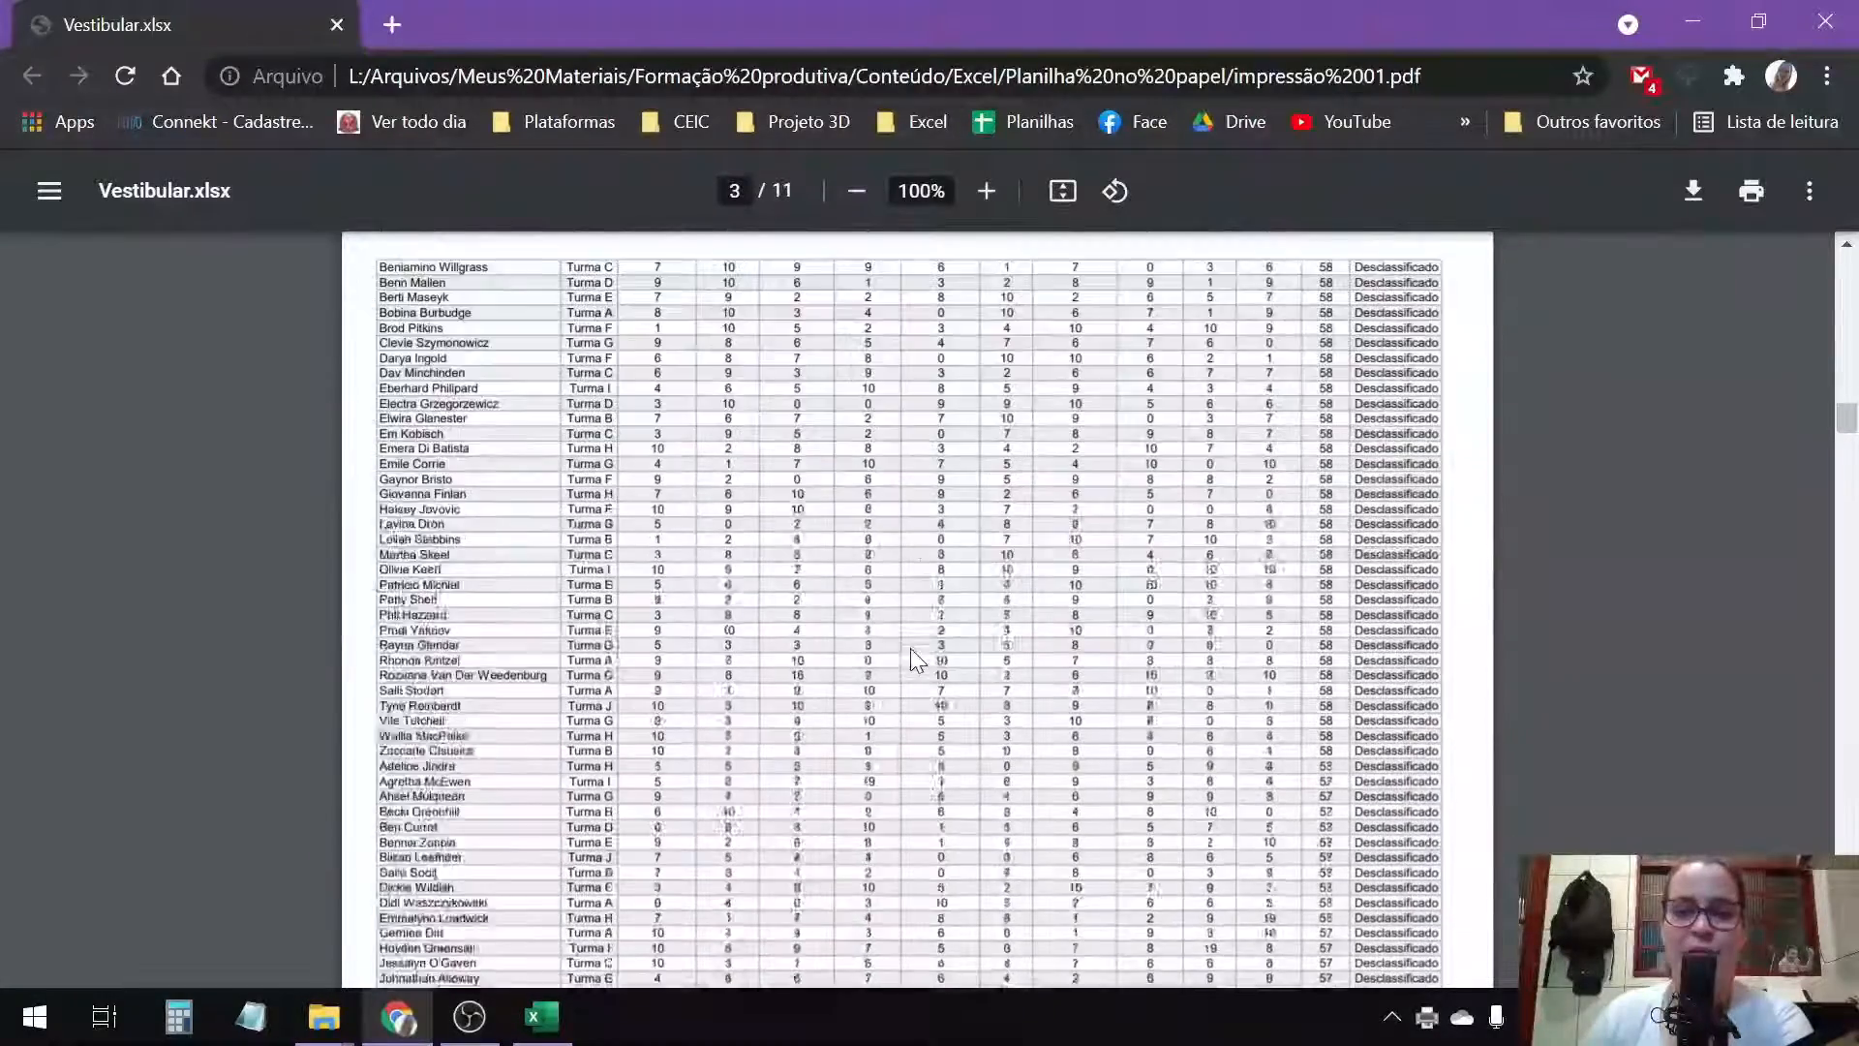
scroll(910, 647, "up", 15)
scroll(801, 626, "up", 15)
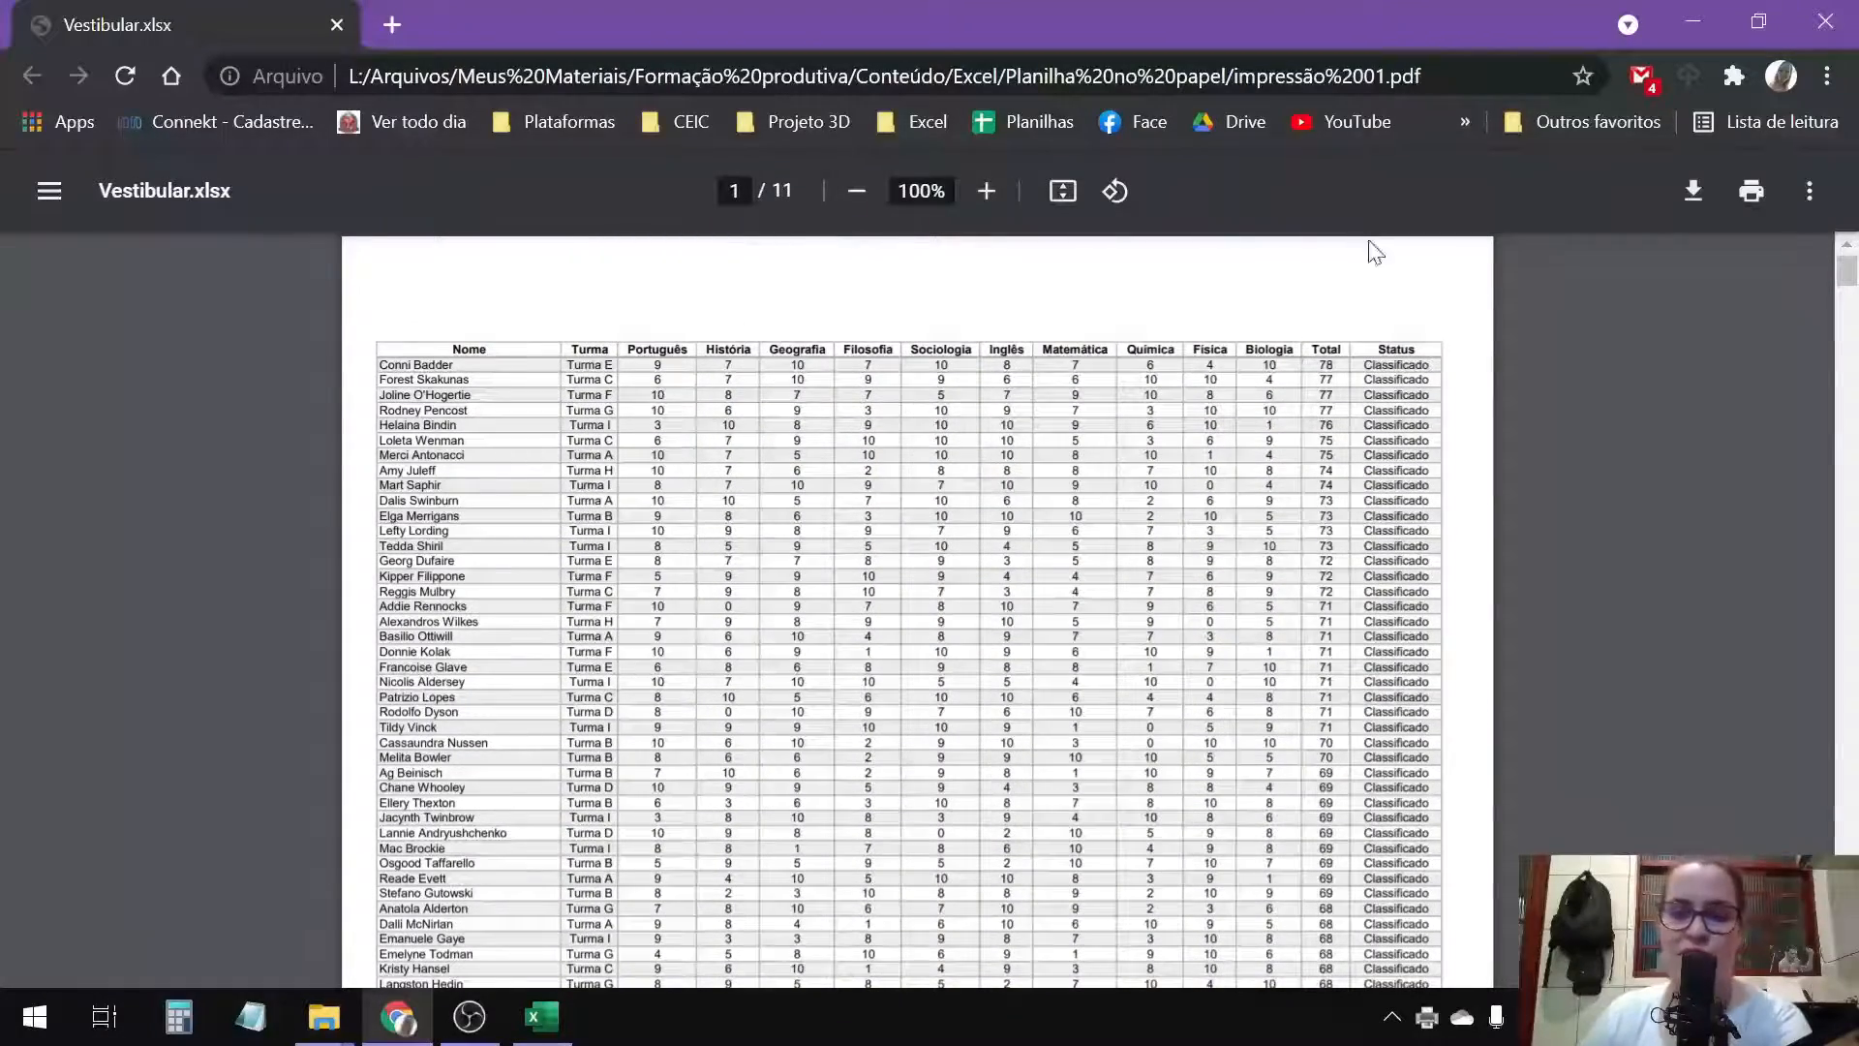
left_click(1833, 13)
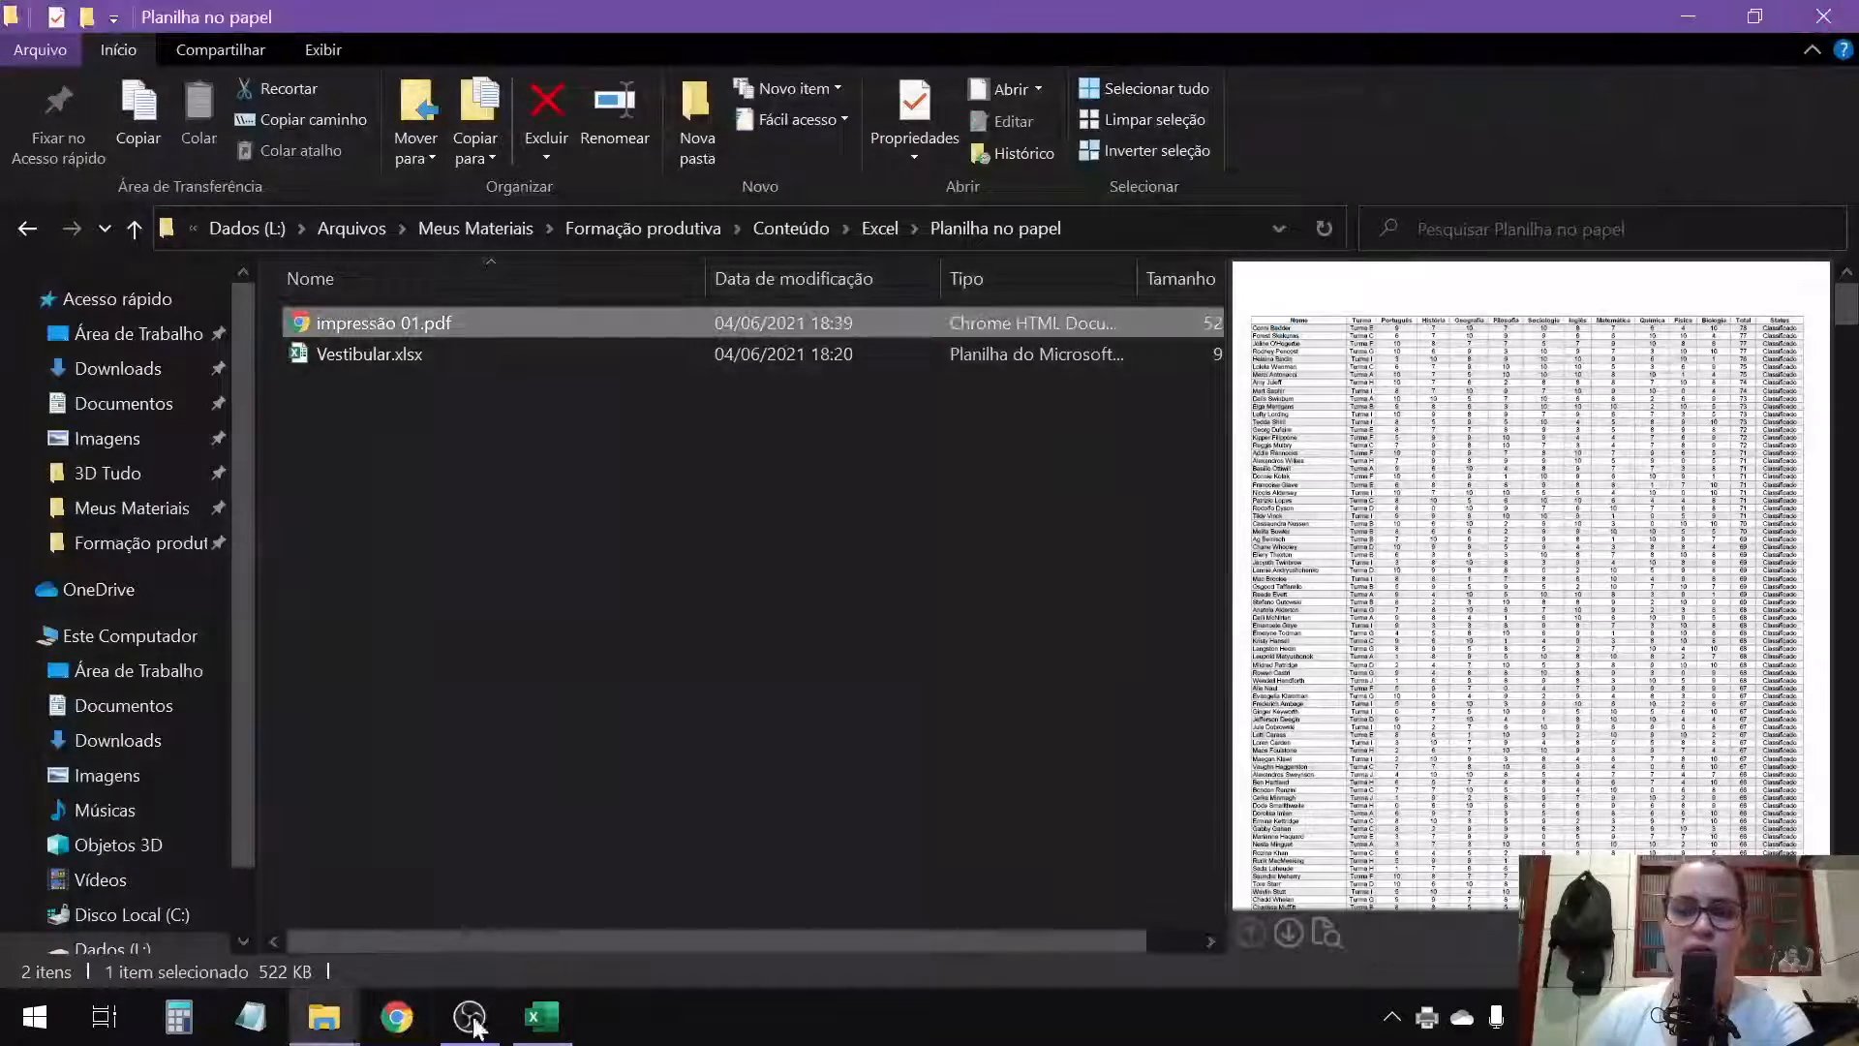
Step: Switch back to the Vestibular.xlsx workbook in Excel and set its print orientation to Orientação Paisagem
left_click(544, 1013)
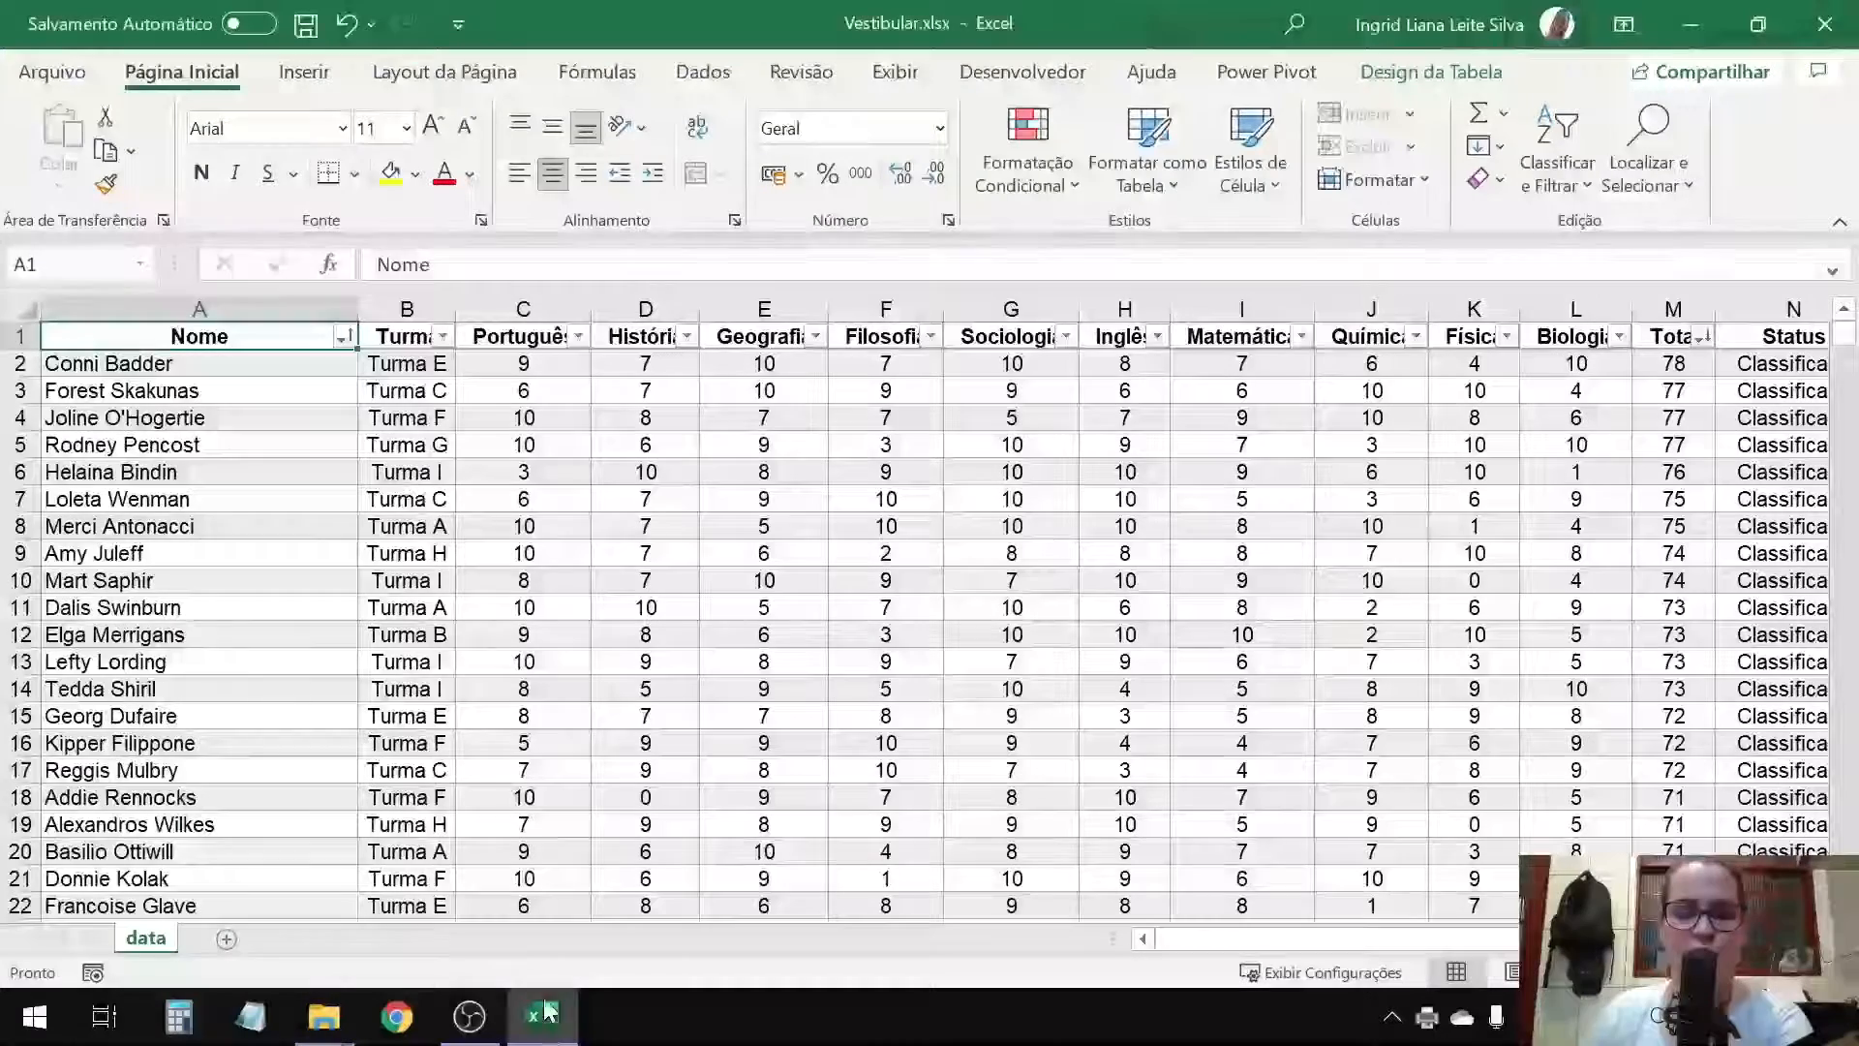
left_click(62, 76)
left_click(97, 529)
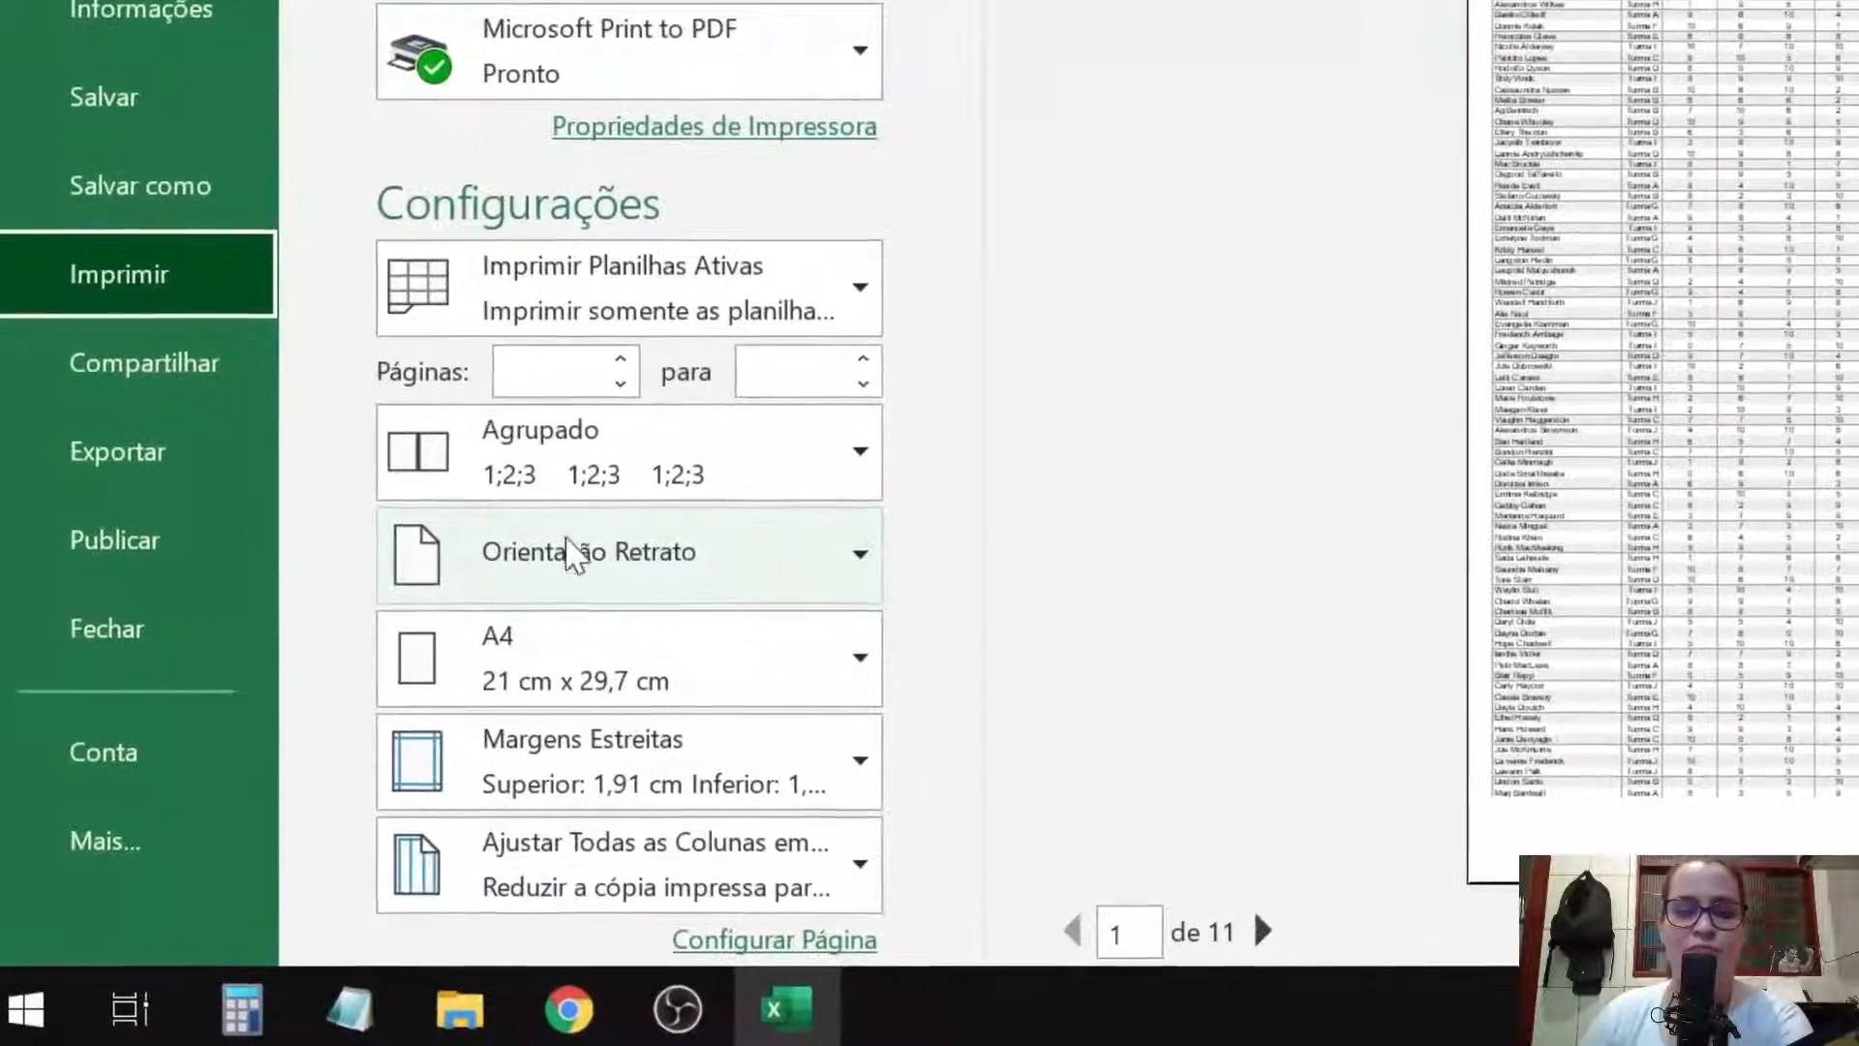
left_click(629, 583)
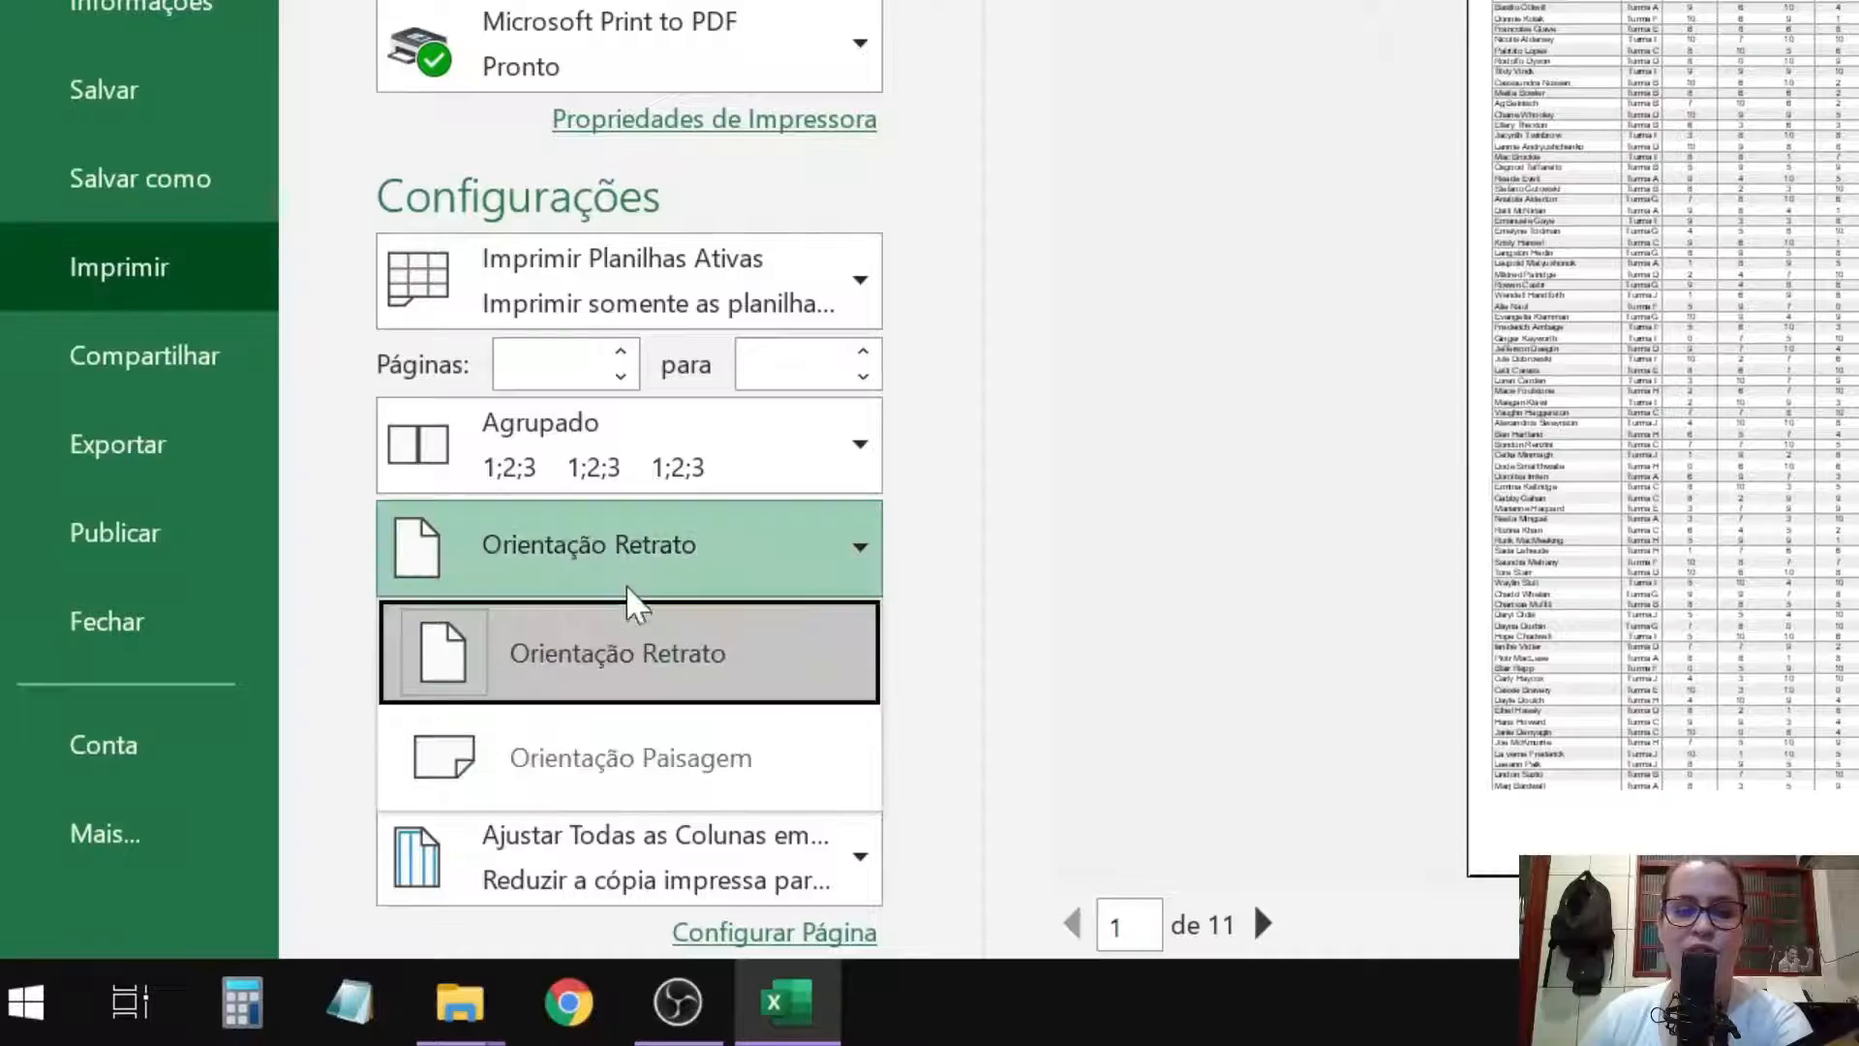
left_click(608, 771)
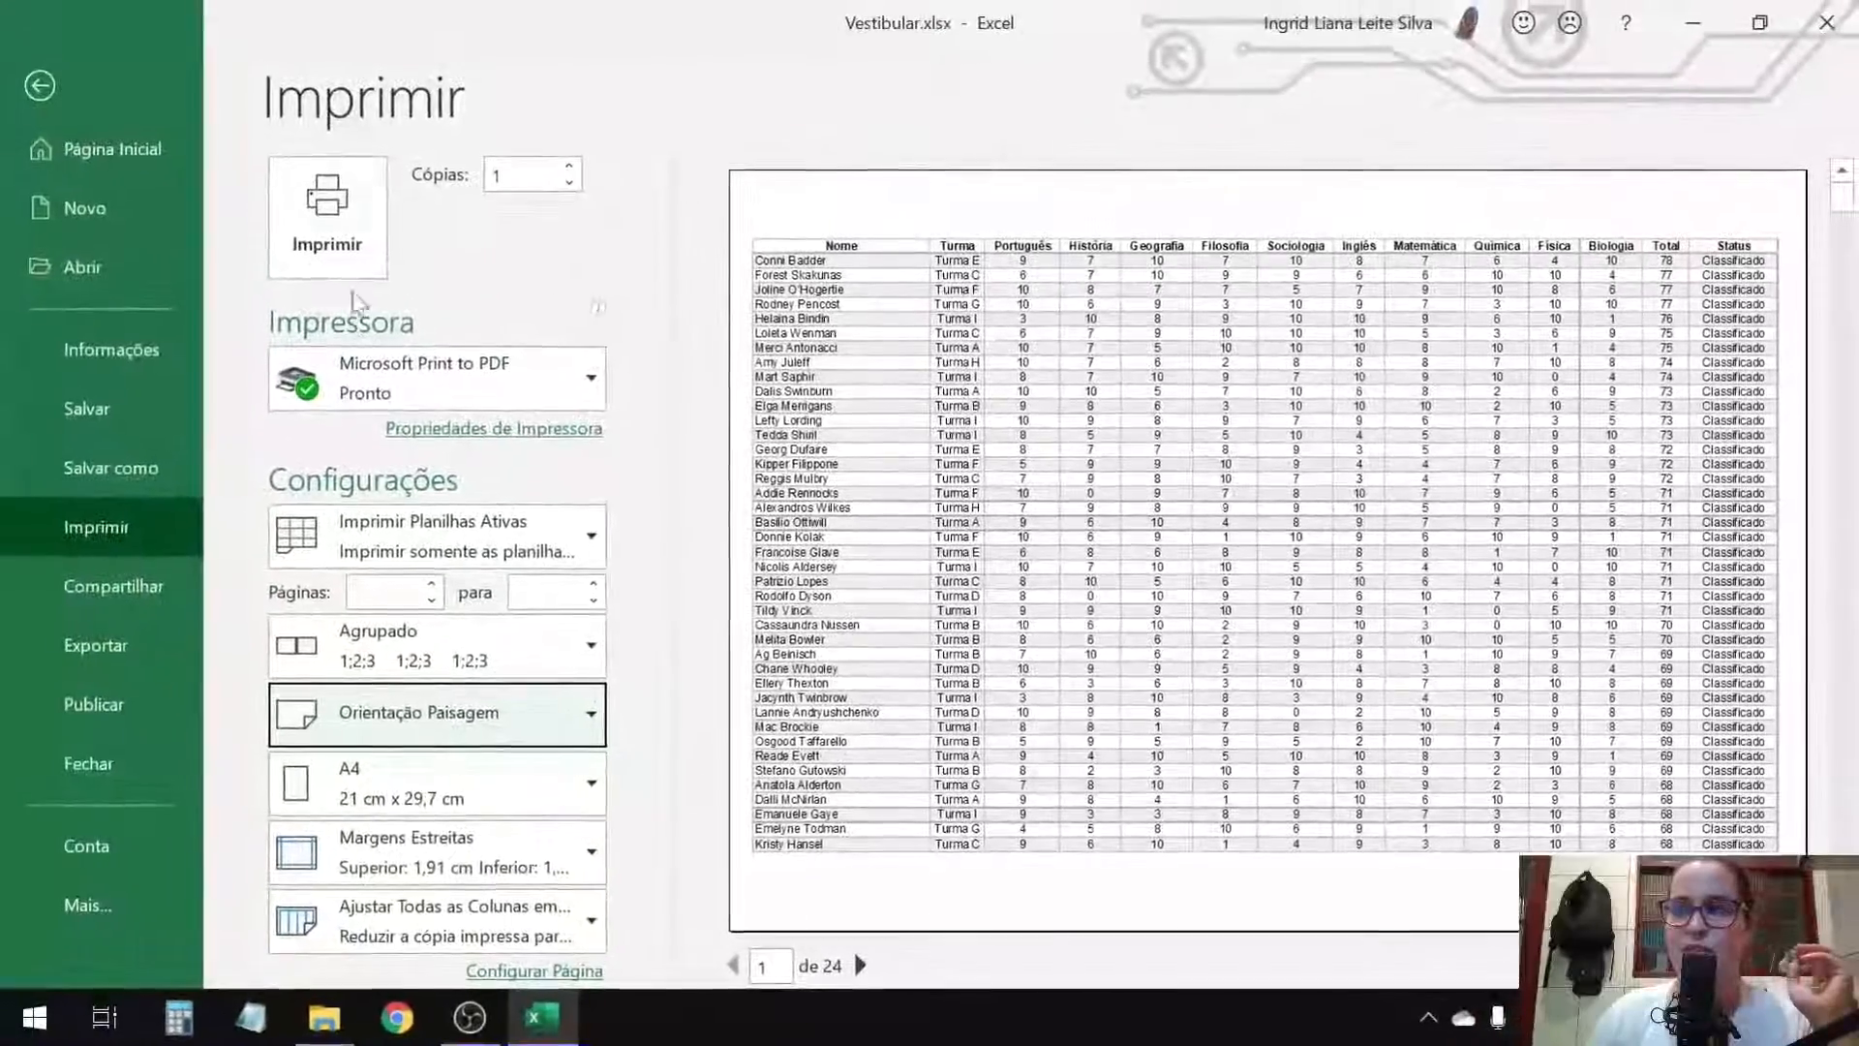
Step: Print the landscape version with Microsoft Print to PDF and save the output as "impressão 02"
left_click(325, 218)
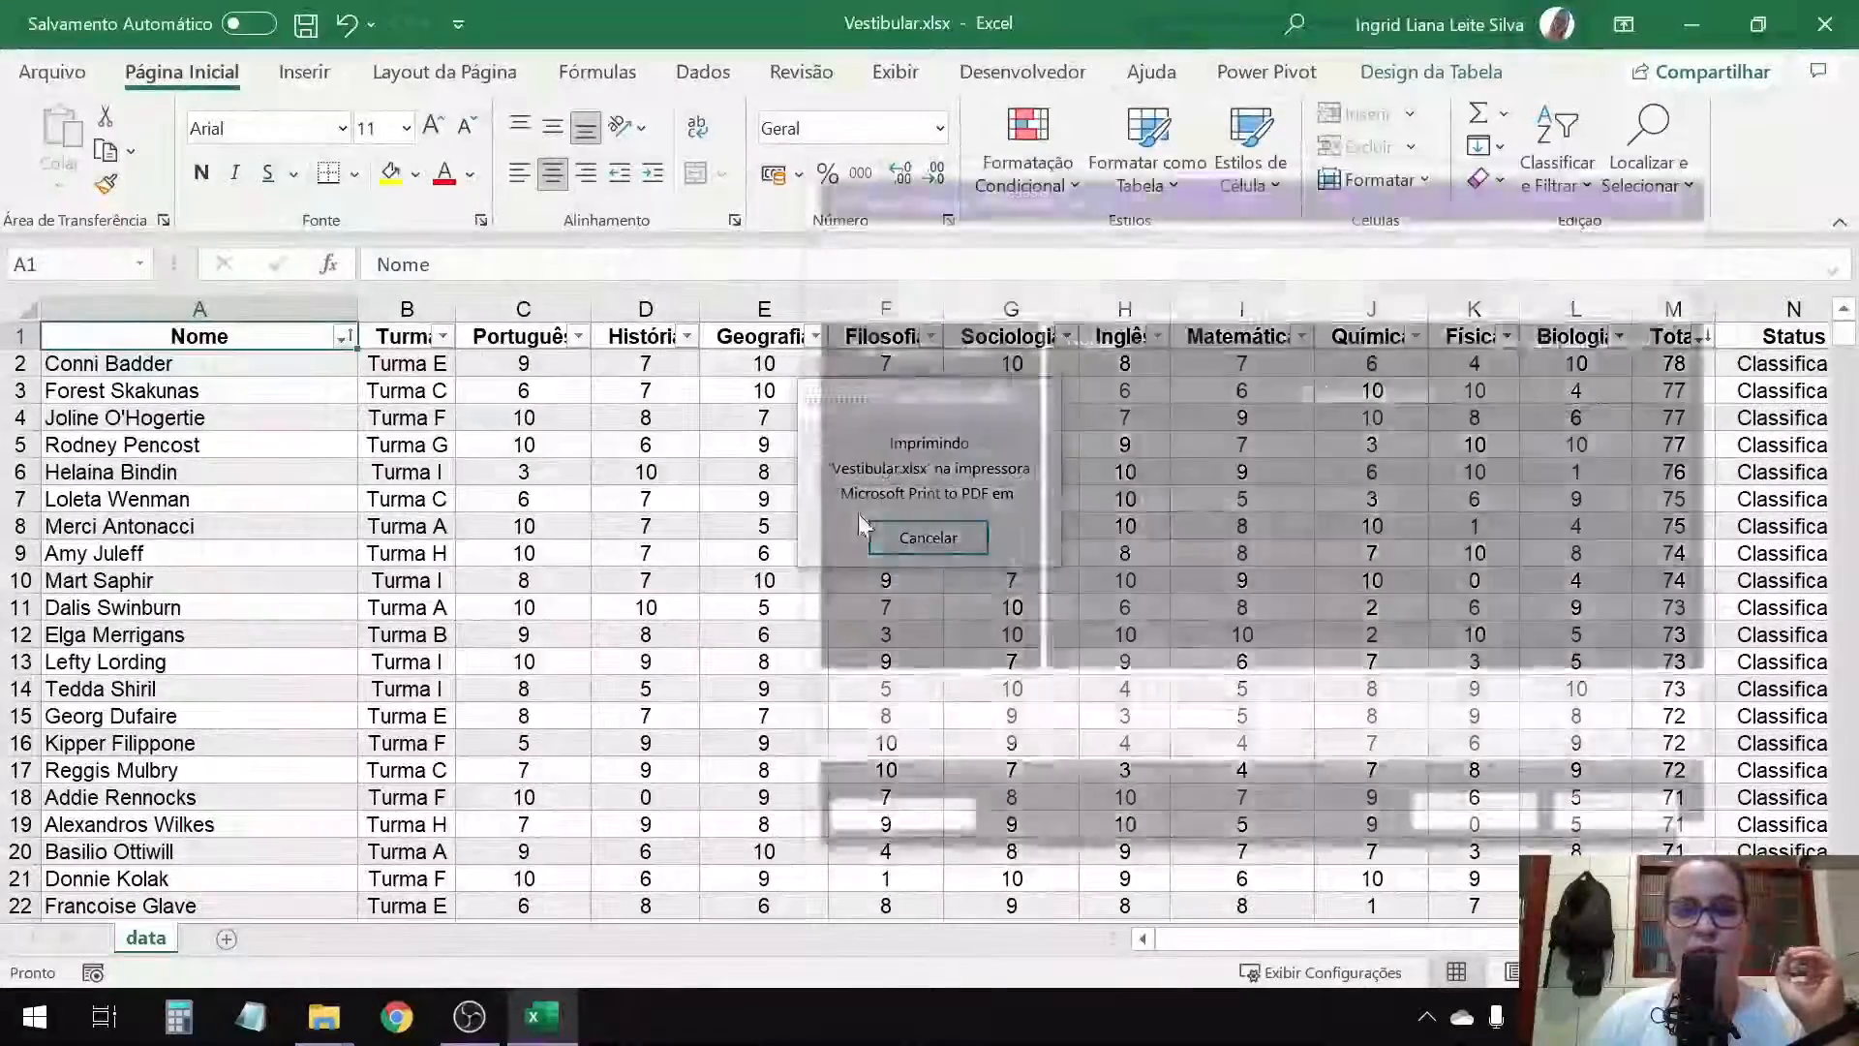
type("imp")
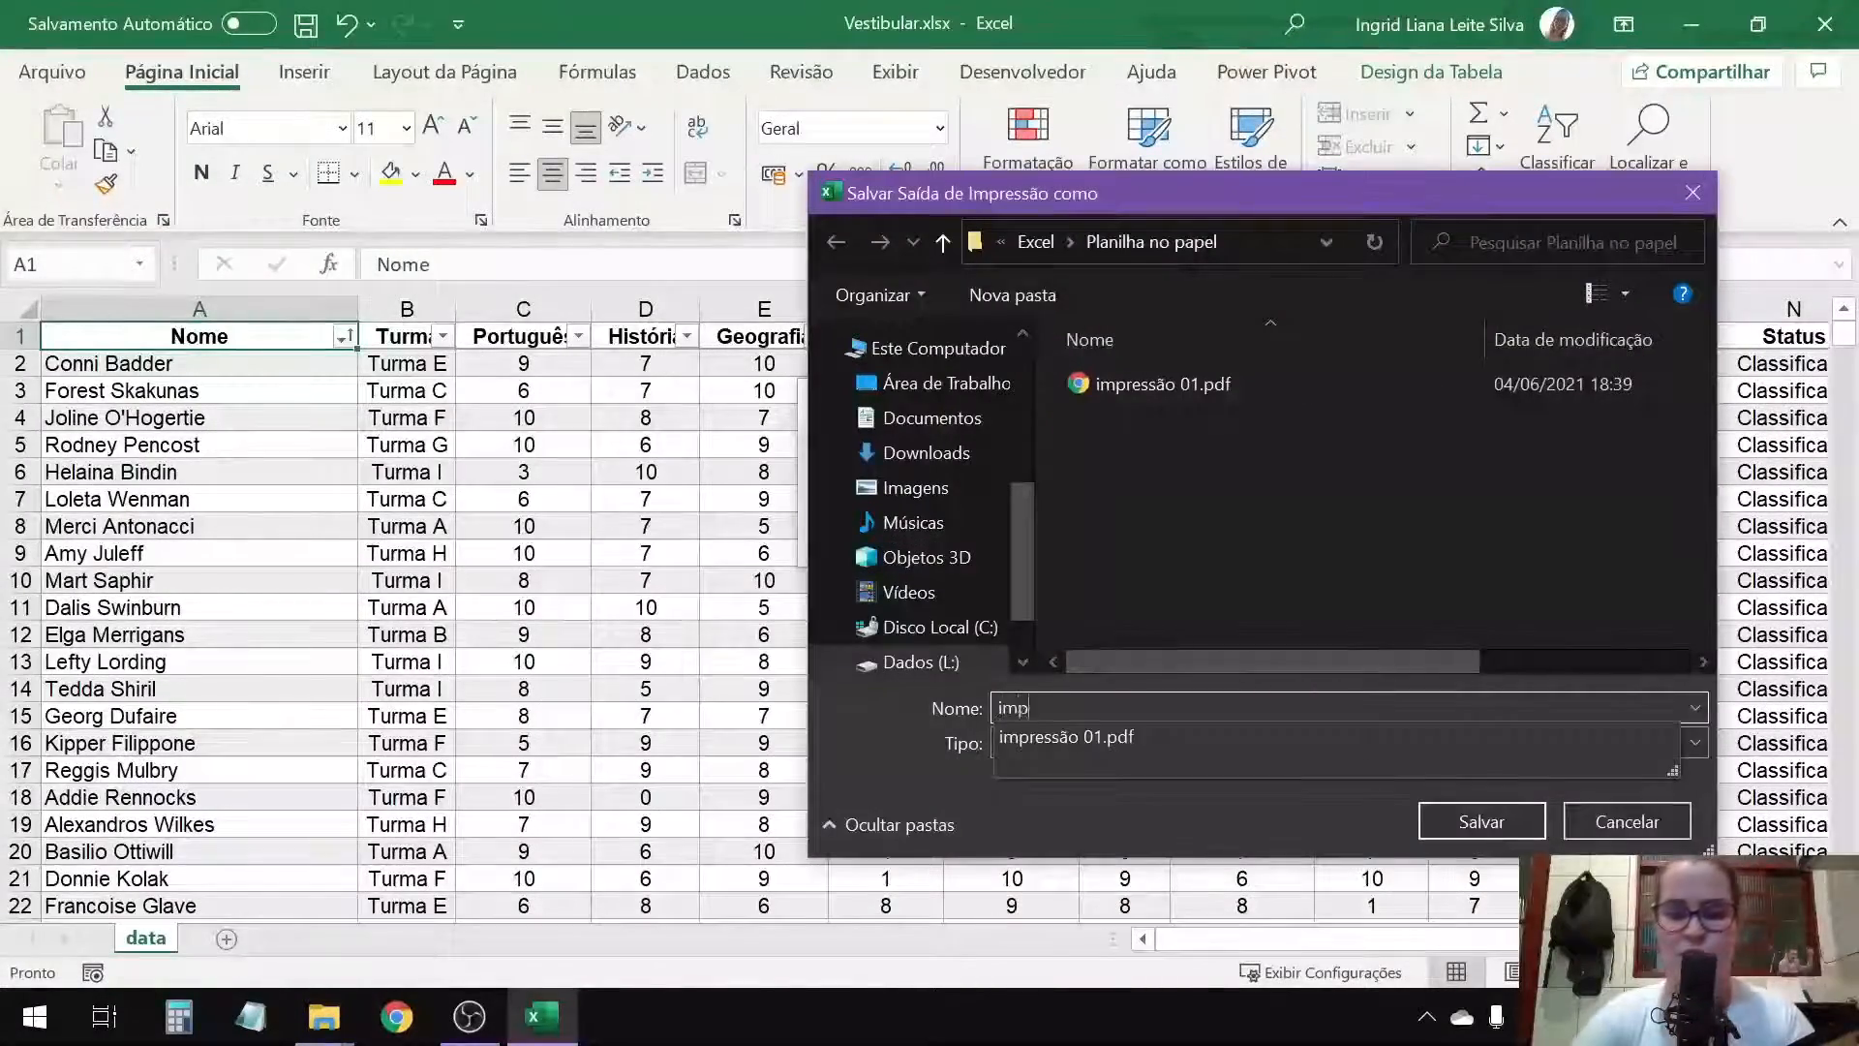
type("ressão 02")
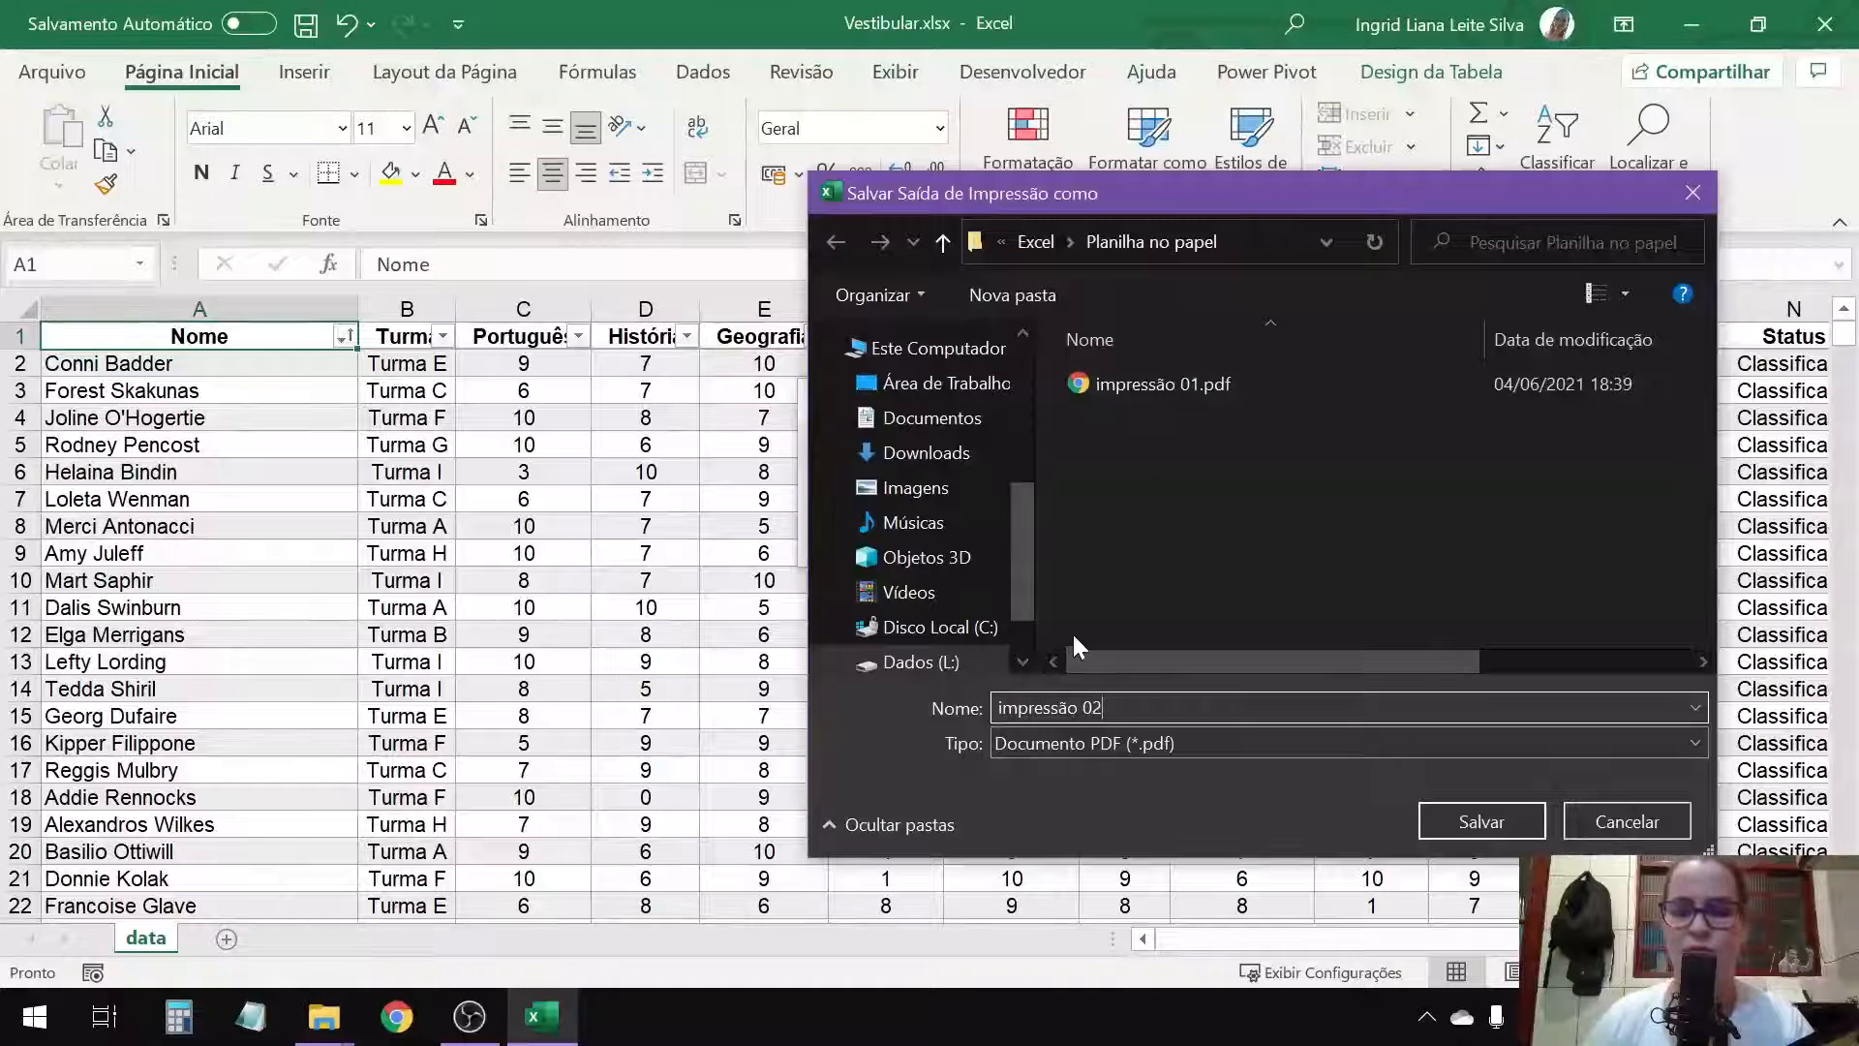
left_click(1511, 834)
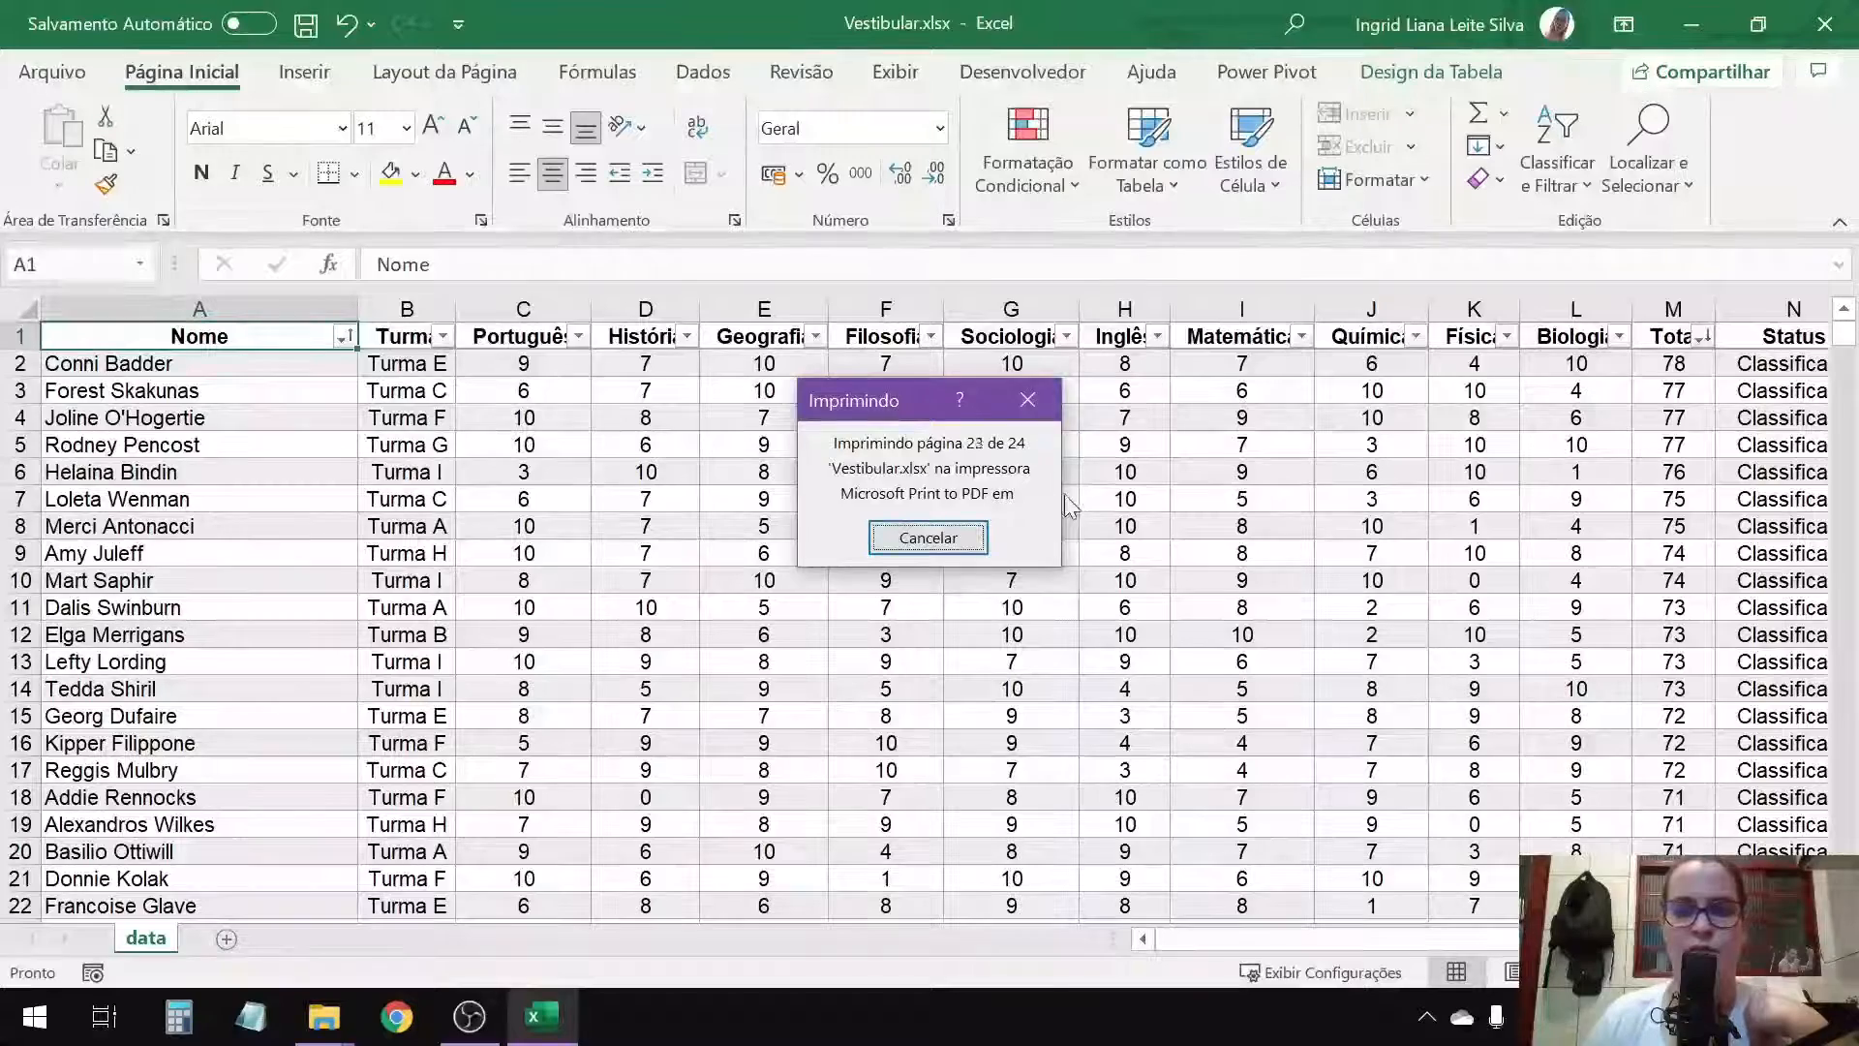
Step: Switch to File Explorer's Planilha no papel folder and open impressão 02.pdf in Chrome
mouse_move(323, 1015)
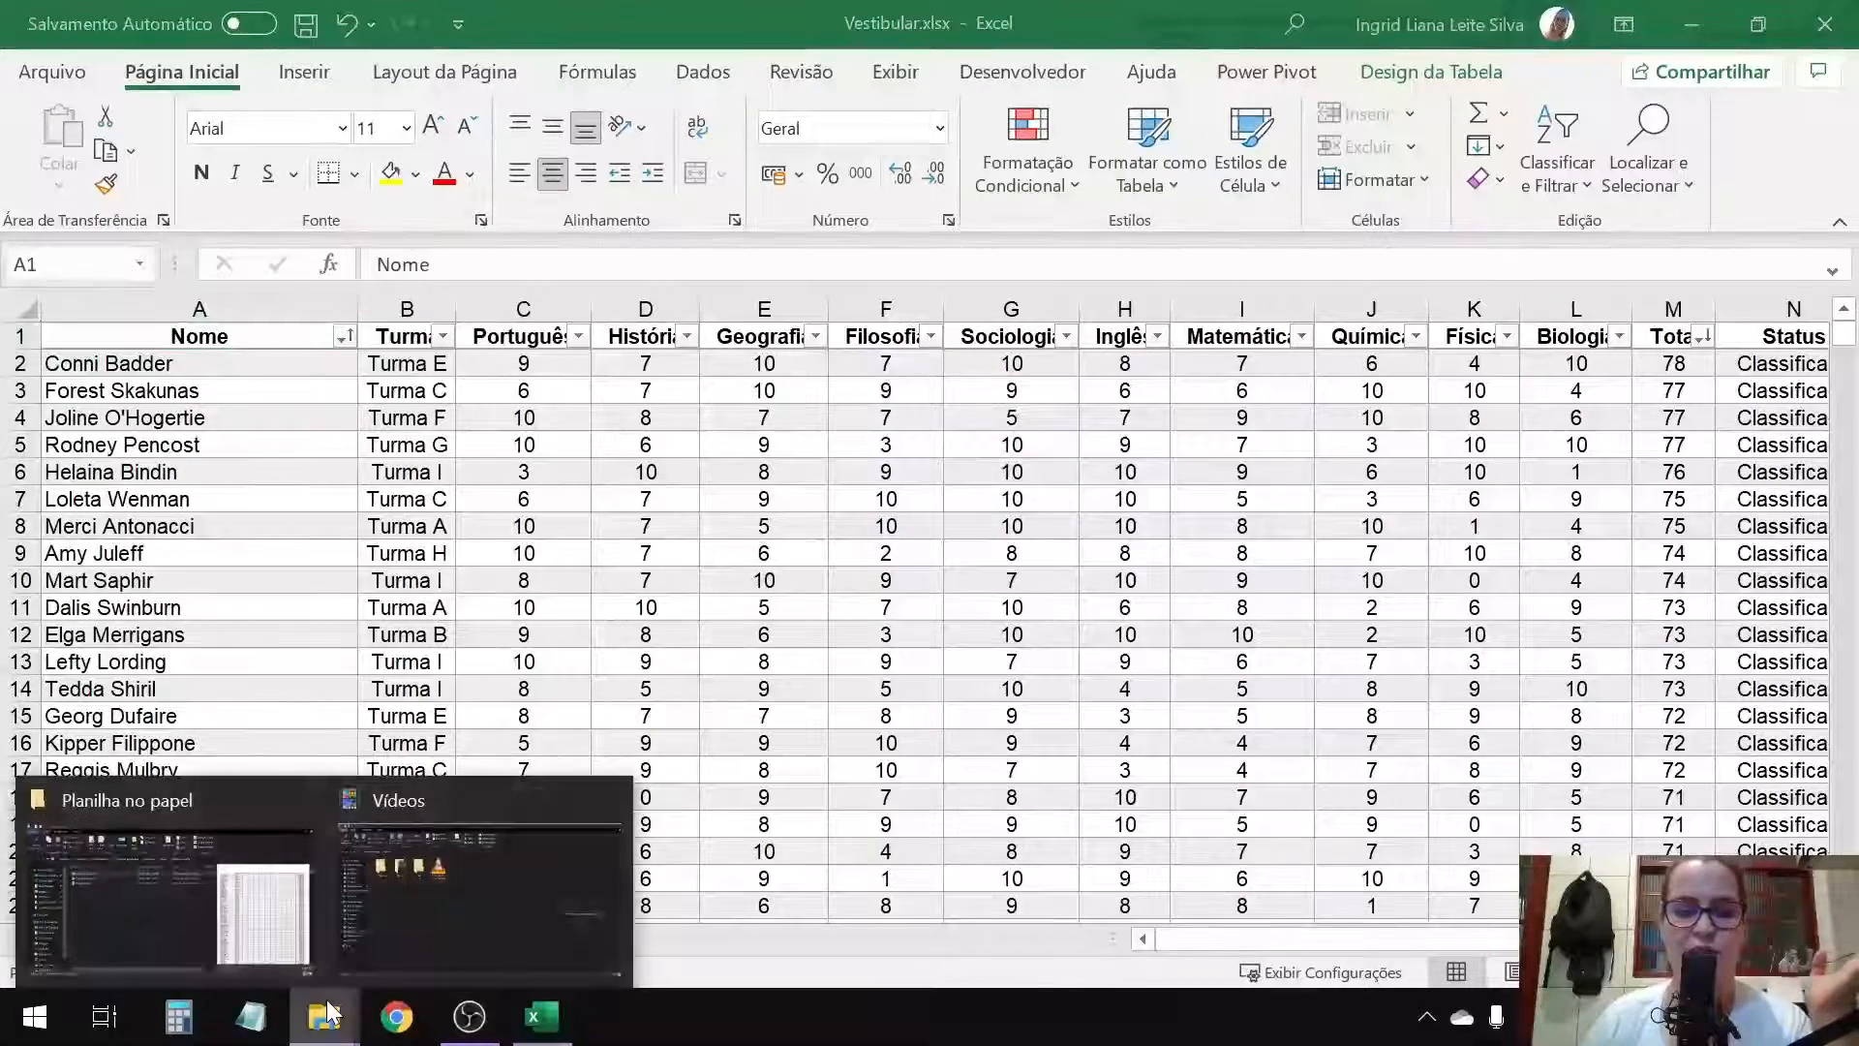
left_click(130, 900)
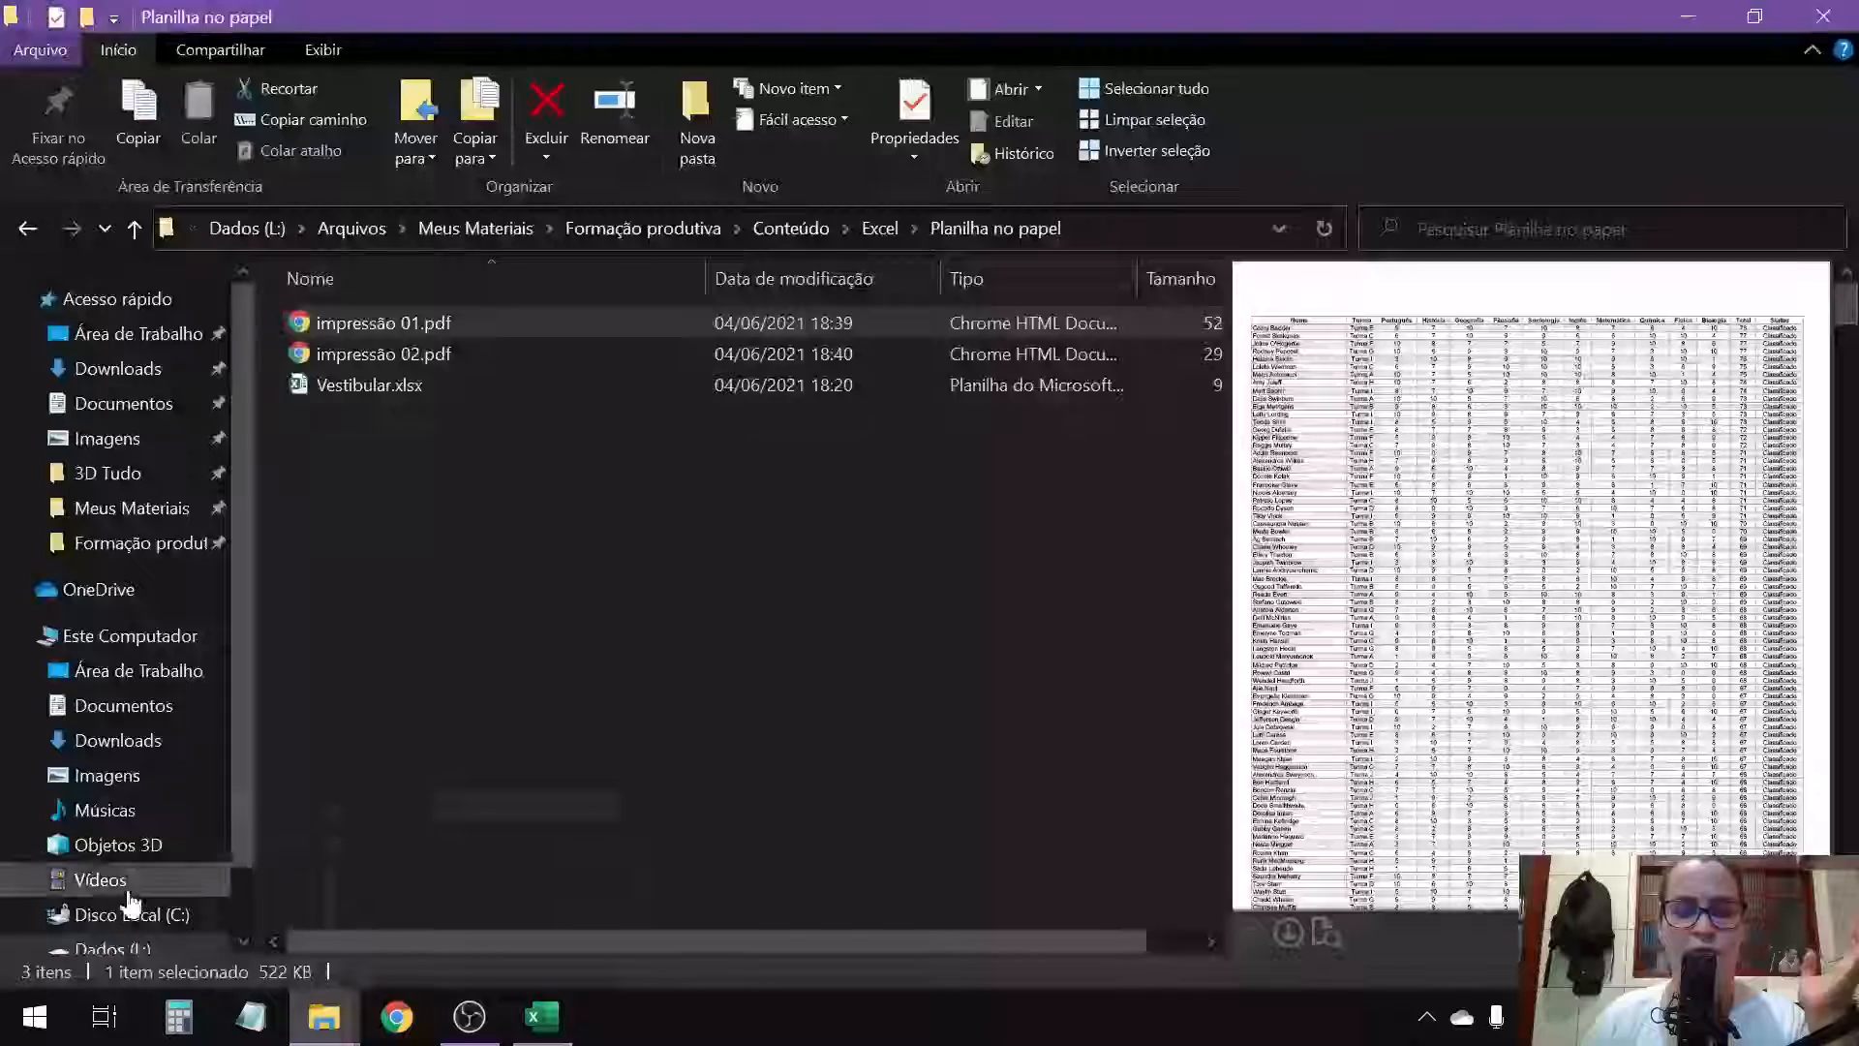
left_click(393, 359)
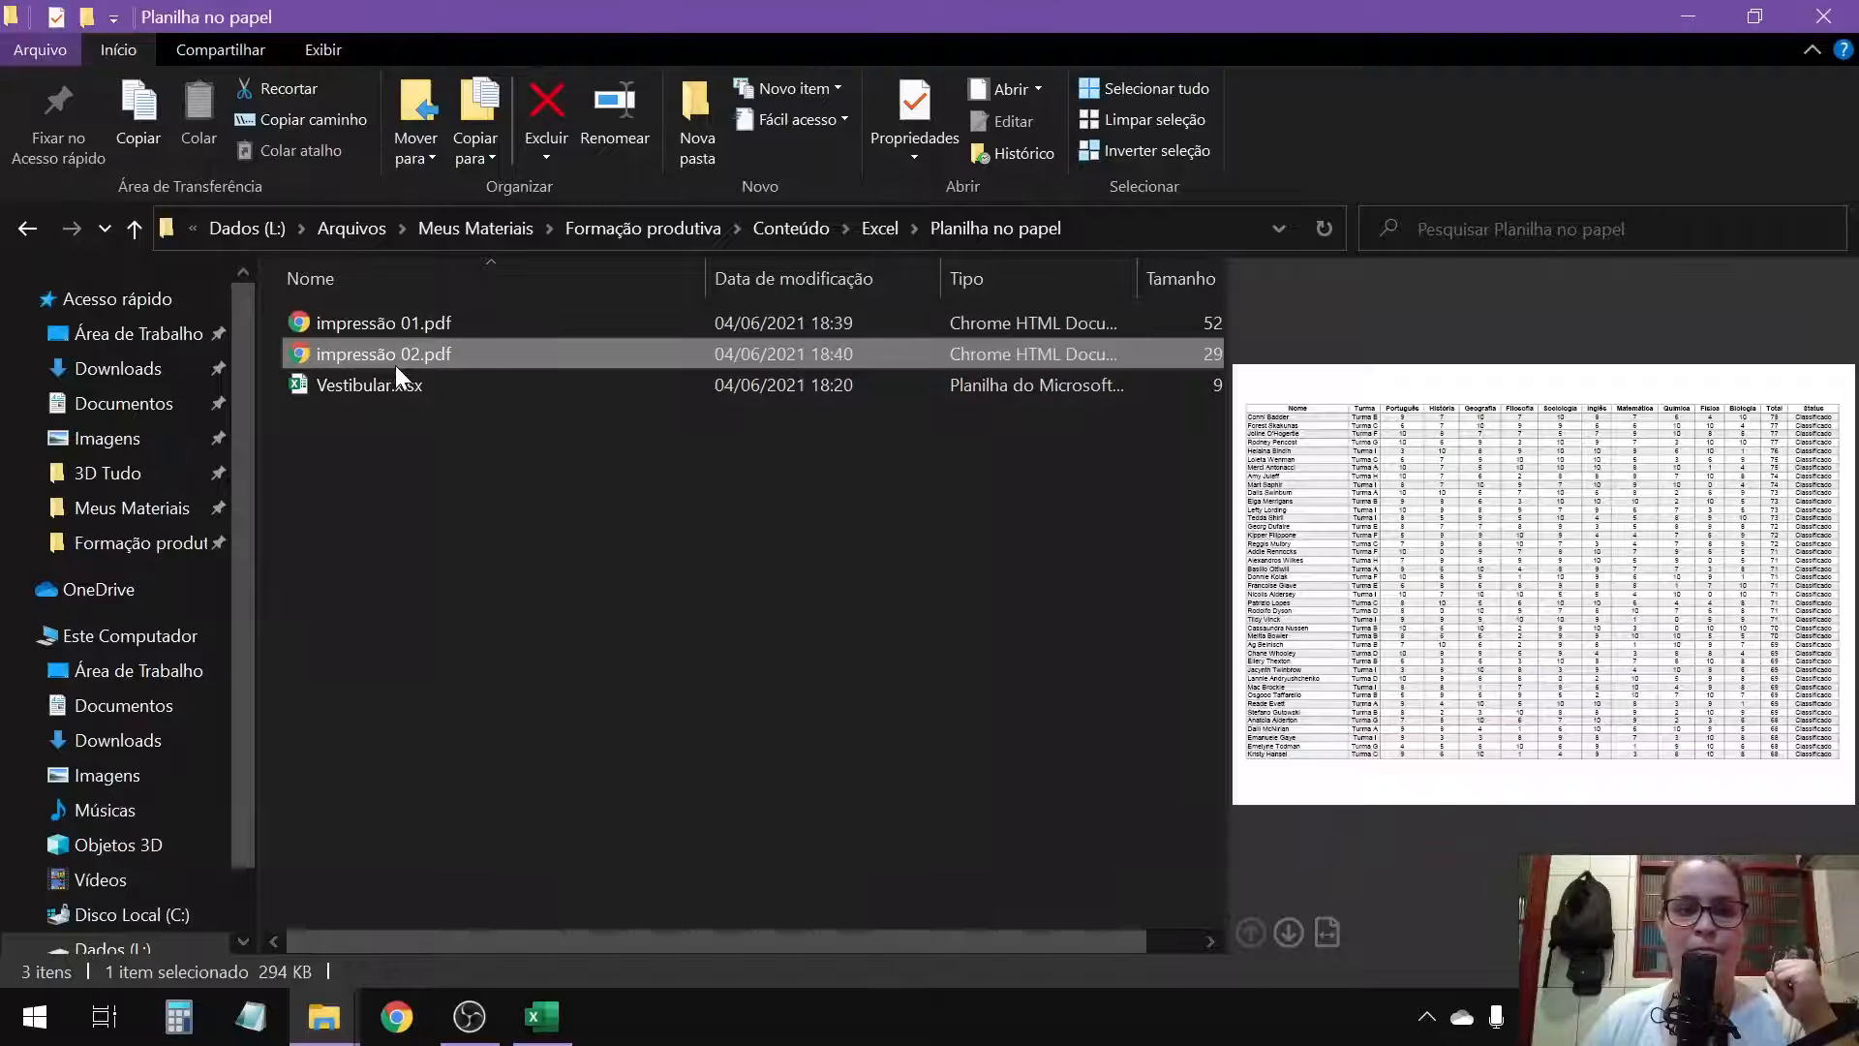
double_click(359, 354)
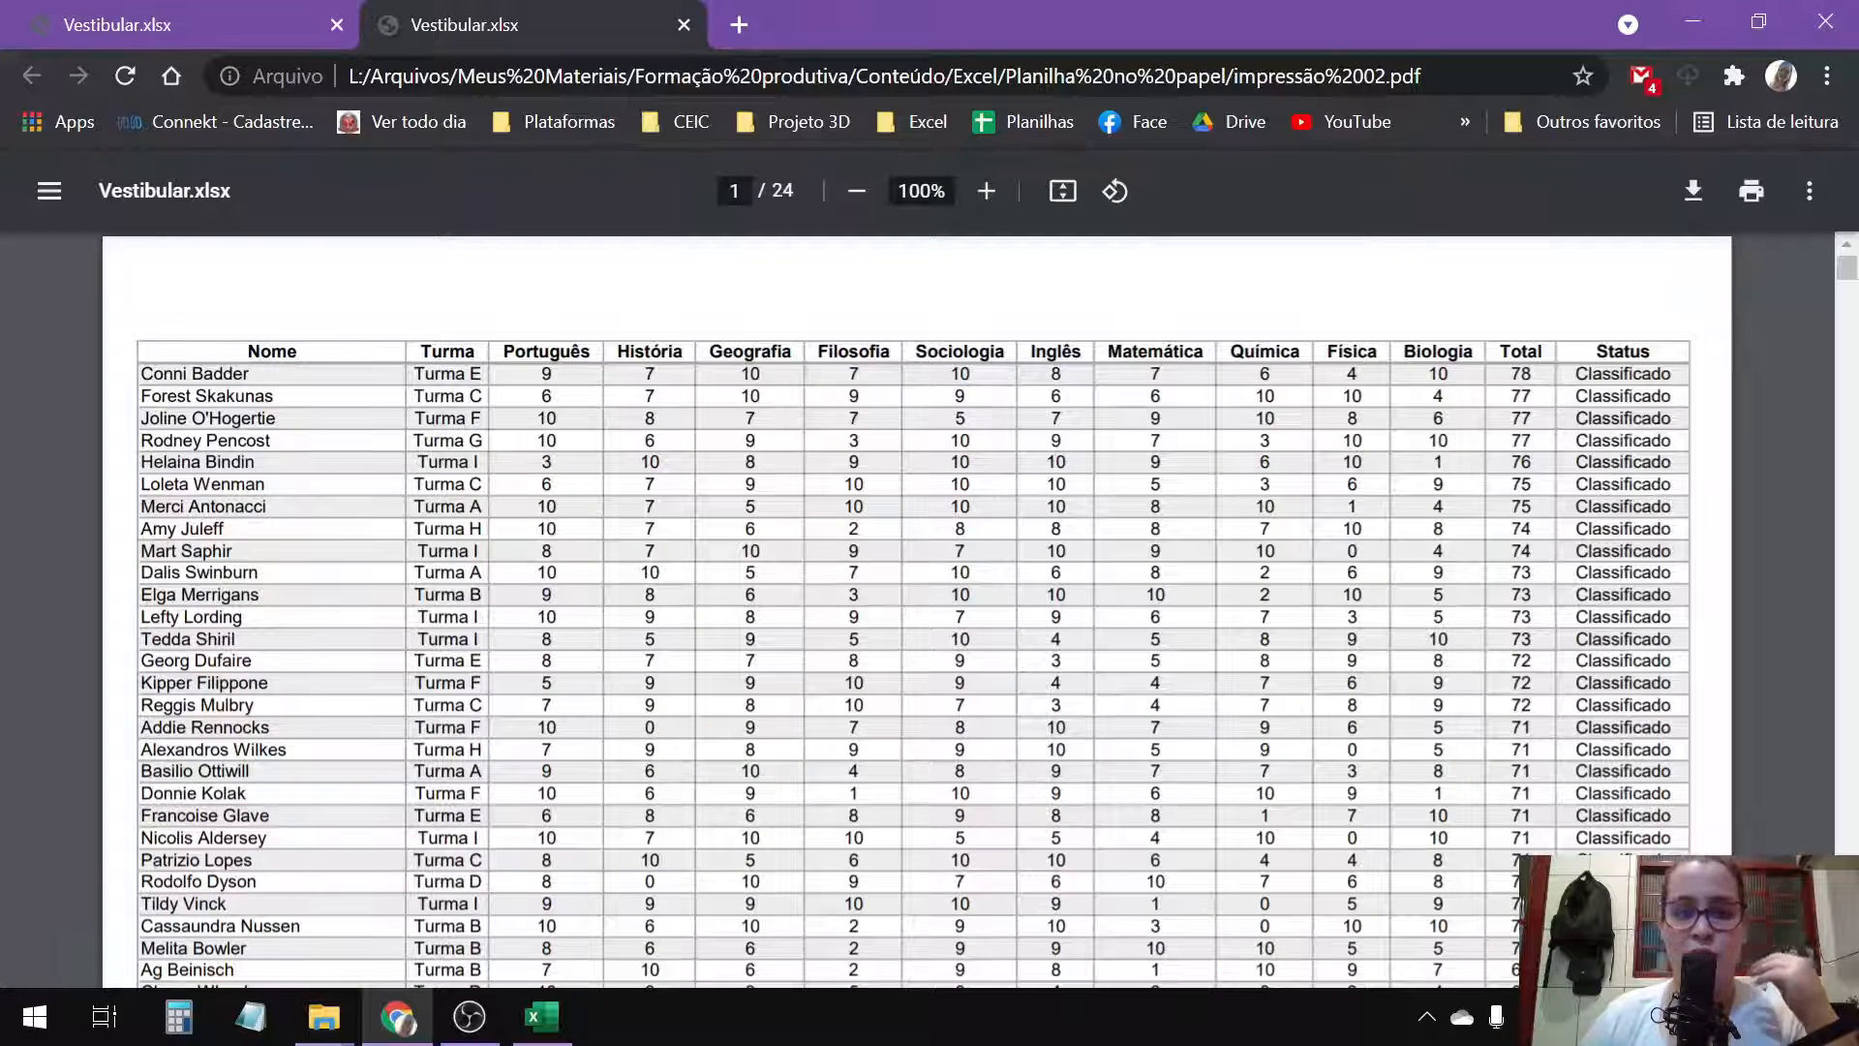
Step: Compare the portrait impressão 01.pdf with the landscape impressão 02.pdf, ending on the landscape version
left_click(89, 23)
left_click(484, 22)
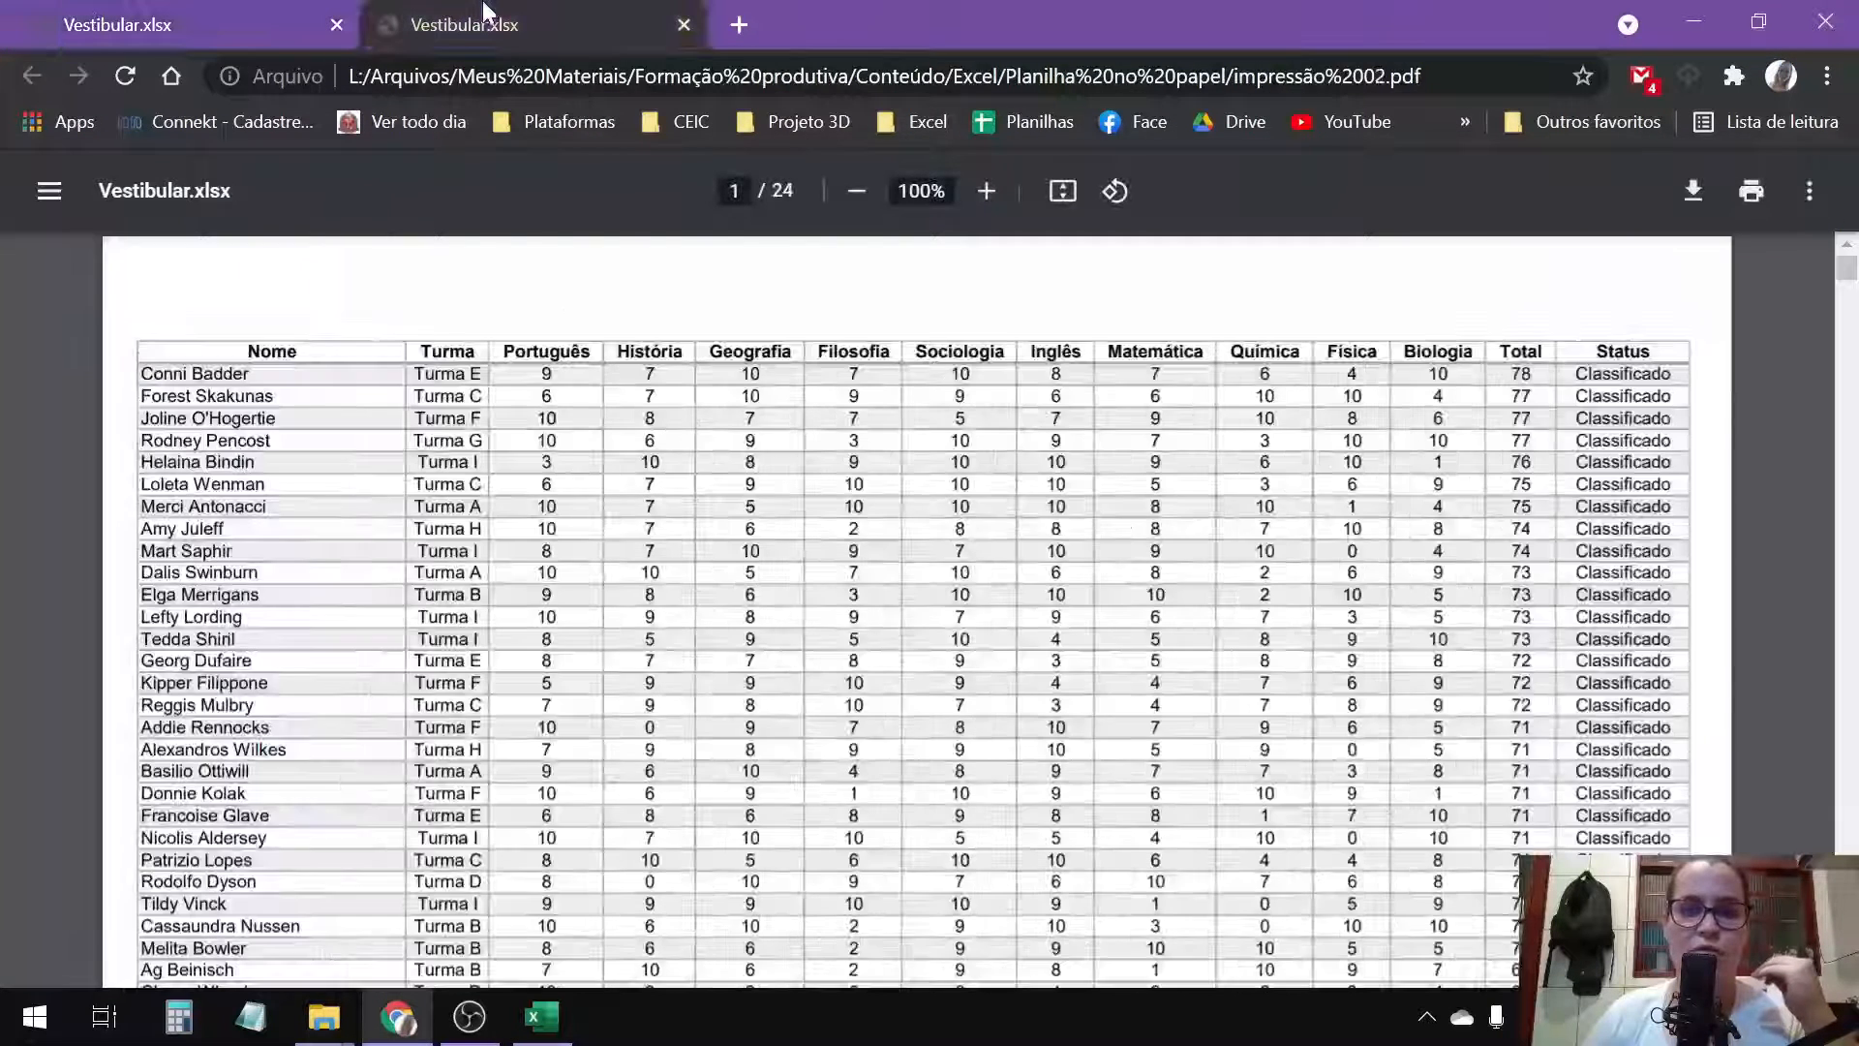
left_click(240, 14)
left_click(571, 14)
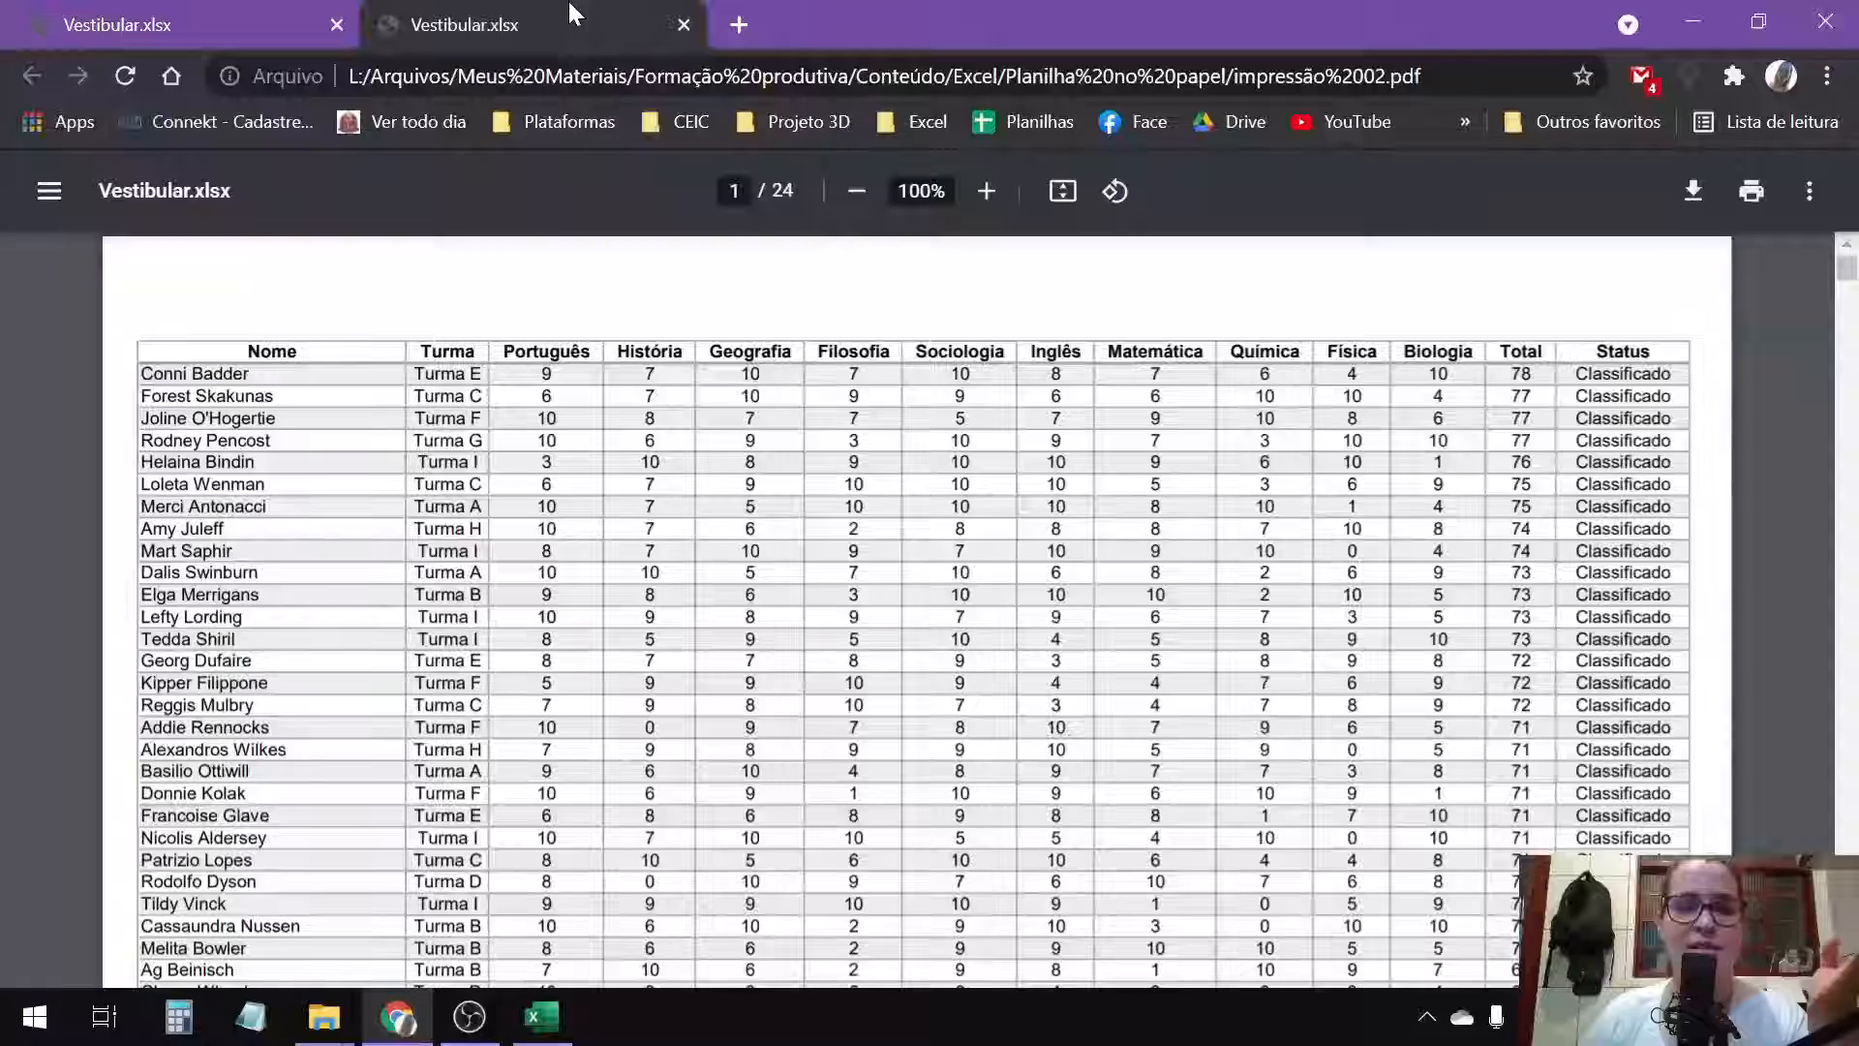
Step: Switch back to the Vestibular.xlsx workbook in Excel and review the scaling and margin options in its print settings
left_click(542, 1016)
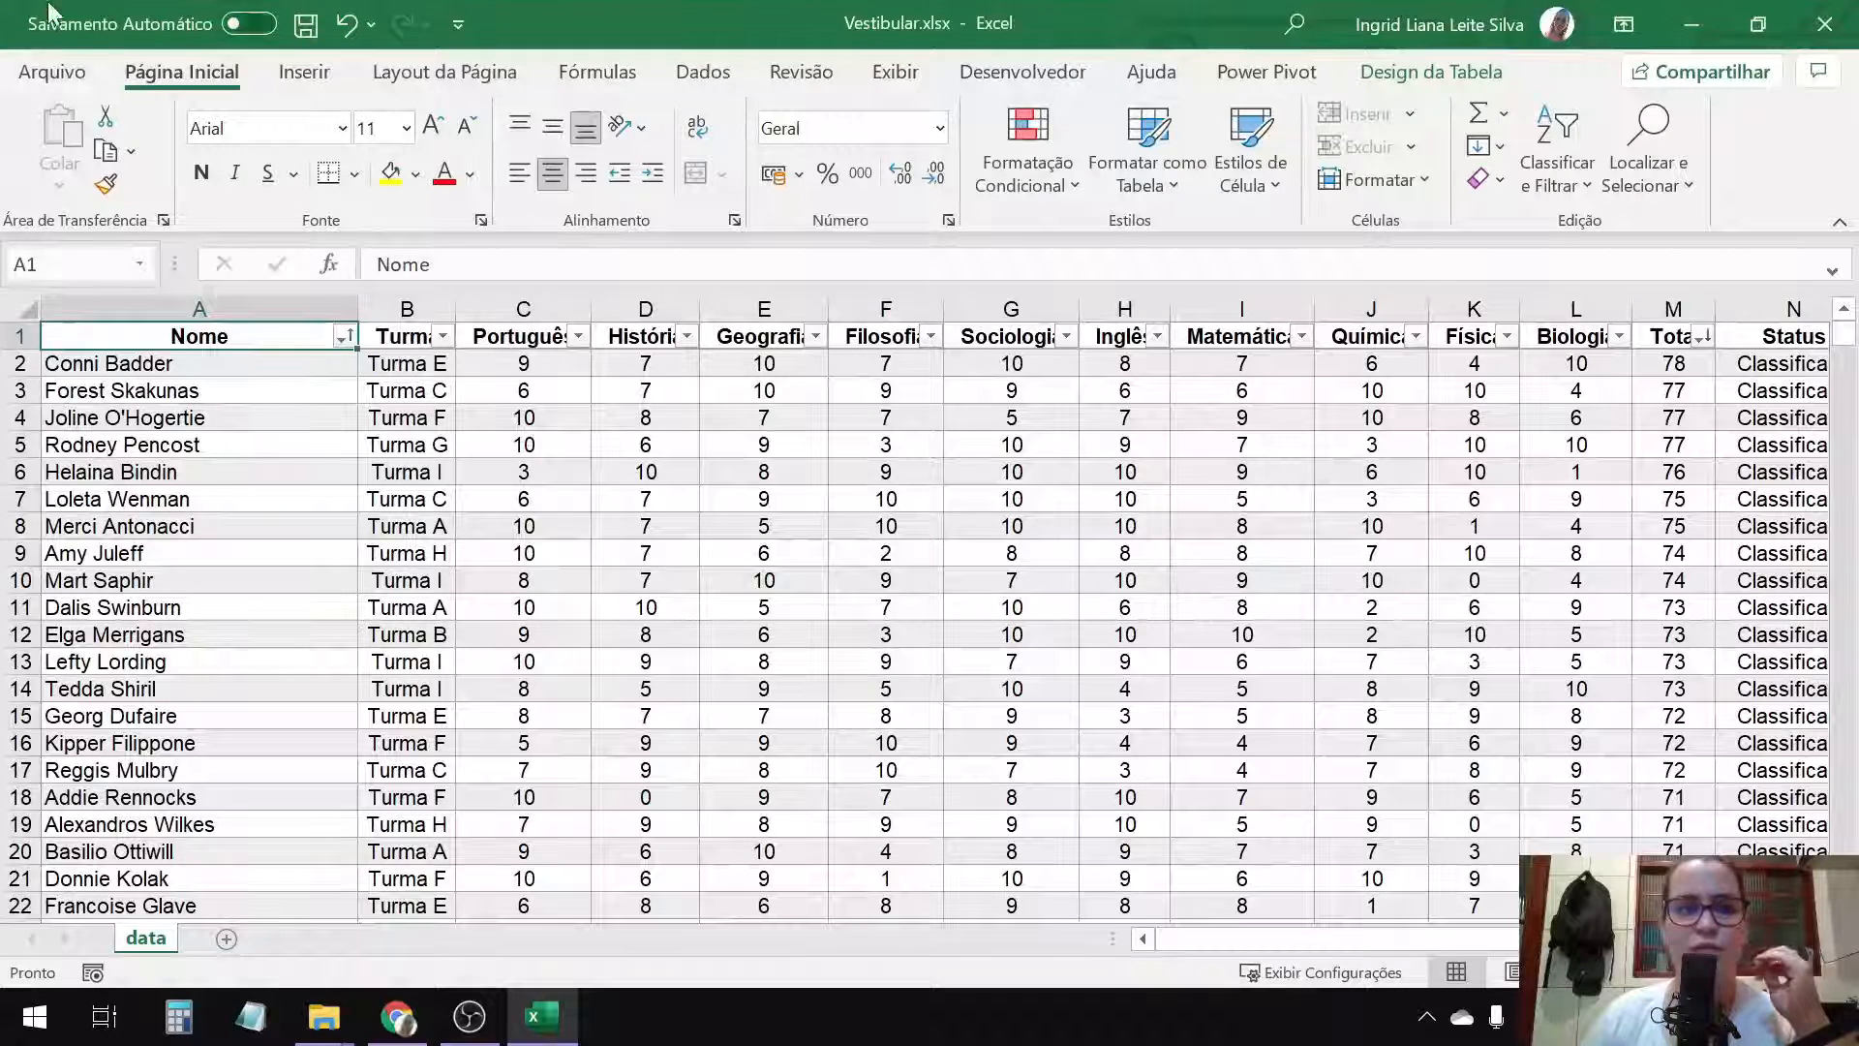
left_click(73, 83)
left_click(50, 518)
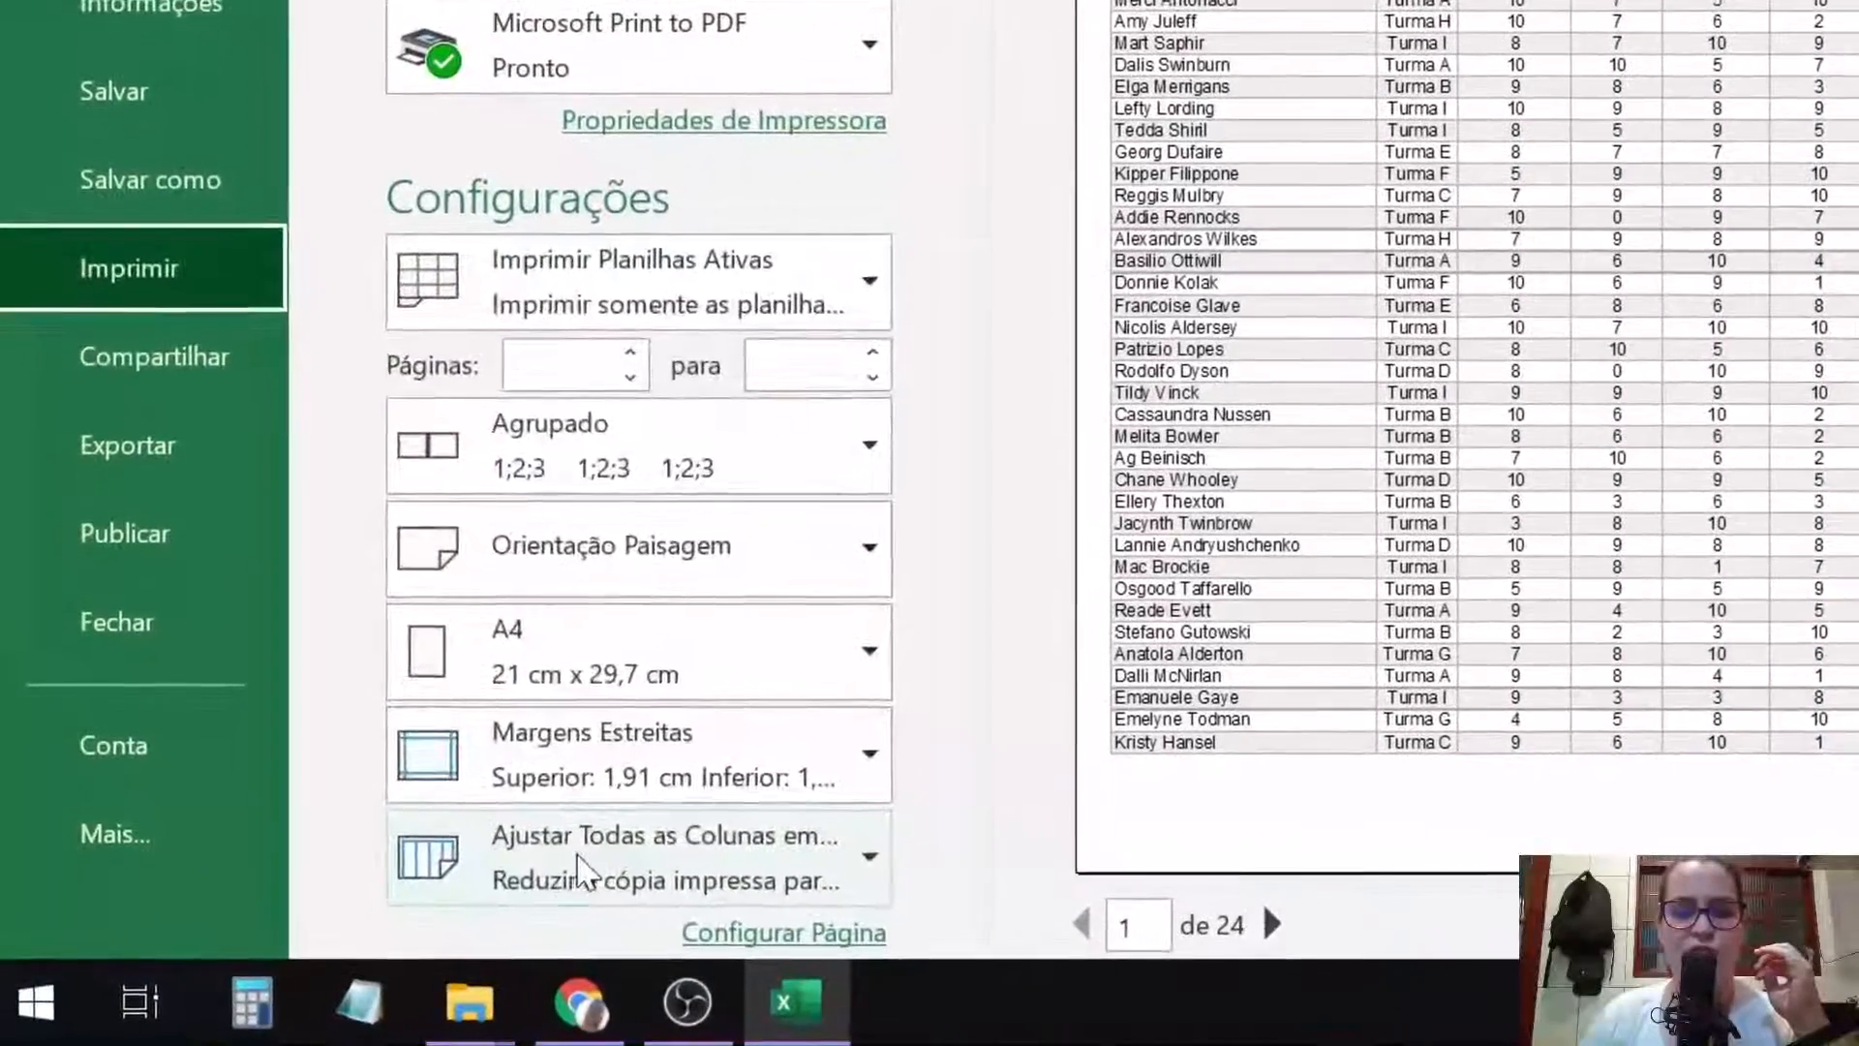
left_click(452, 863)
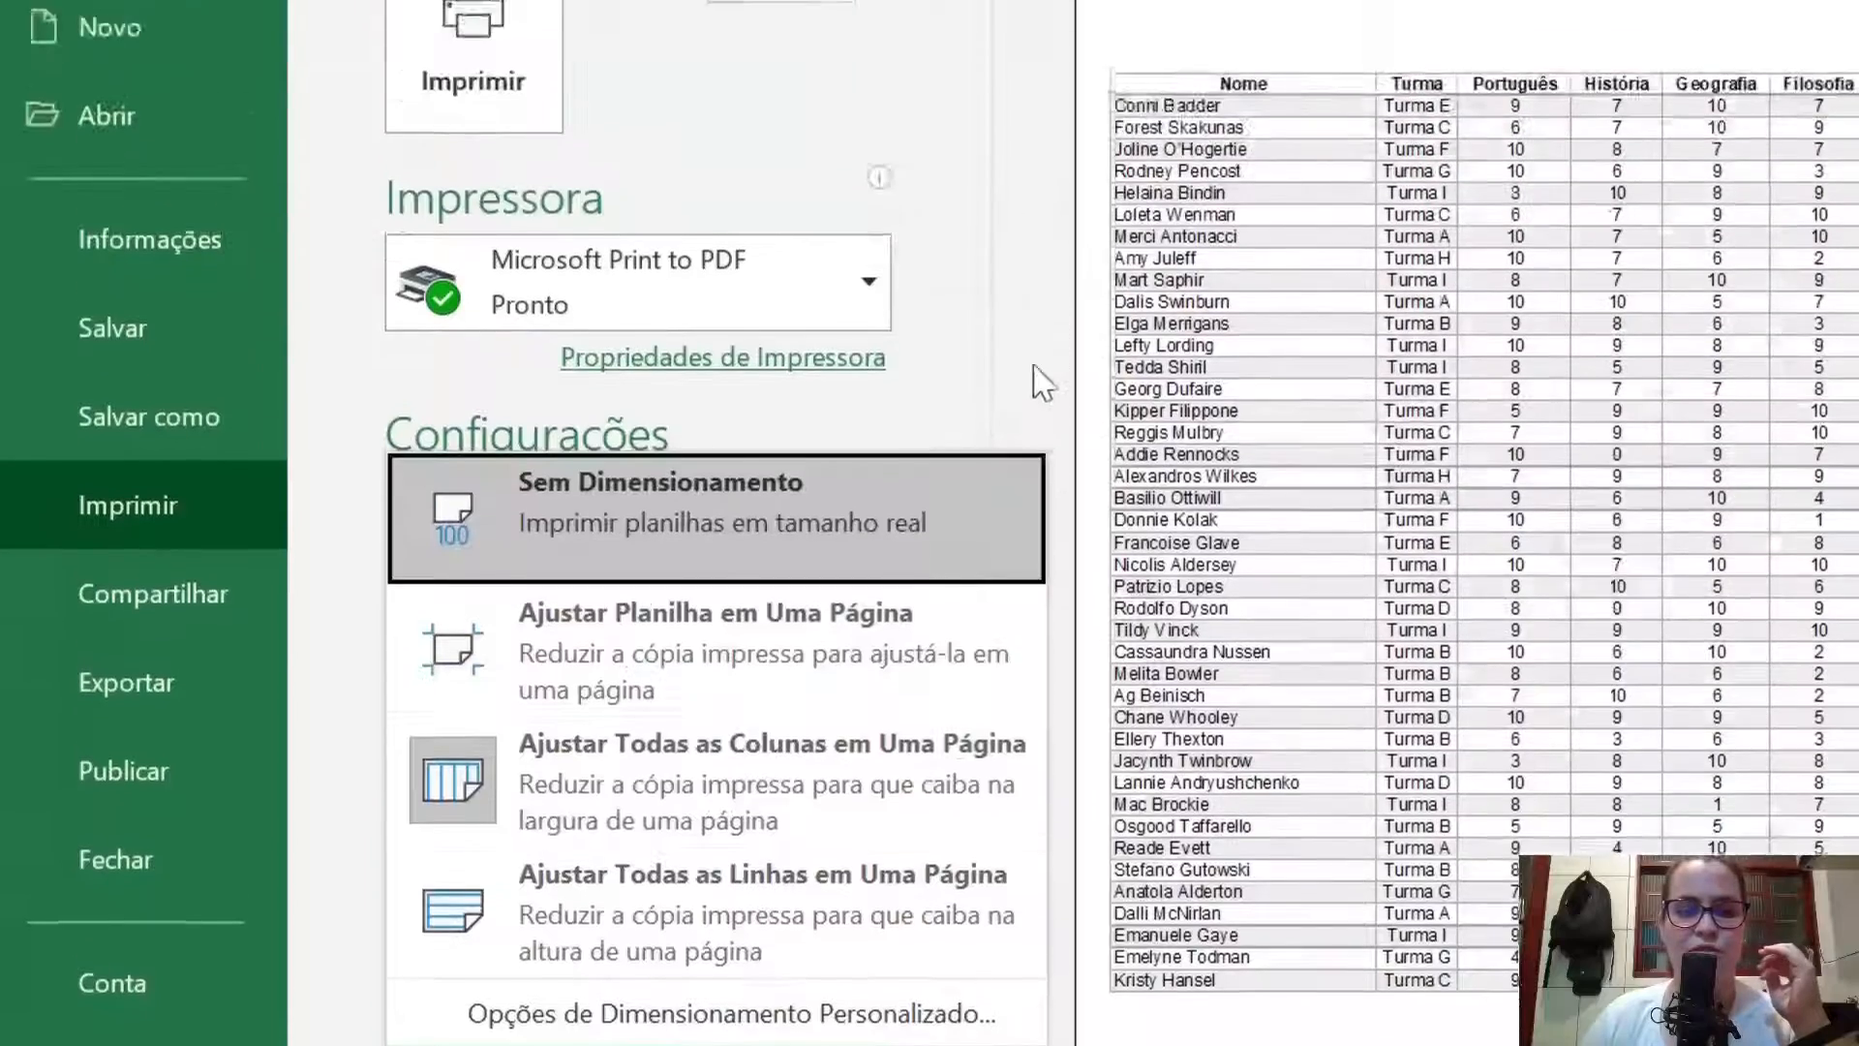
left_click(1060, 169)
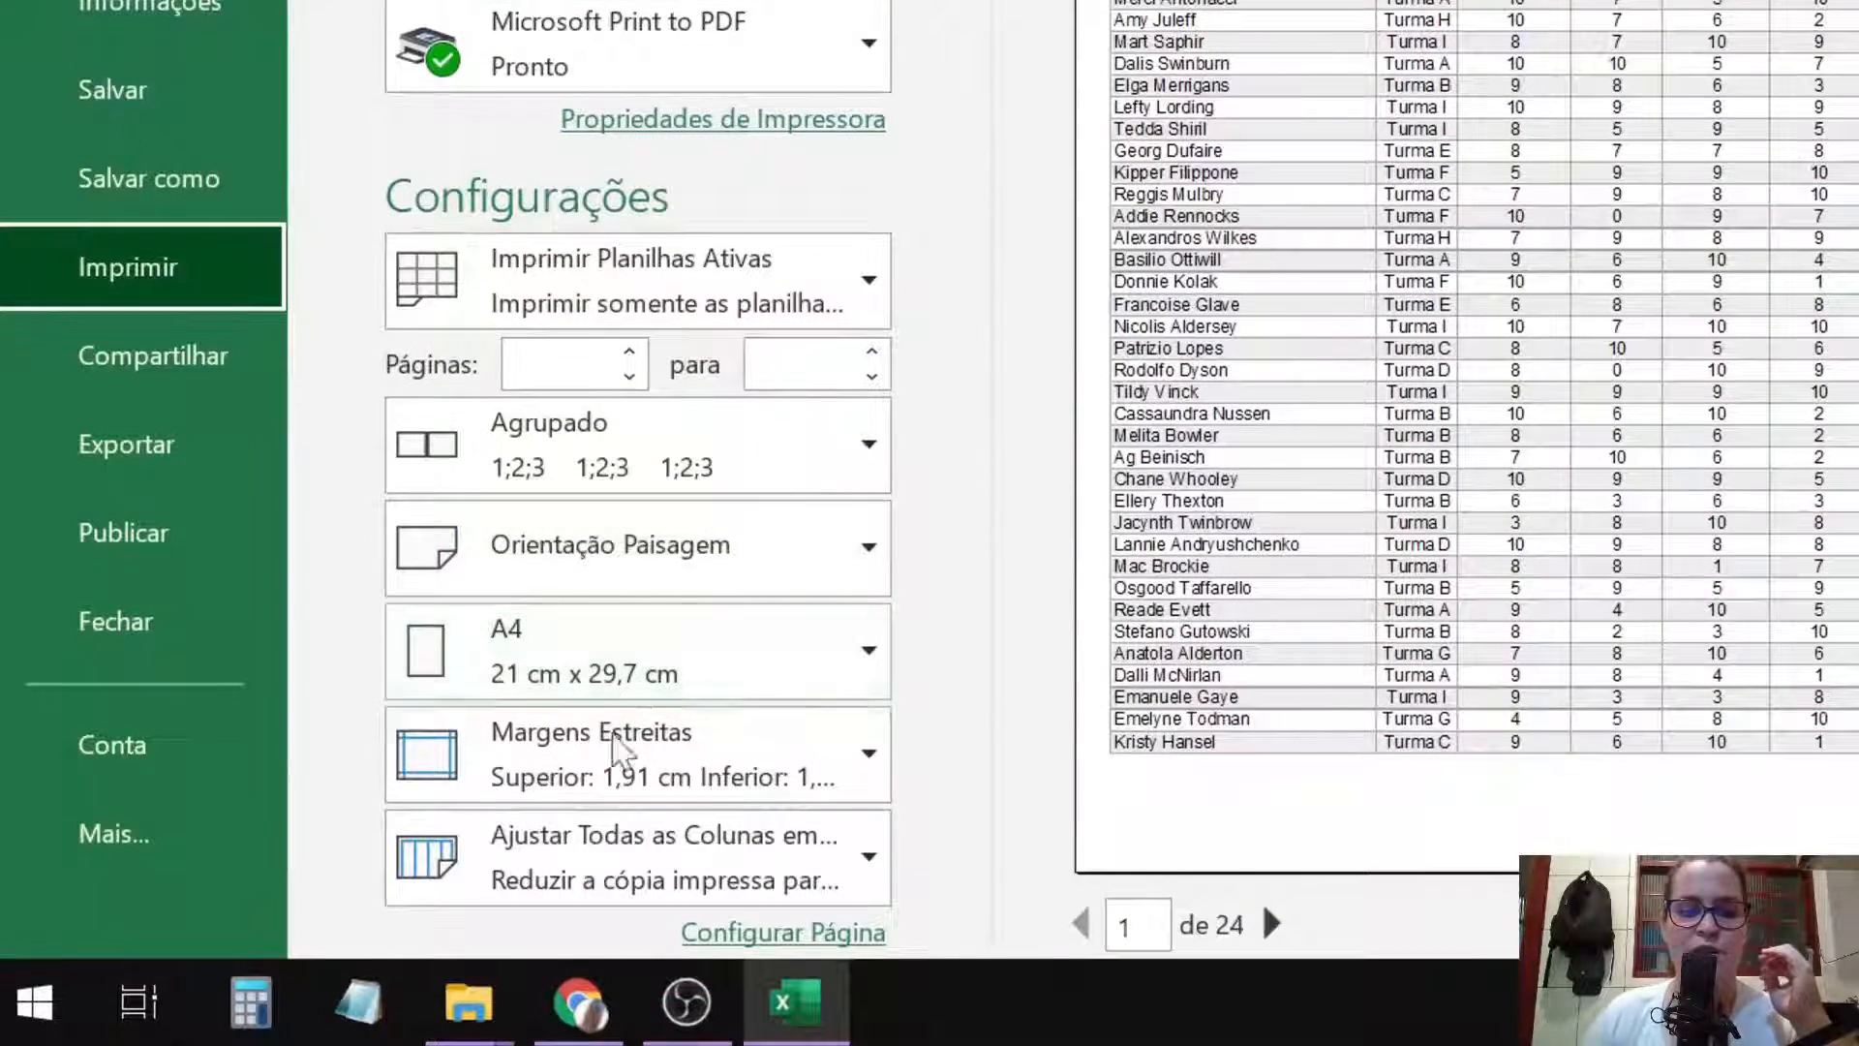
left_click(607, 822)
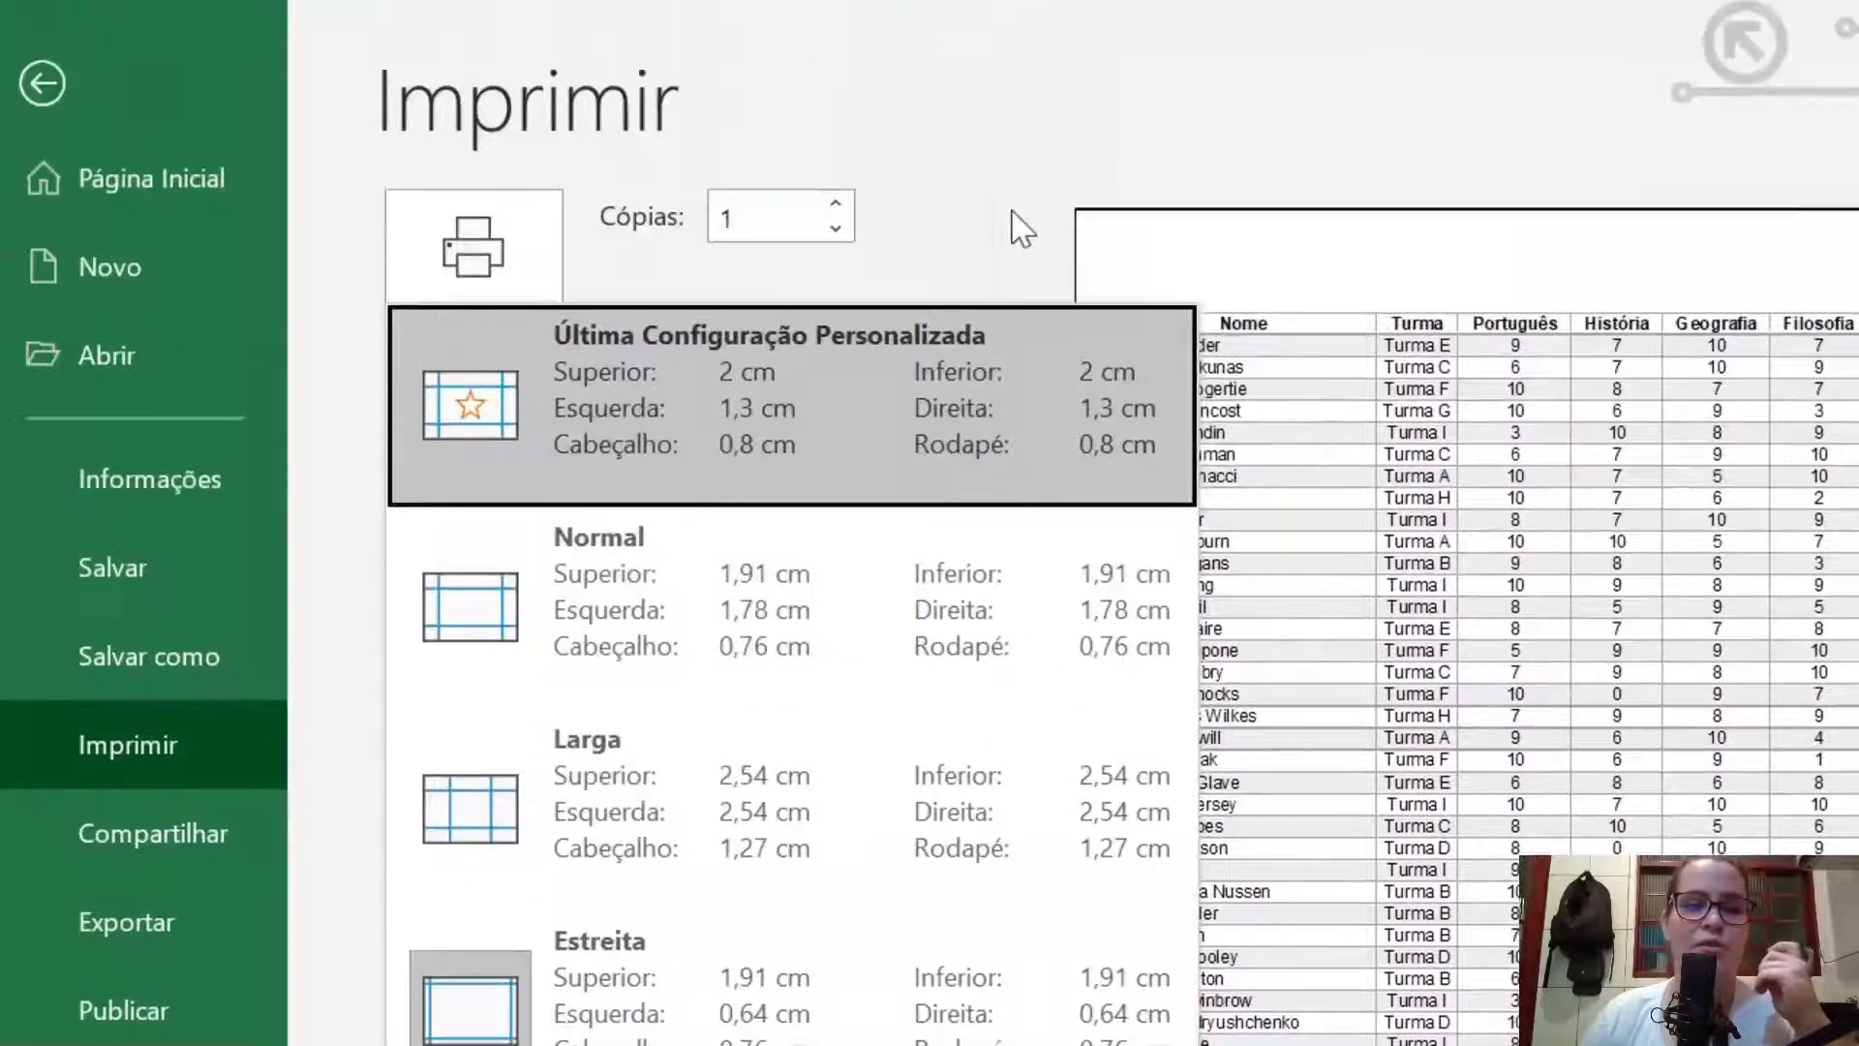
left_click(1016, 0)
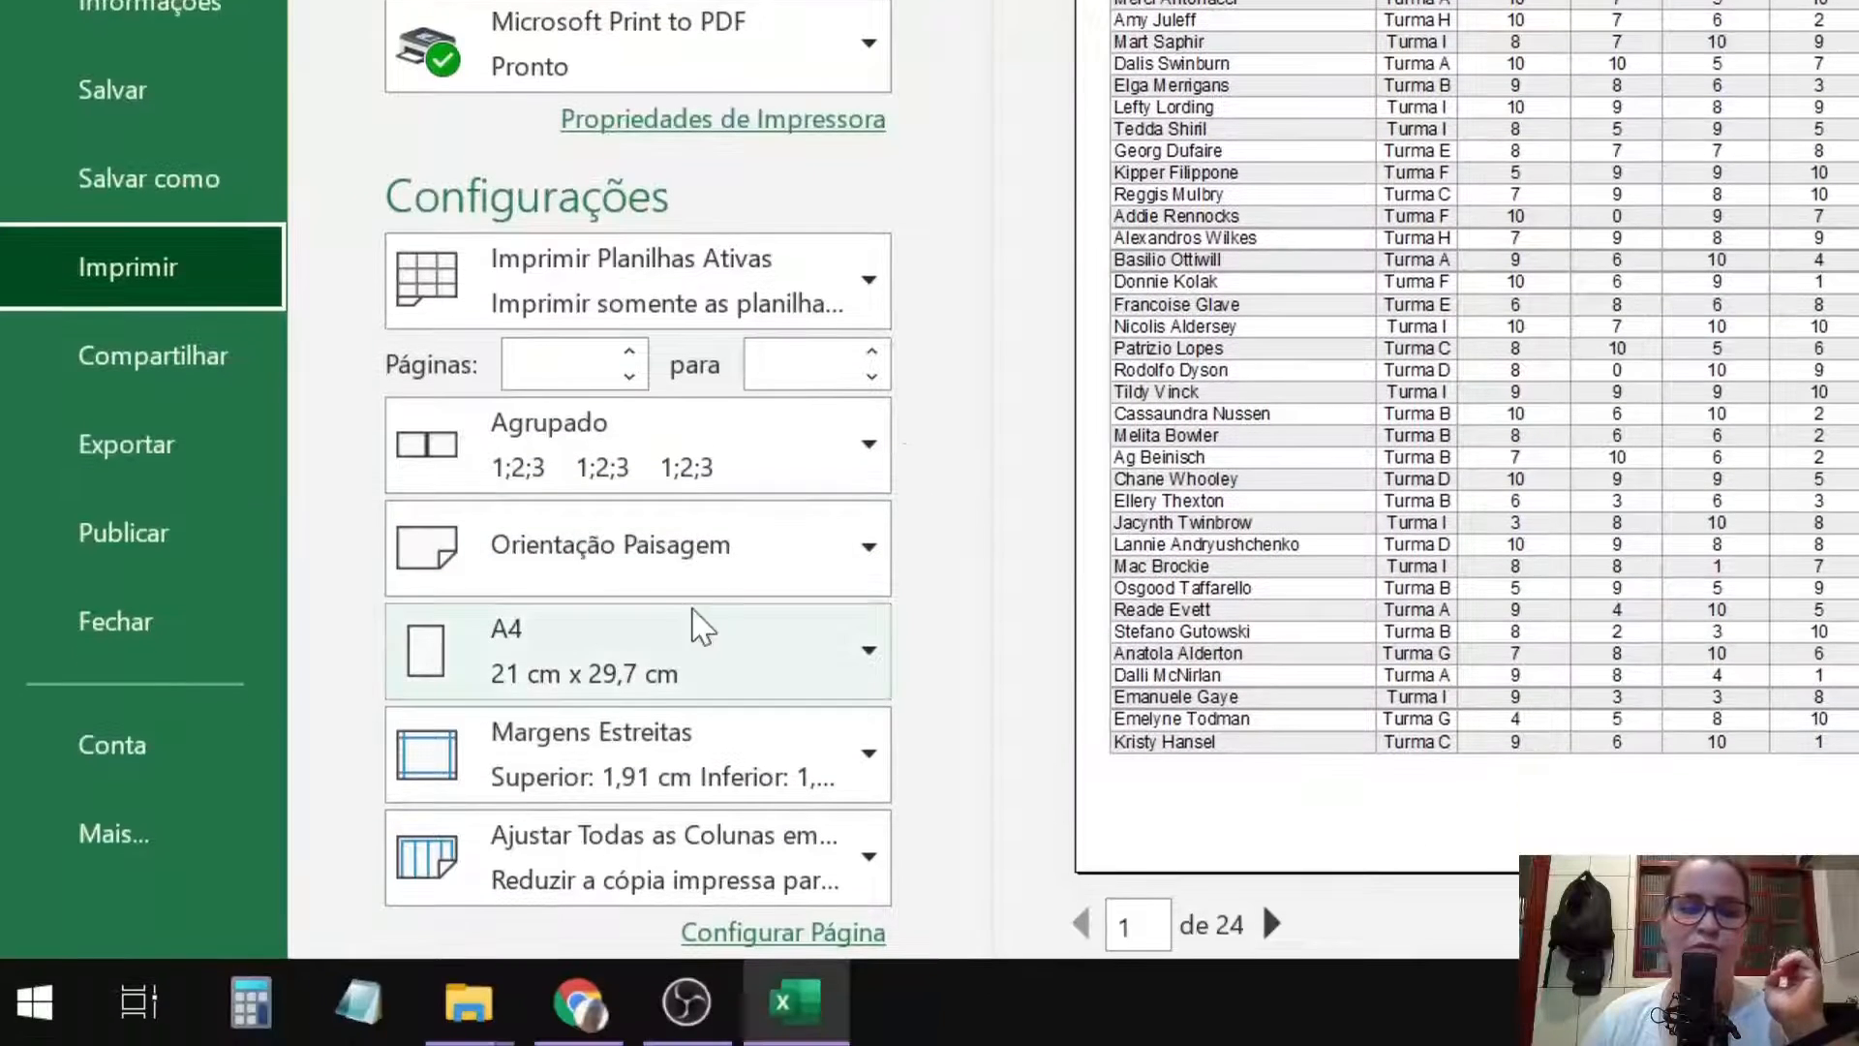
Step: Review the orientation and paper size options in the print settings, keeping Orientação Paisagem and A4, and return to the sheet
left_click(594, 566)
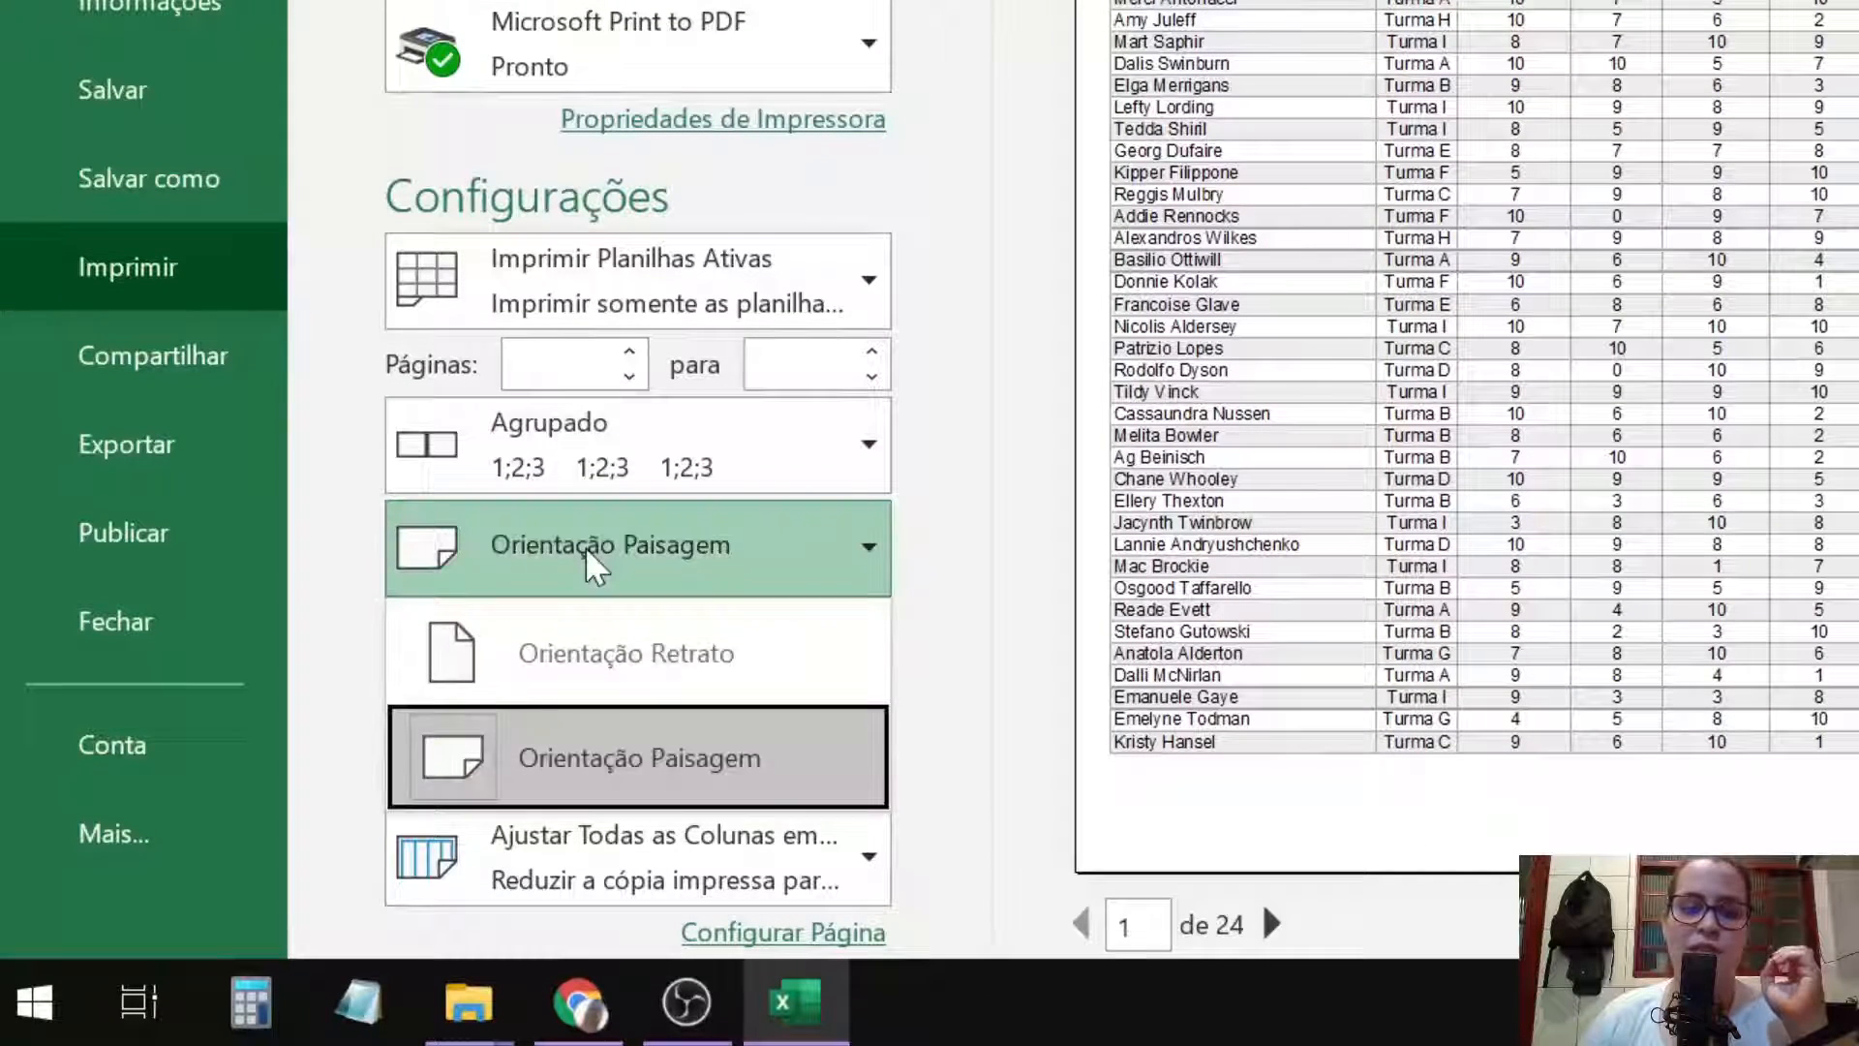
left_click(595, 567)
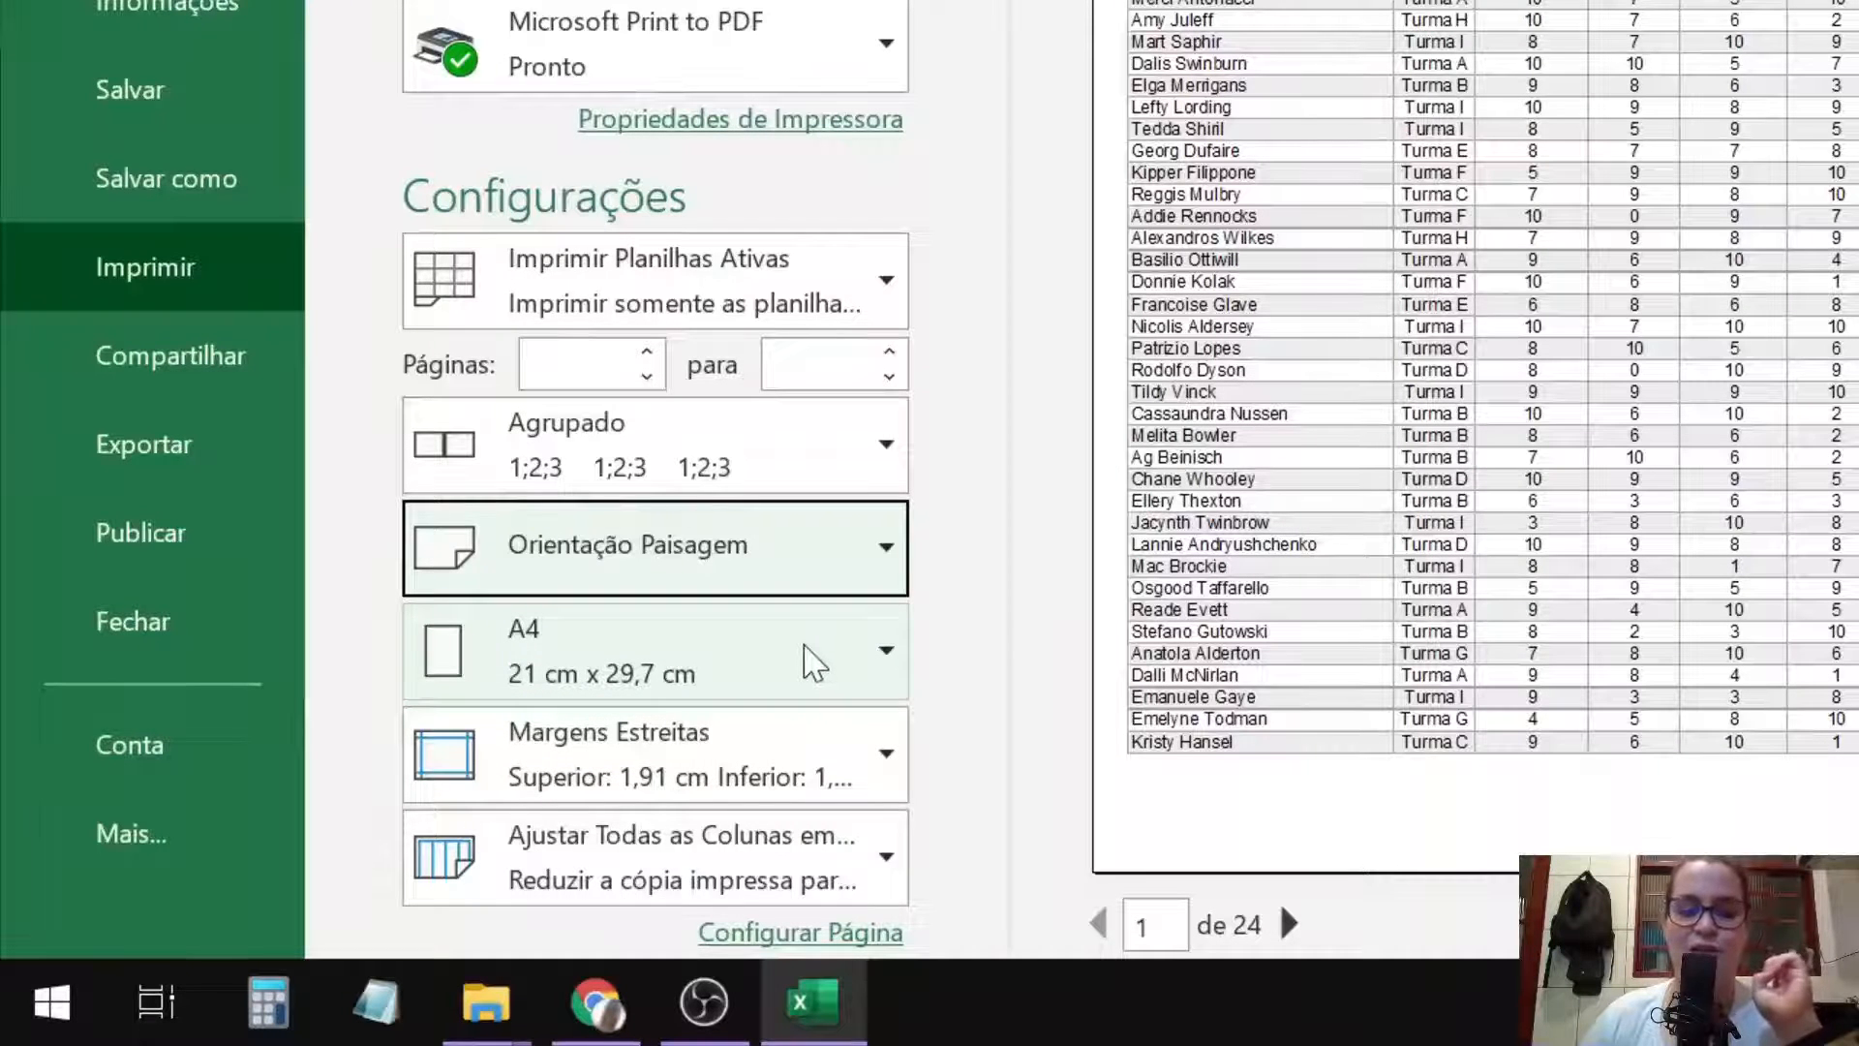
left_click(813, 663)
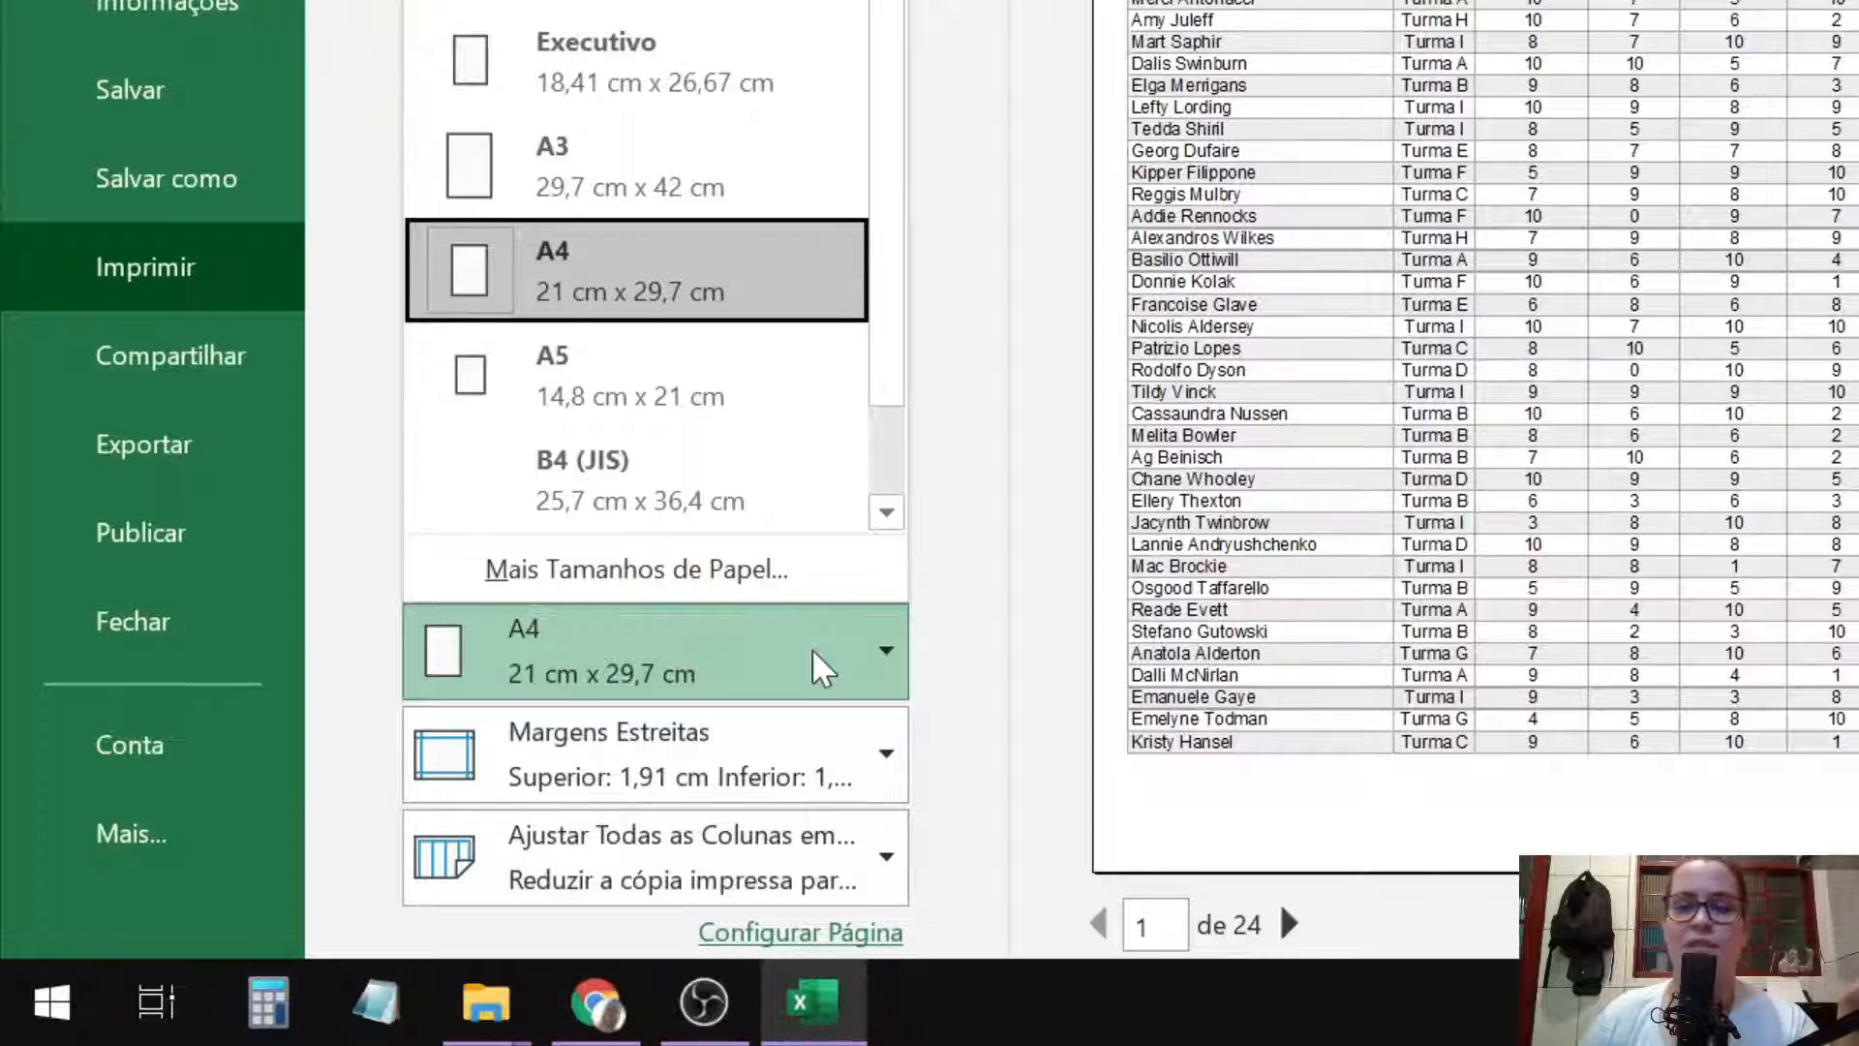
left_click(821, 668)
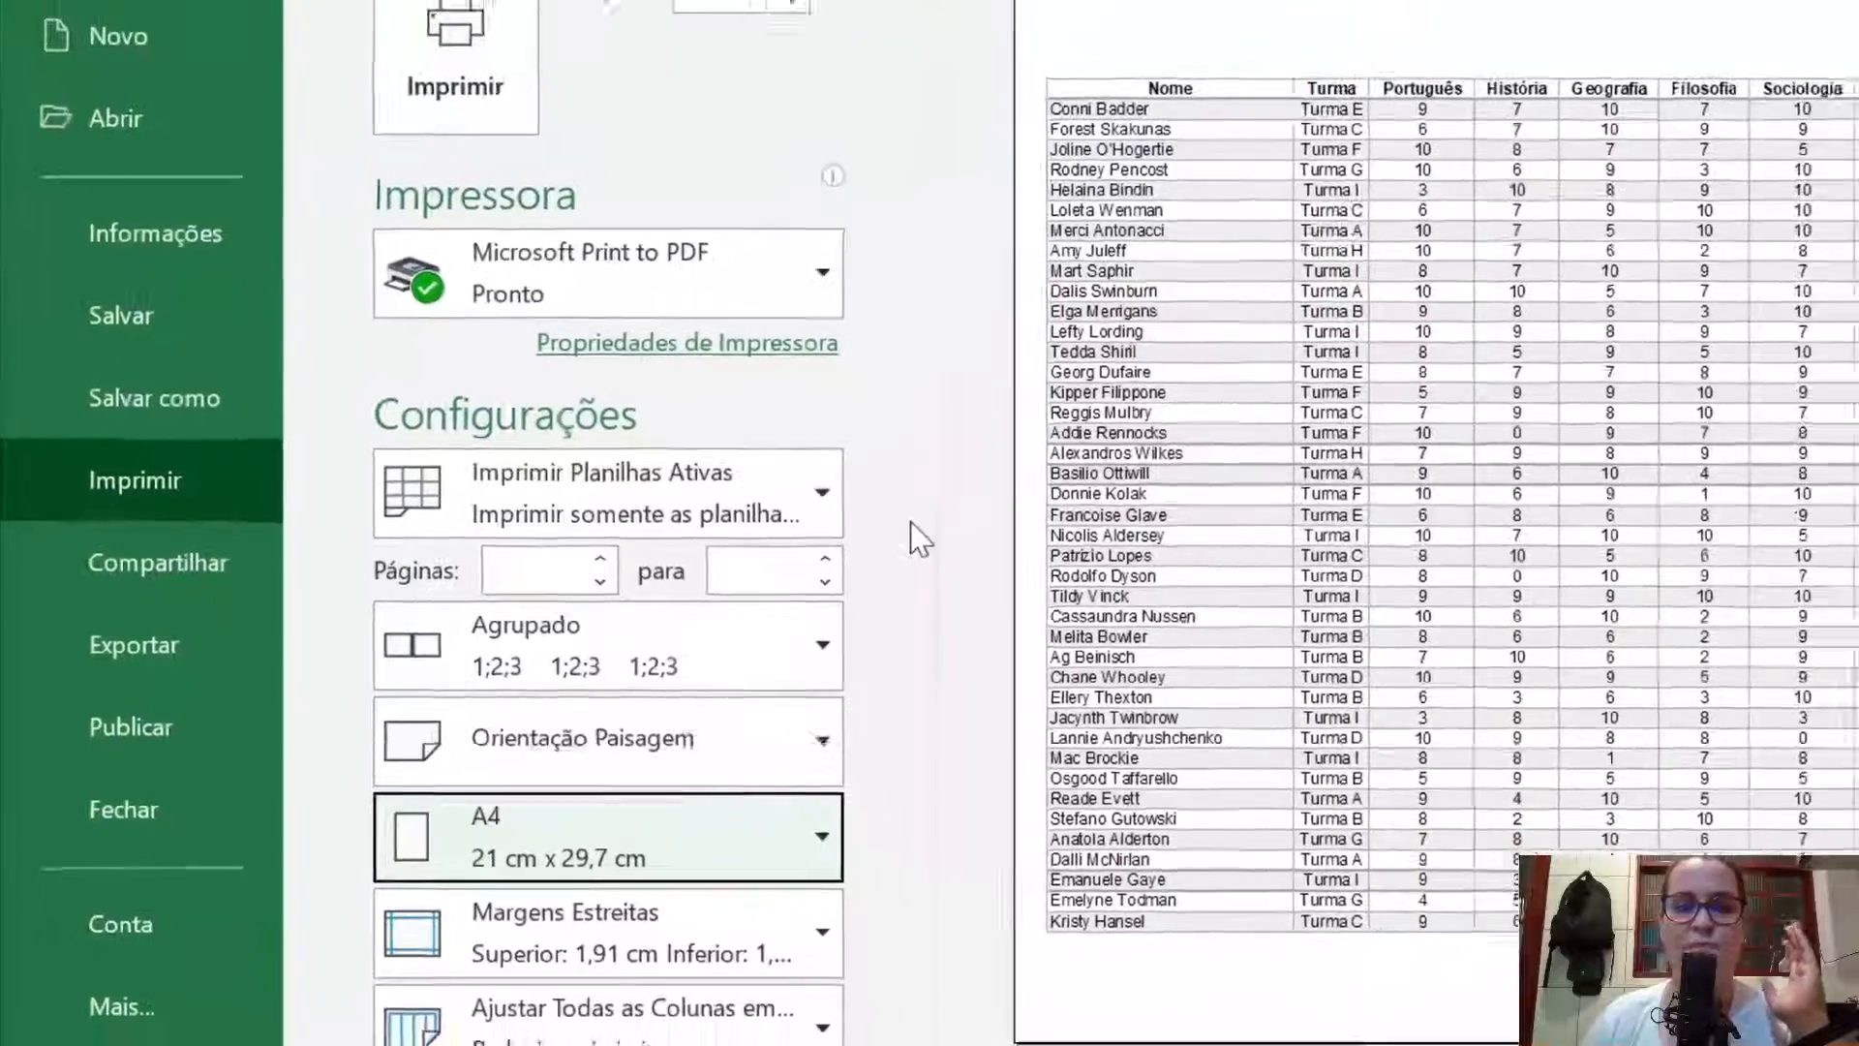
key("Escape")
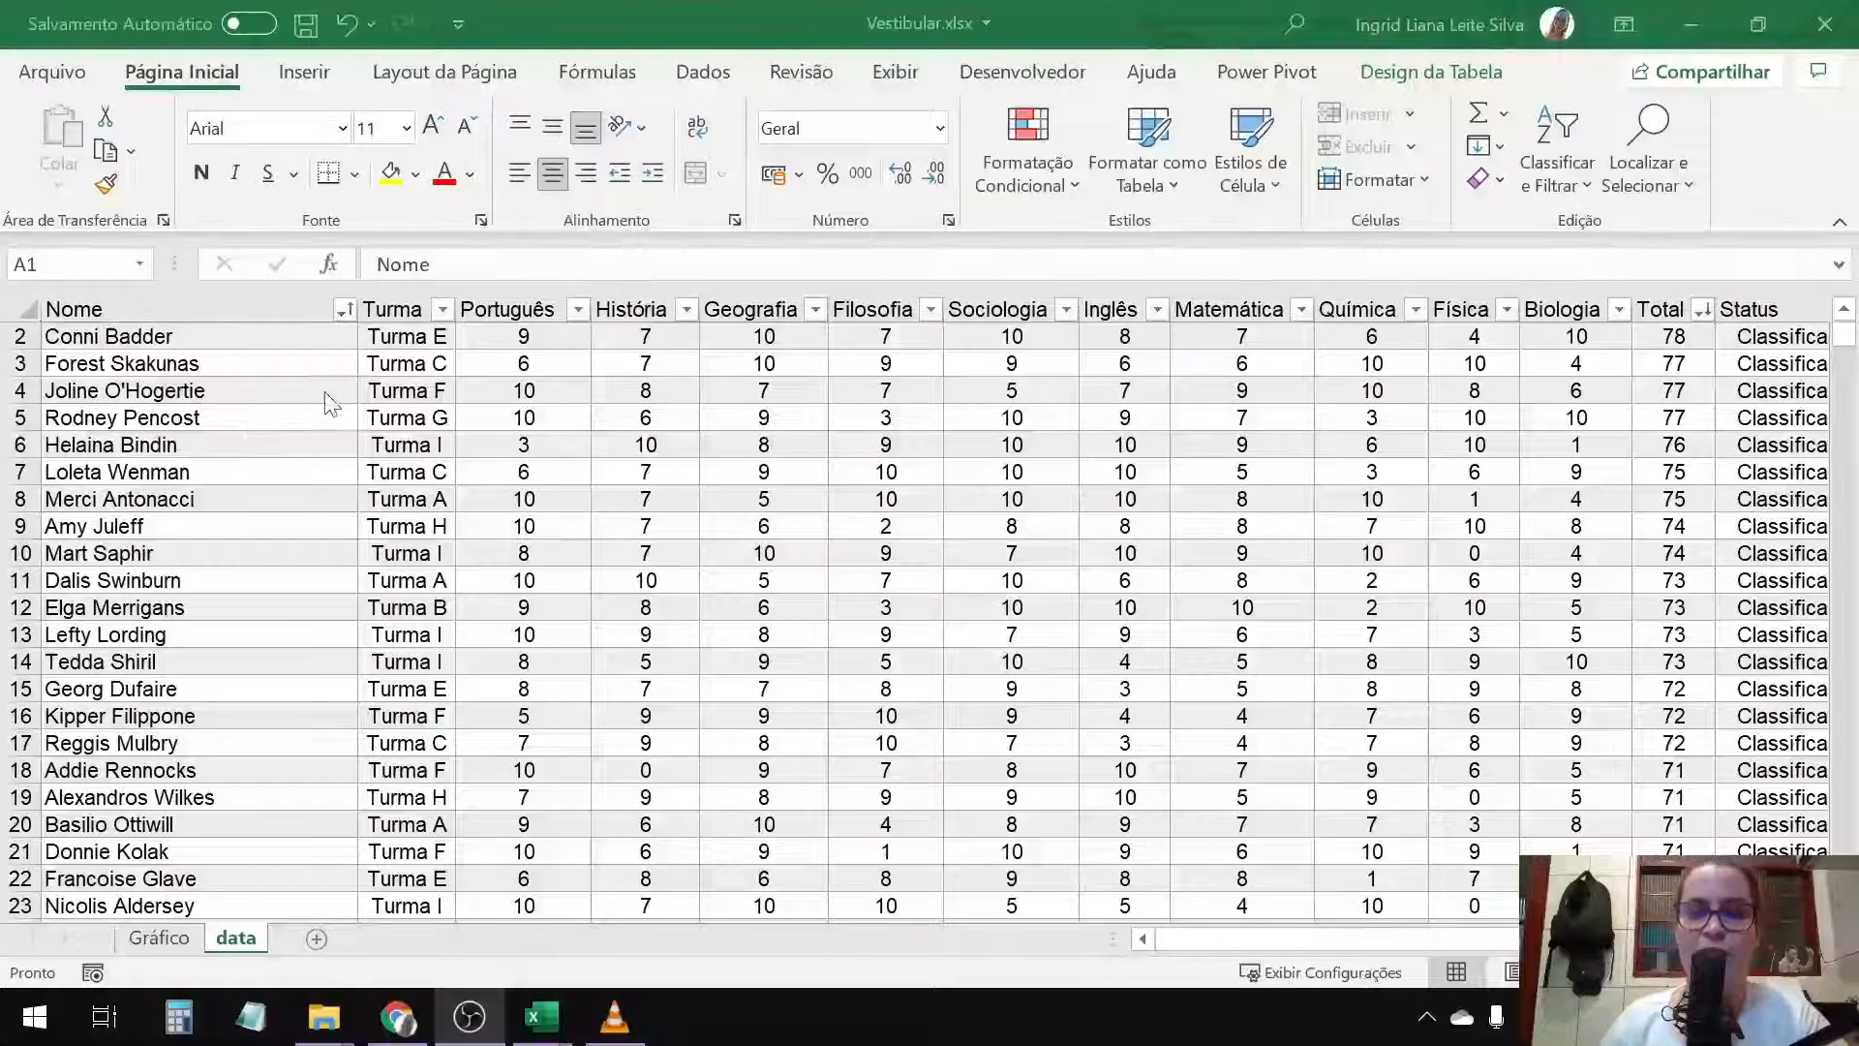
Step: Open the Gráfico sheet and look over the CLASSIFICADO X DESCLASSIFICADO chart and the pivot table beside it
left_click(215, 941)
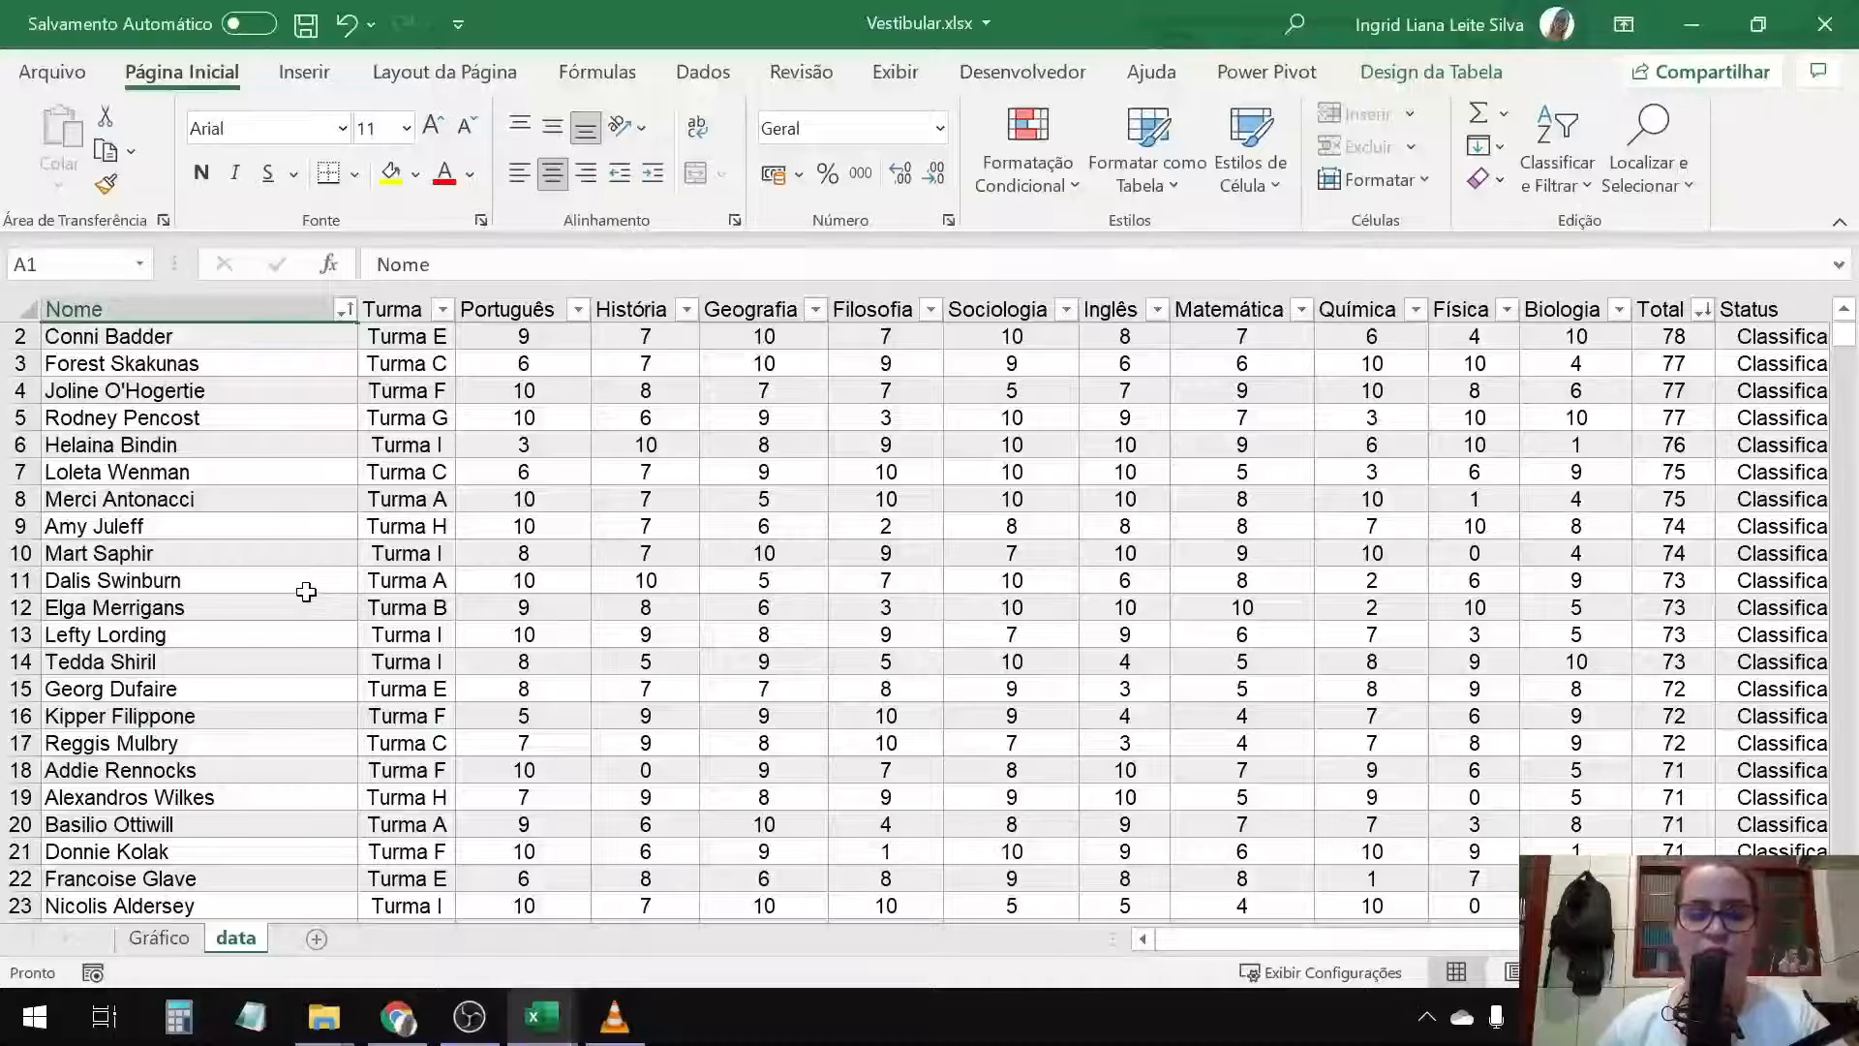
left_click(194, 933)
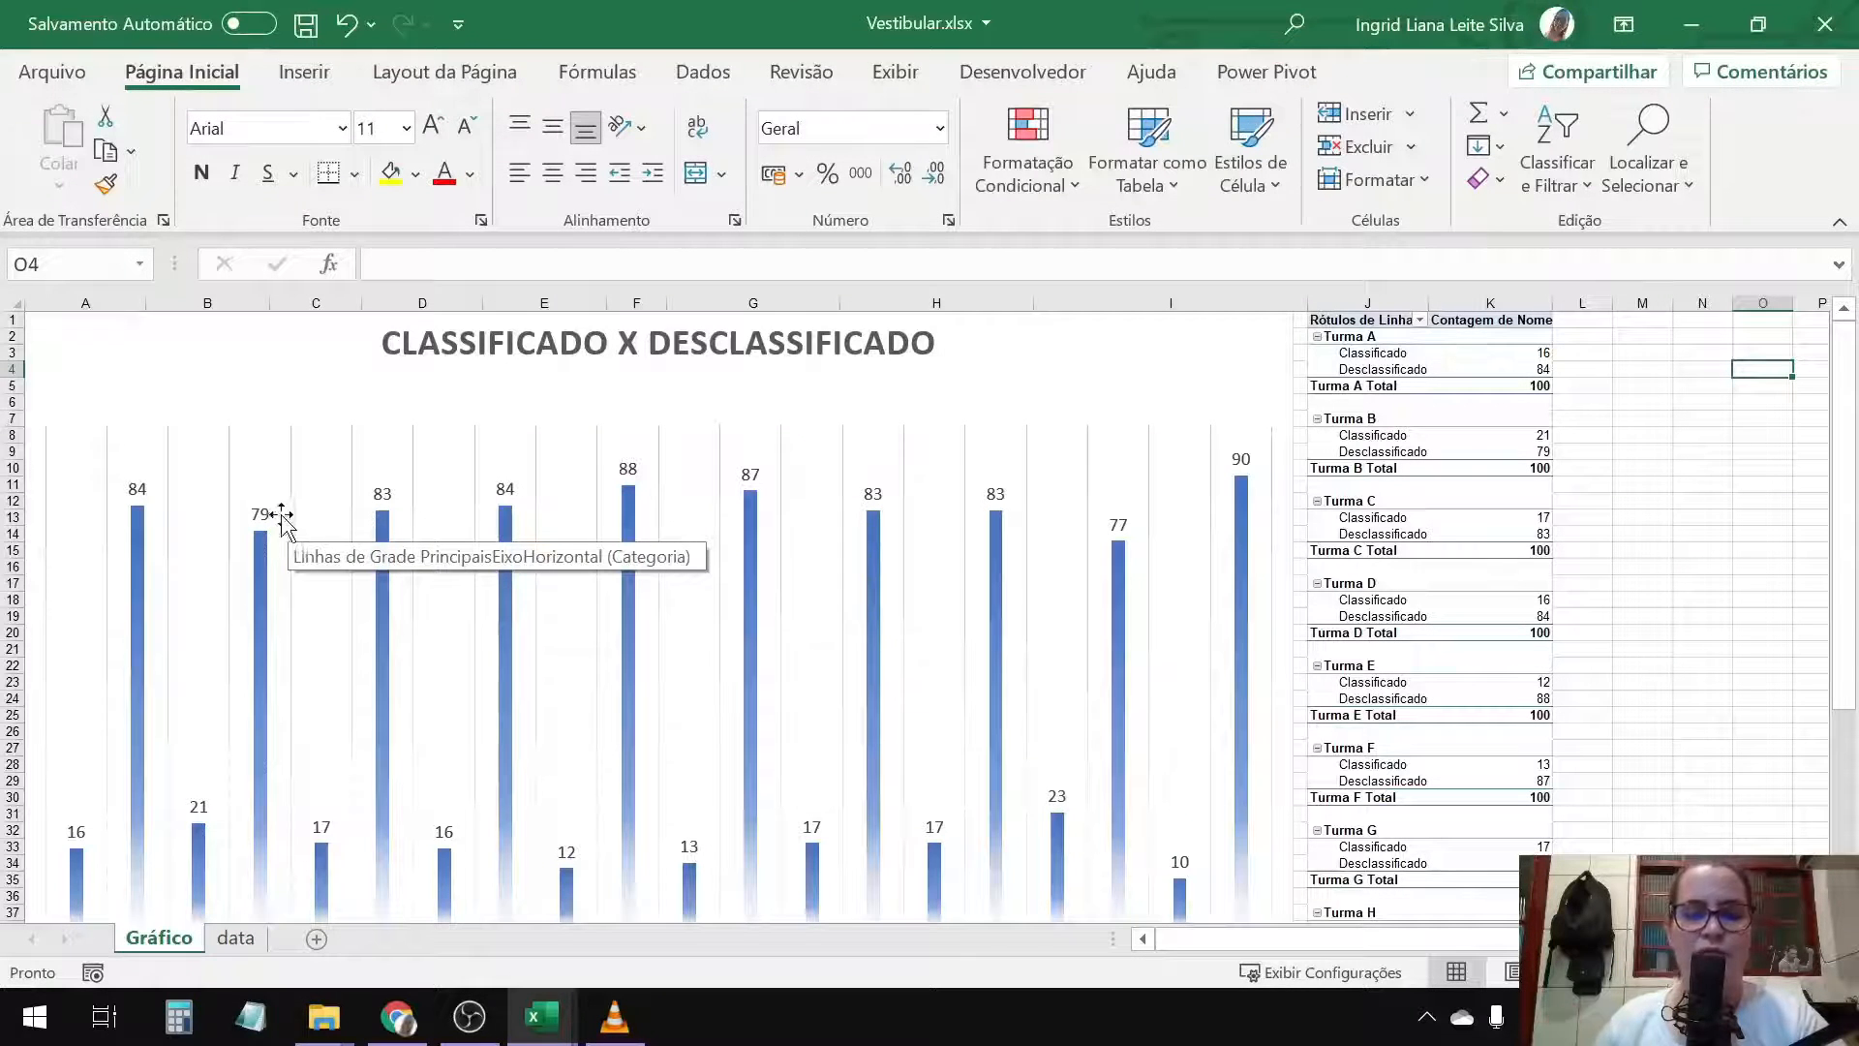
scroll(365, 632, "down", 3)
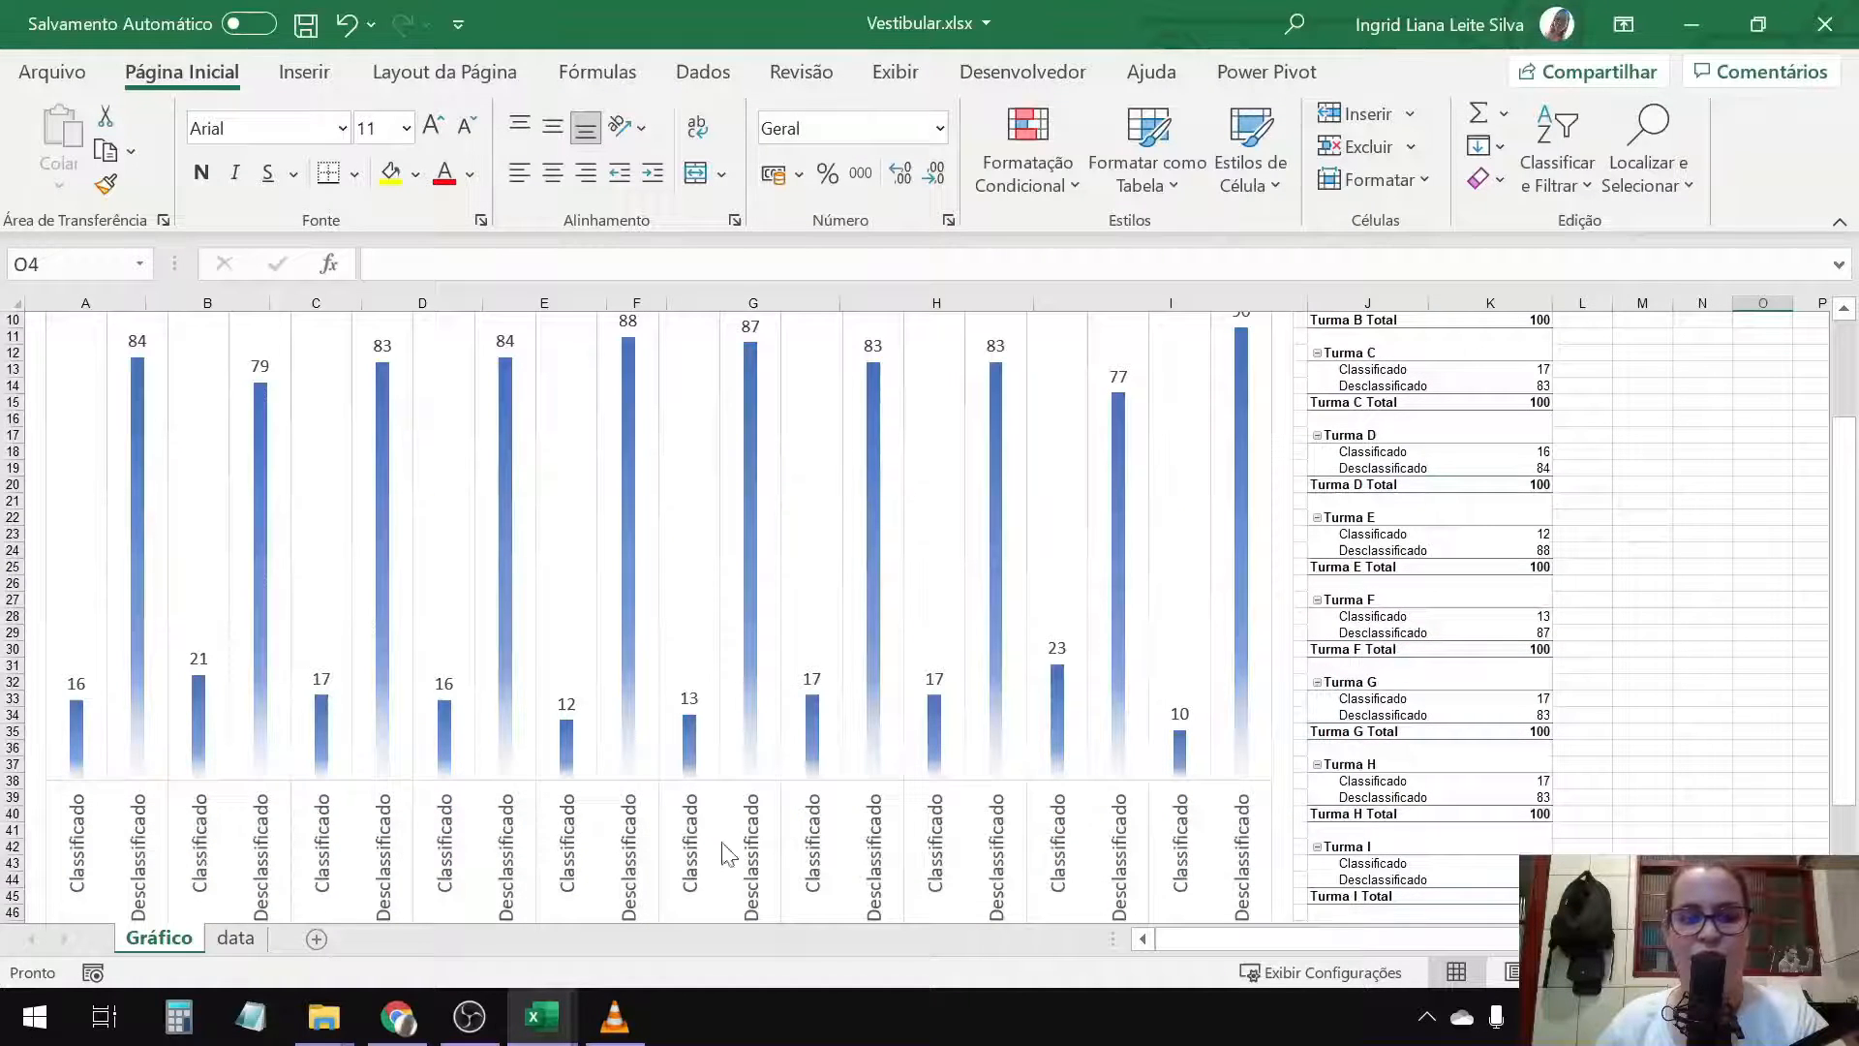
scroll(997, 840, "up", 3)
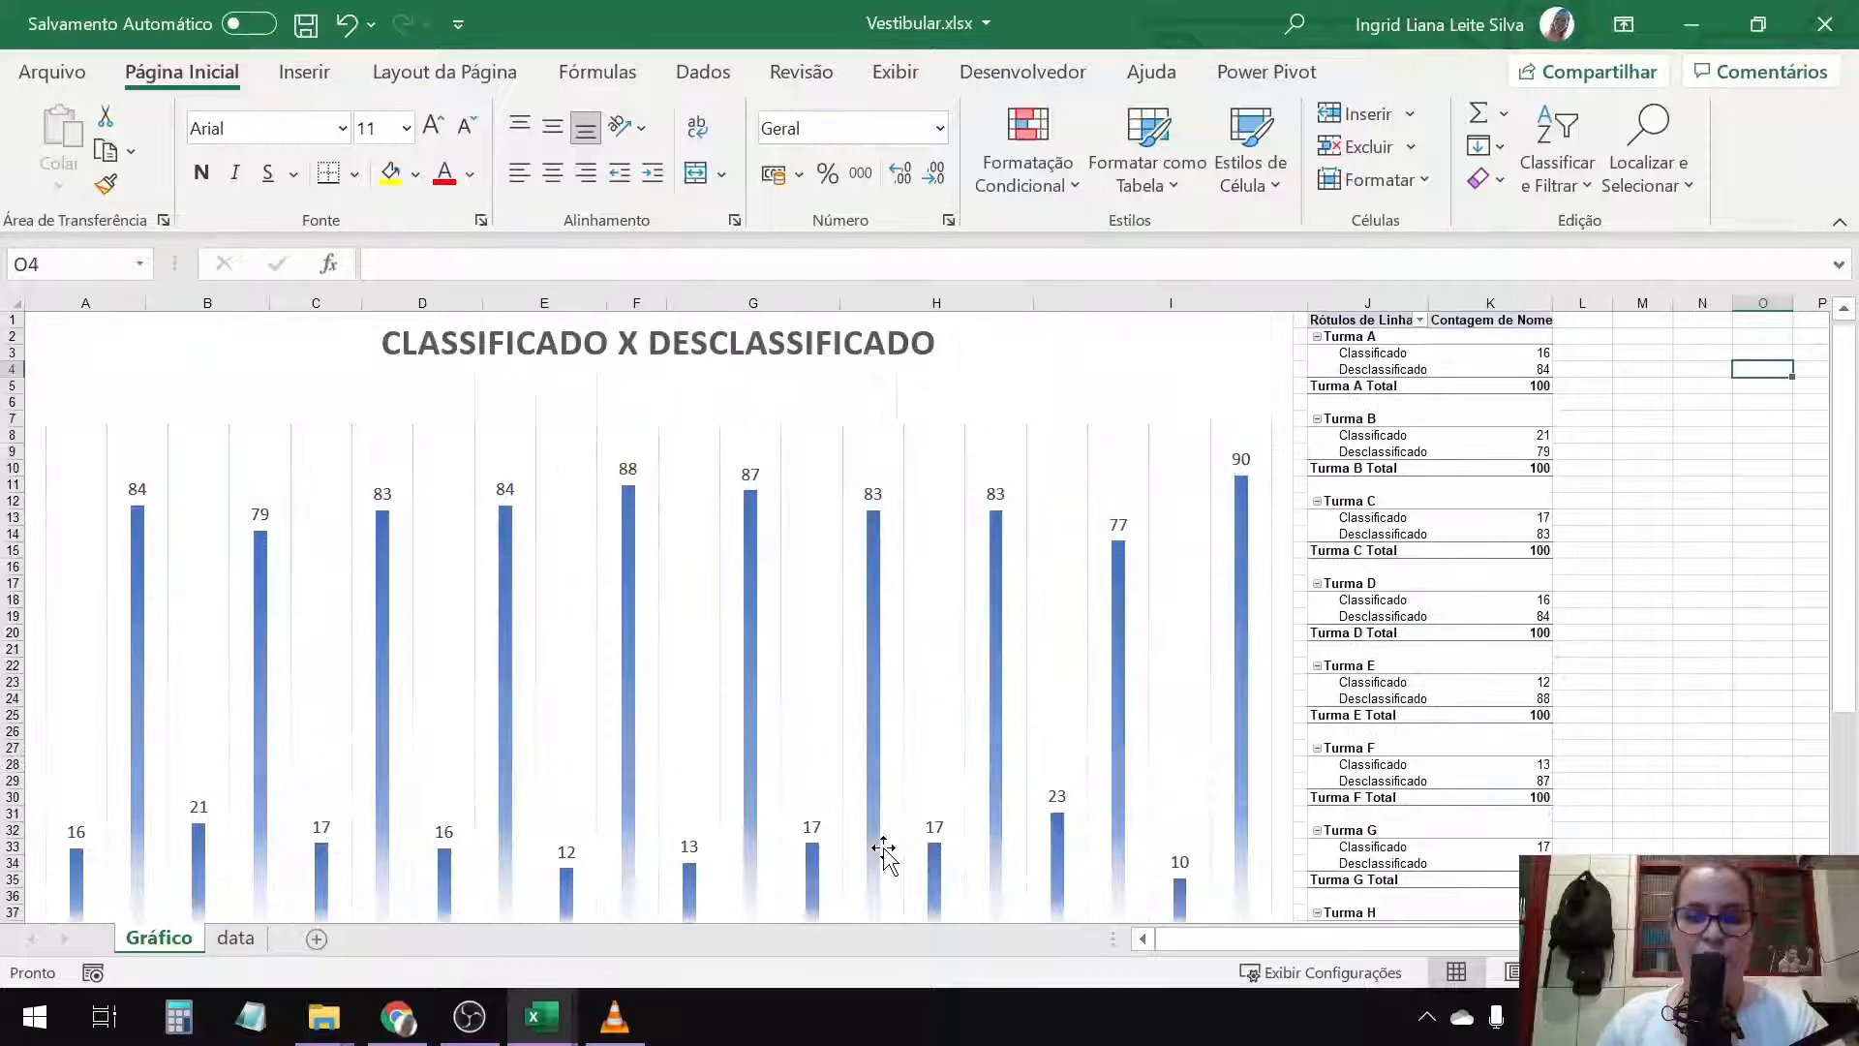
scroll(644, 797, "down", 3)
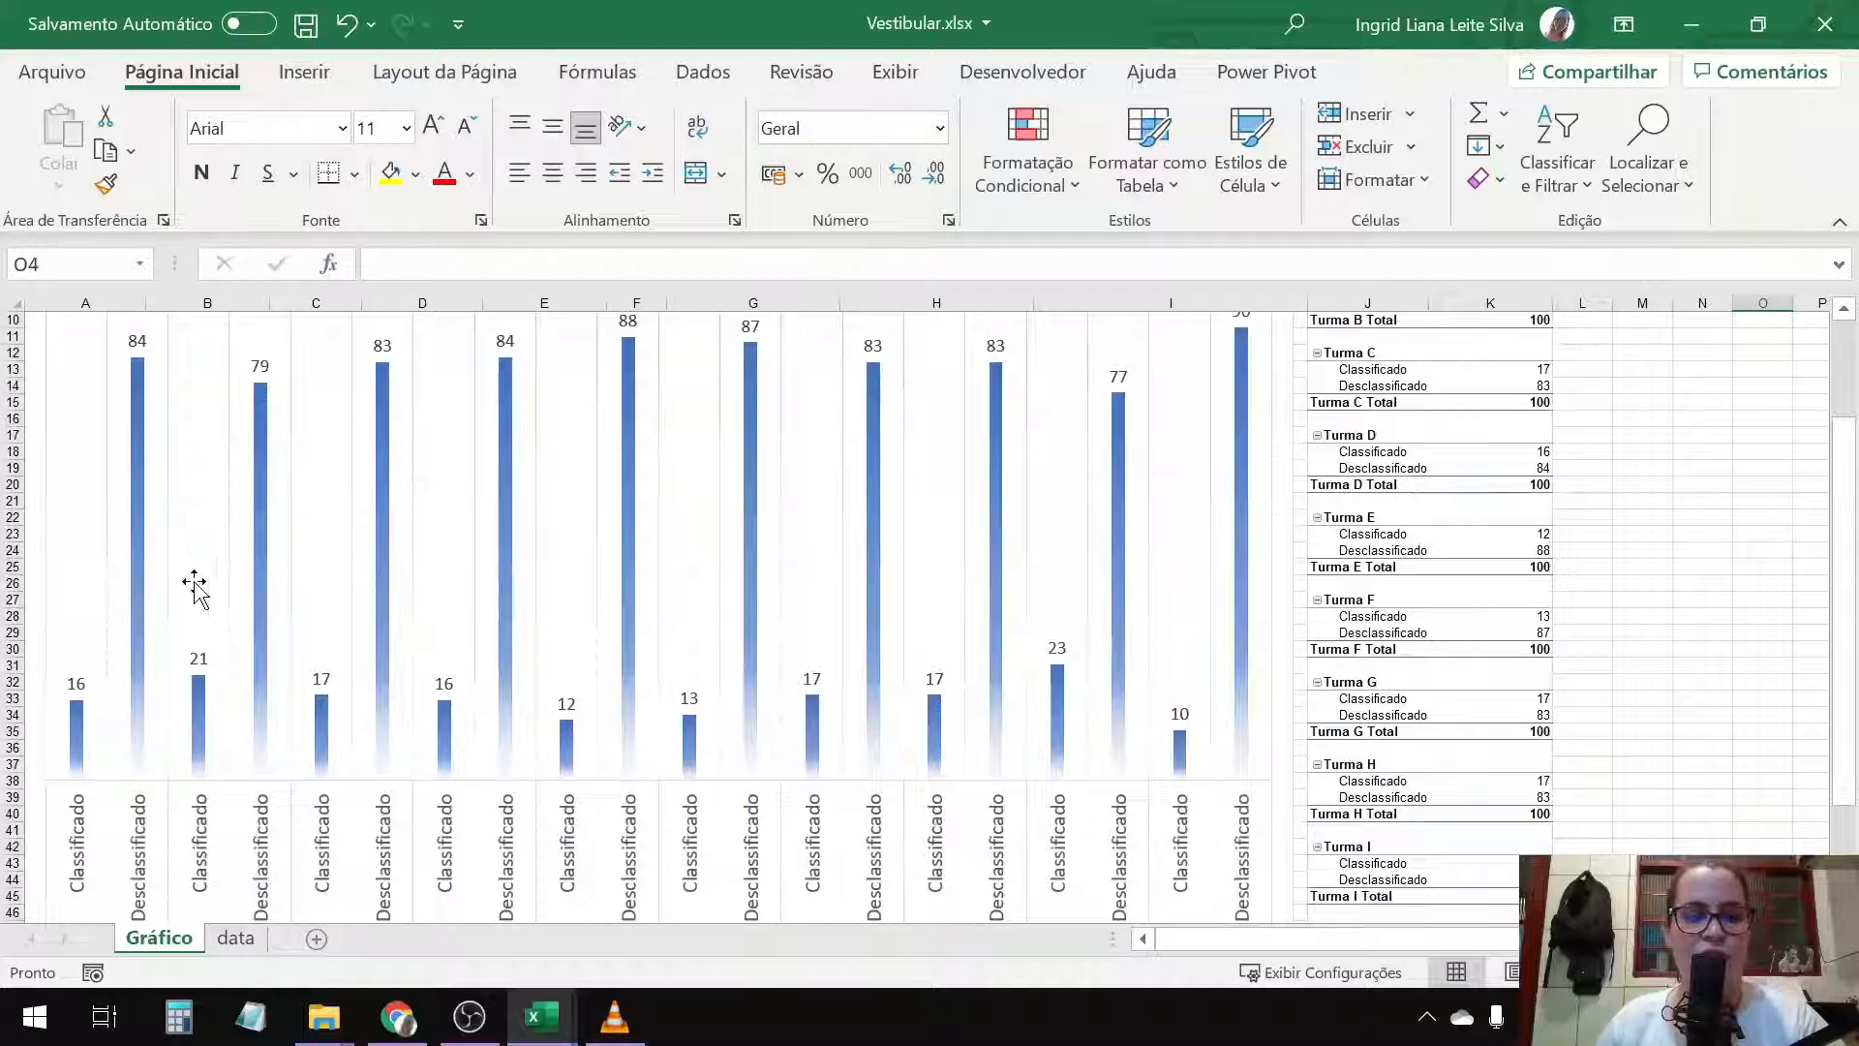
scroll(226, 786, "down", 2)
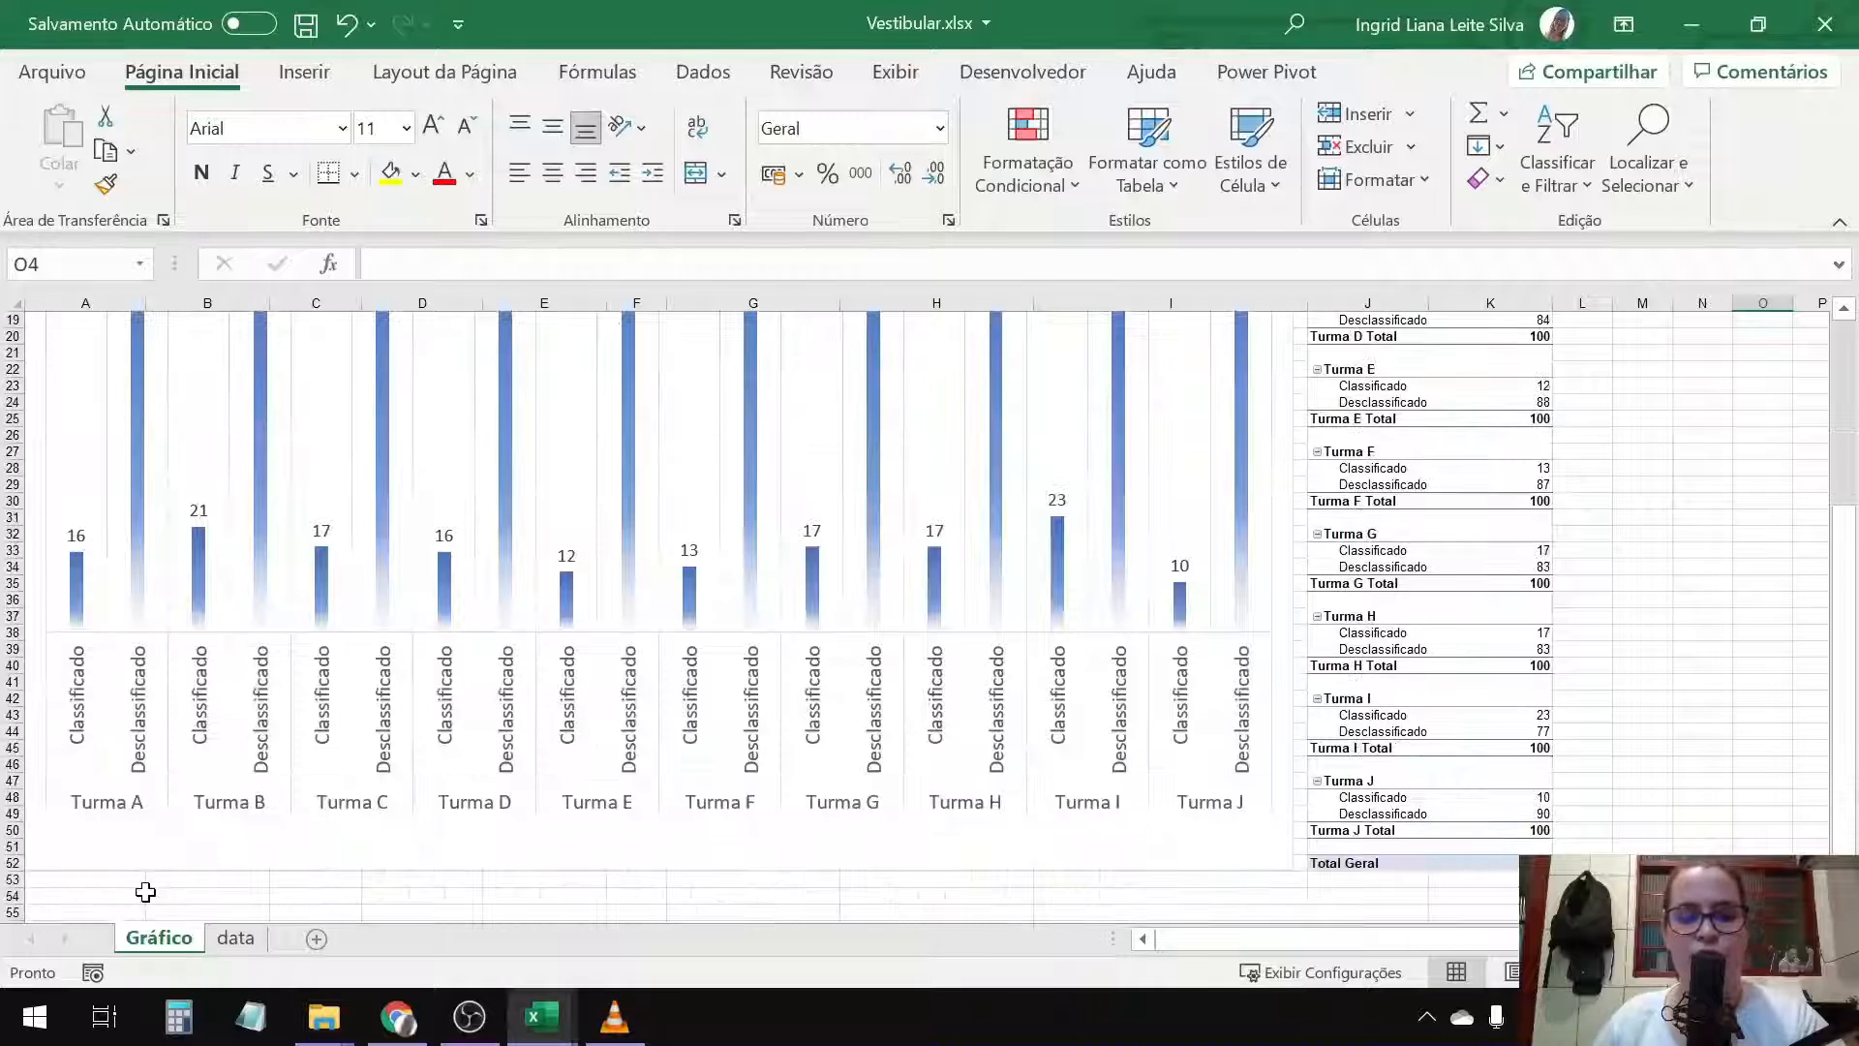
scroll(1007, 750, "up", 5)
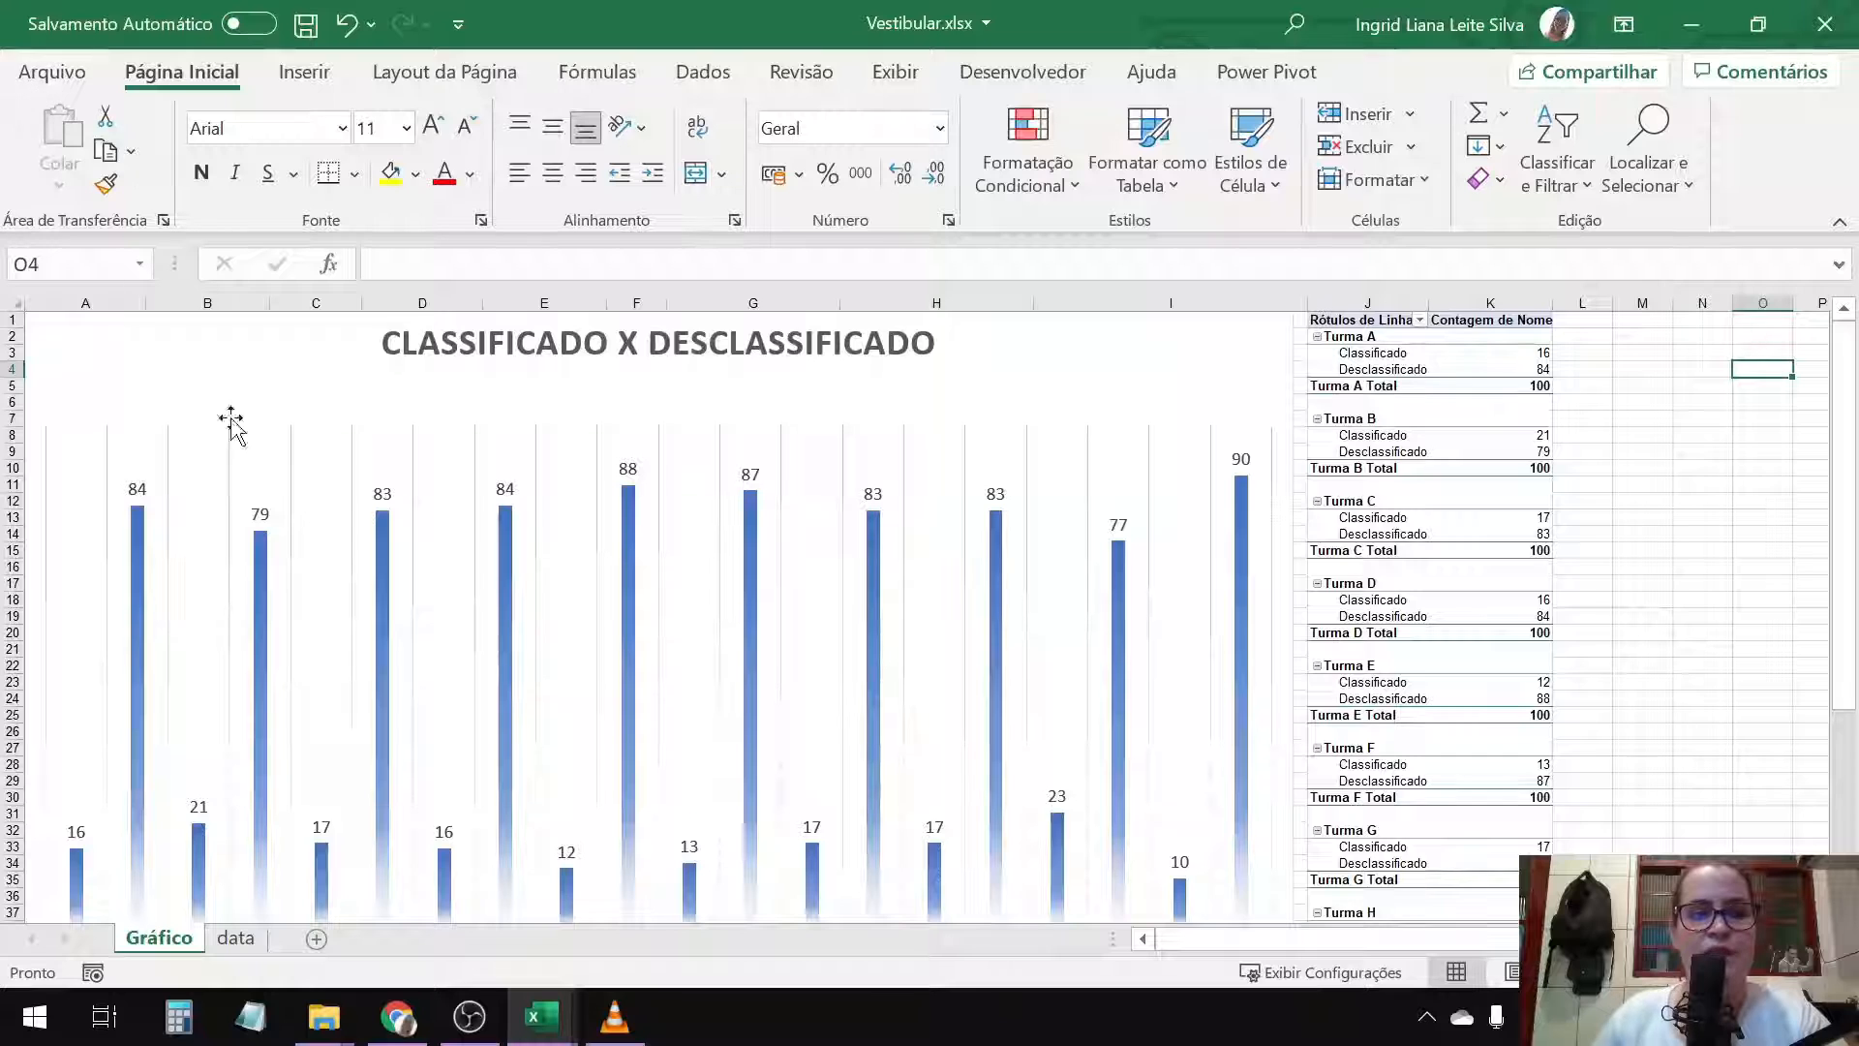
Step: Select the CLASSIFICADO X DESCLASSIFICADO chart, preview its printout on its own, and return to the sheet
left_click(1593, 322)
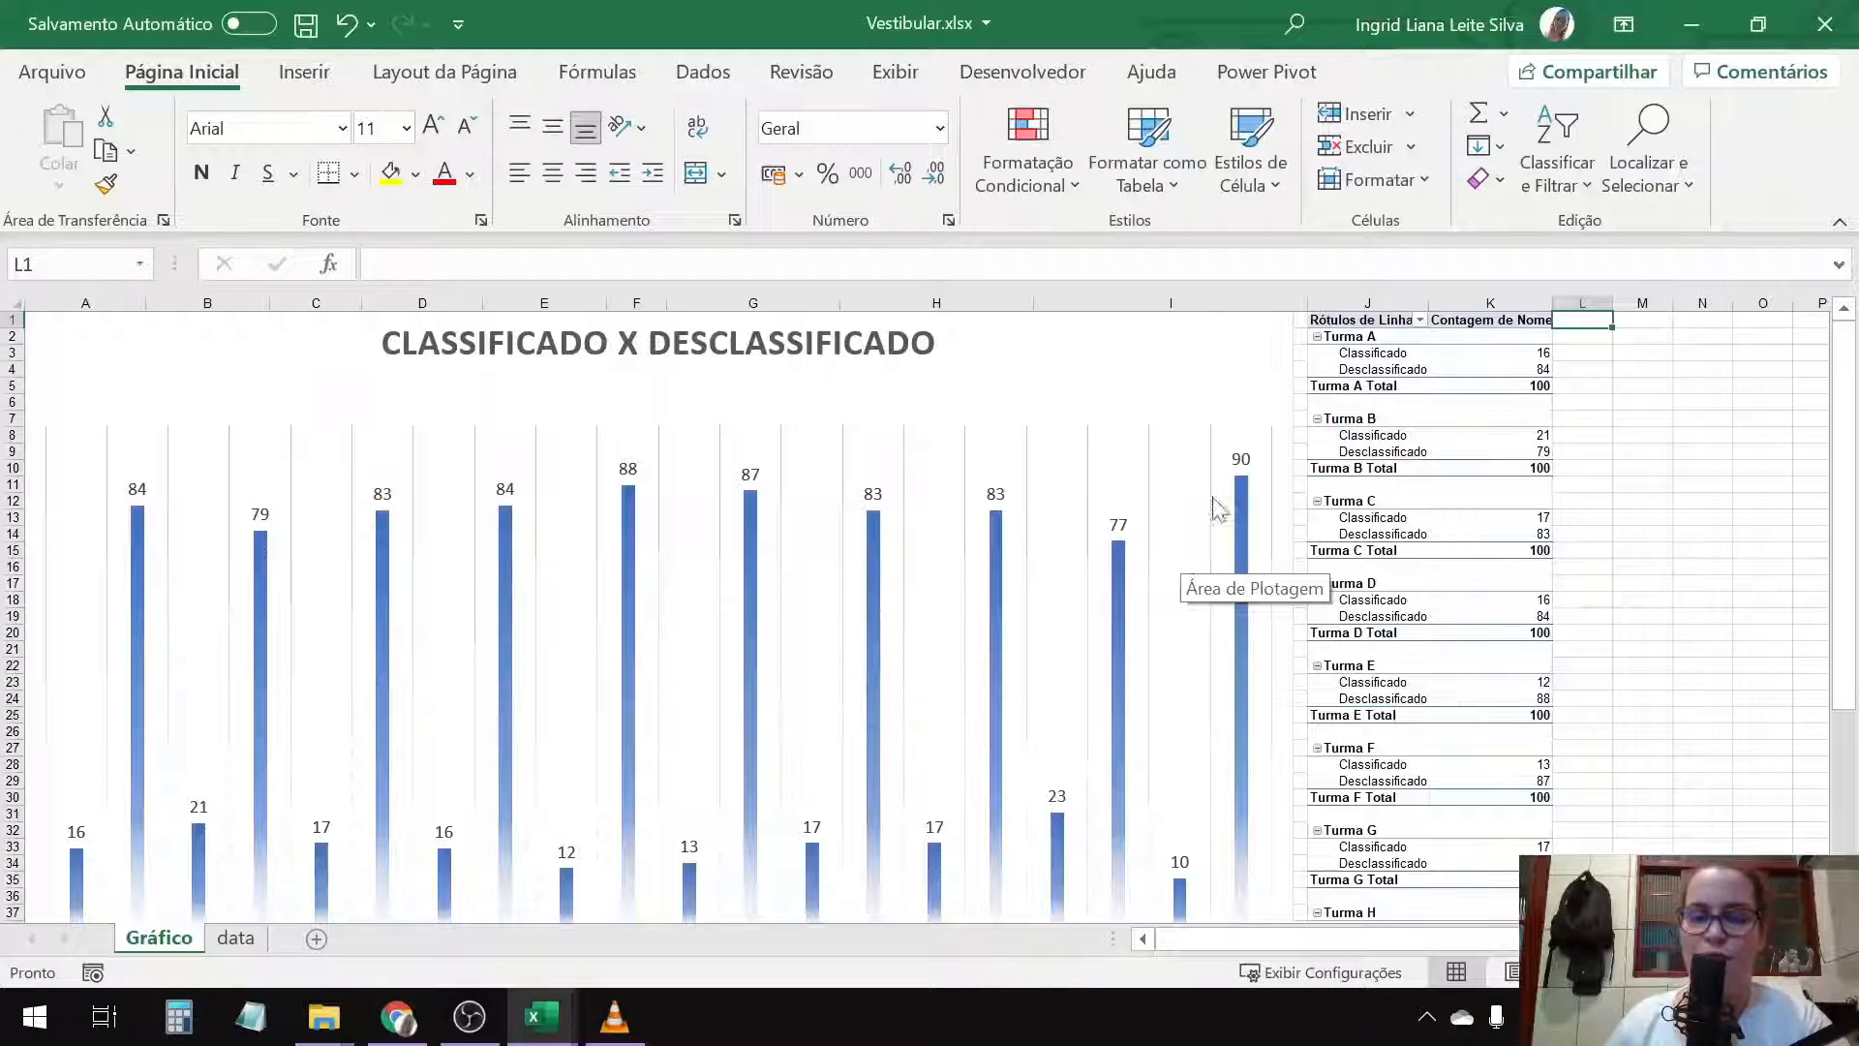
left_click(1215, 350)
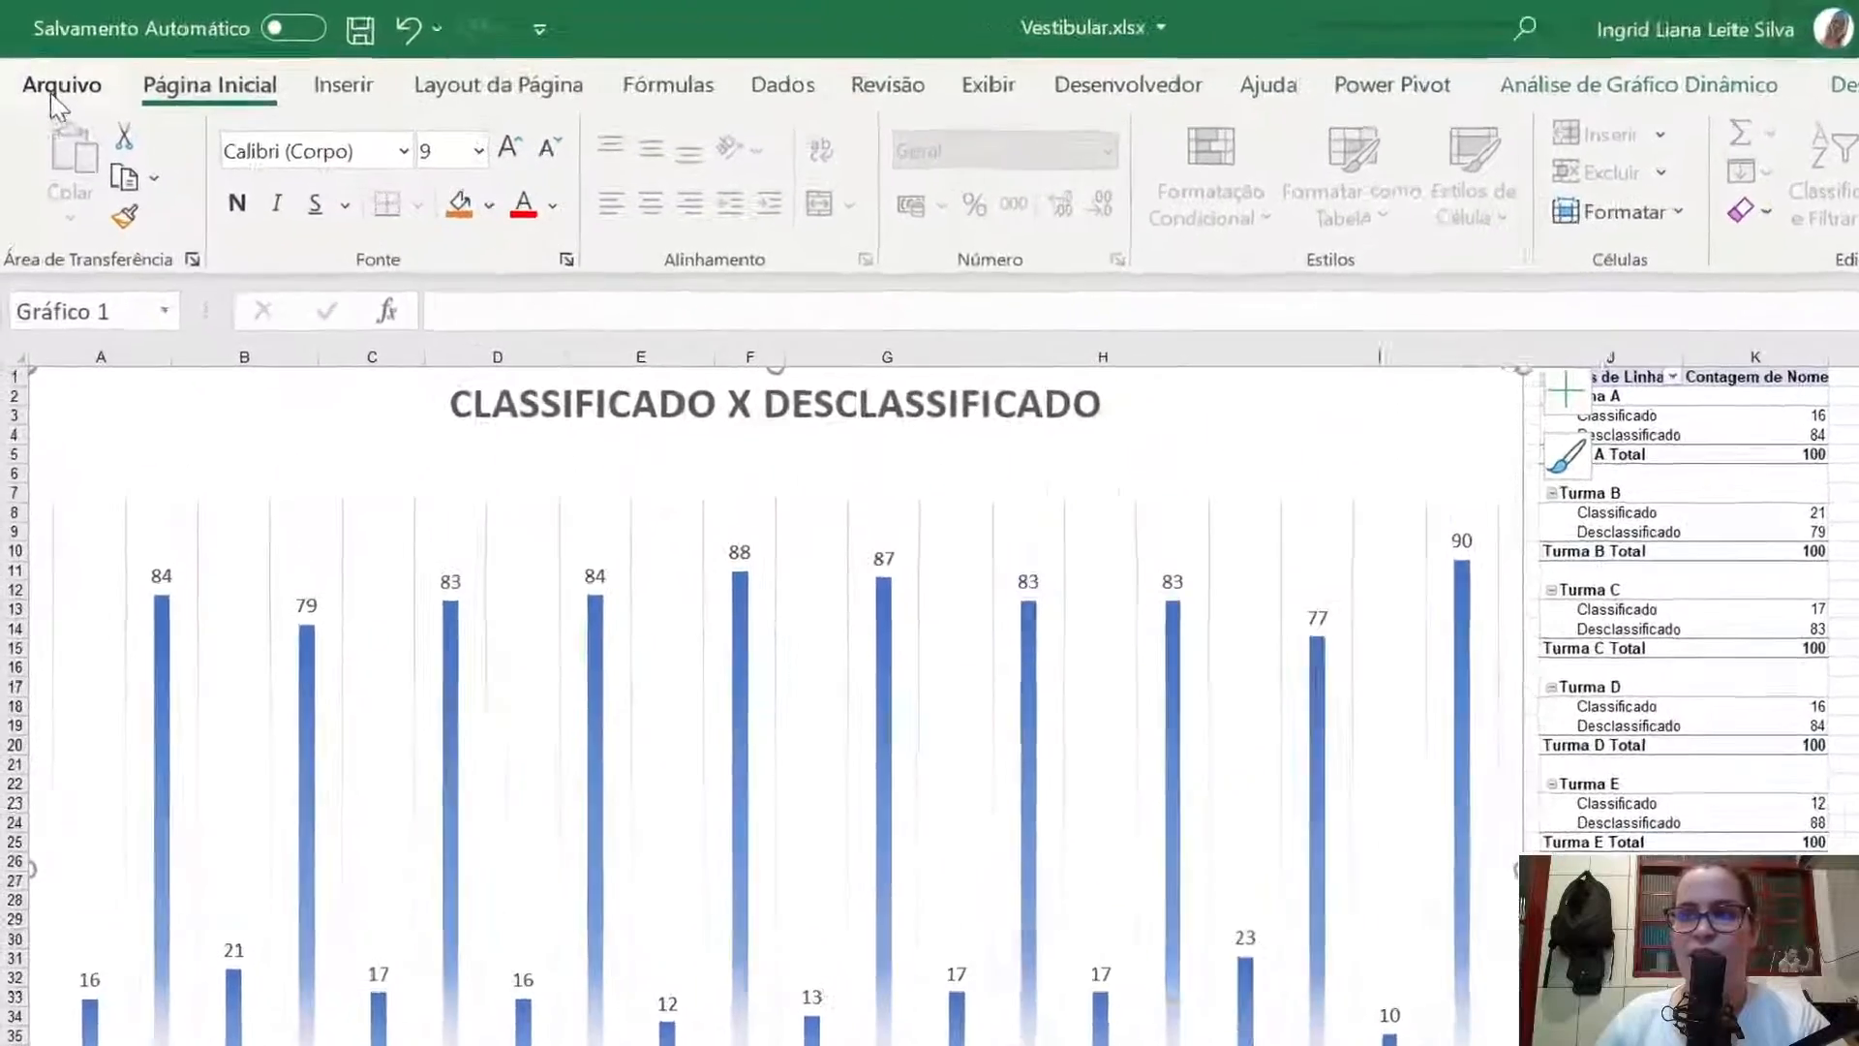
left_click(56, 95)
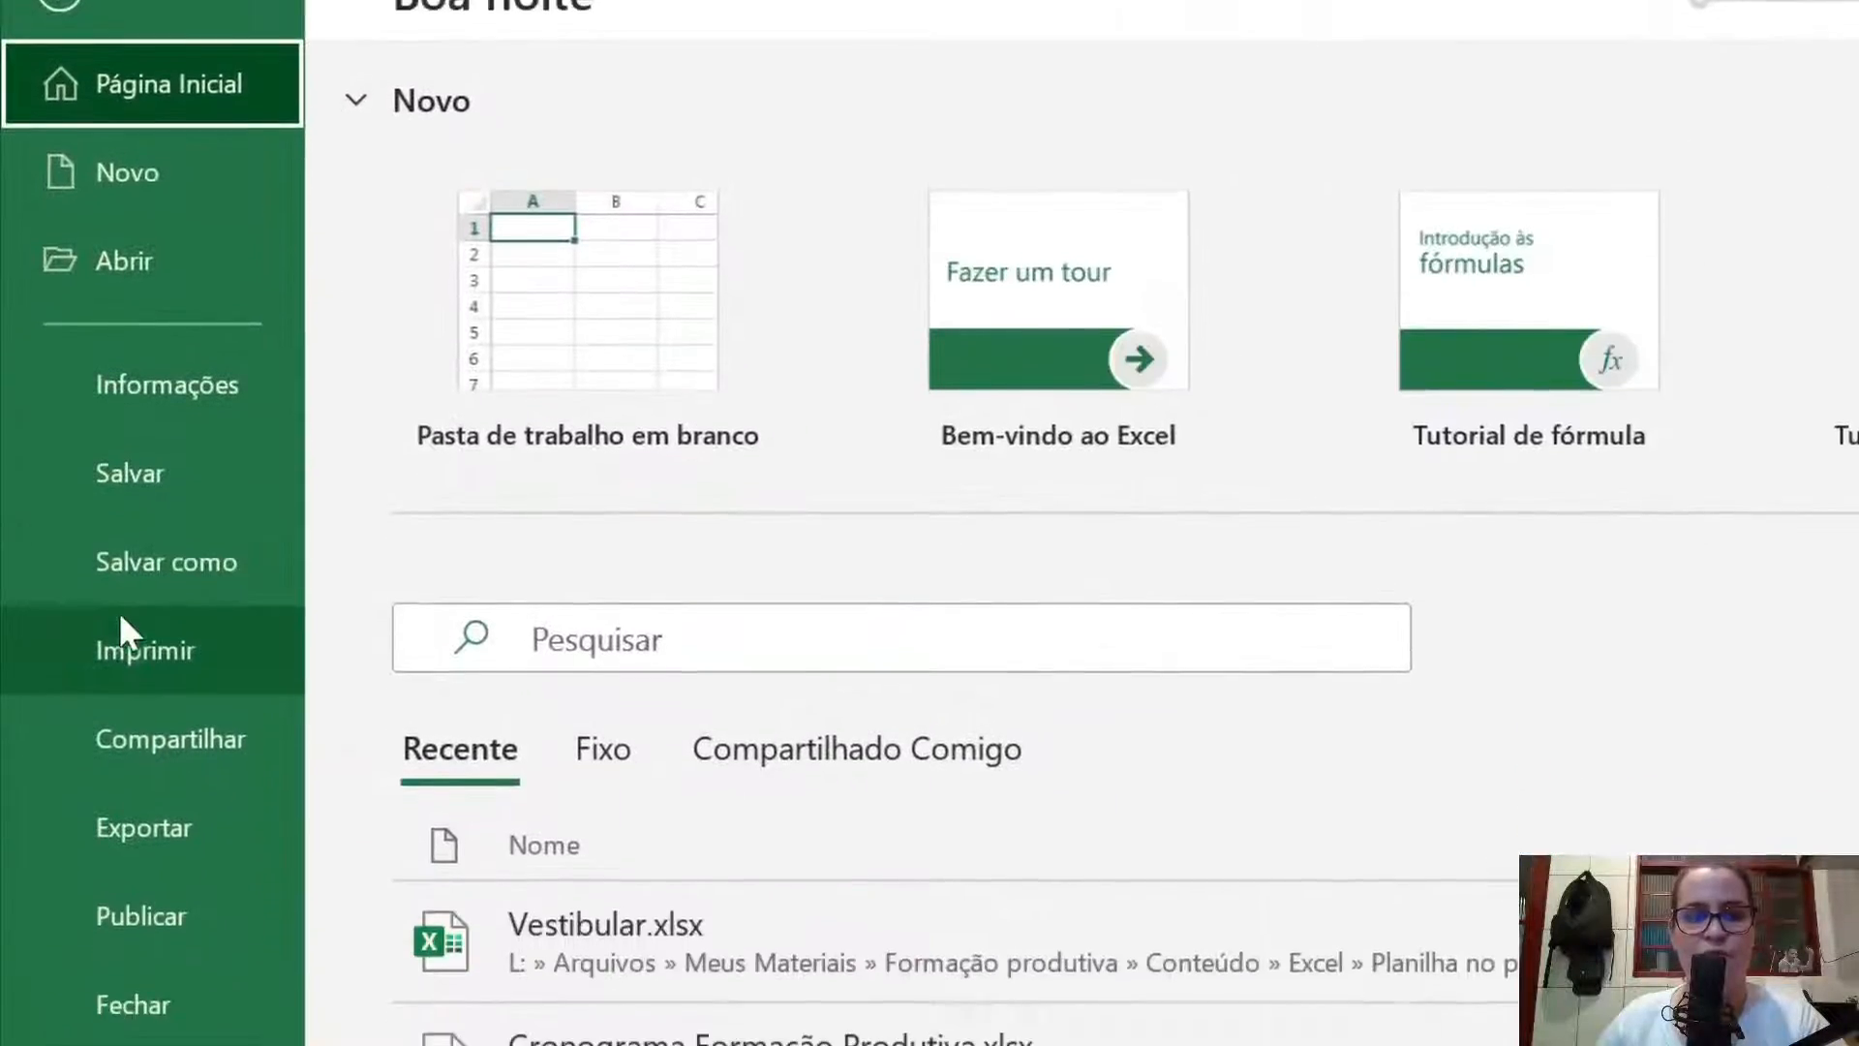
left_click(128, 561)
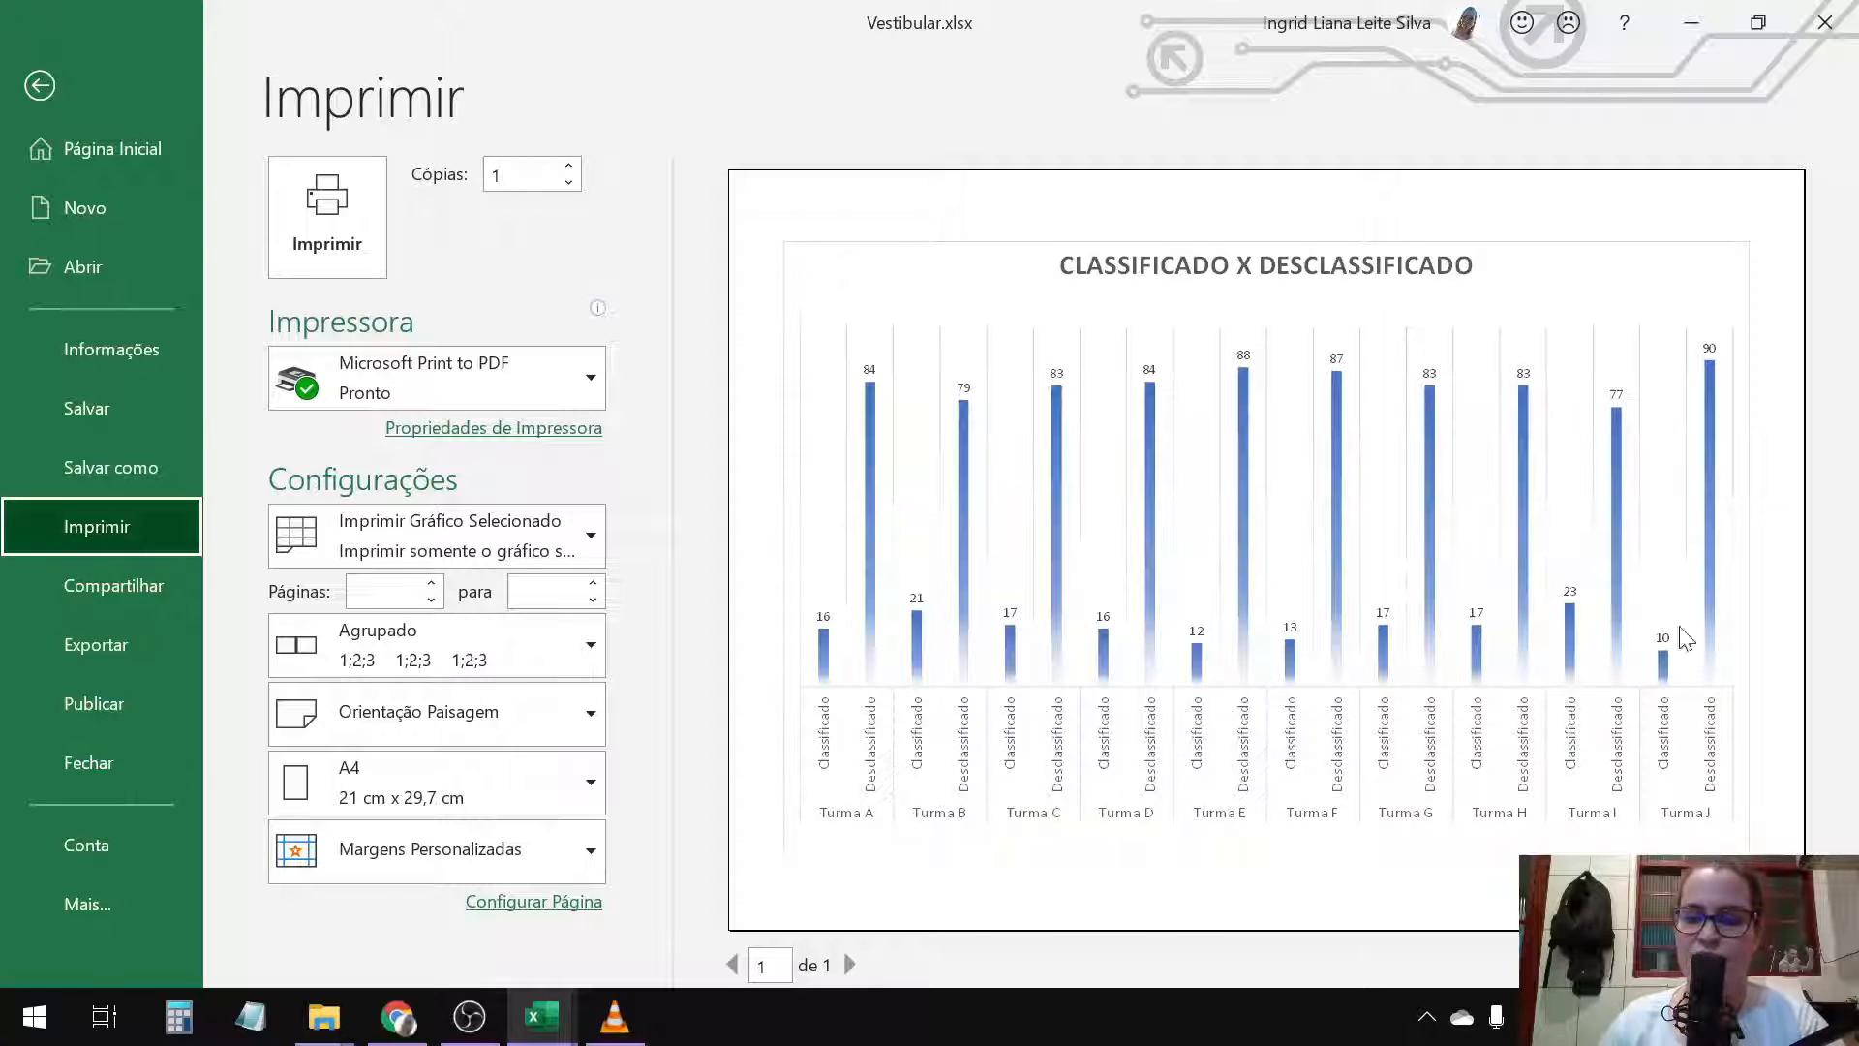
left_click(111, 89)
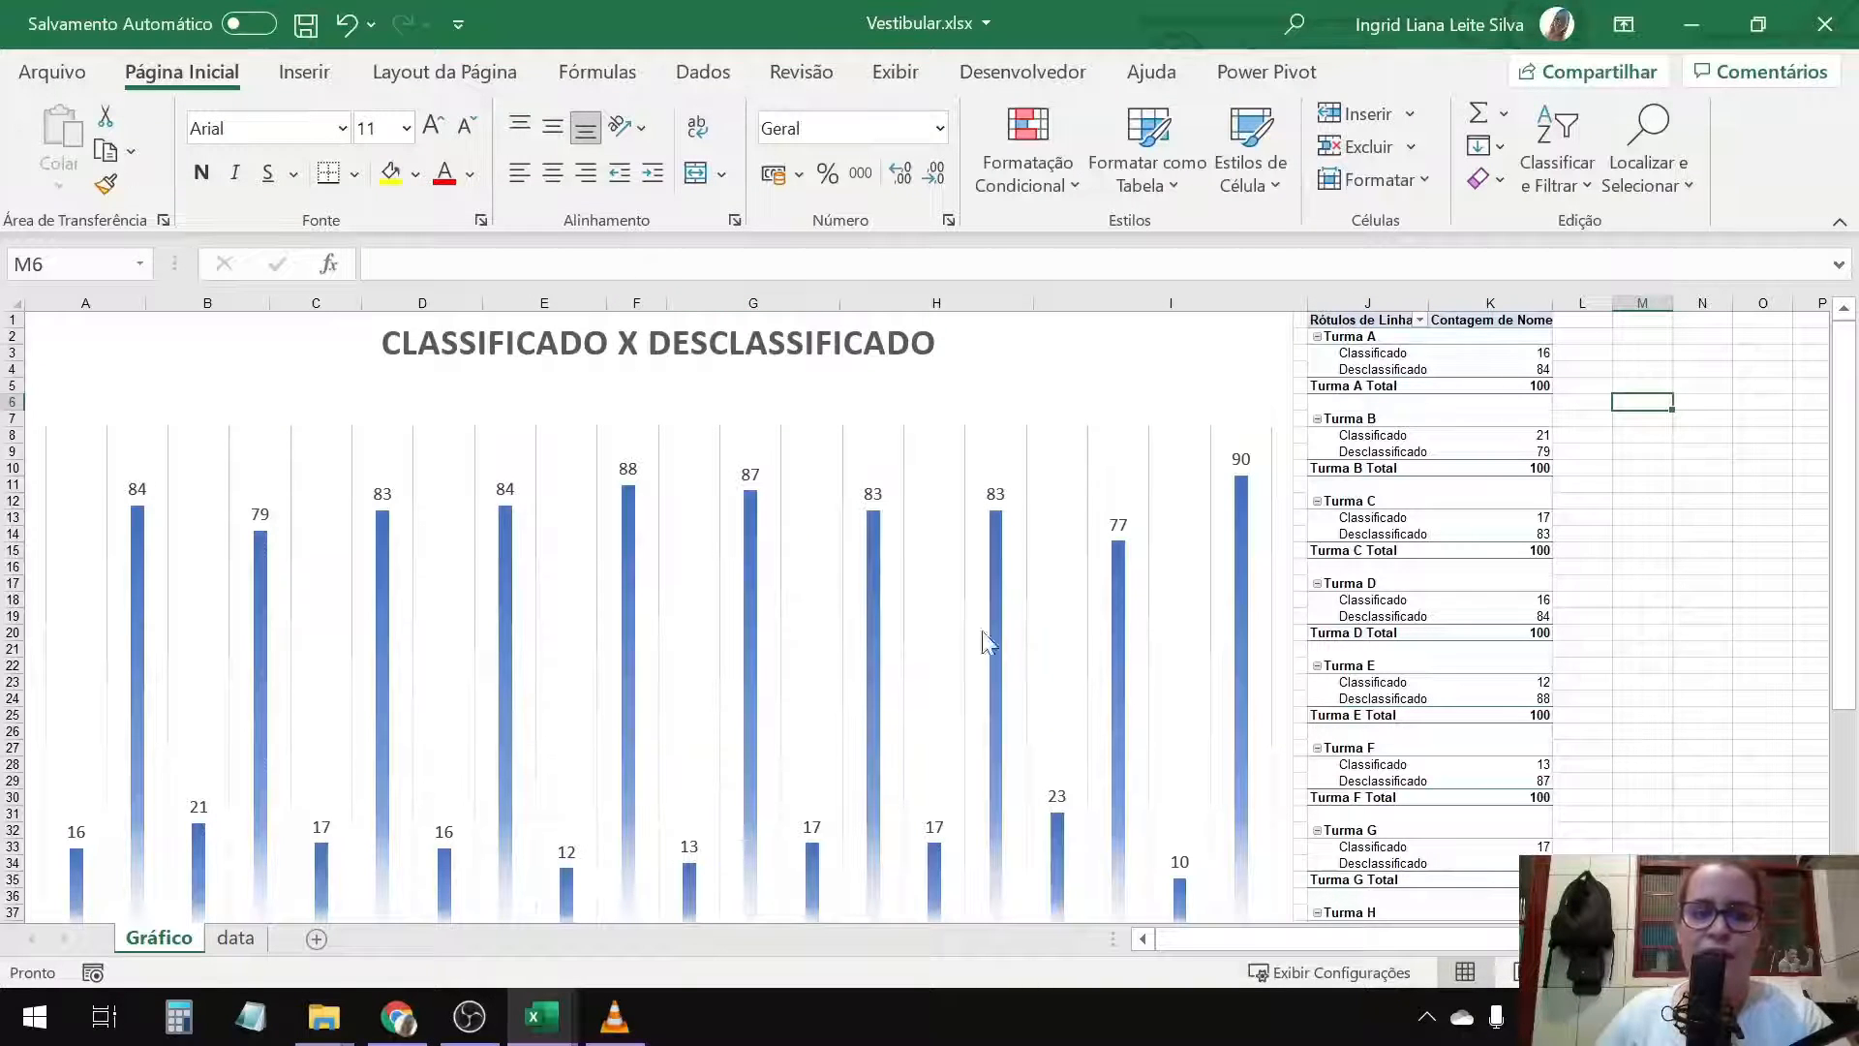
Step: With the chart deselected, open the print preview of the whole Gráfico sheet, including the chart and pivot table
scroll(490, 340, "down", 3)
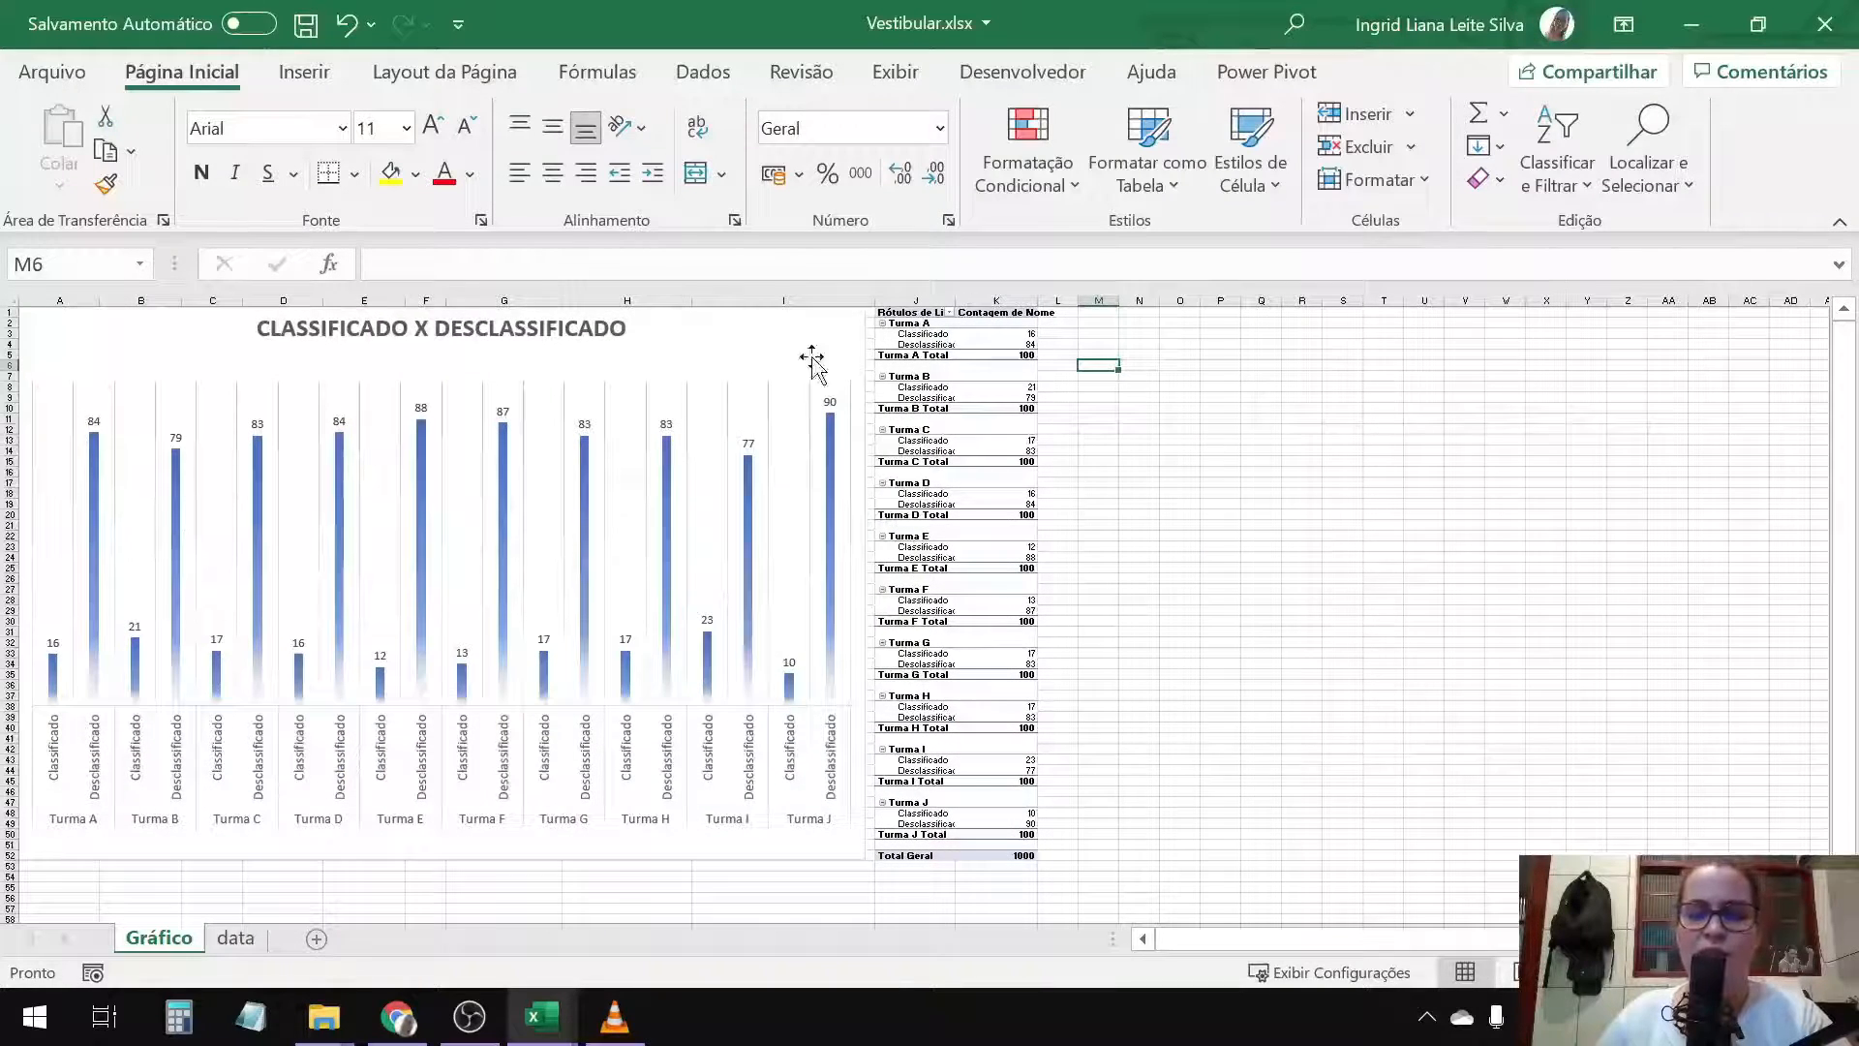
mouse_move(500, 473)
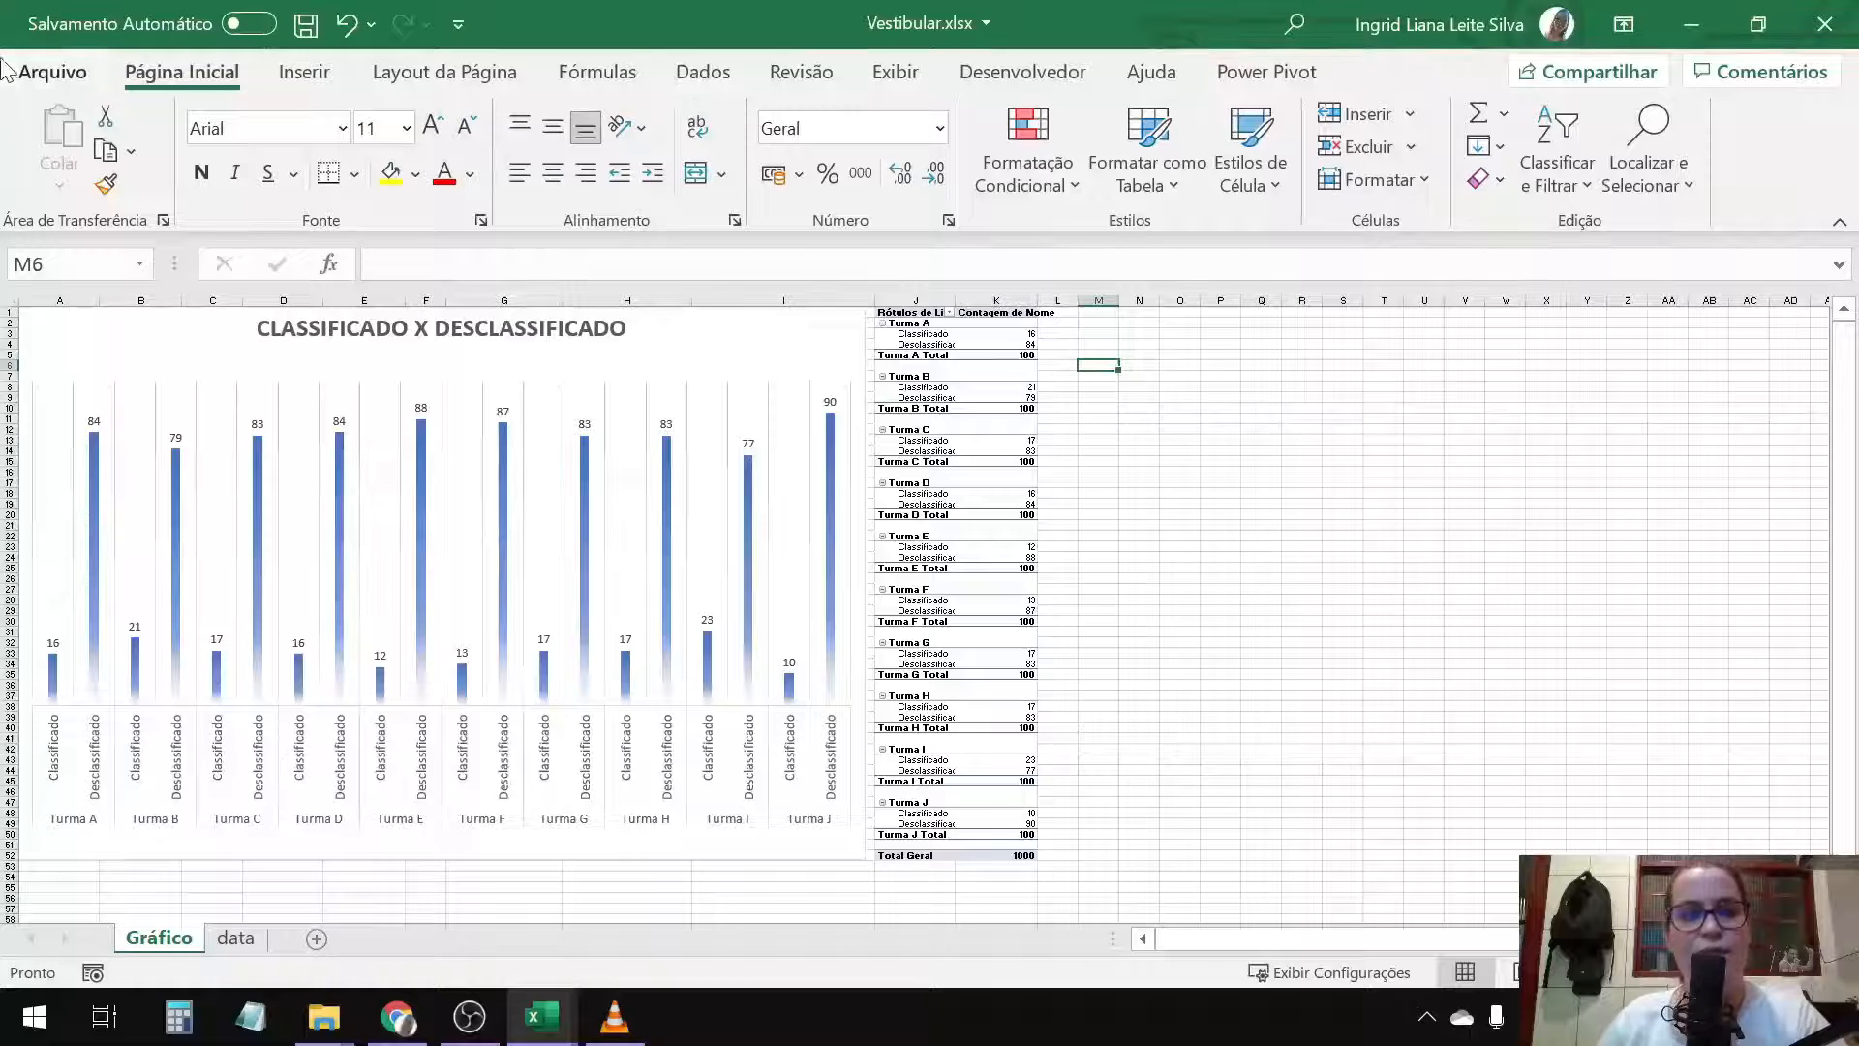
left_click(56, 77)
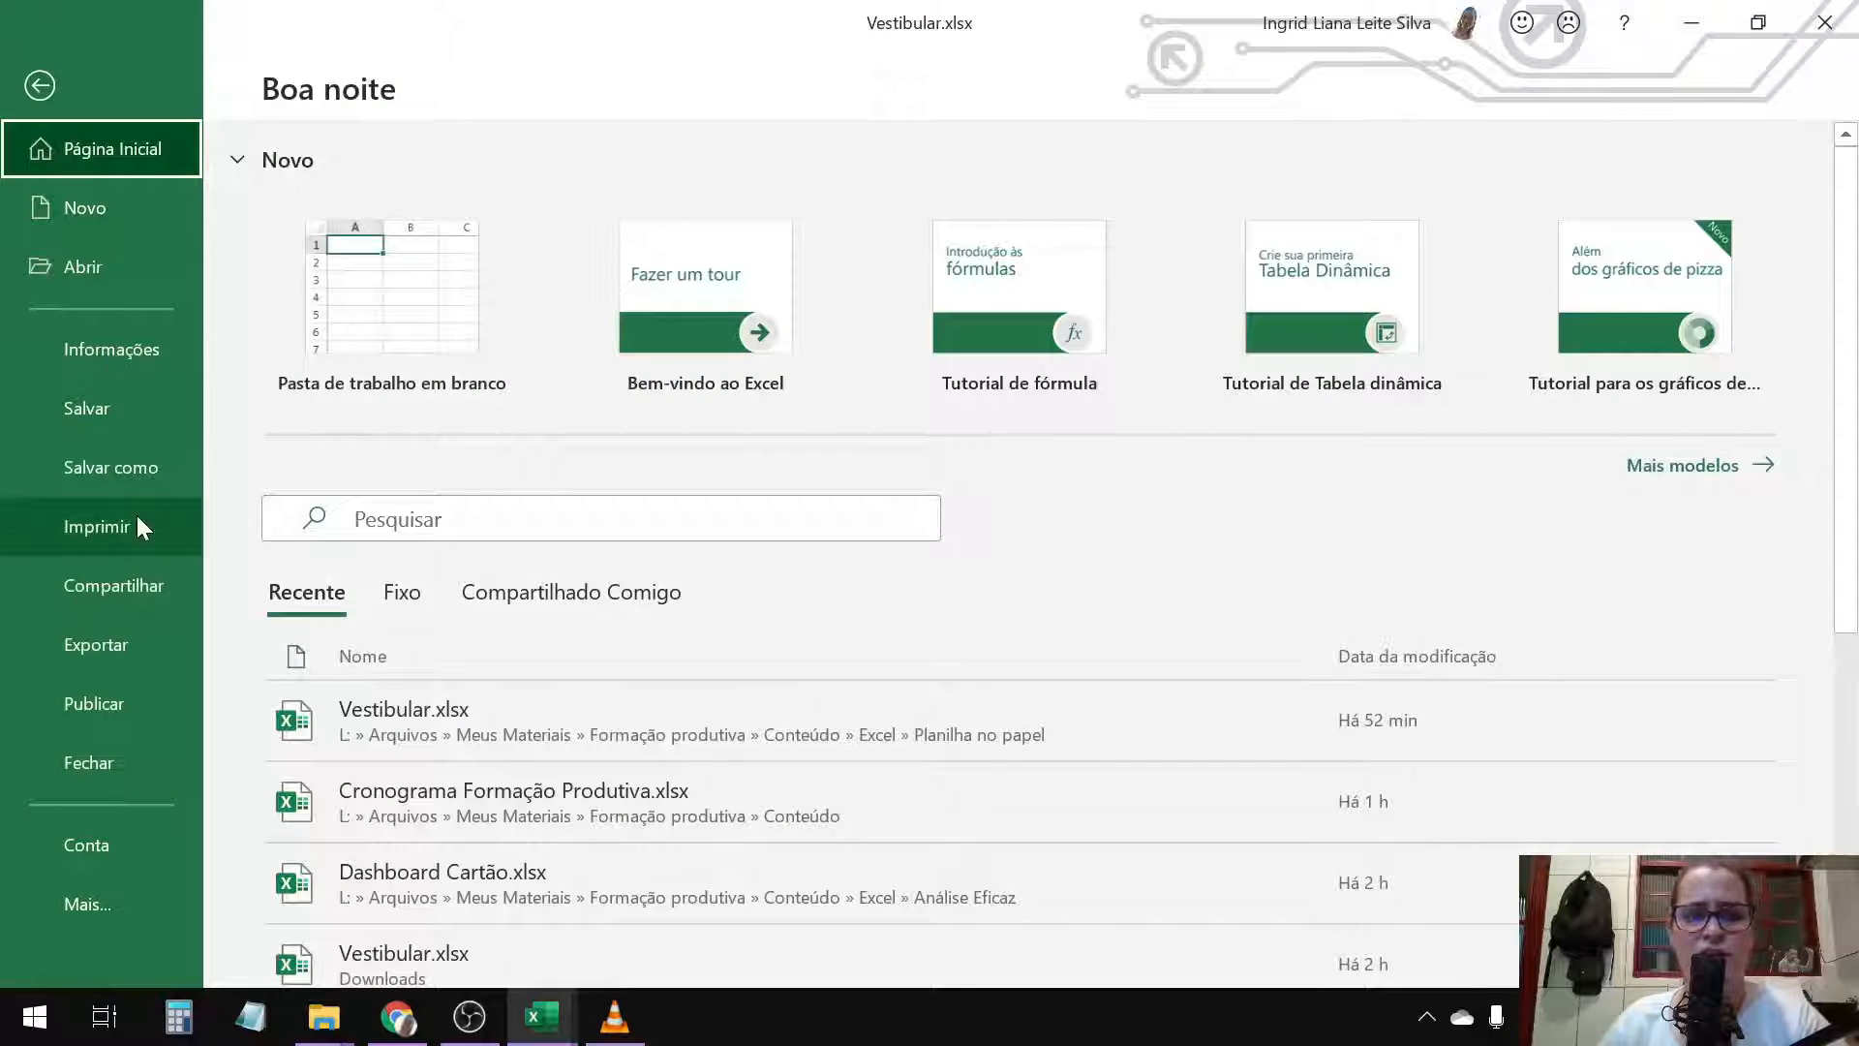
left_click(137, 526)
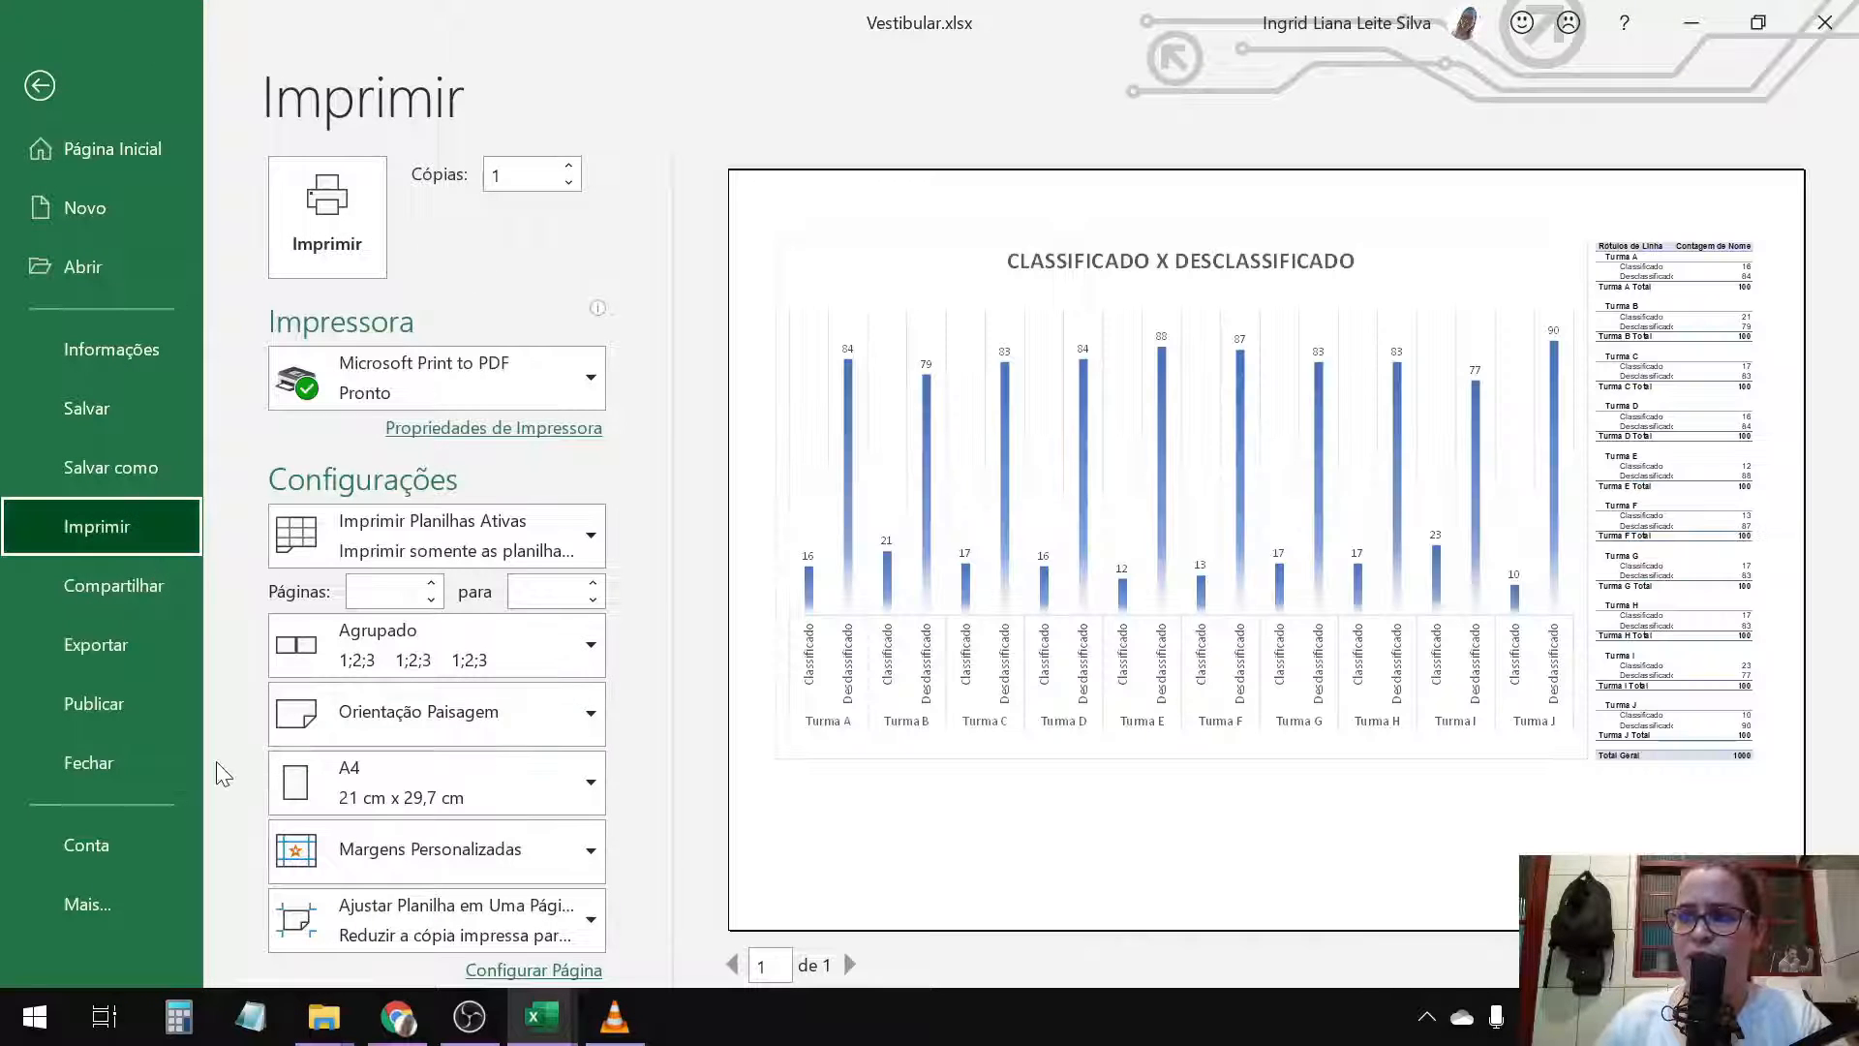
Step: Try the scaling option Ajustar Todas as Colunas em Uma Página, followed by Ajustar Planilha em Uma Página, on the Gráfico sheet
left_click(476, 932)
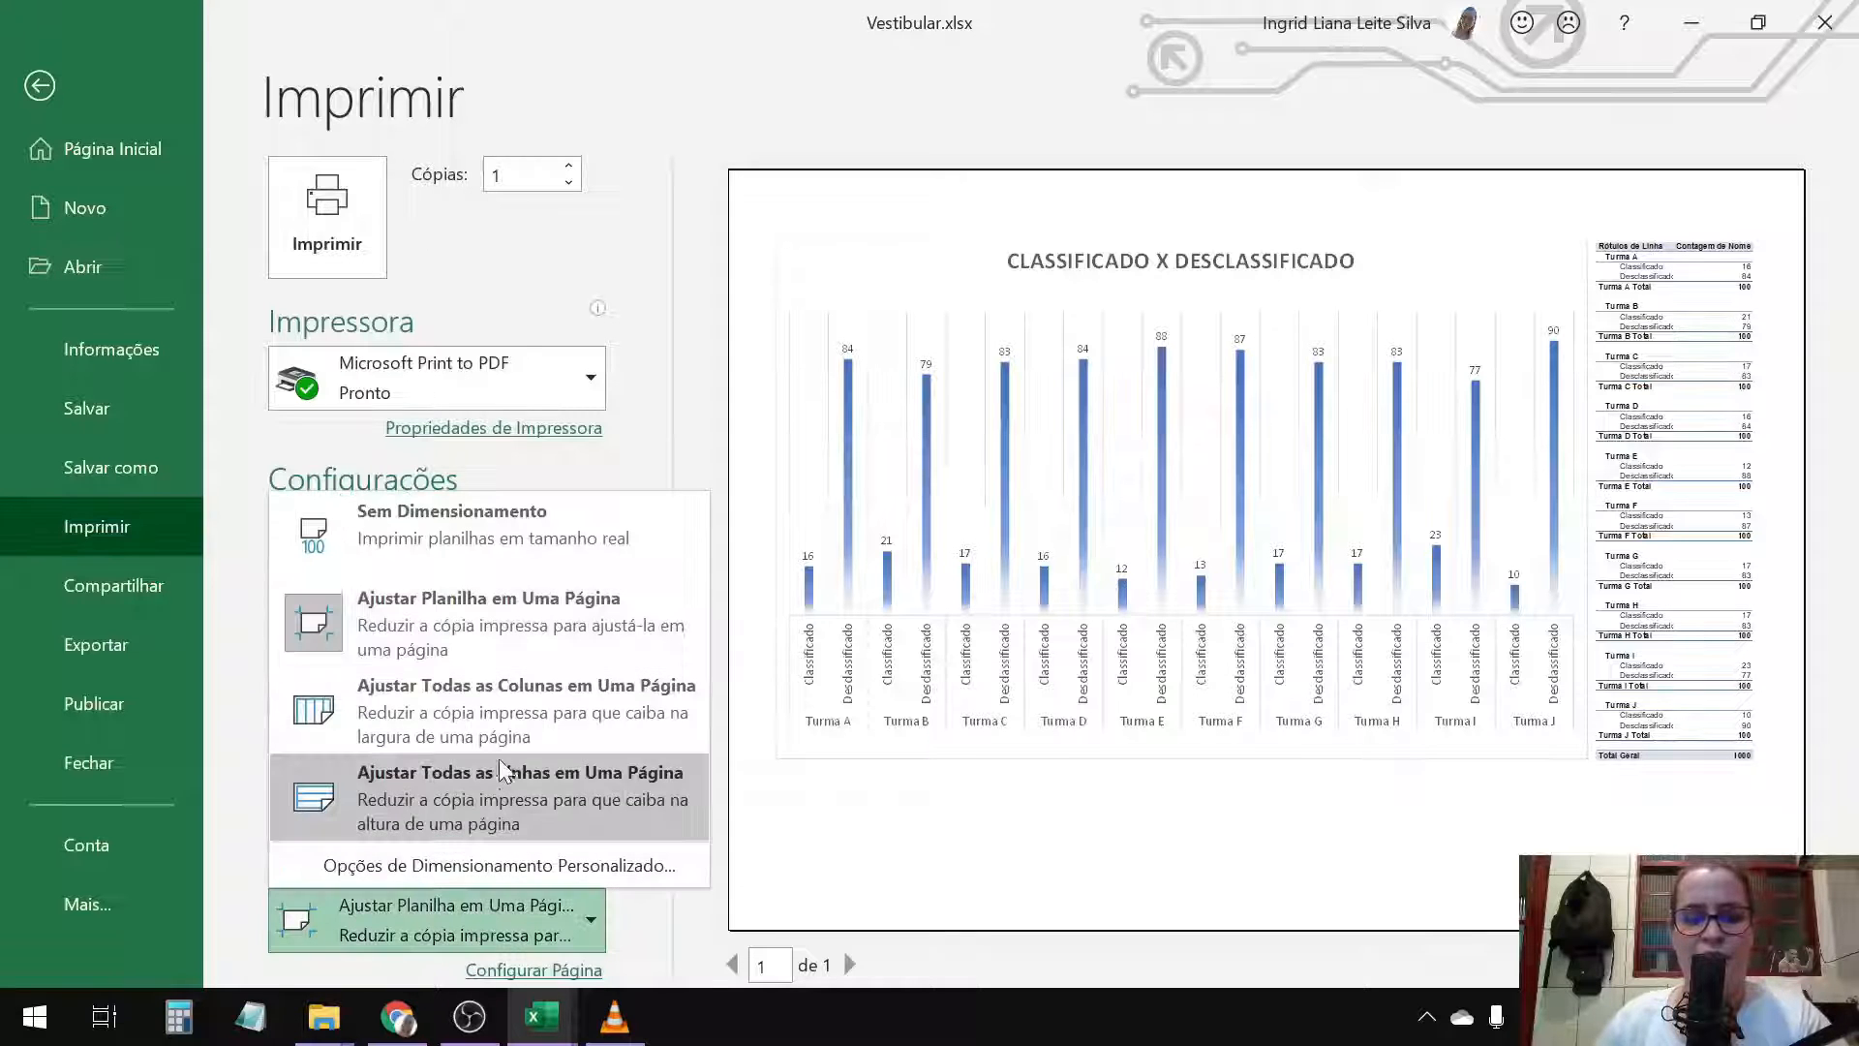
key("Escape")
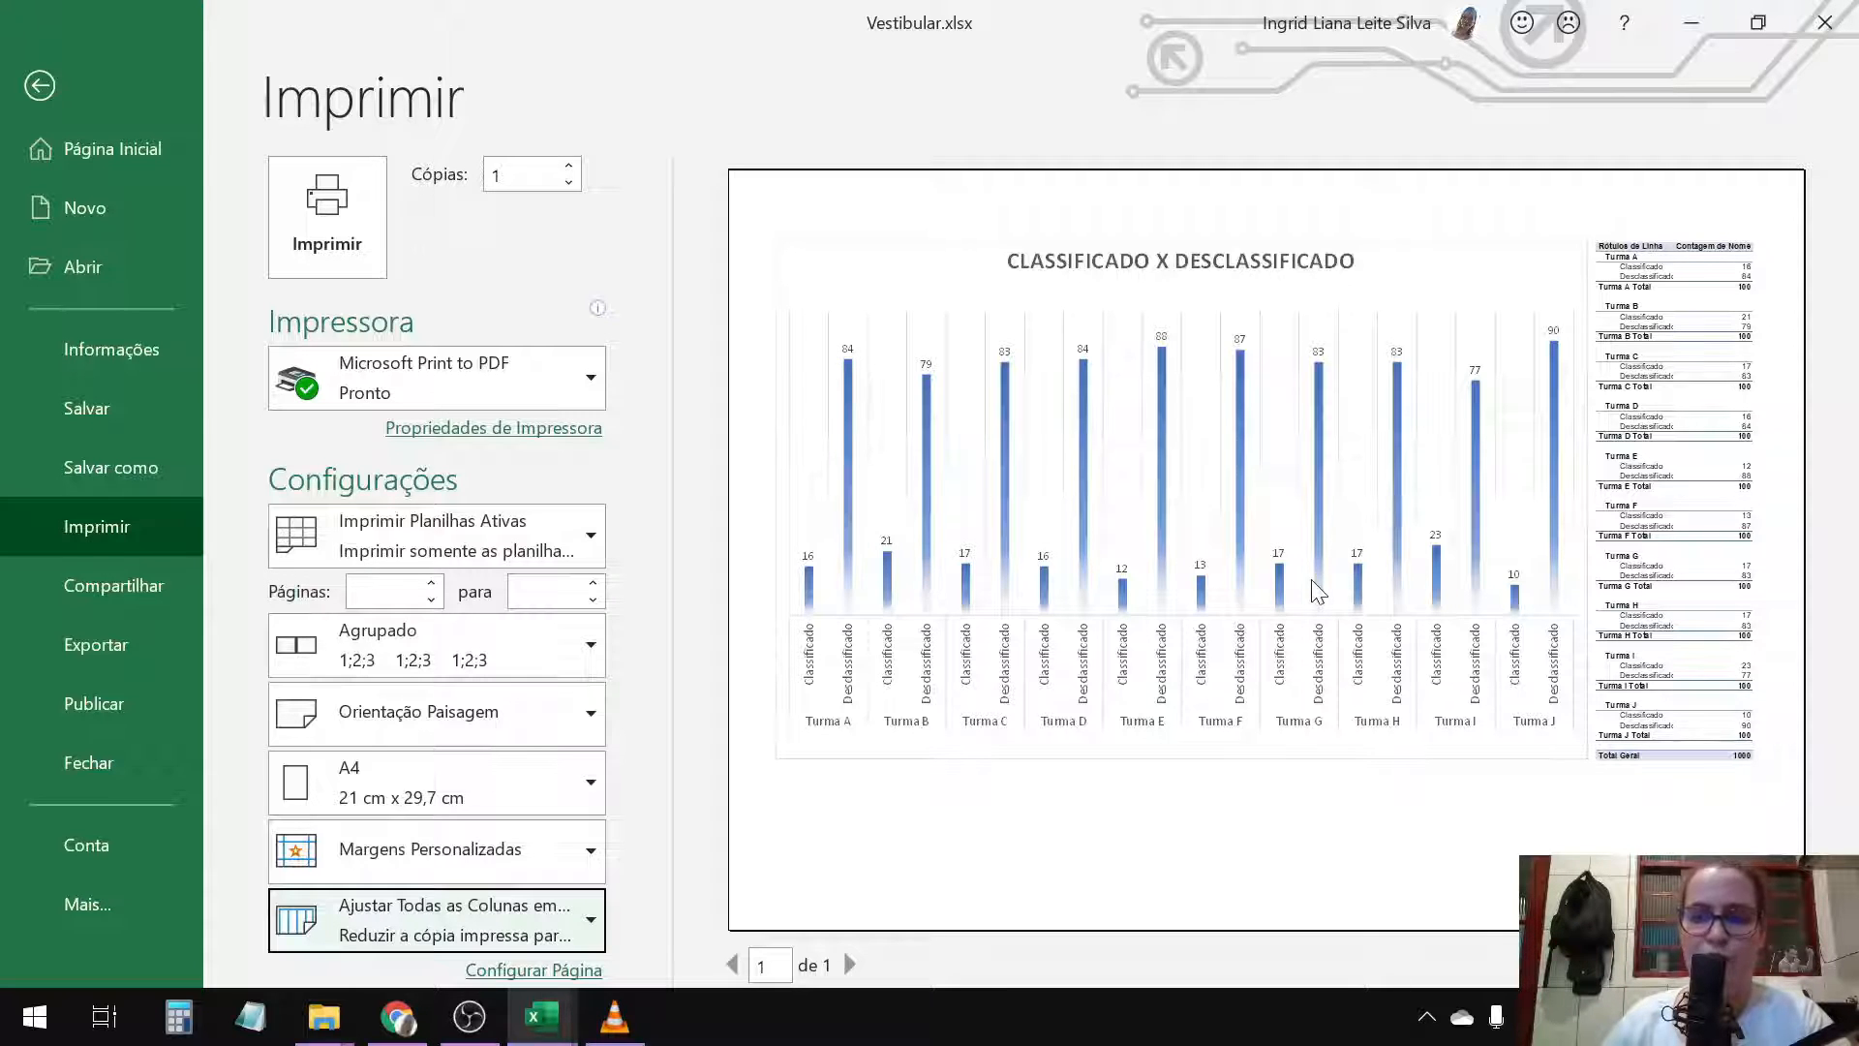
left_click(457, 918)
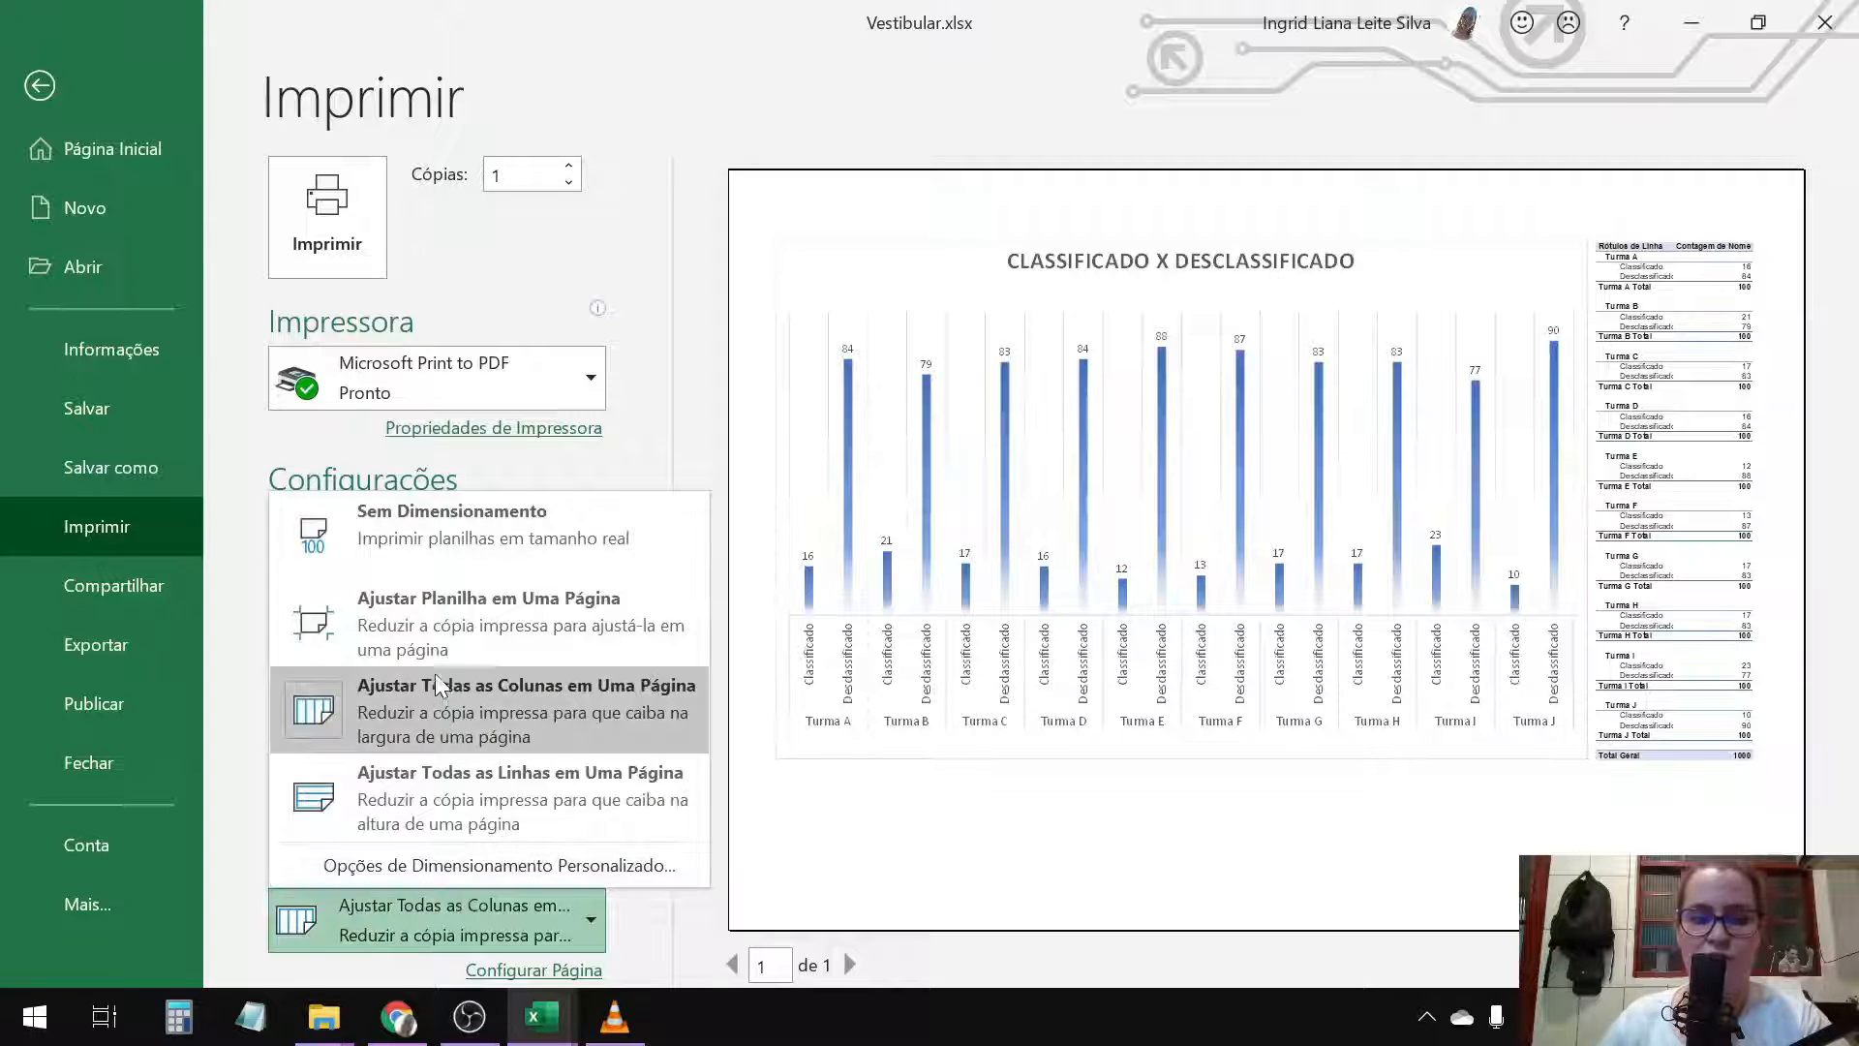
left_click(411, 631)
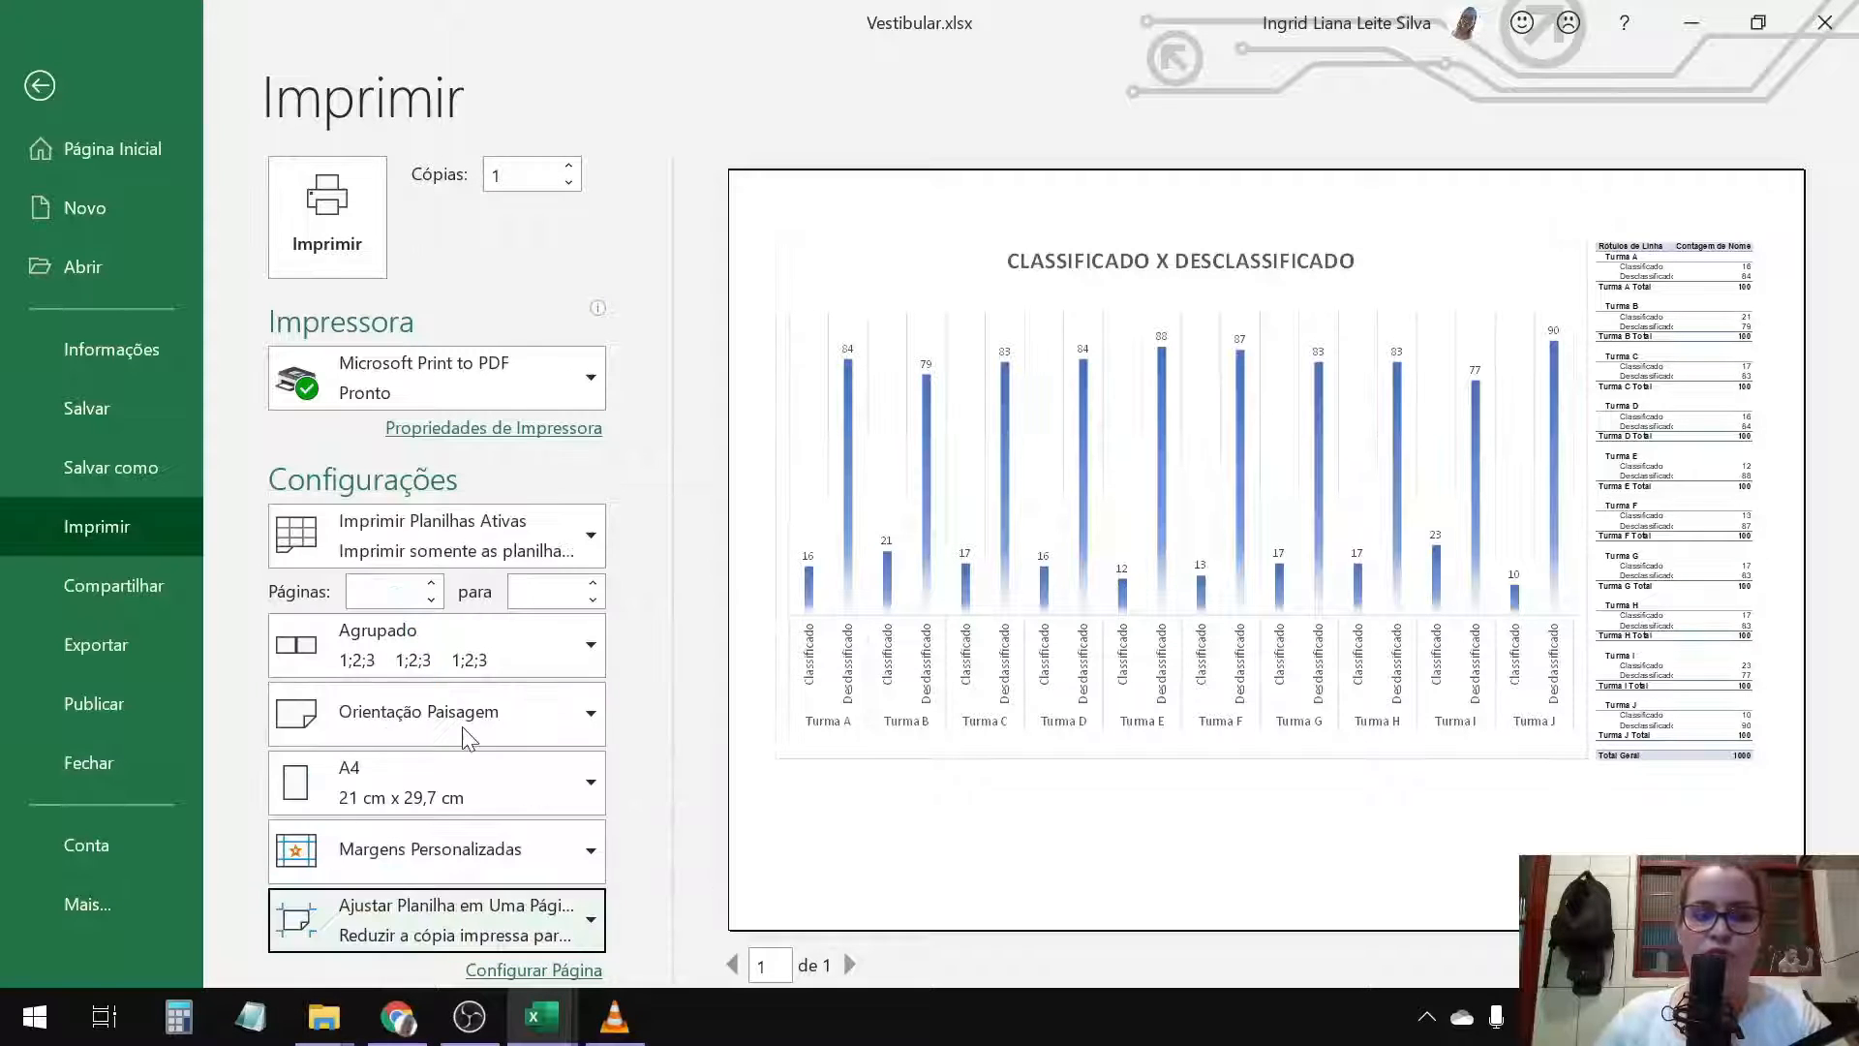
Step: Set the Gráfico sheet's print scaling to Sem Dimensionamento and advance through the preview to page 3
left_click(532, 947)
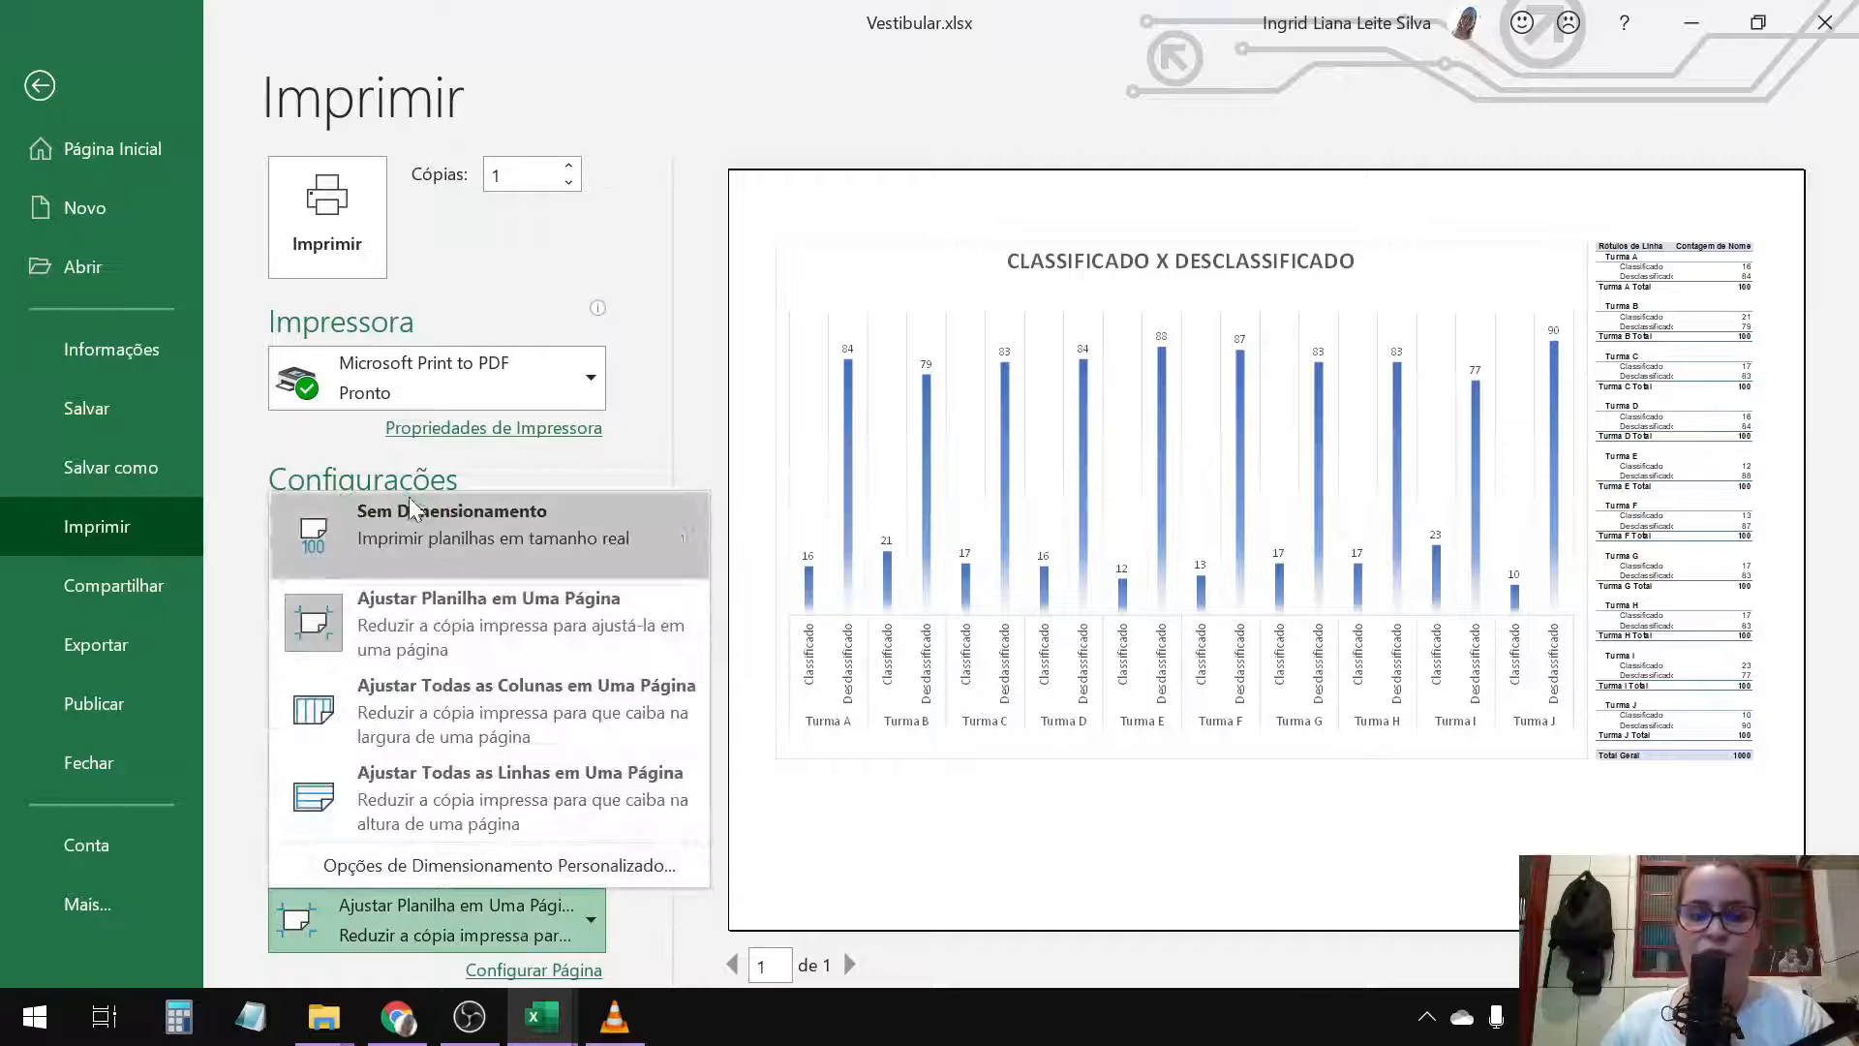
left_click(401, 508)
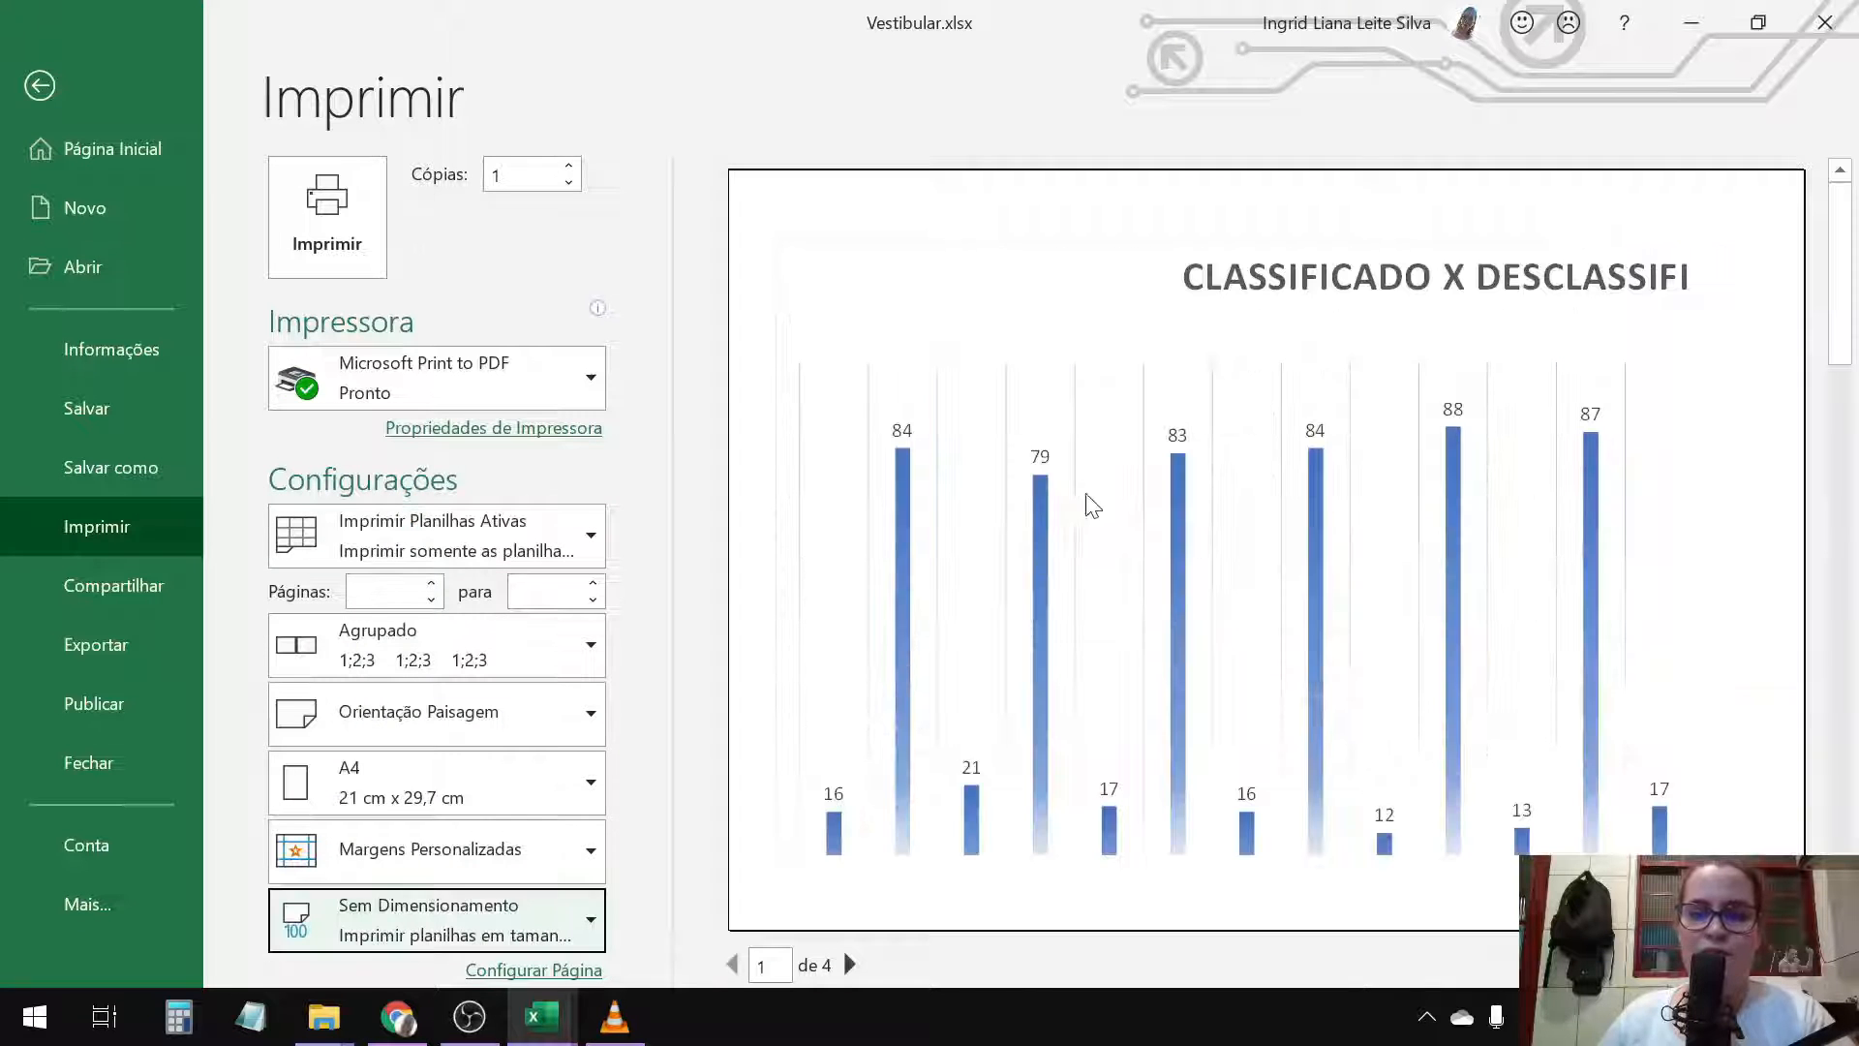
left_click(856, 976)
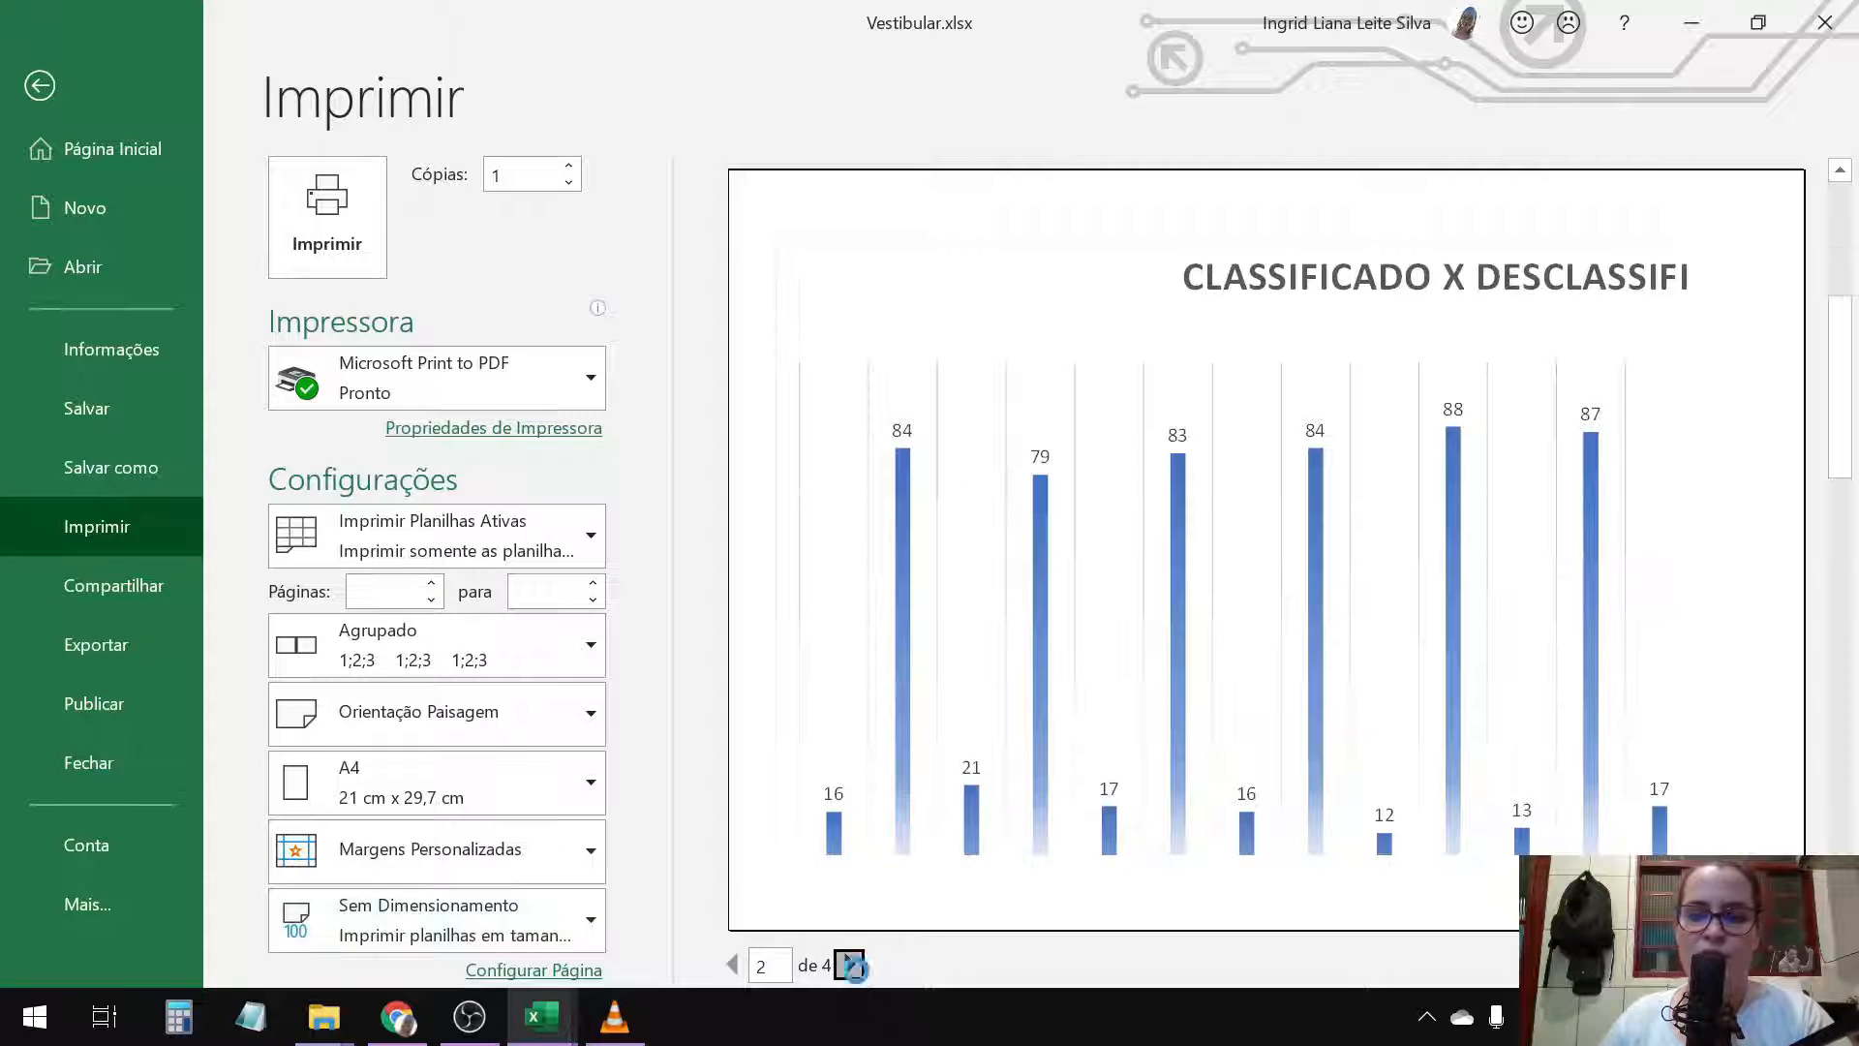
left_click(856, 976)
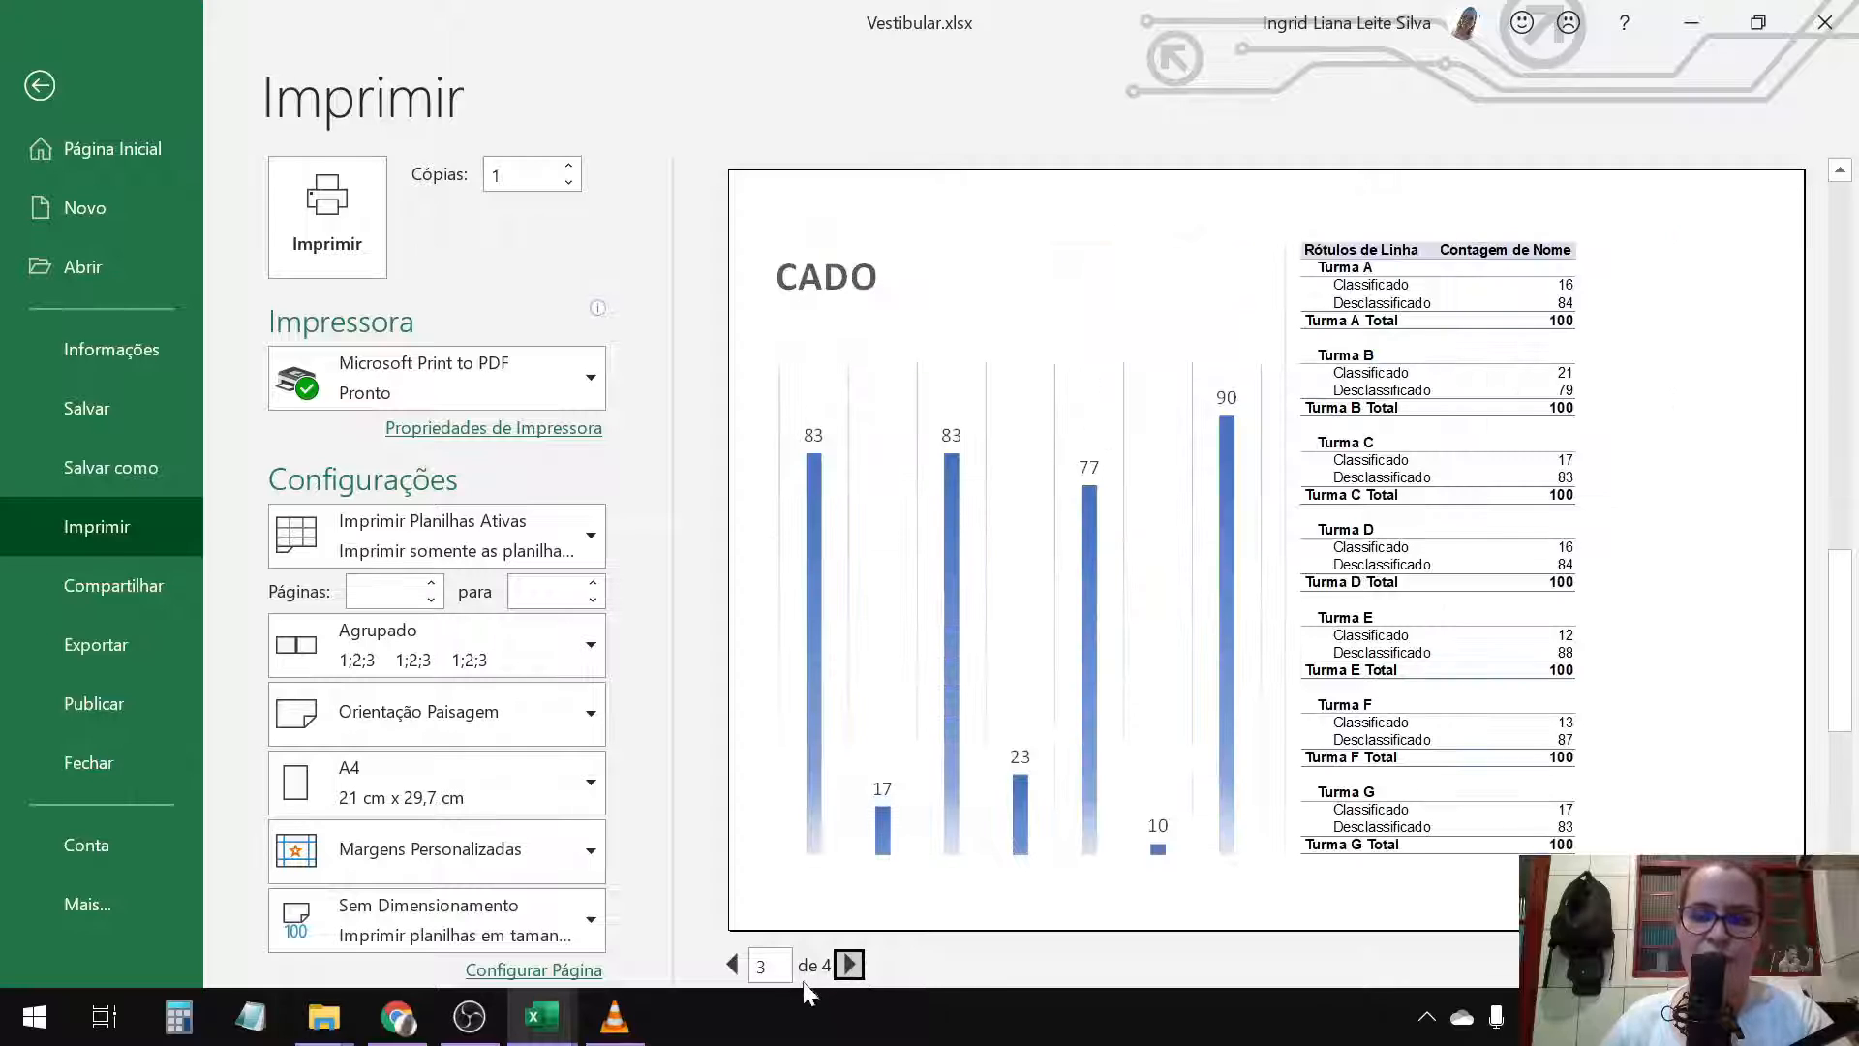
Step: Check page 4 of the unscaled Gráfico print preview, and go back to page 1
left_click(851, 965)
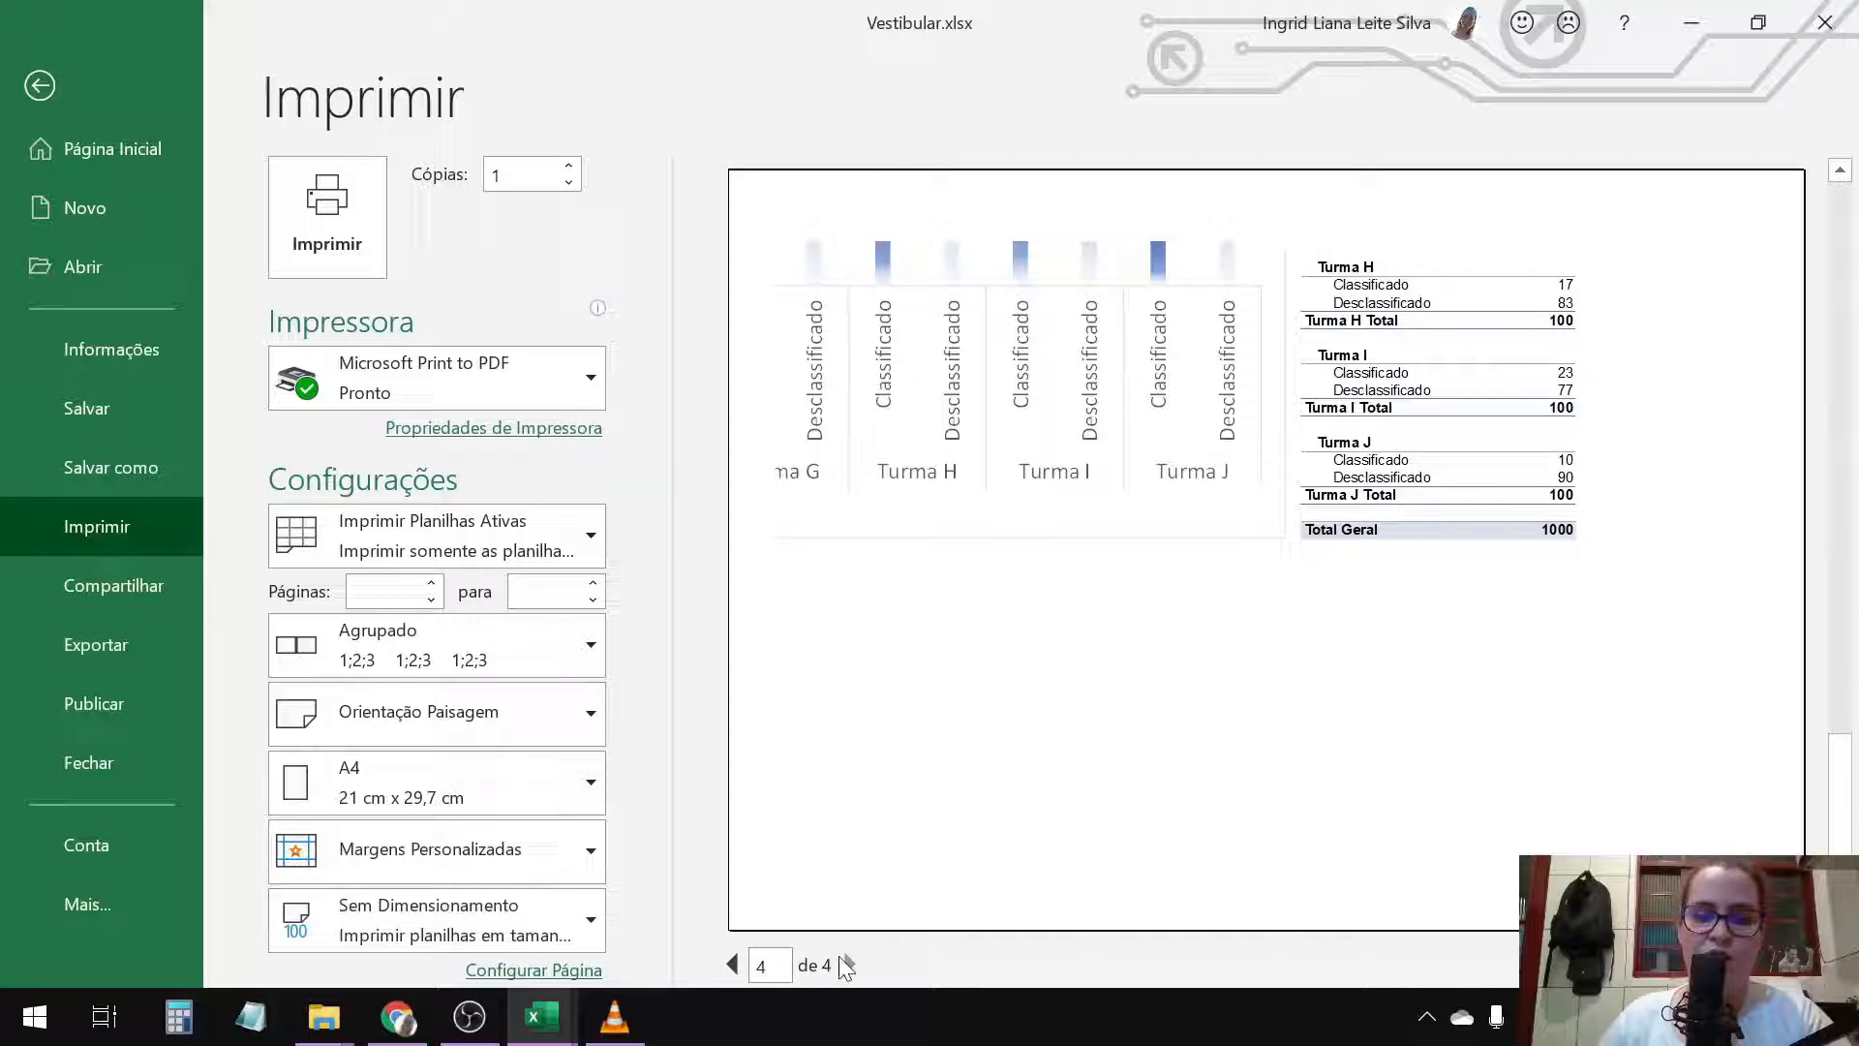
left_click(733, 964)
left_click(738, 976)
left_click(738, 976)
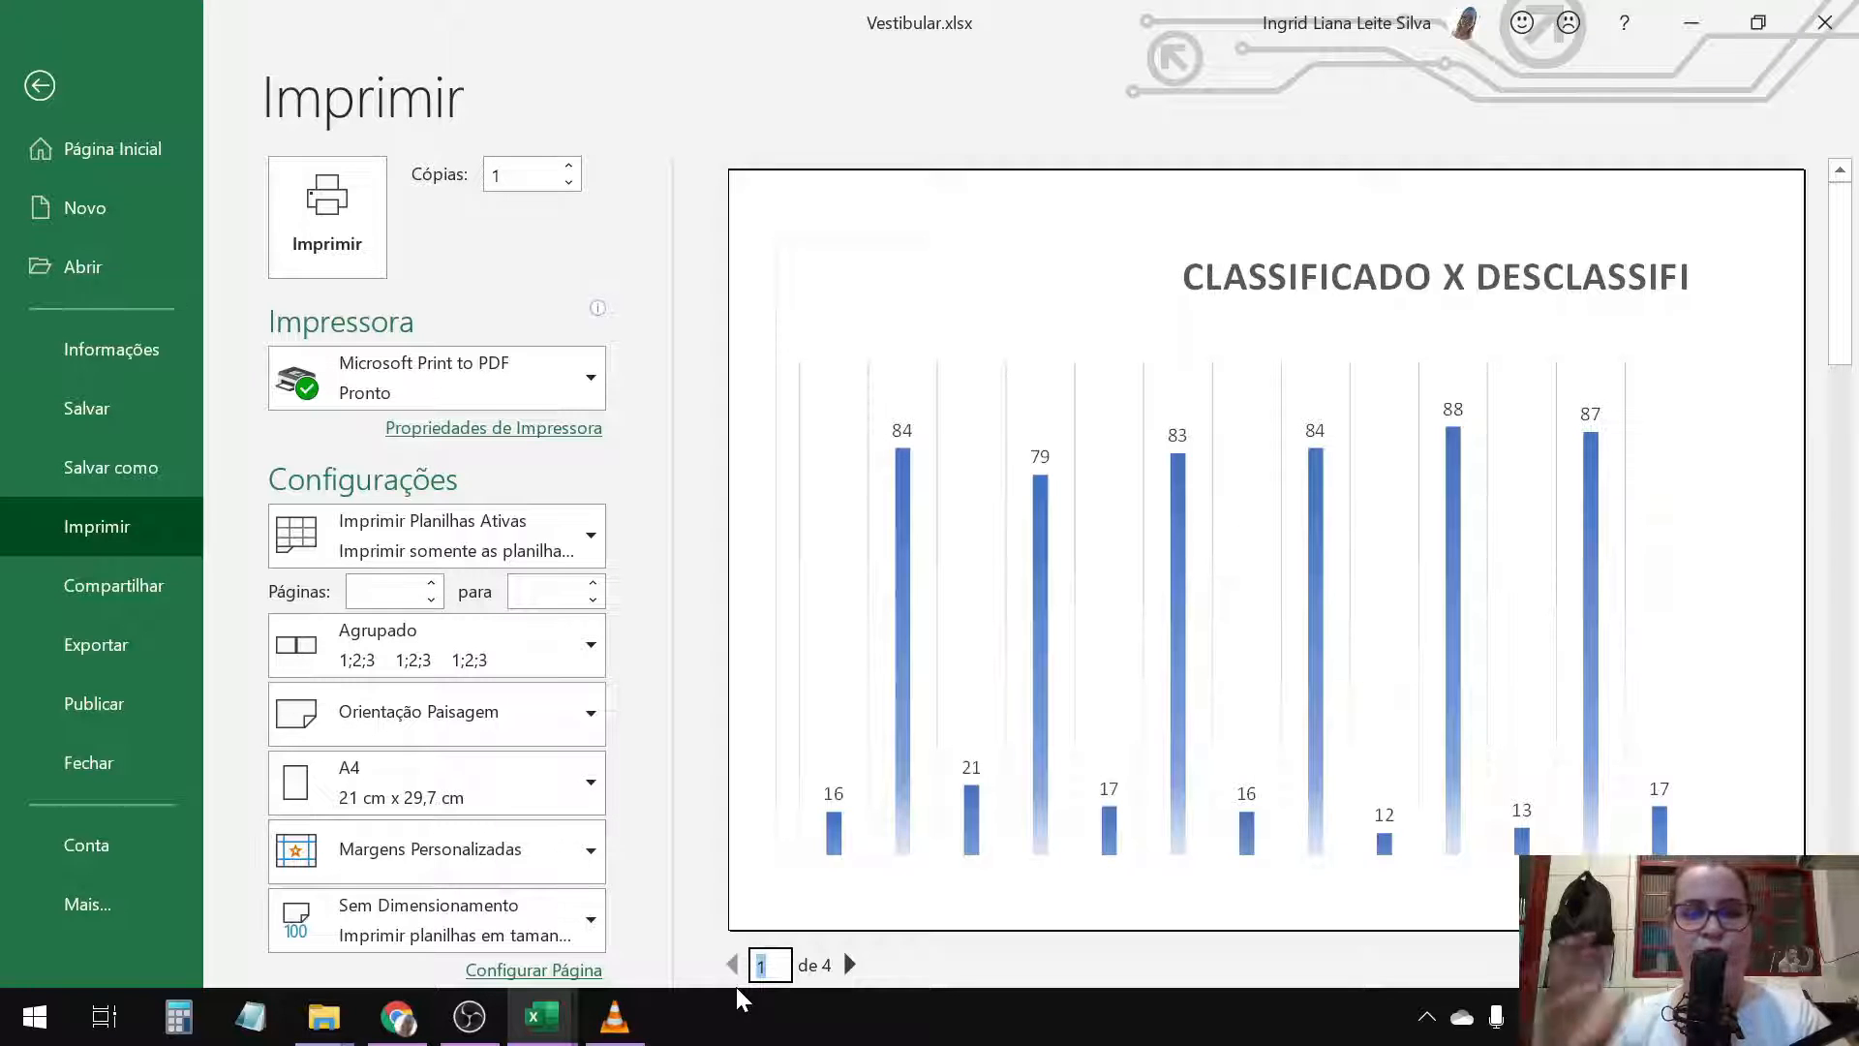
Step: Set the Gráfico sheet's print scaling to Ajustar Planilha em Uma Página, comparing it with Ajustar Todas as Colunas em Uma Página
left_click(561, 935)
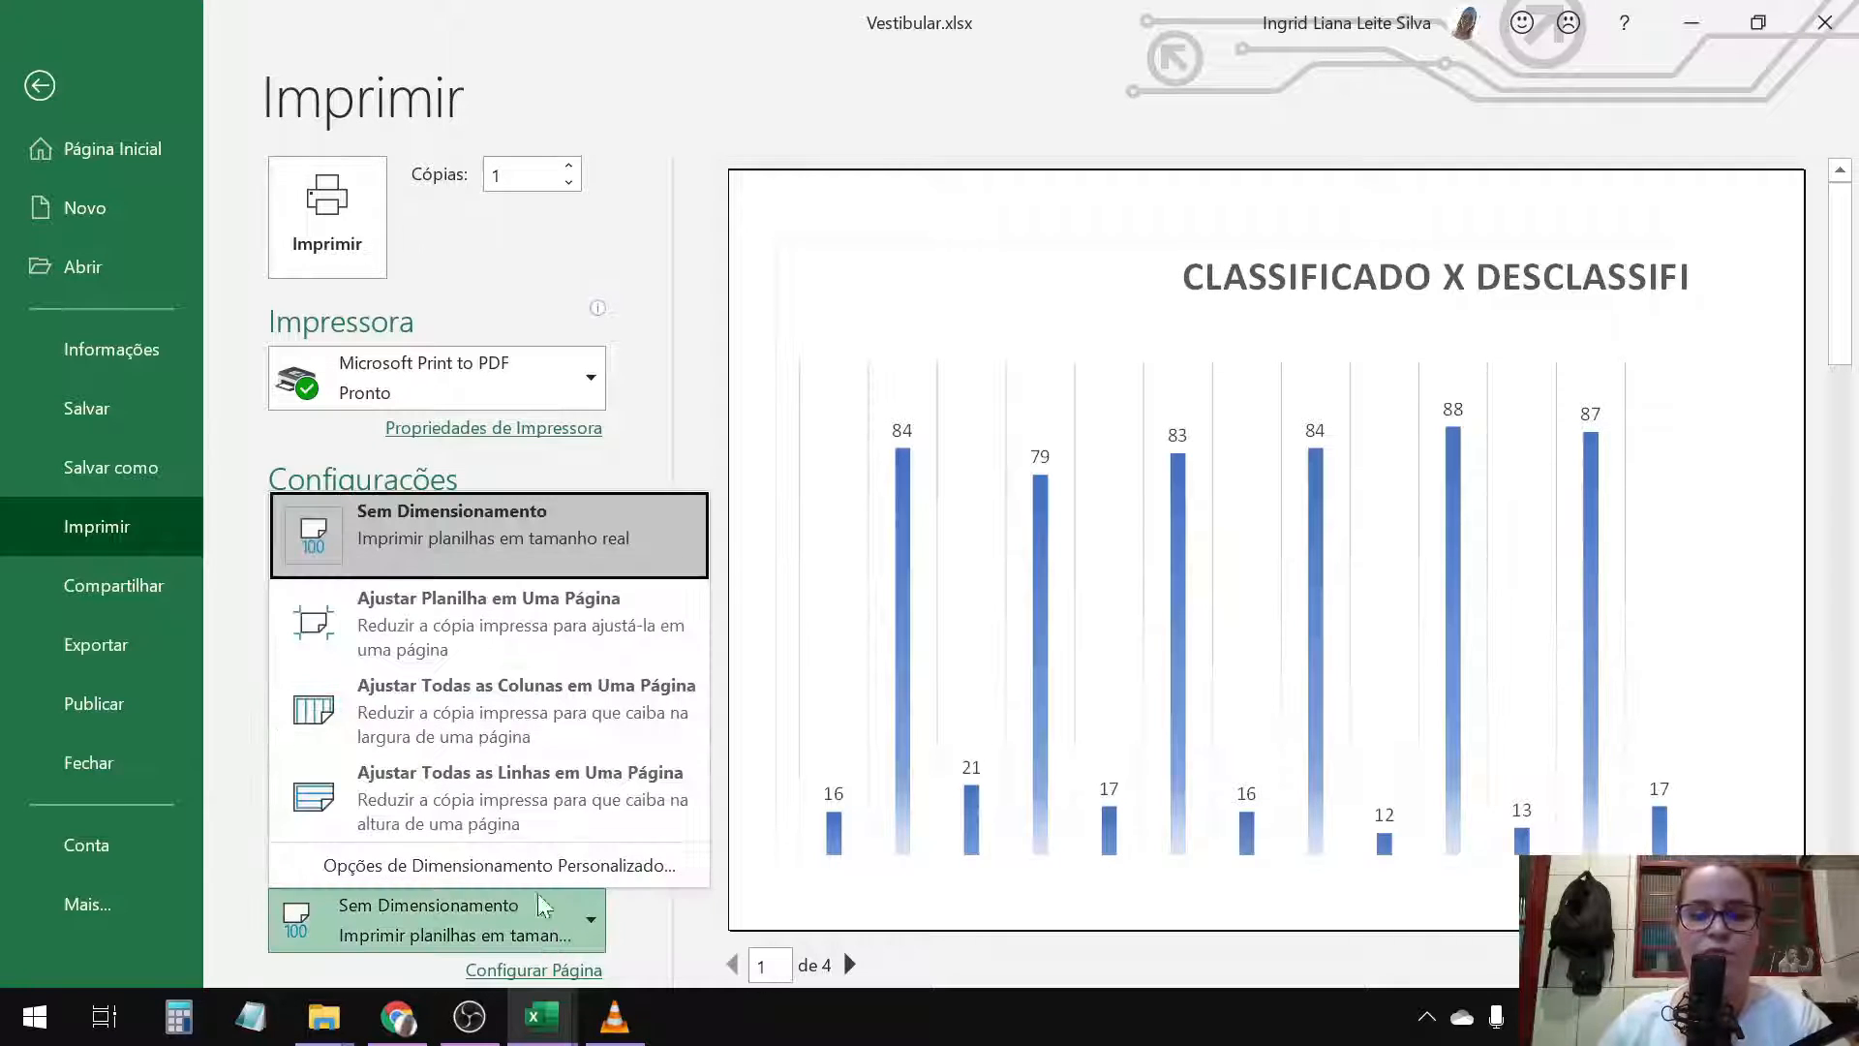
left_click(481, 652)
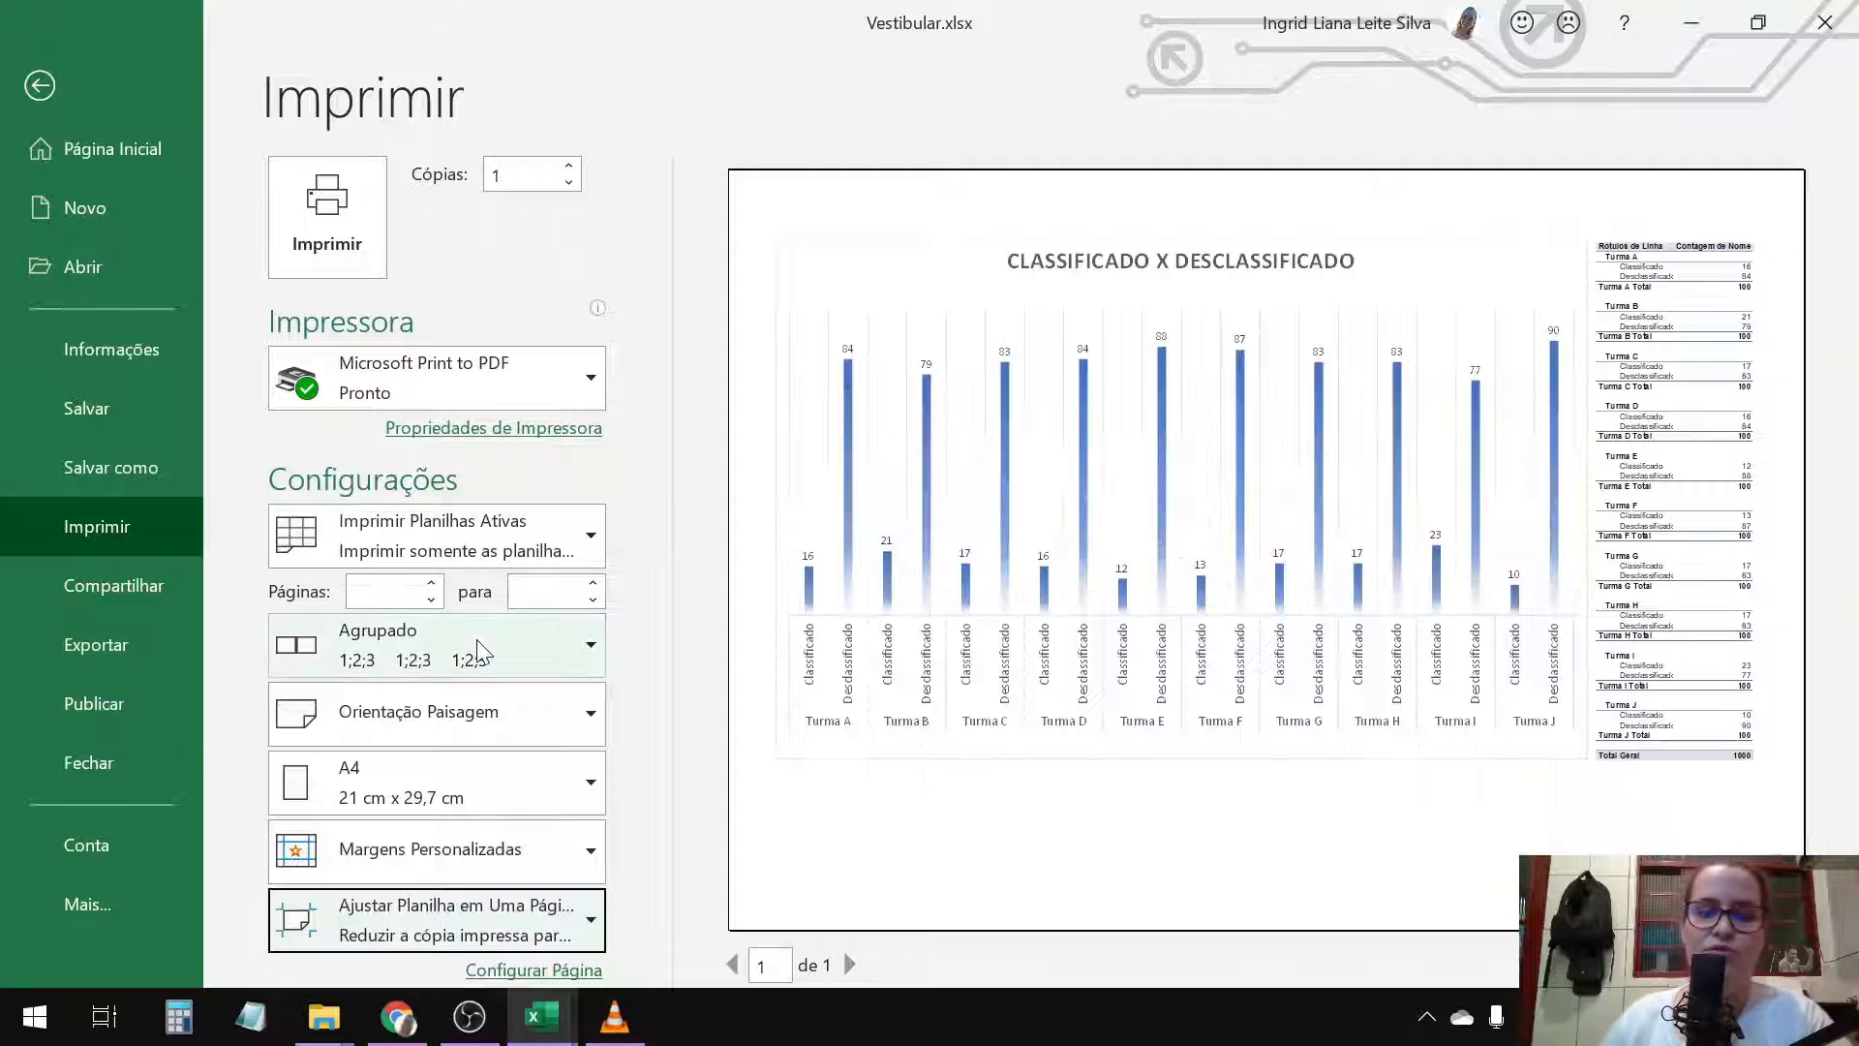
left_click(474, 930)
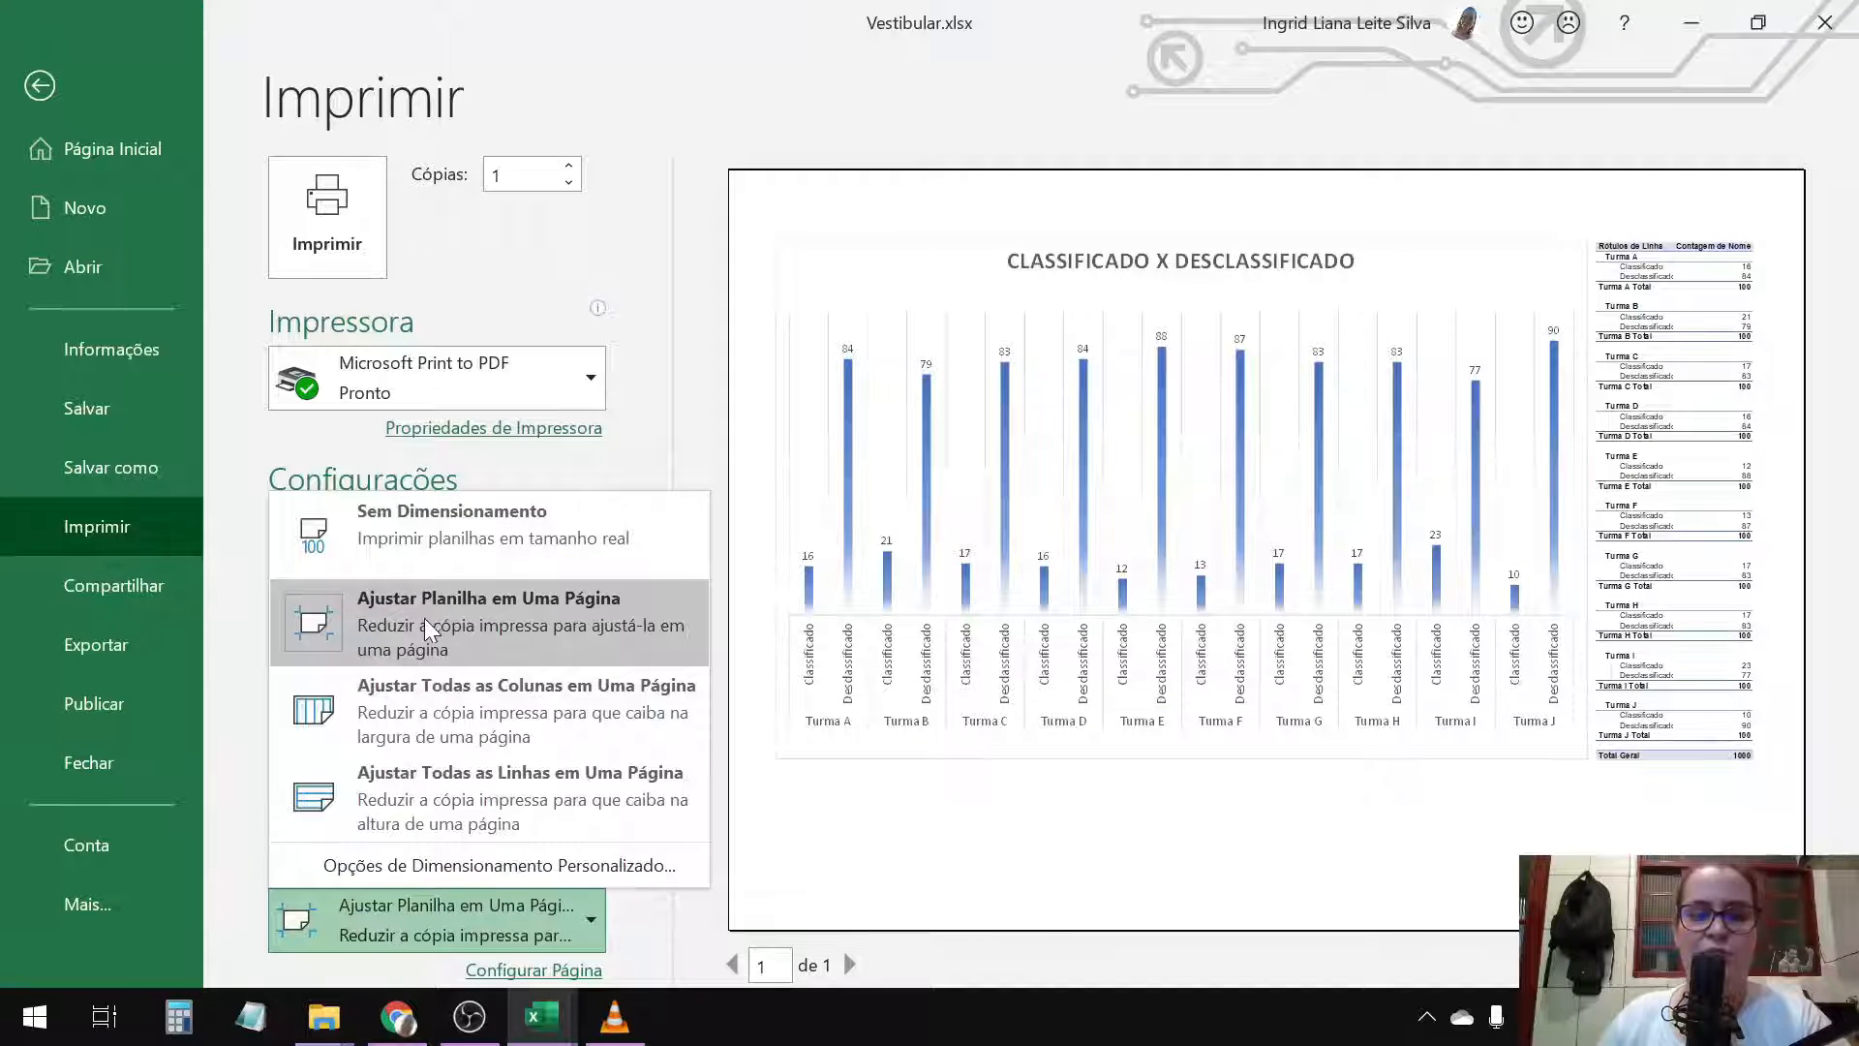
left_click(457, 716)
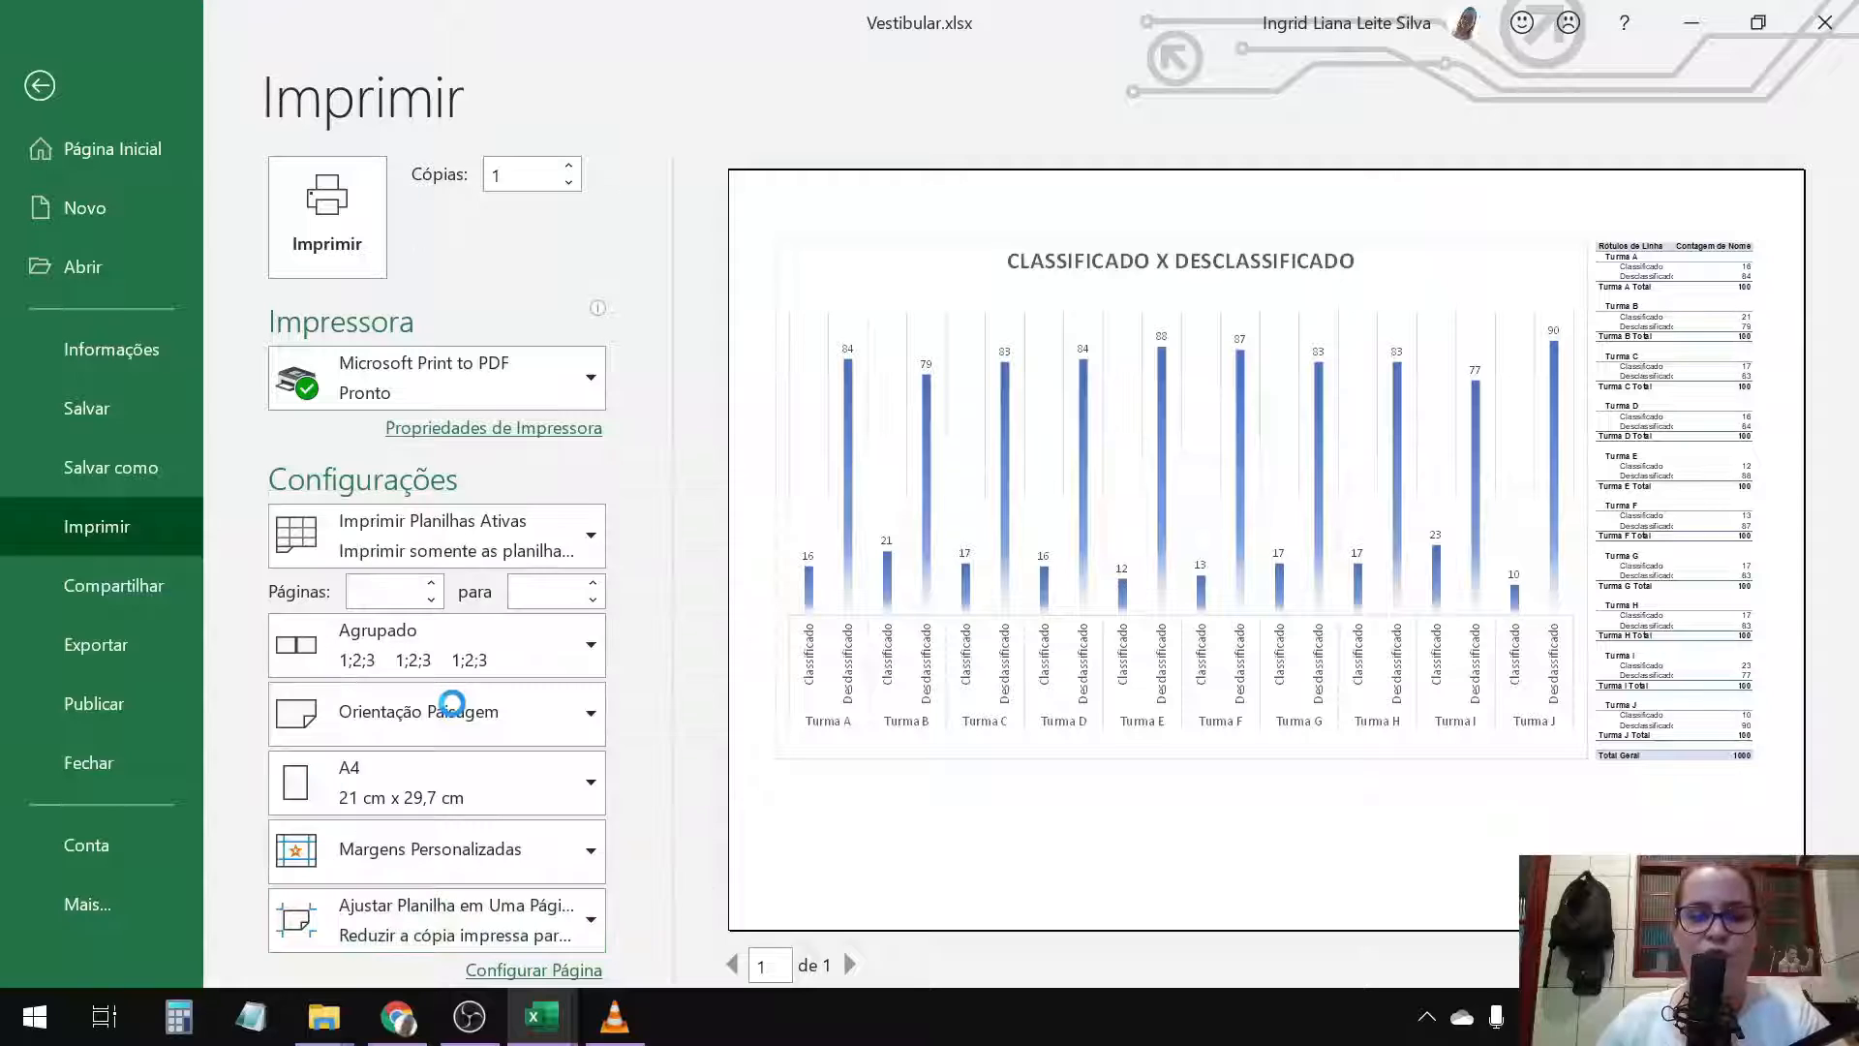
left_click(503, 920)
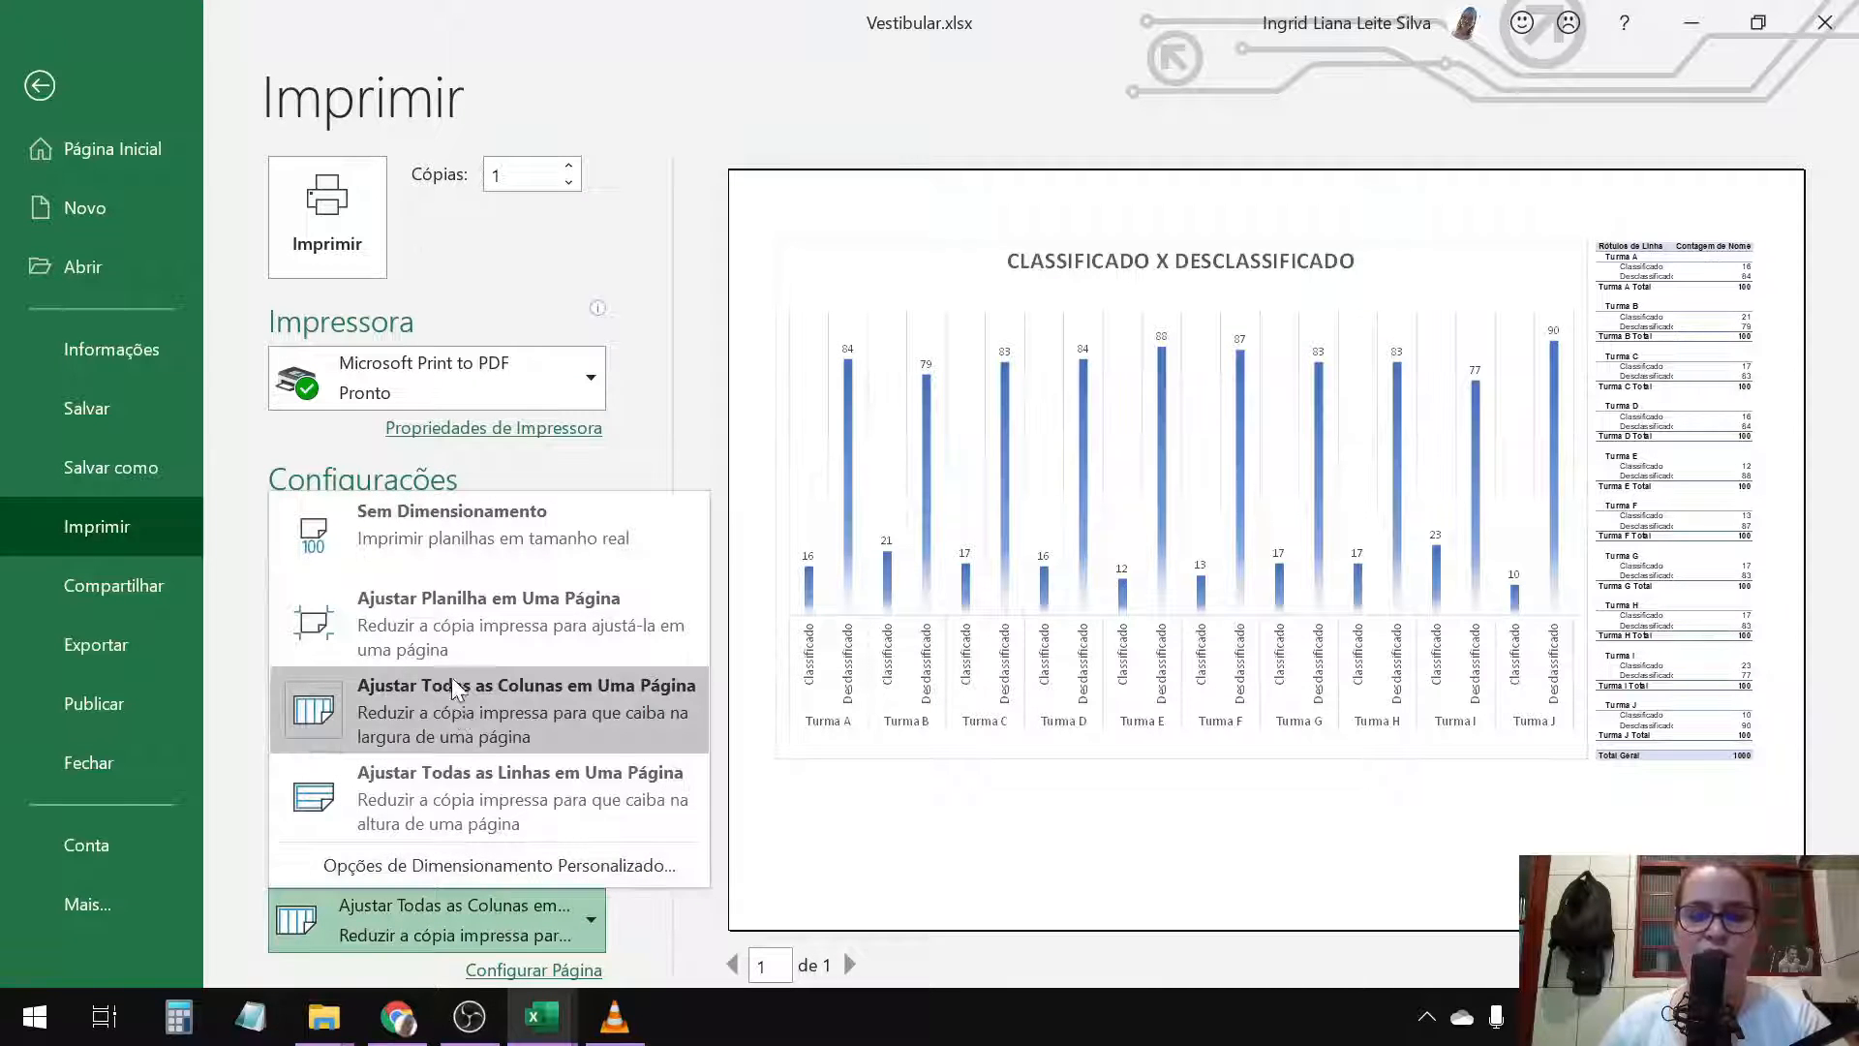
left_click(448, 644)
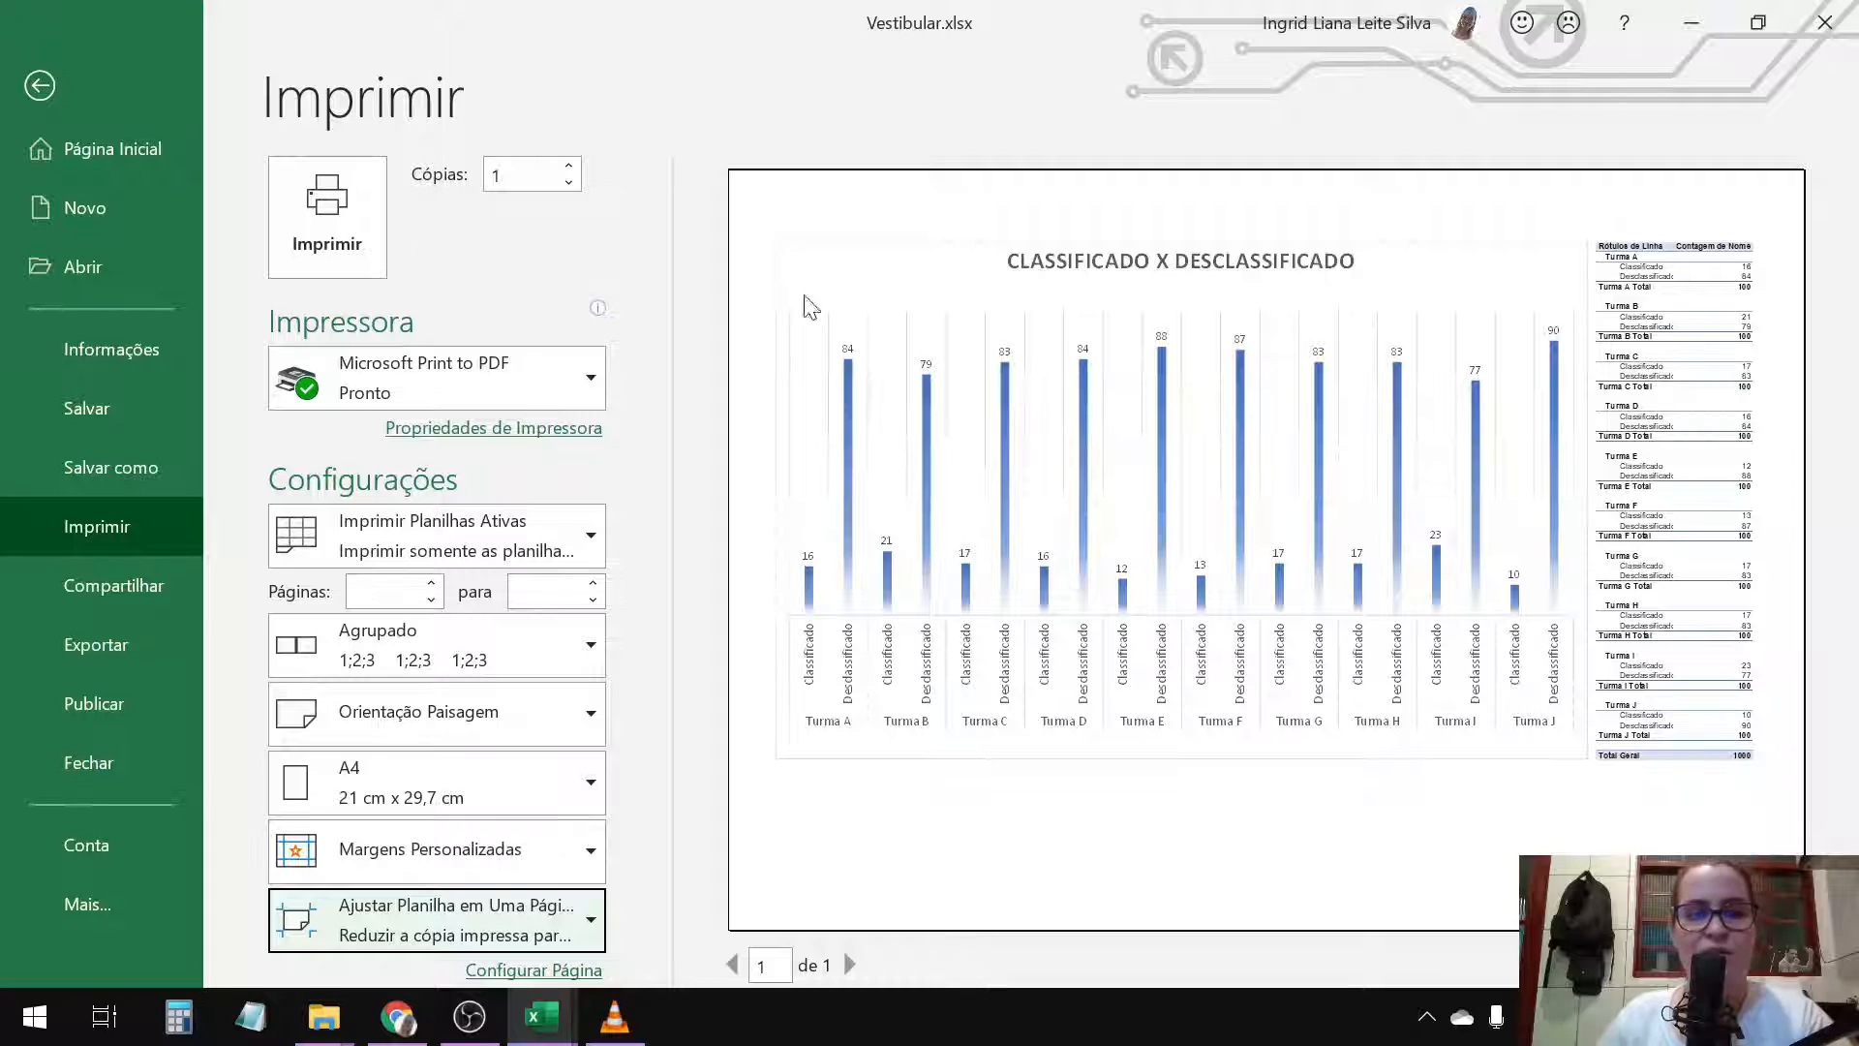
Step: Return to the Gráfico sheet, reopen its print settings, and enable Horizontal and Vertical page centering in the page setup margins
left_click(135, 93)
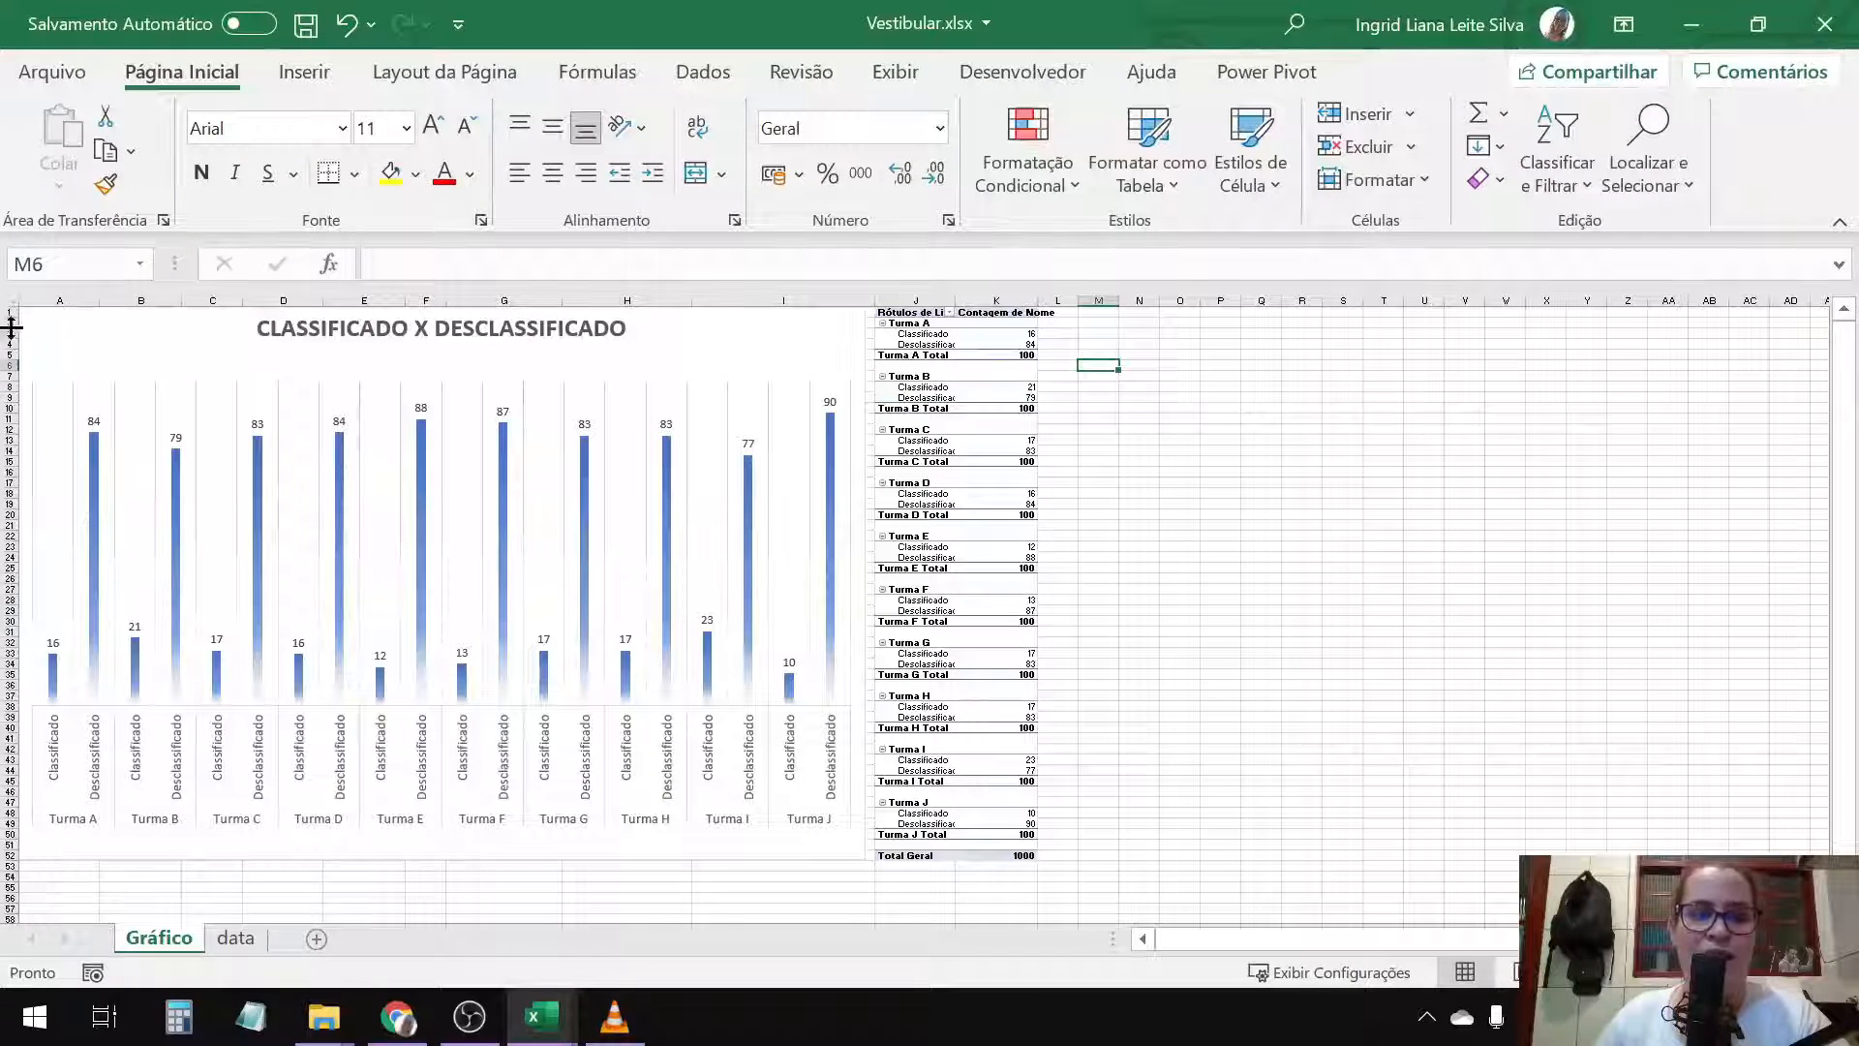
left_click(52, 71)
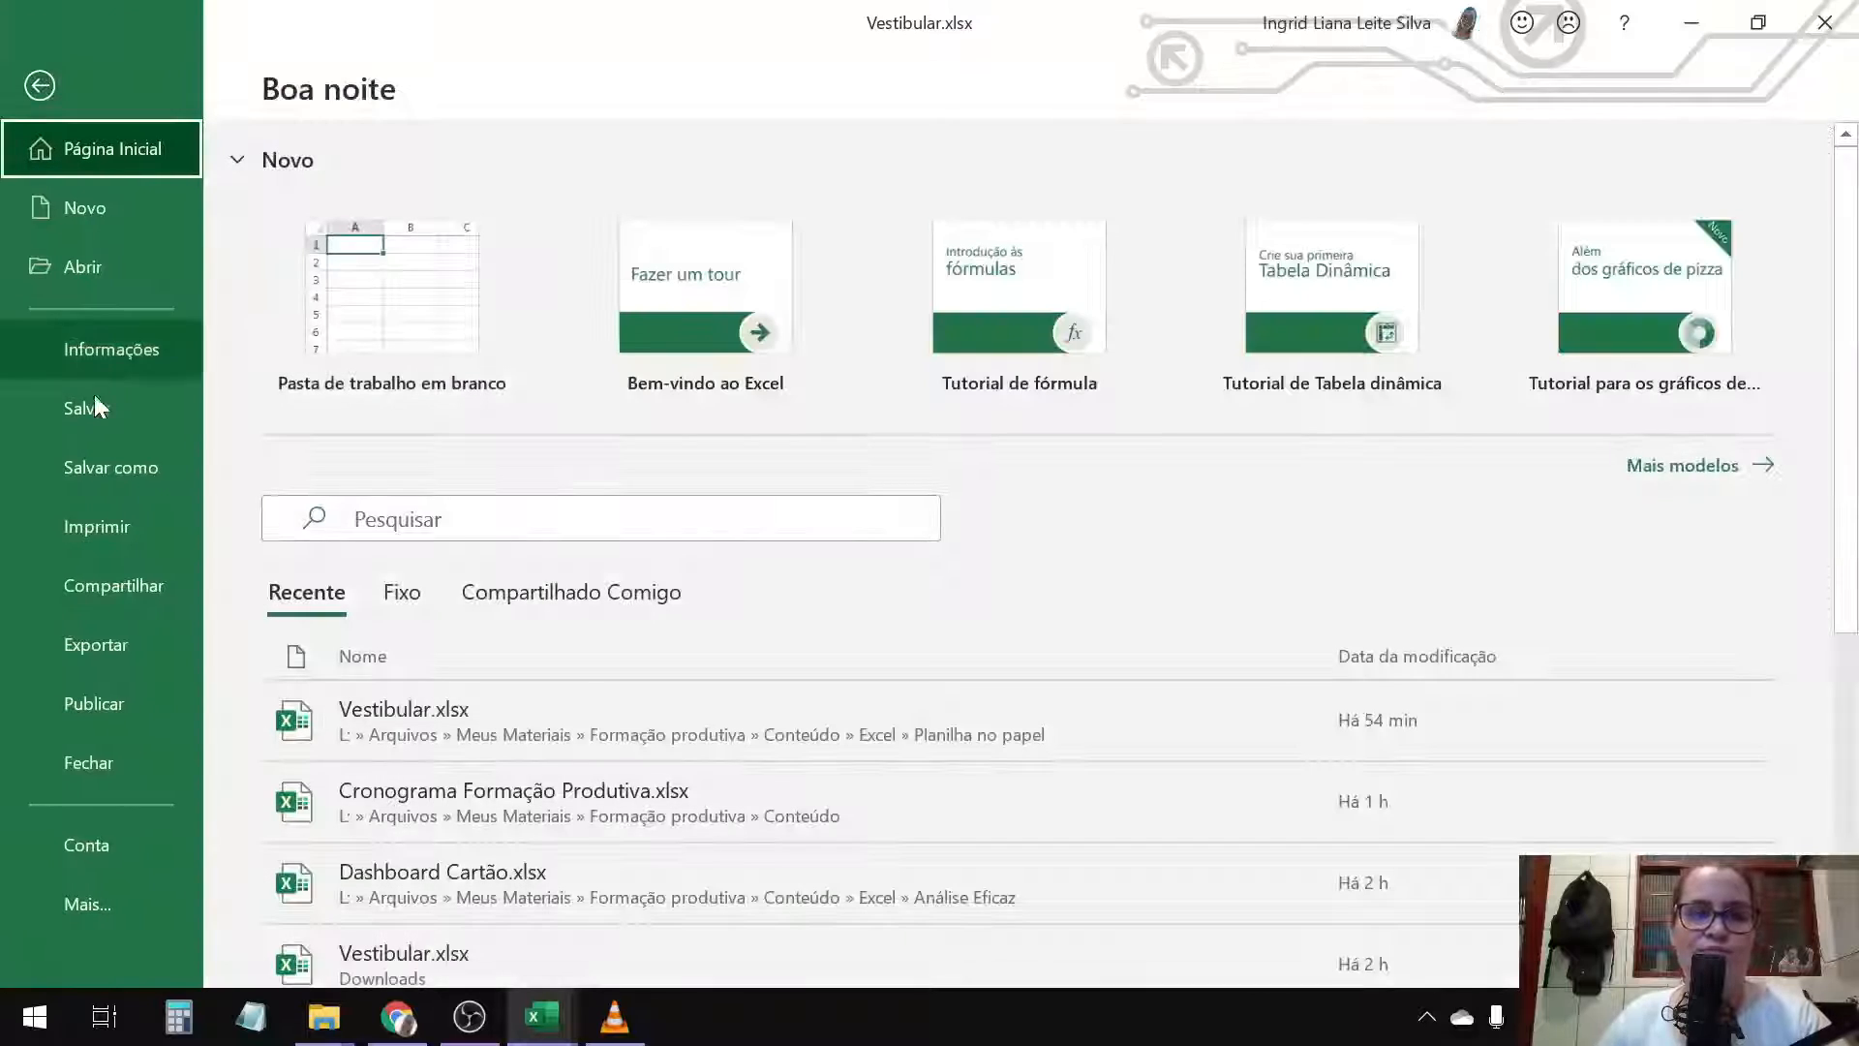
left_click(132, 527)
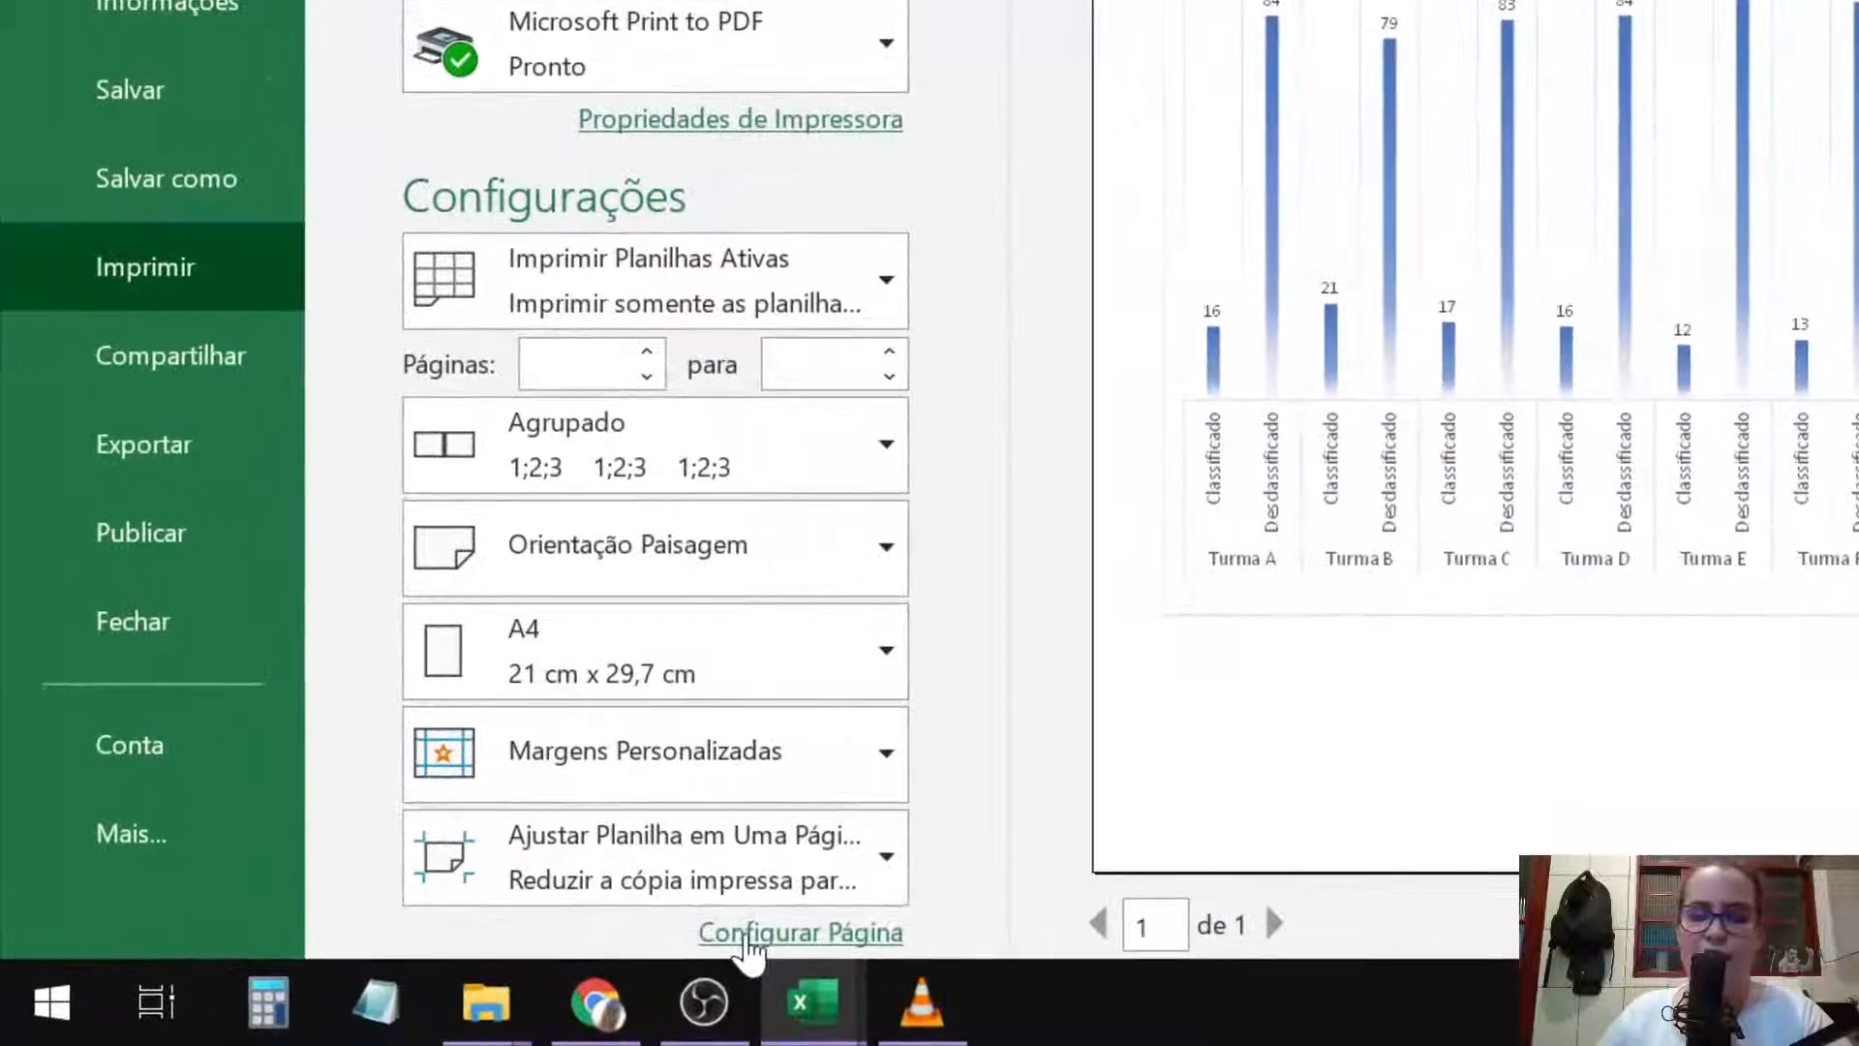
left_click(748, 934)
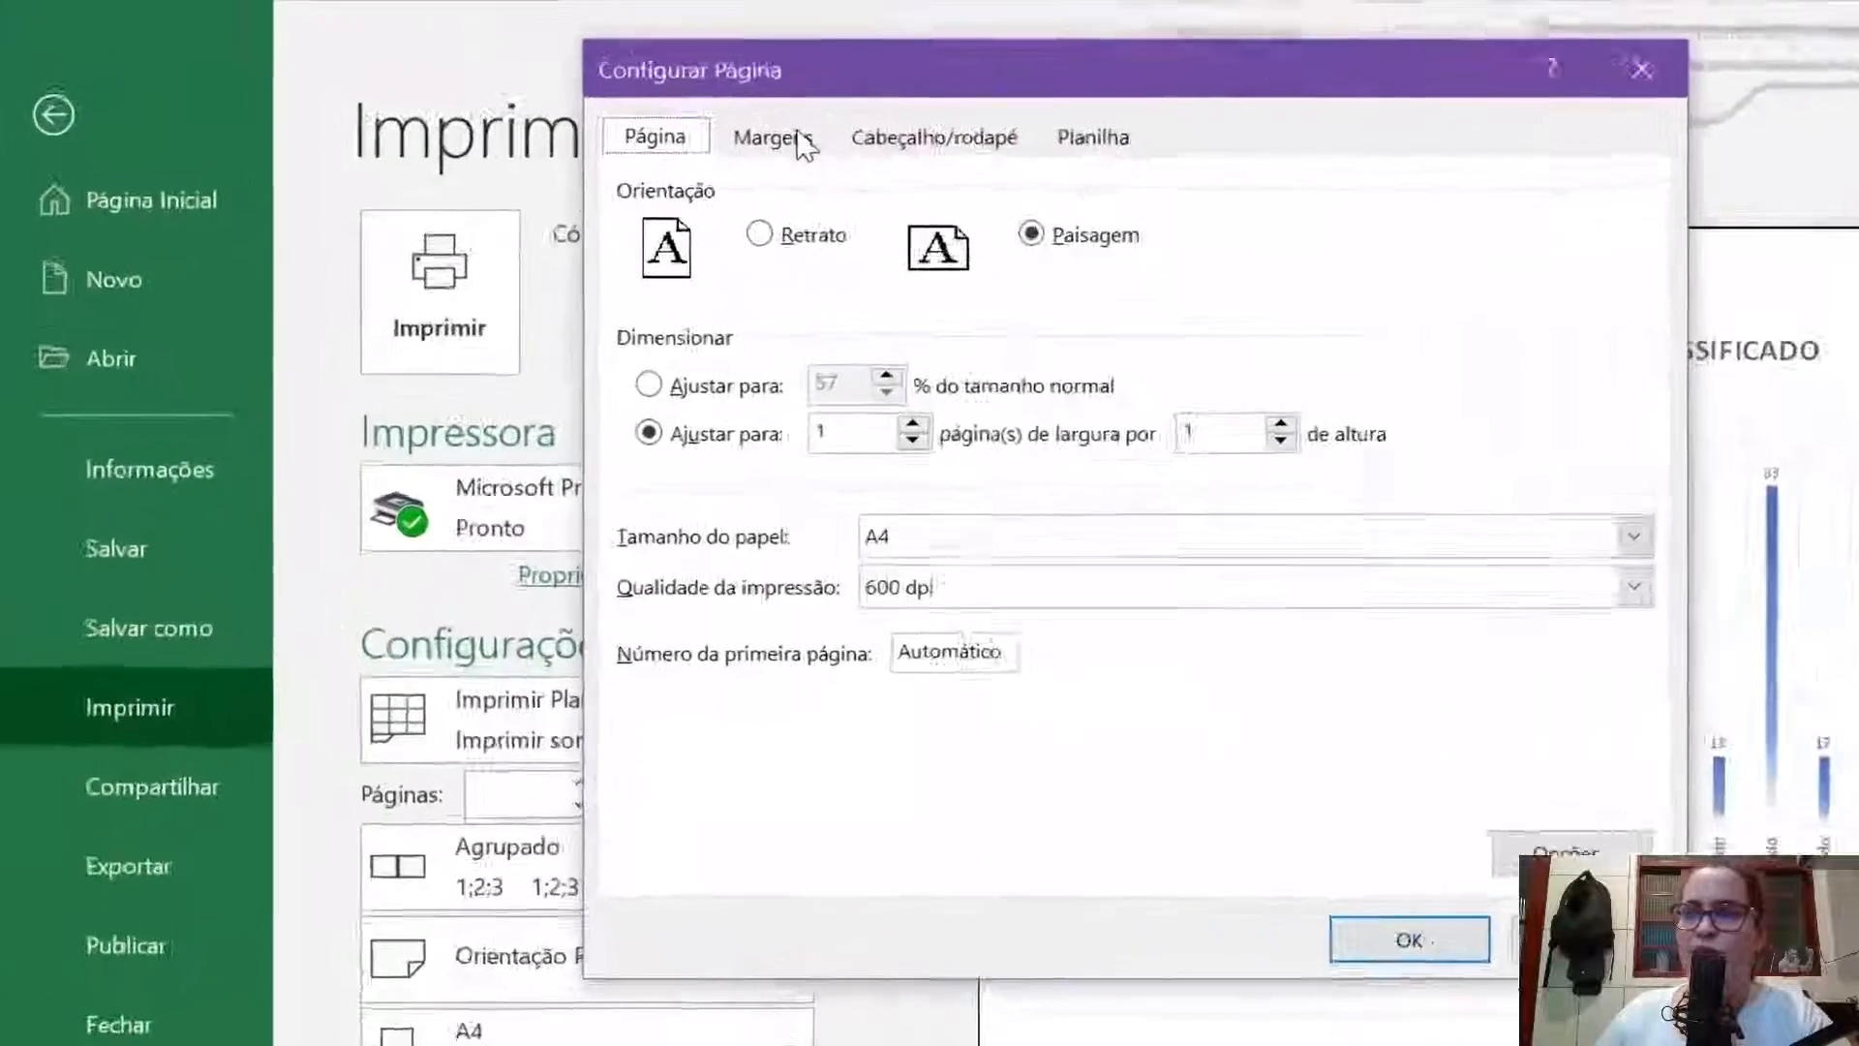
left_click(796, 139)
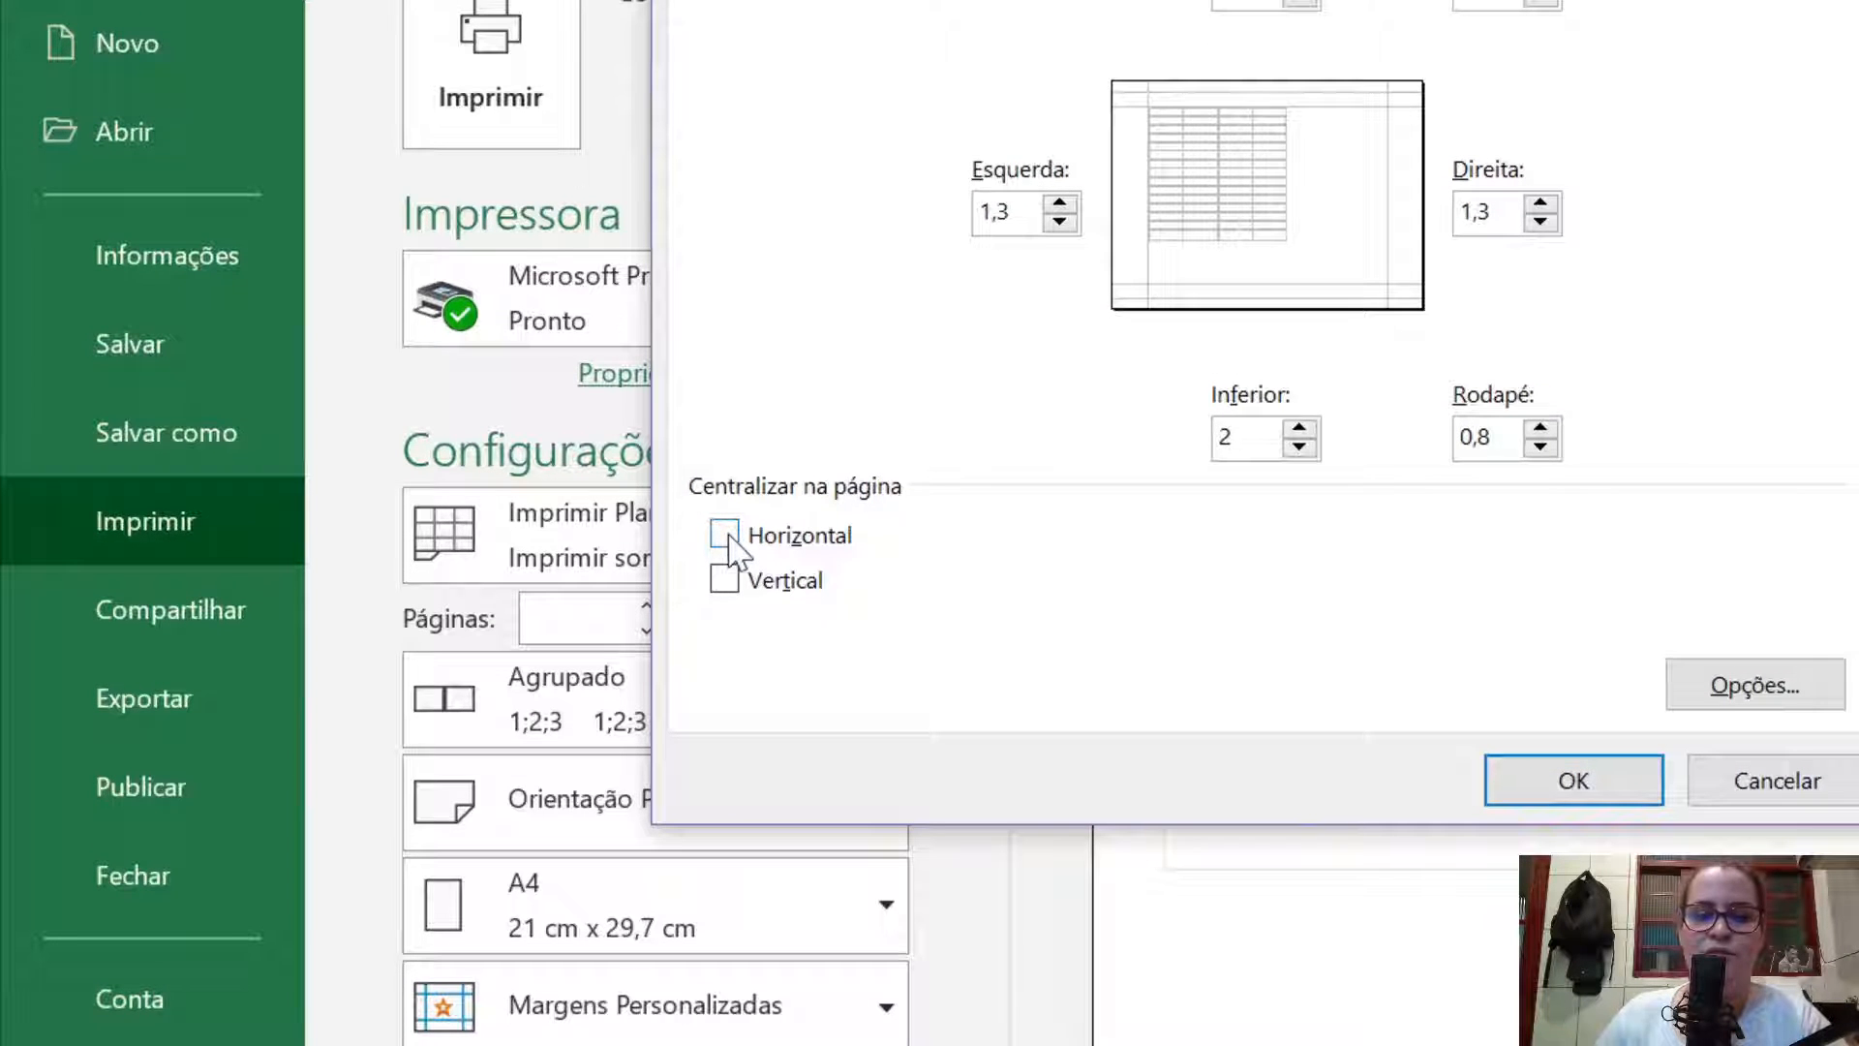
left_click(728, 542)
left_click(734, 581)
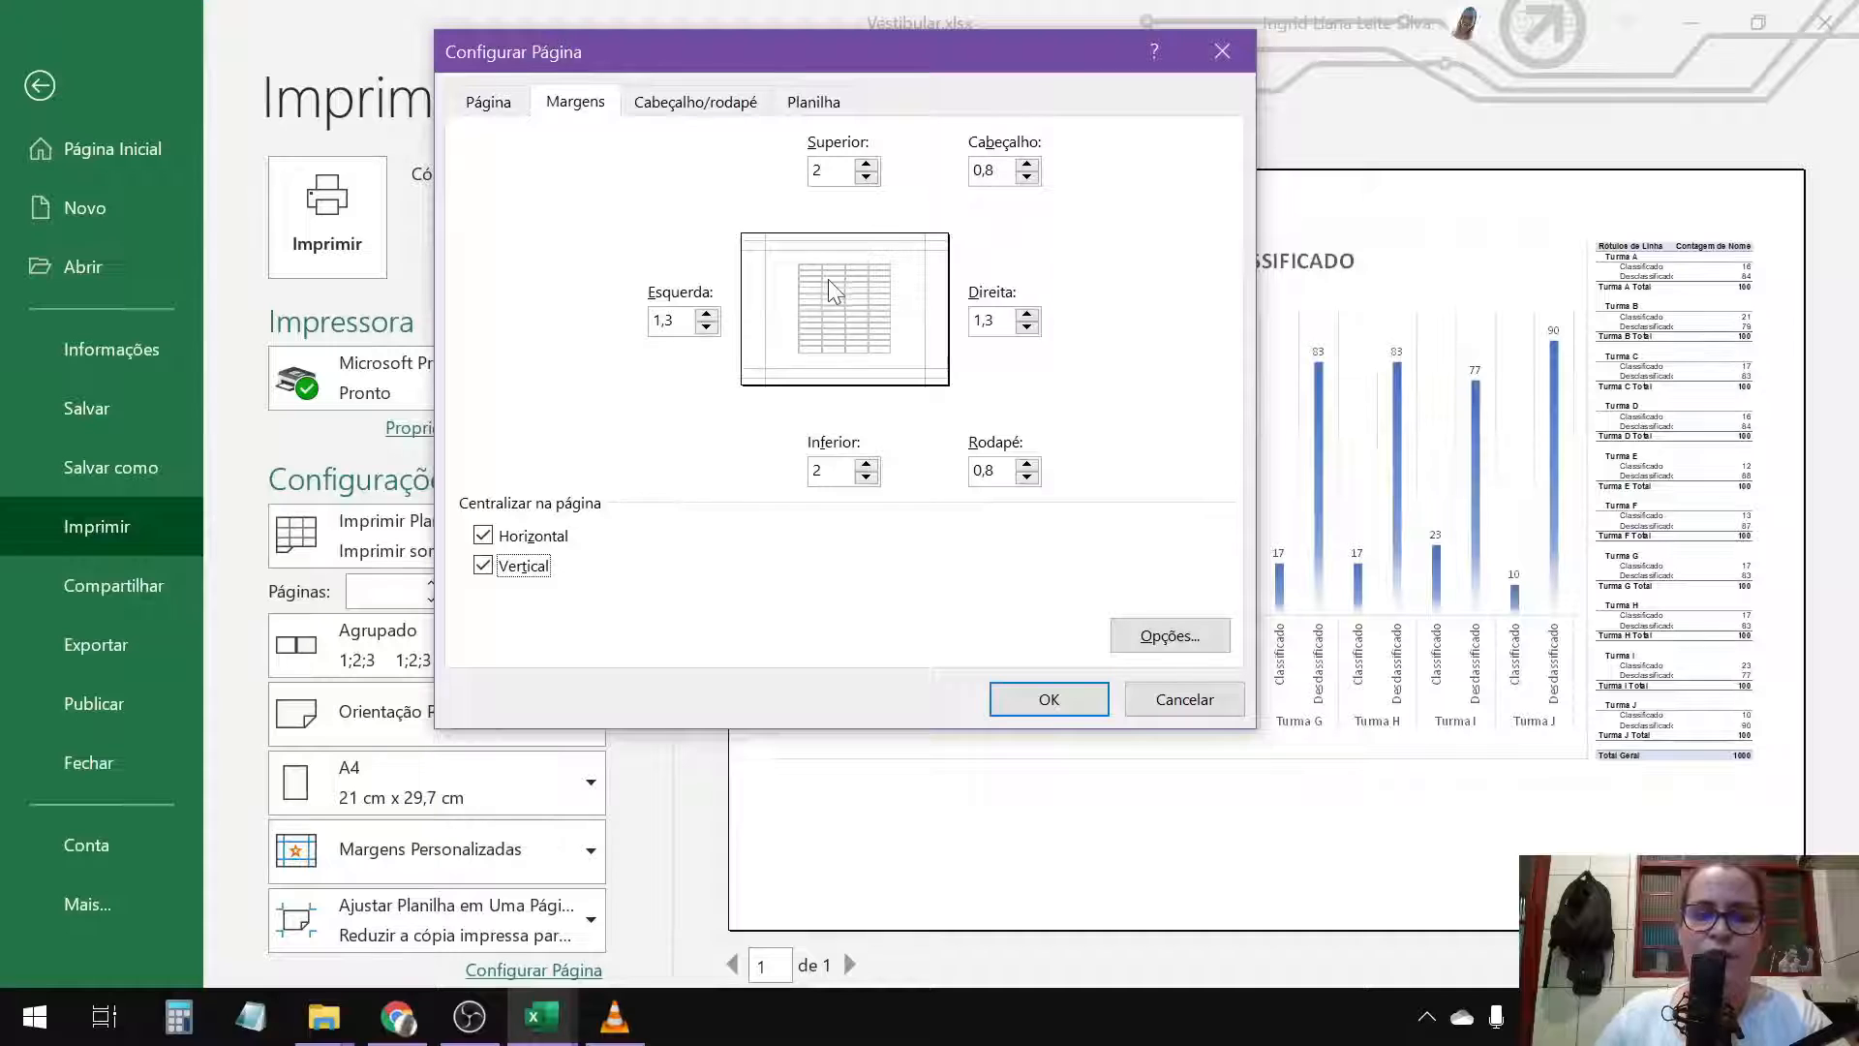
Step: Compare the layout with Horizontal and Vertical centering each turned off in turn, and apply the page setup with both enabled
left_click(491, 538)
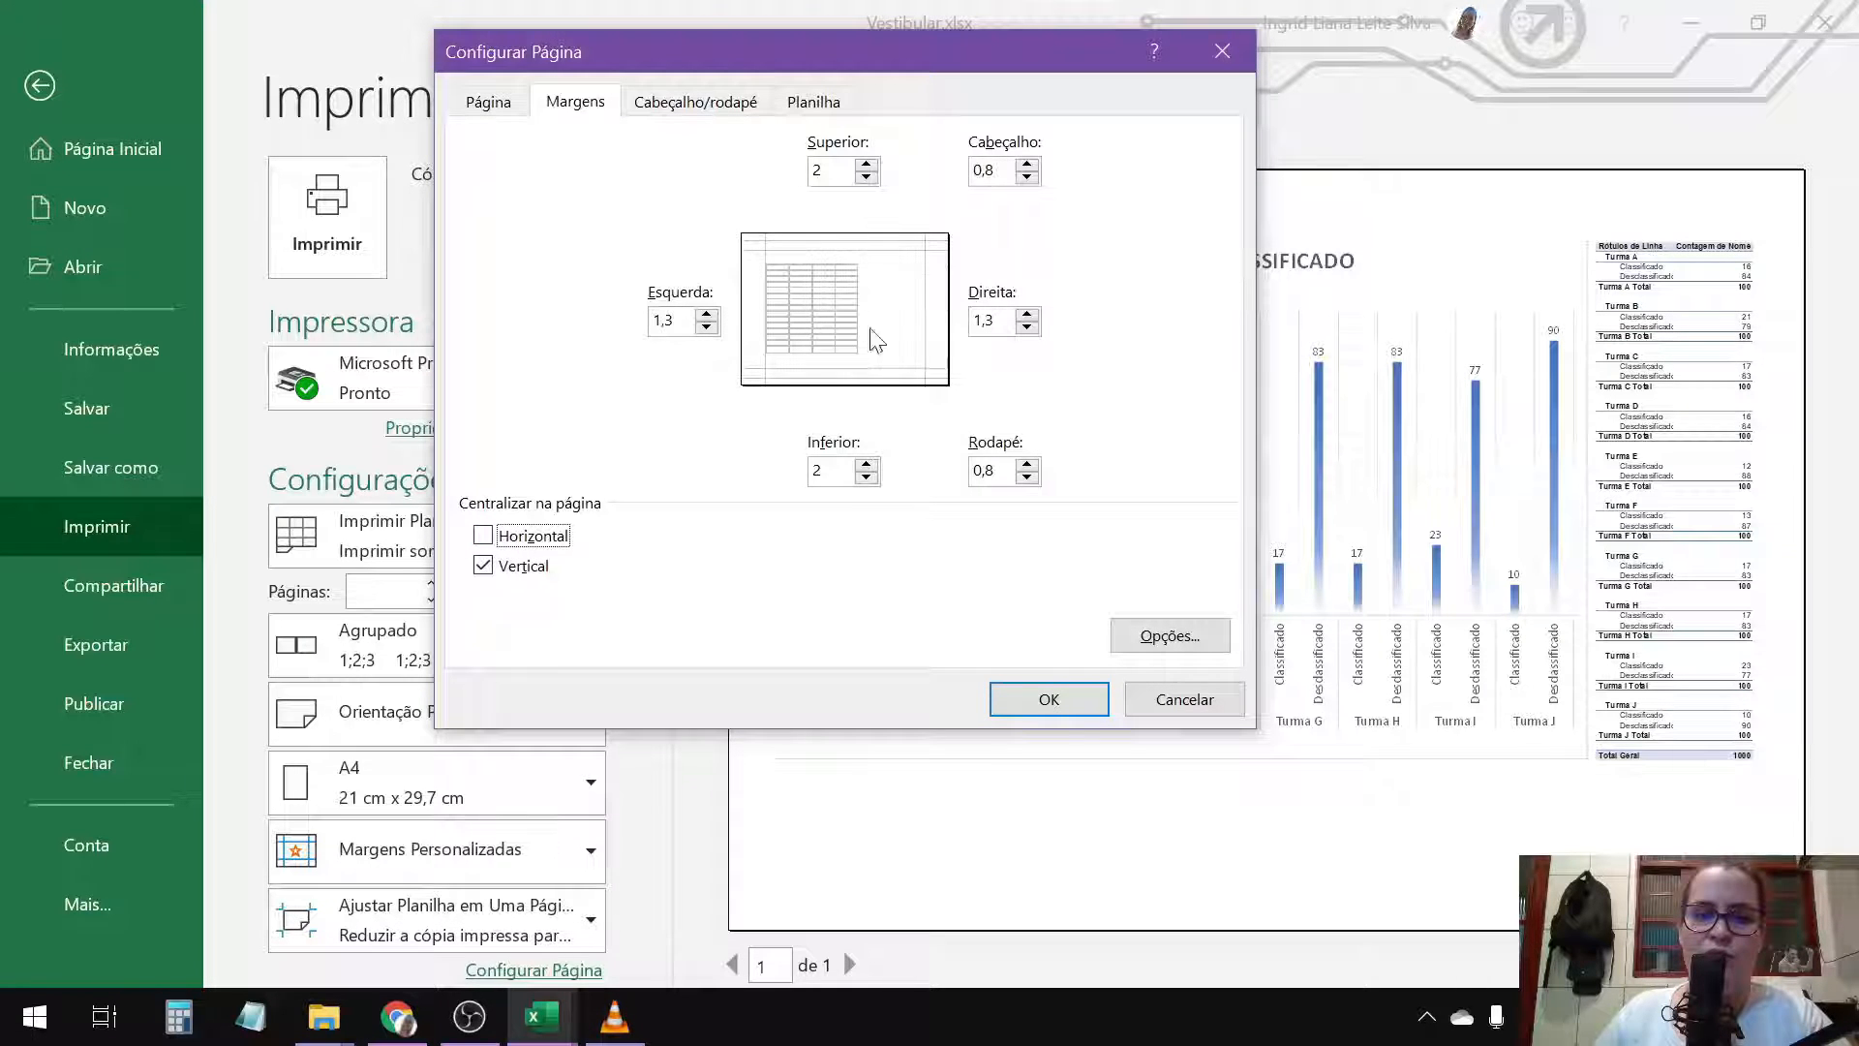
left_click(483, 536)
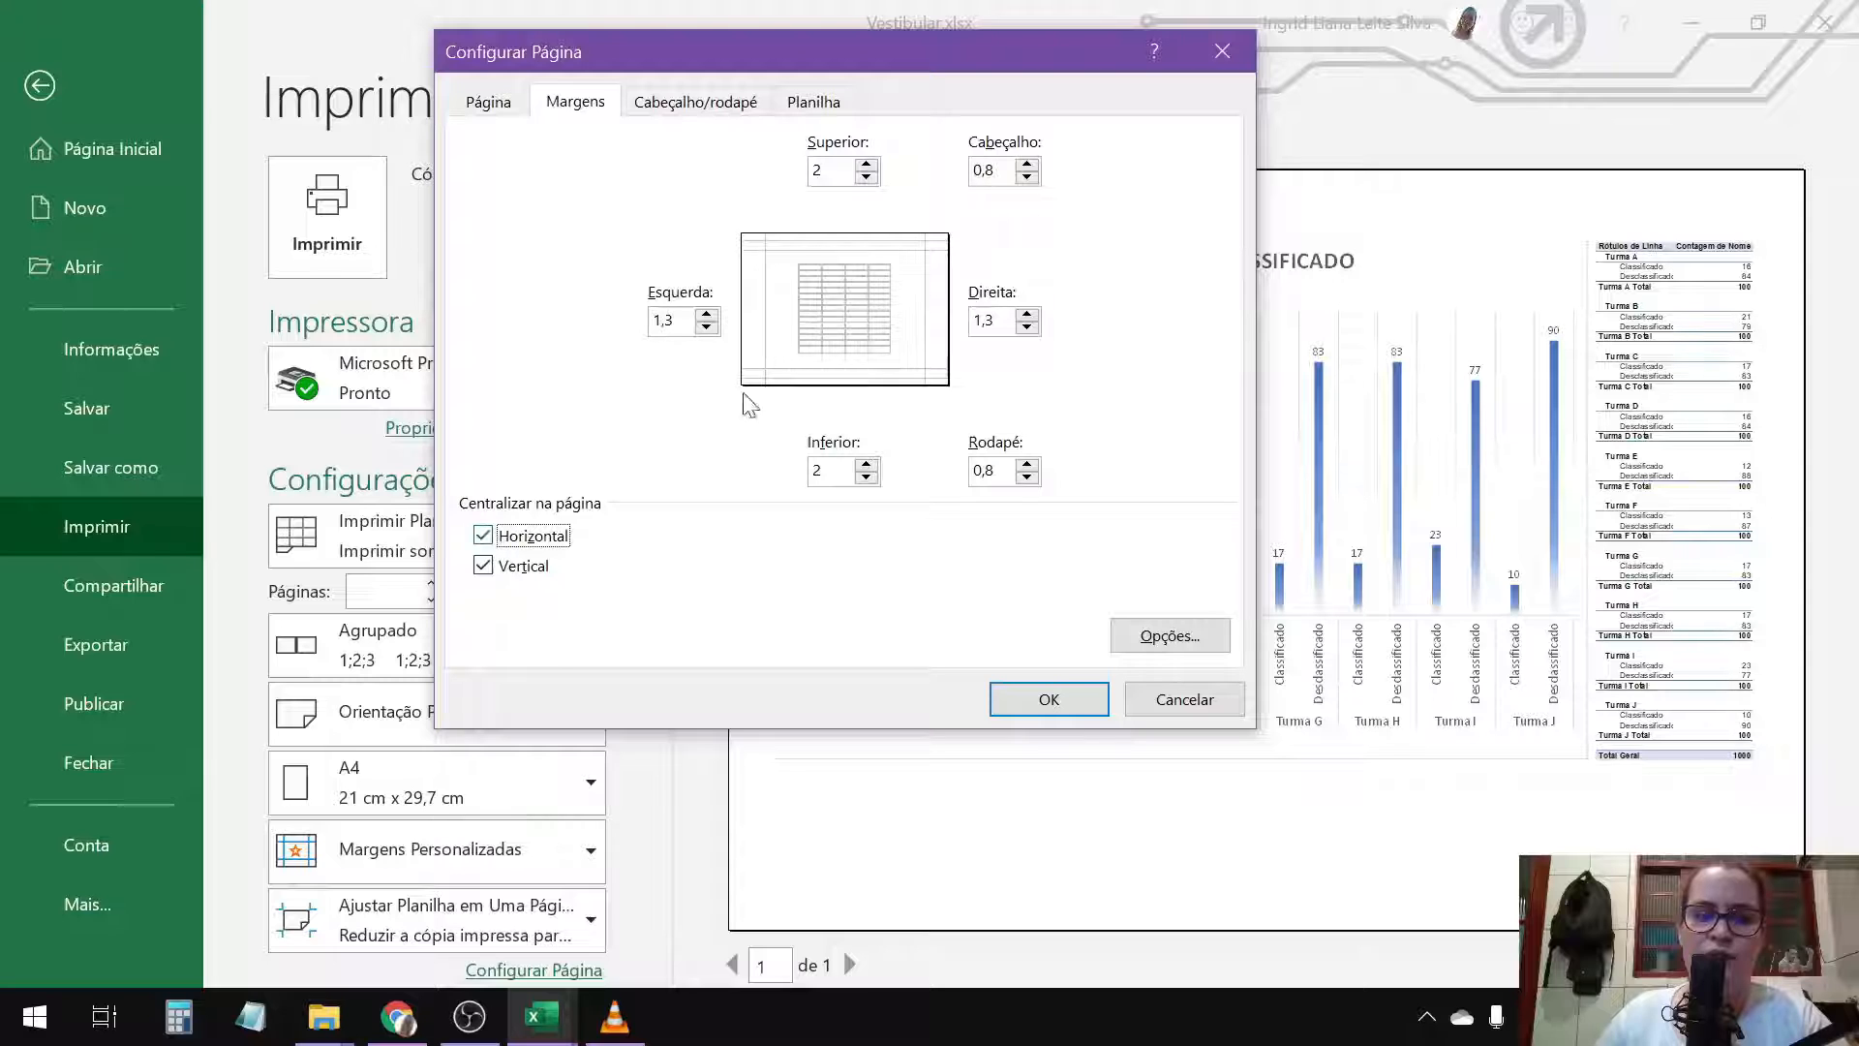
left_click(484, 566)
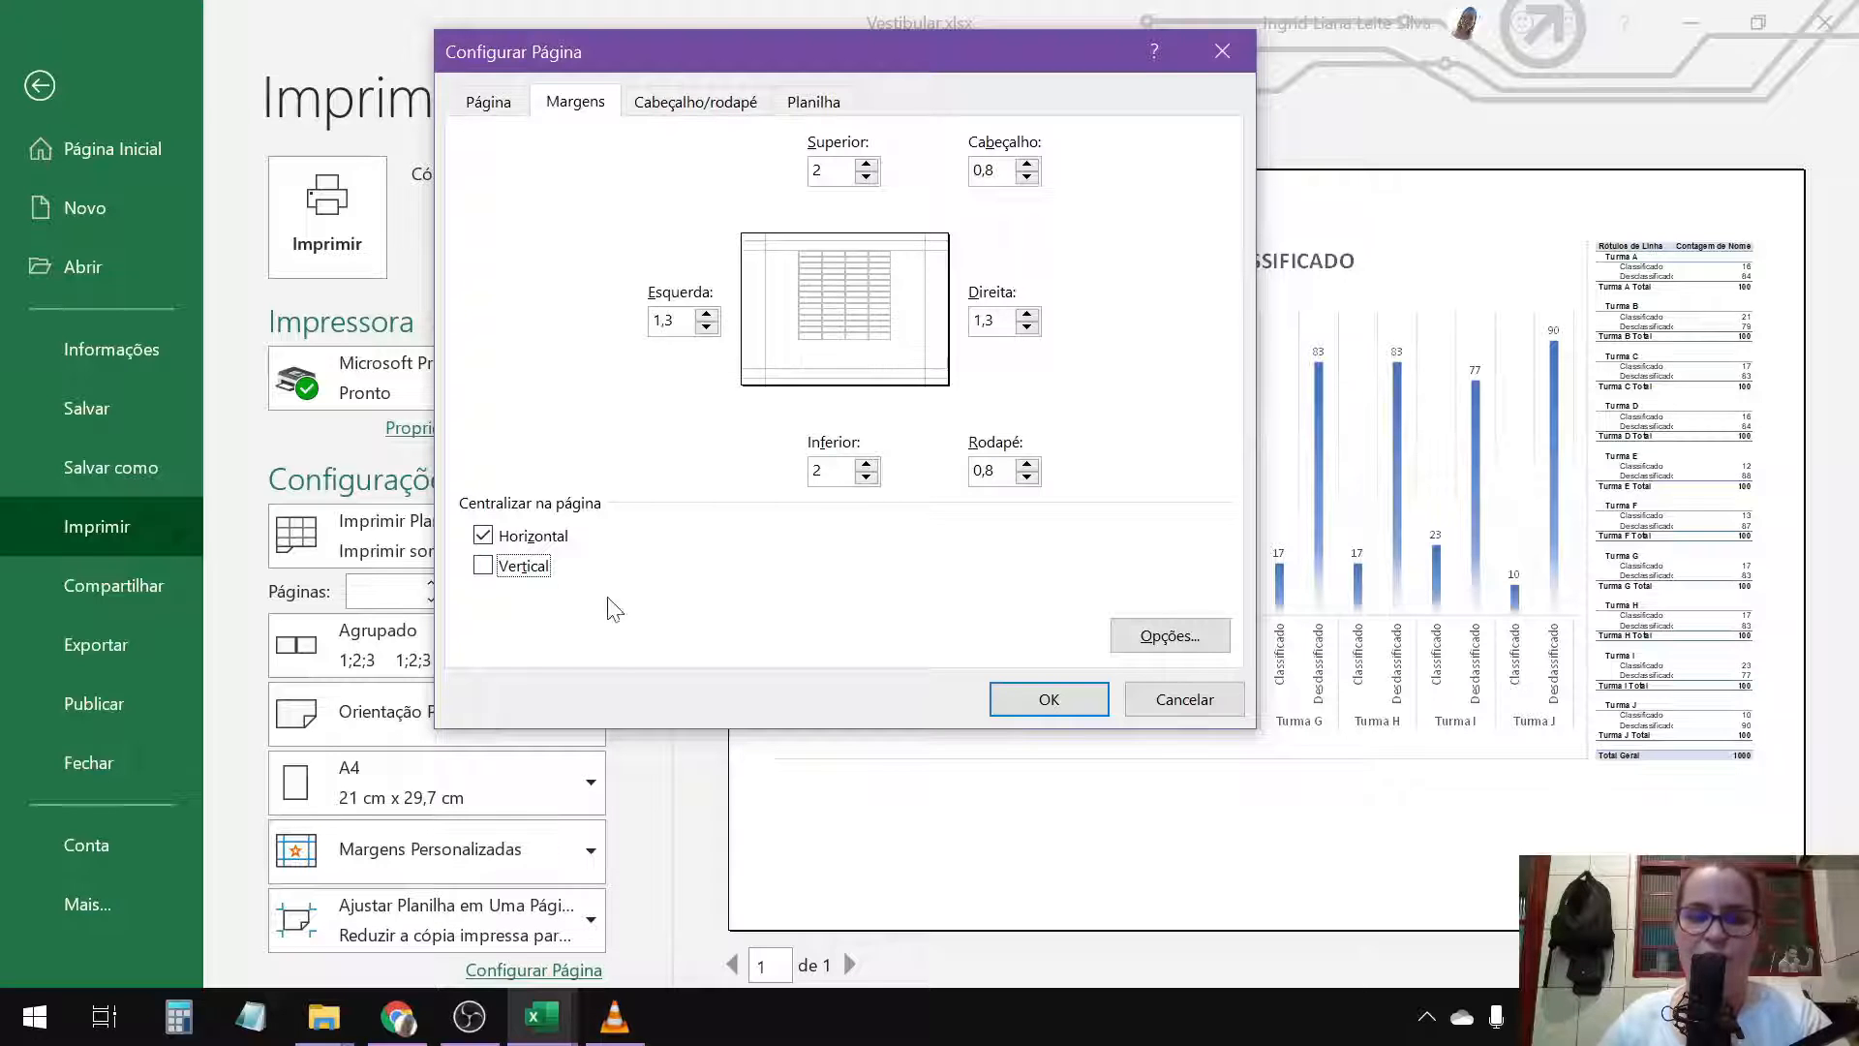
left_click(490, 567)
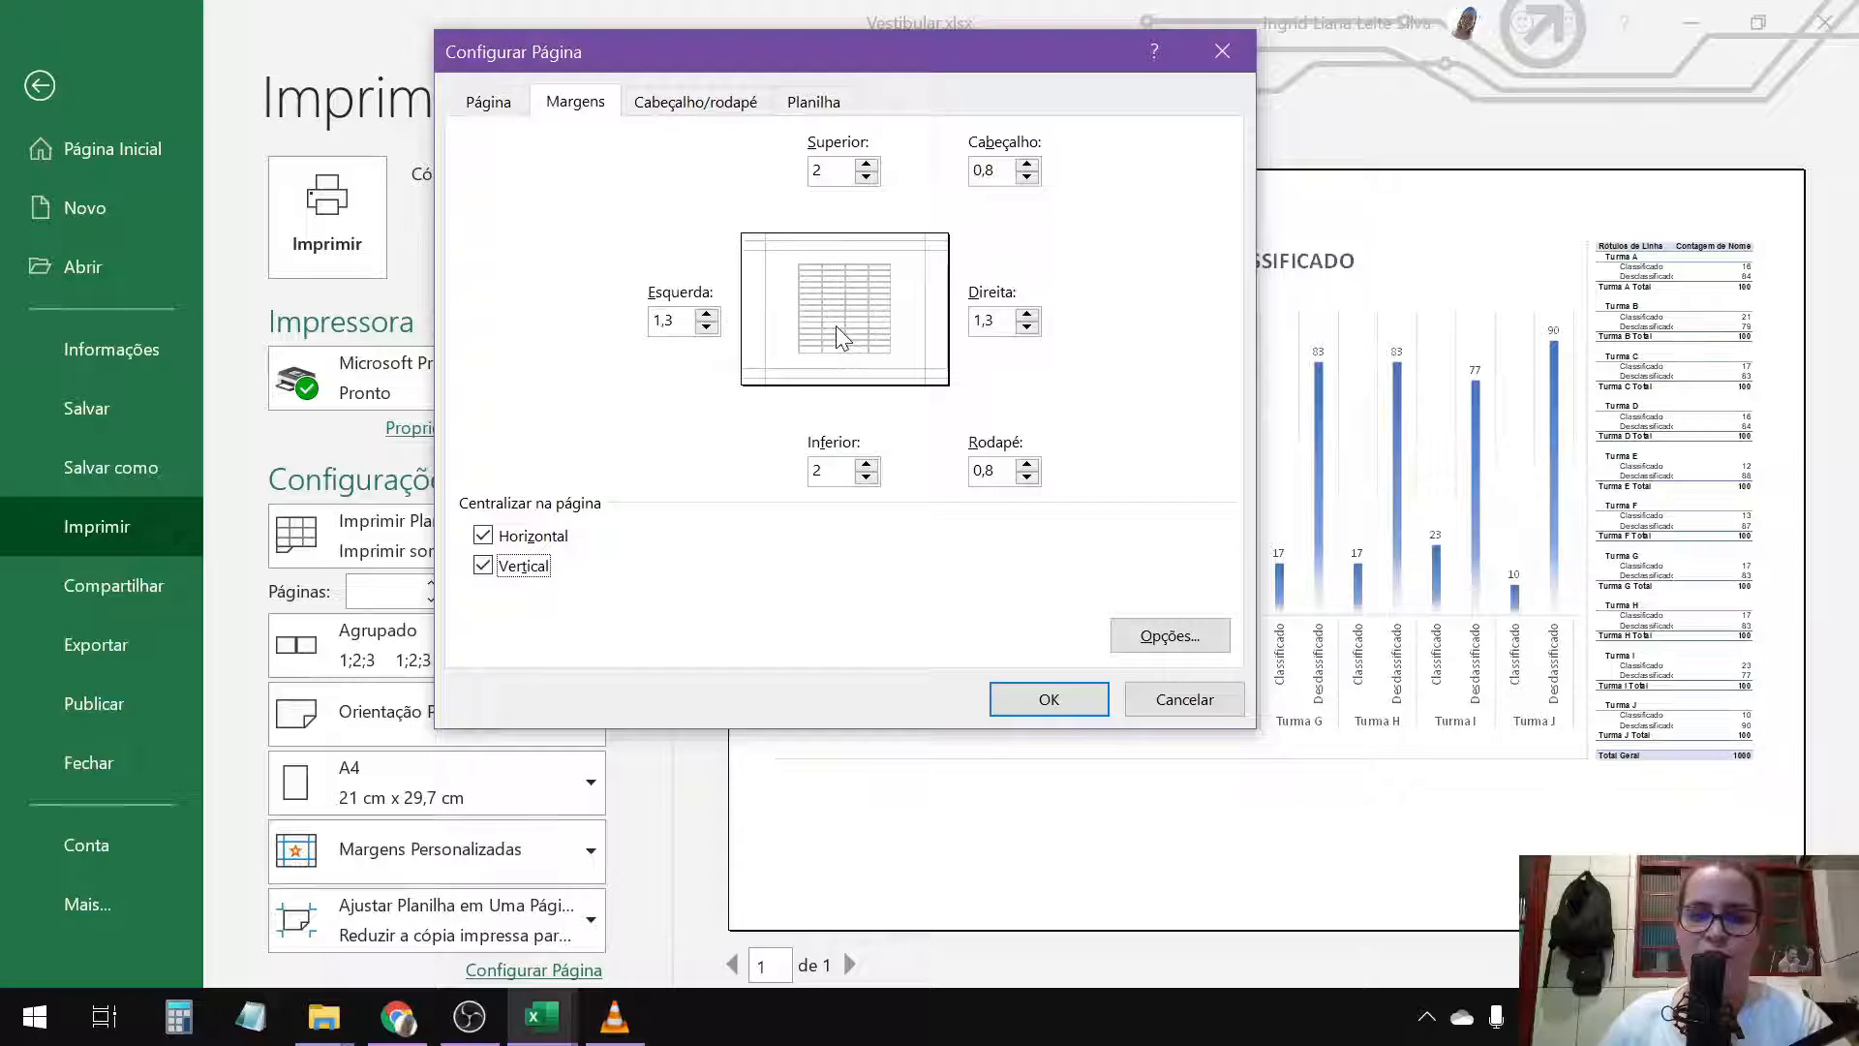
left_click(1019, 699)
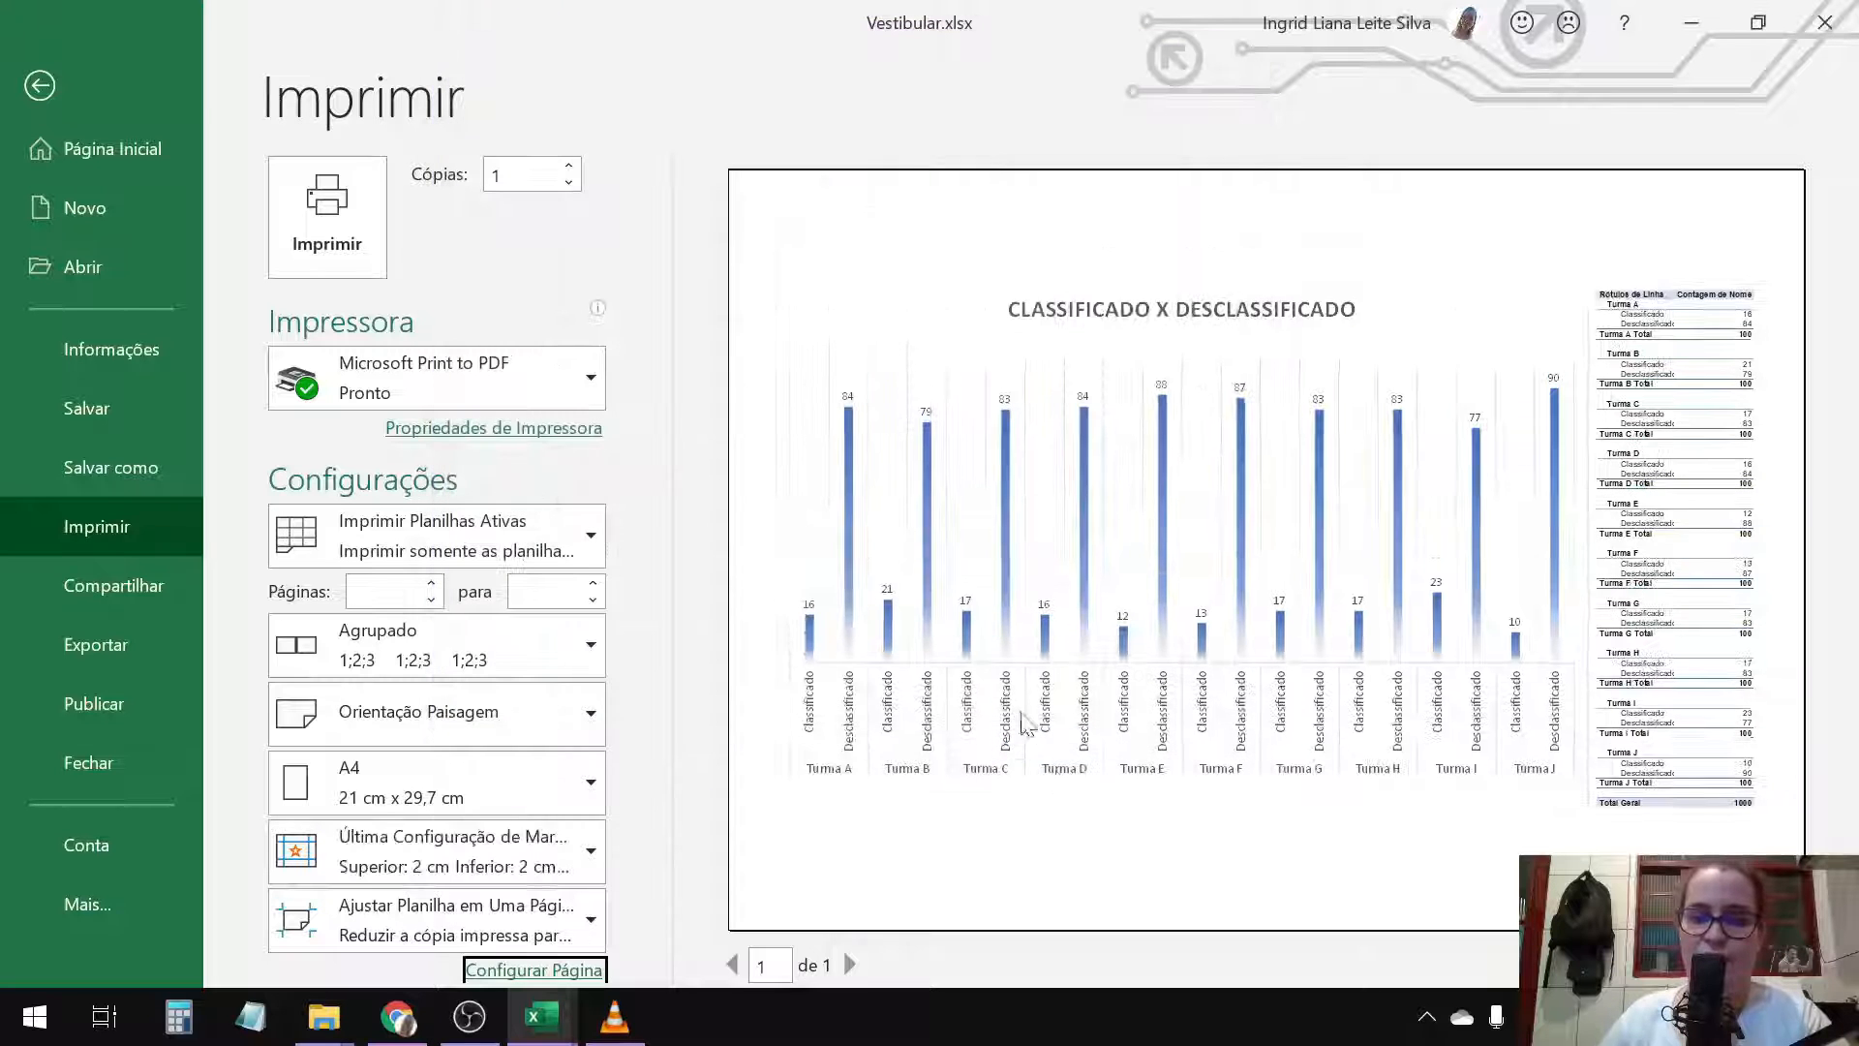